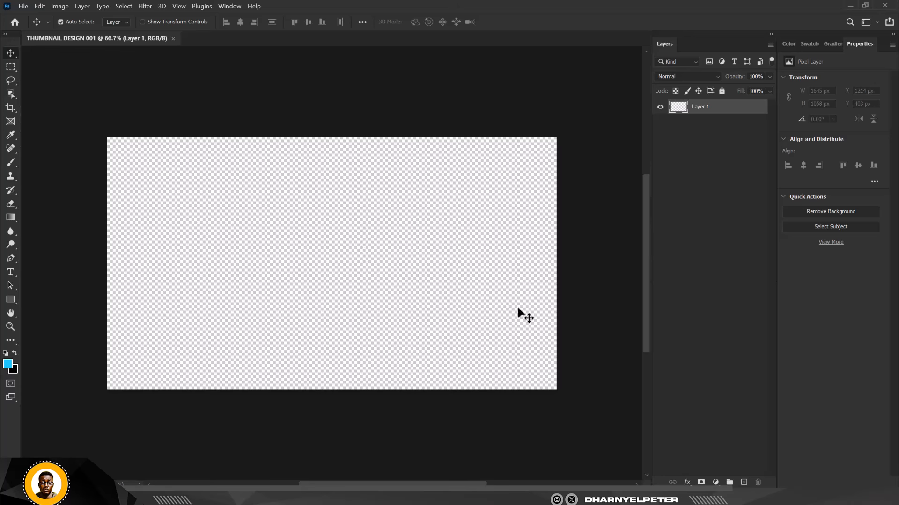
# Add a Solid Color fill layer in very dark navy blue, #070727, covering the whole canvas.
pyautogui.click(716, 483)
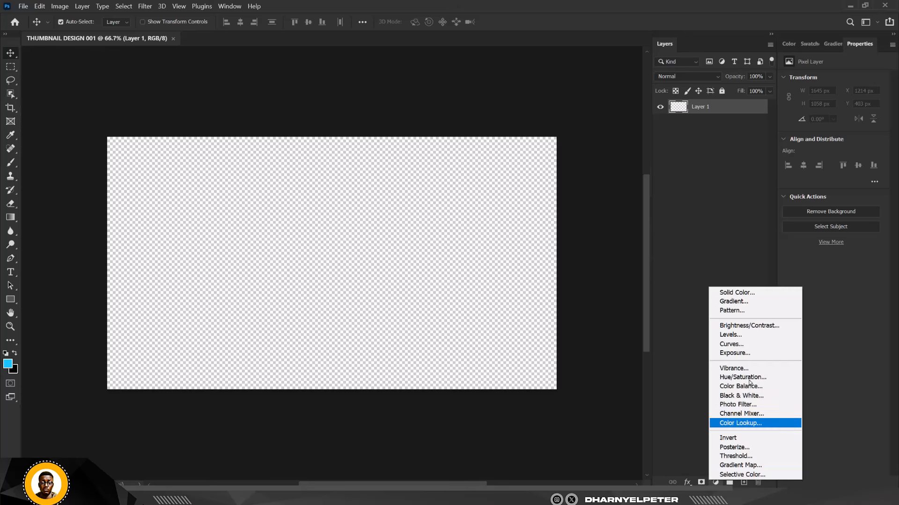
pyautogui.click(762, 297)
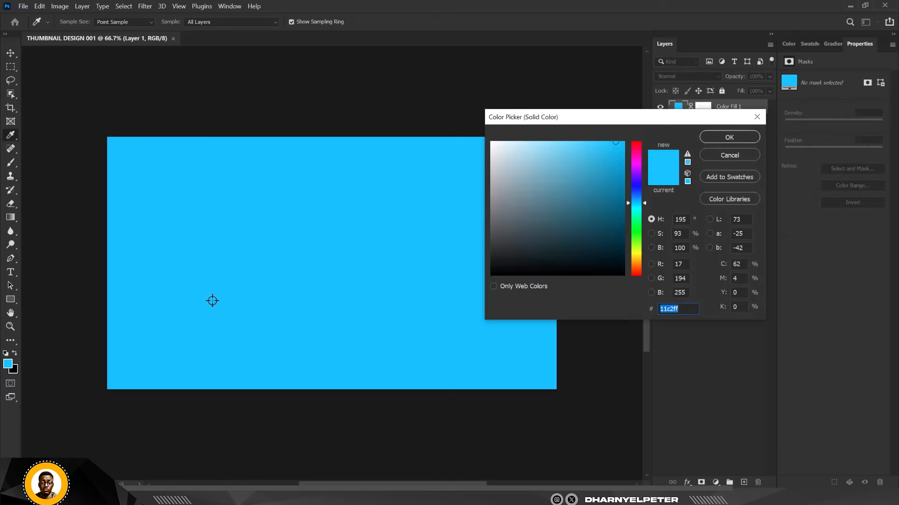
pyautogui.click(17, 370)
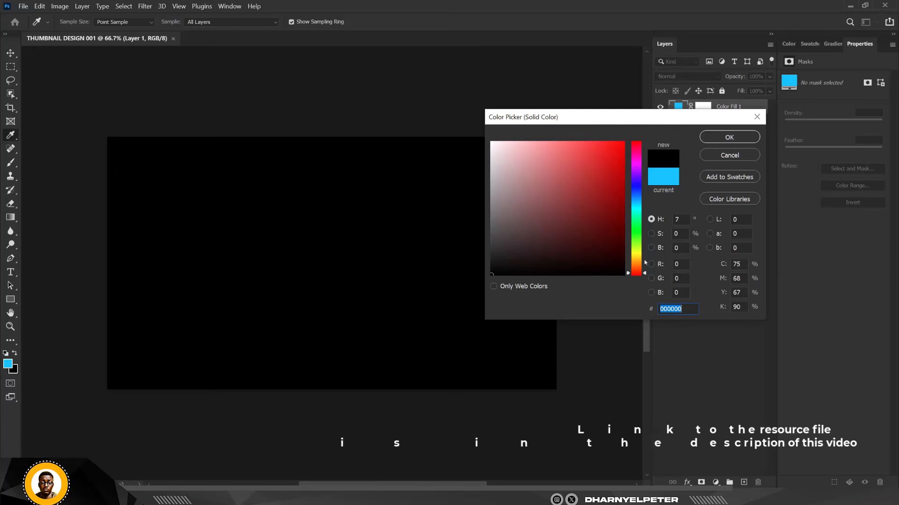
pyautogui.click(645, 220)
pyautogui.moveTo(645, 220); pyautogui.dragTo(644, 186)
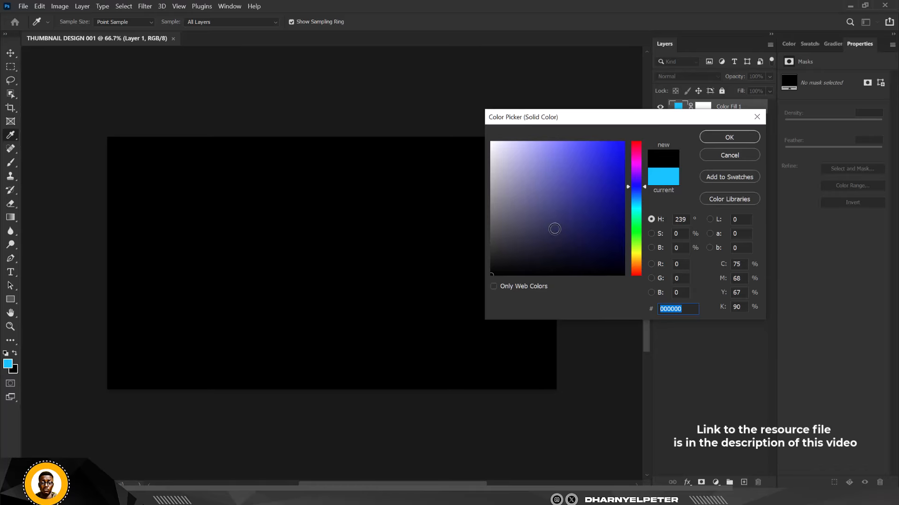
pyautogui.moveTo(553, 227)
pyautogui.mouseDown()
pyautogui.moveTo(599, 240)
pyautogui.moveTo(602, 256)
pyautogui.mouseUp()
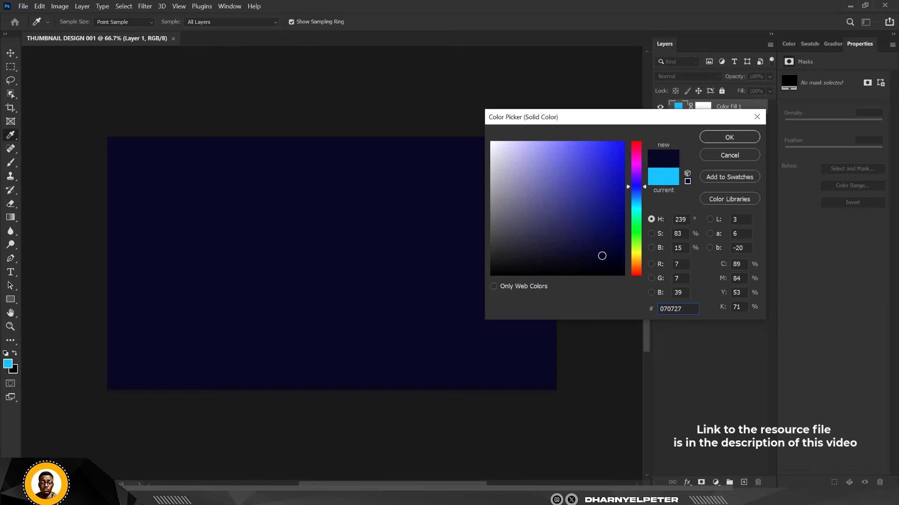
pyautogui.click(729, 137)
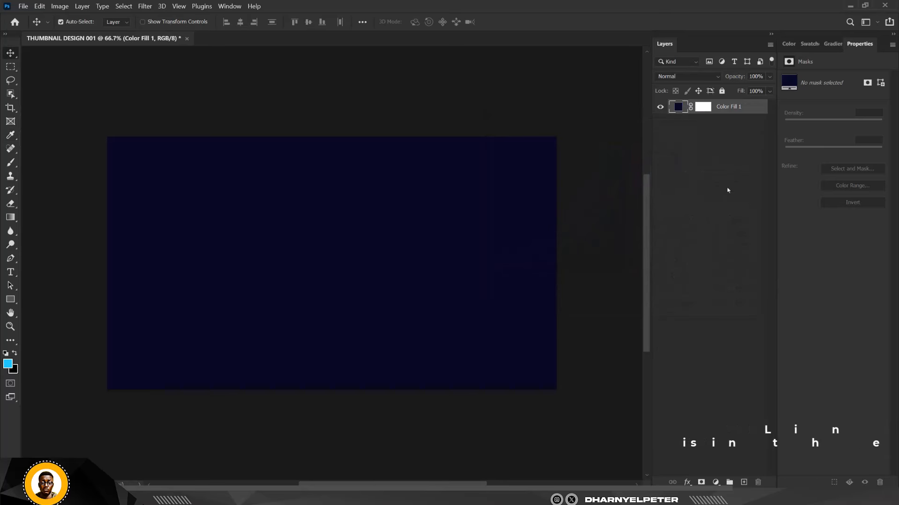
pyautogui.hotkey('ctrl', '0')
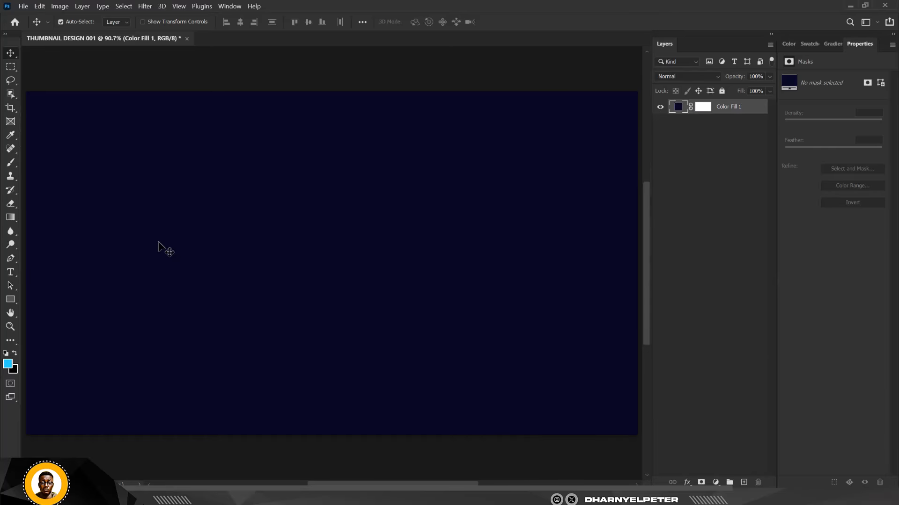
pyautogui.scroll(-1, 227, 124)
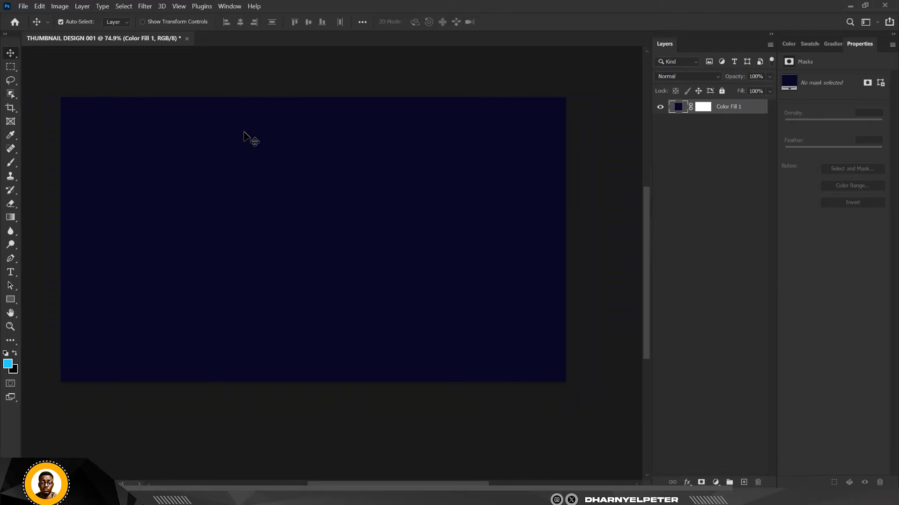
pyautogui.scroll(1, 244, 132)
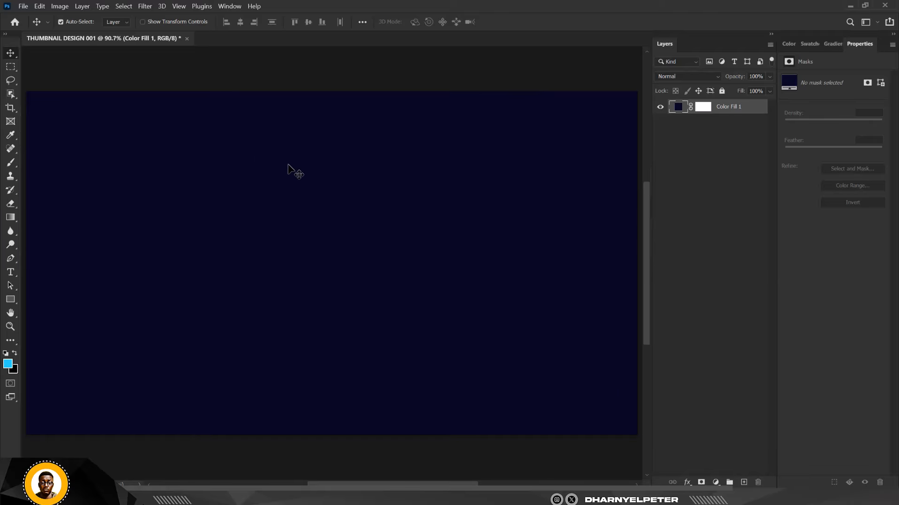
pyautogui.scroll(-1, 317, 168)
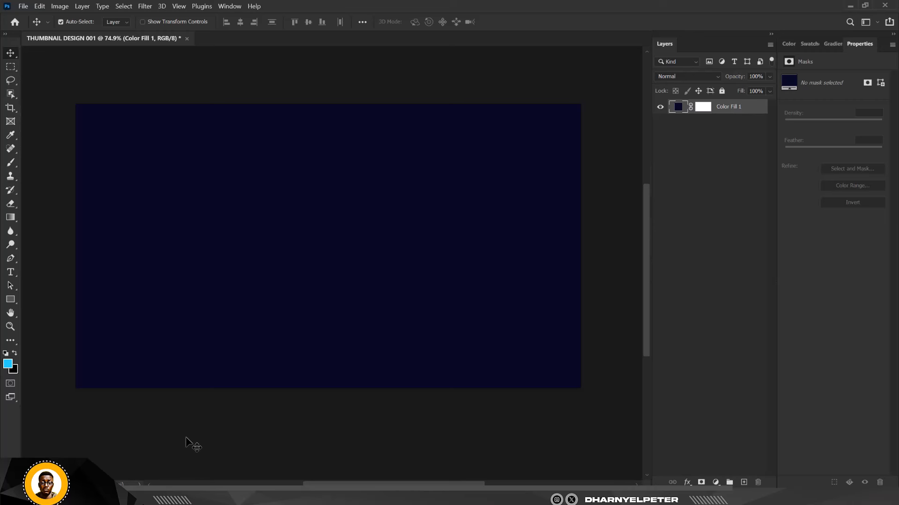
# Switch to the THUMBNAIL folder in File Explorer and place the teal stadium image 4932901f4a248d707fe7ddbf48465182 into the Photoshop thumbnail document.
pyautogui.moveTo(206, 502)
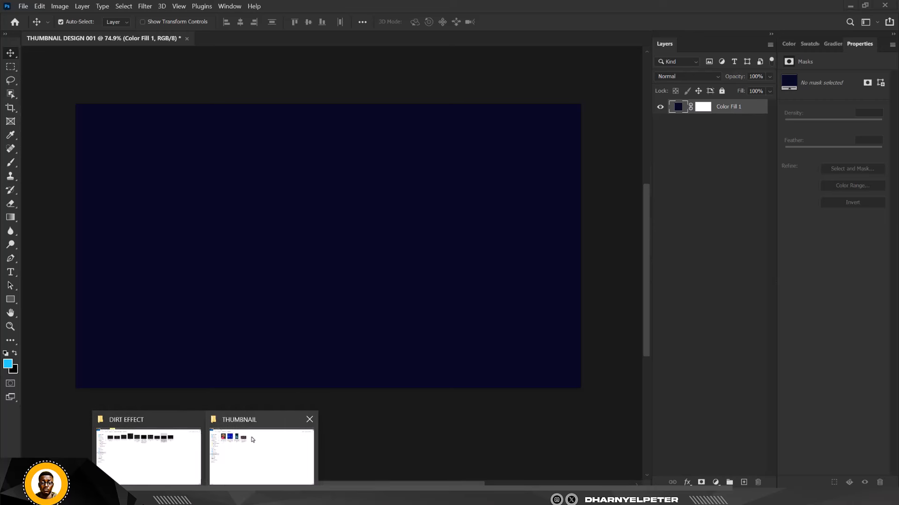
pyautogui.click(260, 440)
pyautogui.click(236, 85)
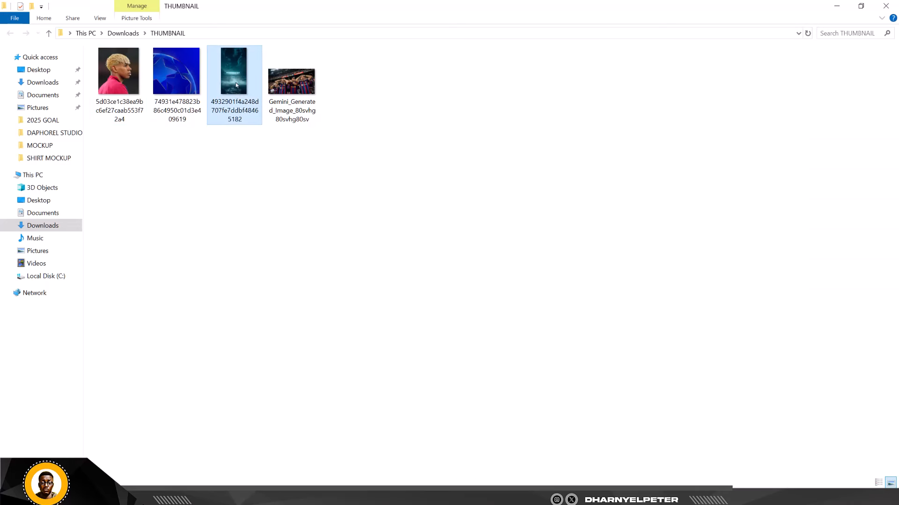
pyautogui.moveTo(235, 89); pyautogui.dragTo(245, 235)
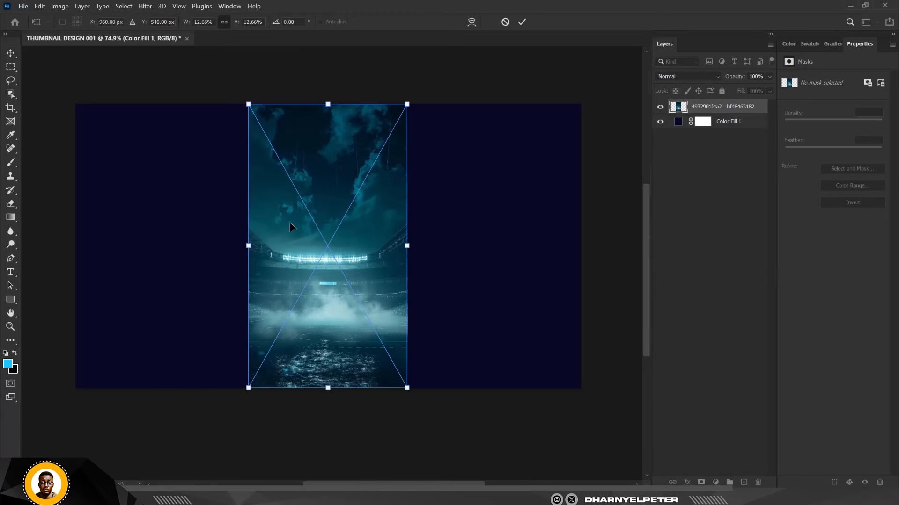
# Enlarge the stadium image proportionally to about 1399 x 2497 px and position it over the left part of the canvas.
pyautogui.moveTo(364, 223); pyautogui.dragTo(187, 225)
pyautogui.moveTo(234, 246); pyautogui.dragTo(351, 292)
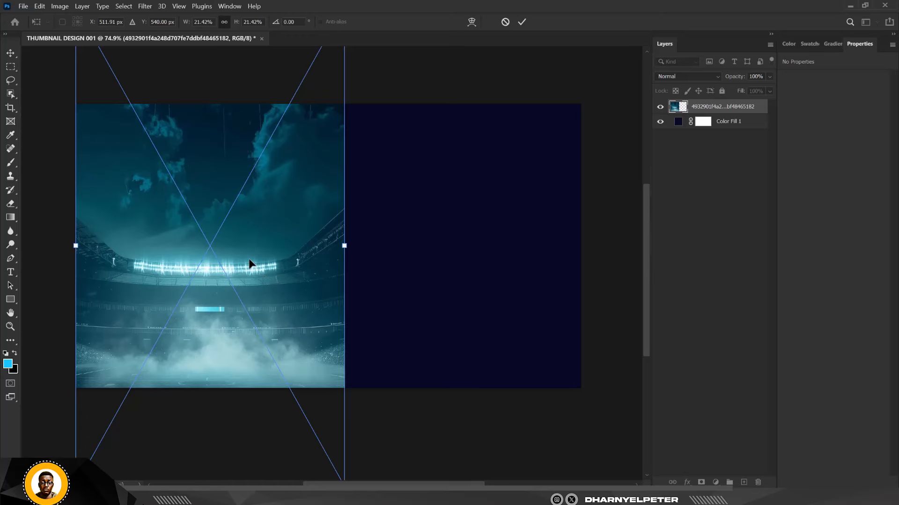
pyautogui.moveTo(250, 264); pyautogui.dragTo(252, 252)
pyautogui.moveTo(345, 232); pyautogui.dragTo(442, 262)
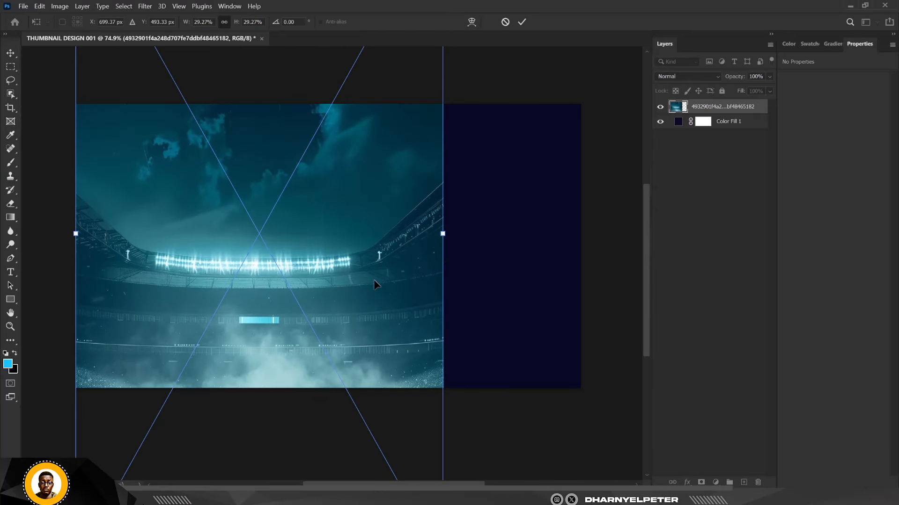
pyautogui.moveTo(373, 279); pyautogui.dragTo(360, 279)
pyautogui.press('Return')
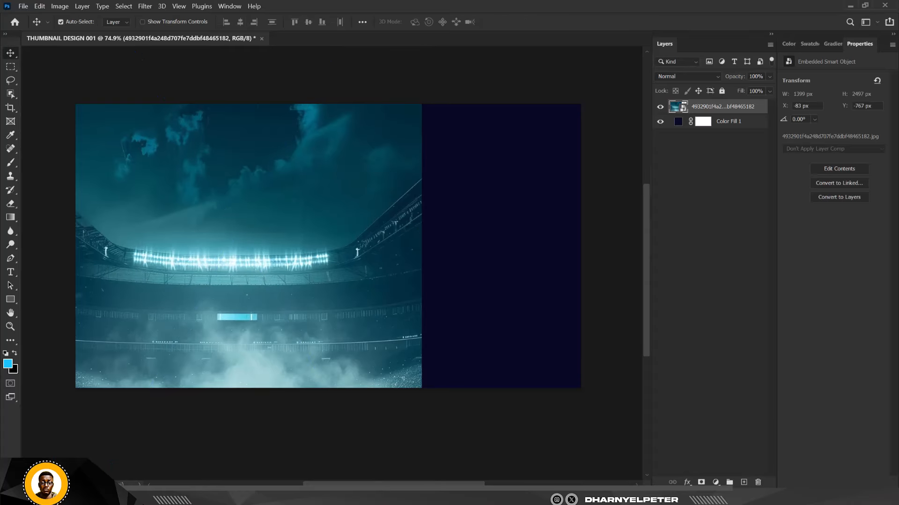
# Add a layer mask to the stadium layer and choose the Soft Round Pressure Opacity and Flow brush at 600 px.
pyautogui.click(701, 483)
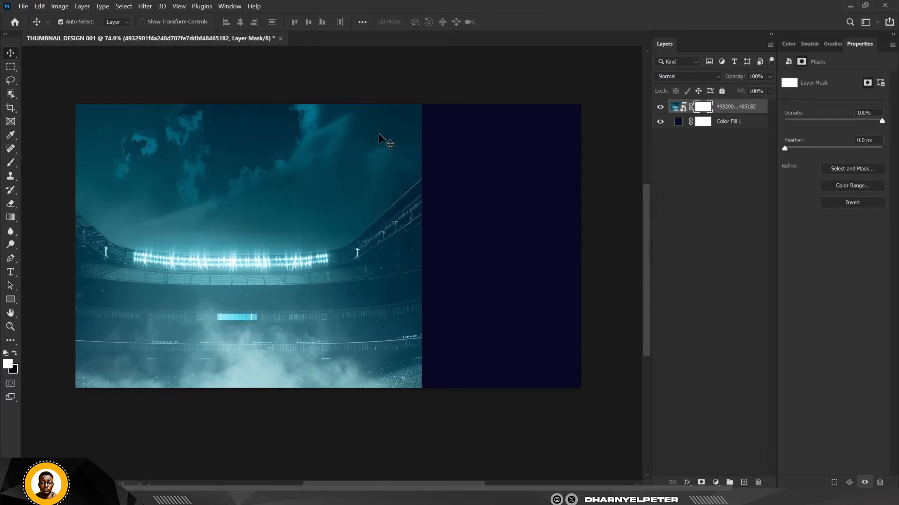
pyautogui.click(11, 164)
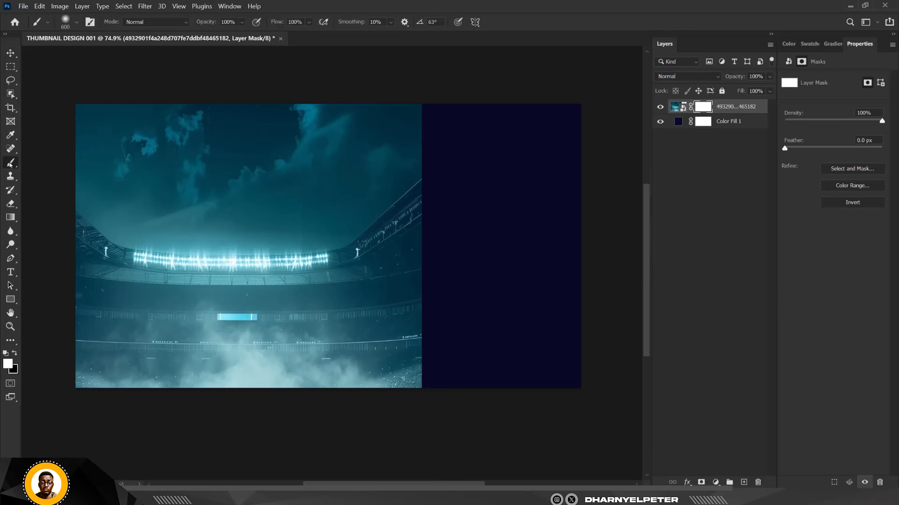
pyautogui.click(45, 162)
pyautogui.click(76, 25)
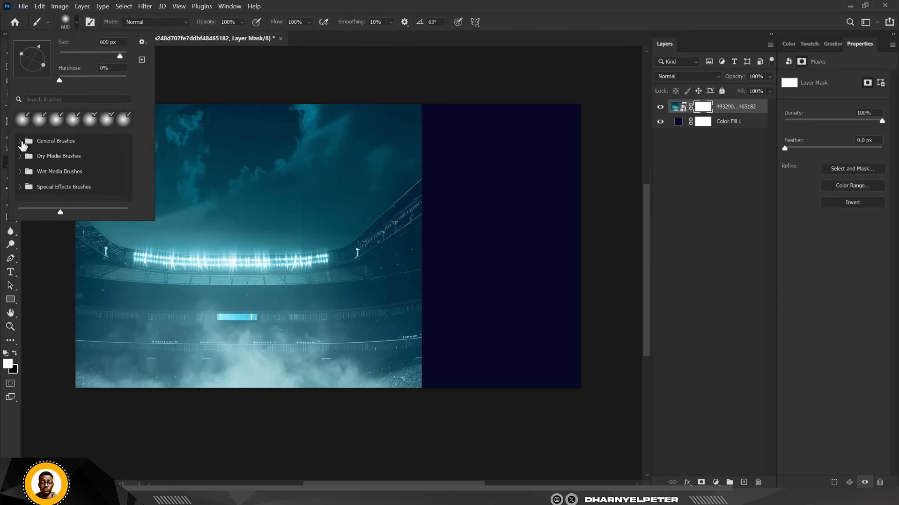
pyautogui.click(21, 142)
pyautogui.scroll(-5, 96, 172)
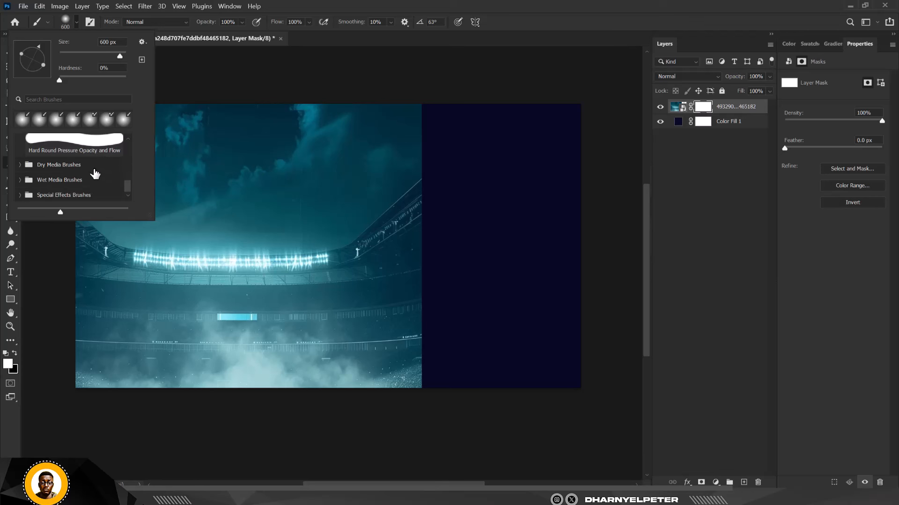
pyautogui.scroll(3, 95, 174)
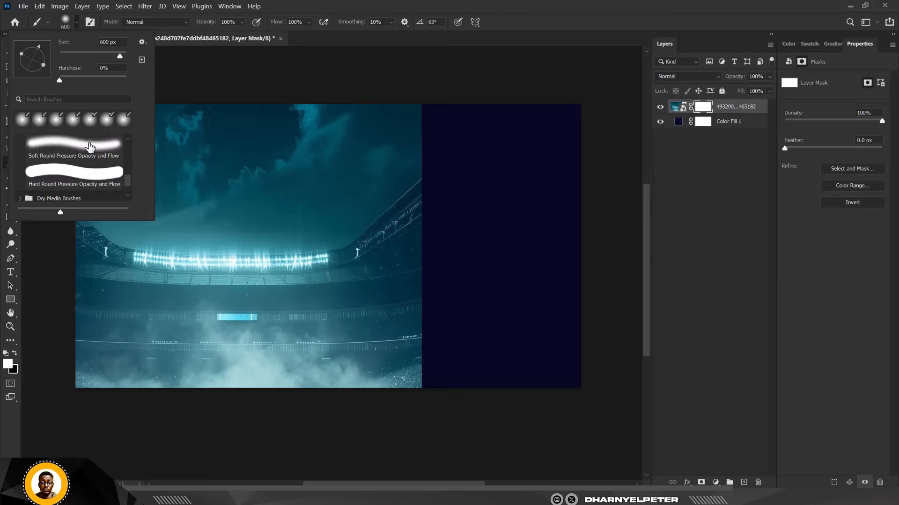
pyautogui.click(88, 150)
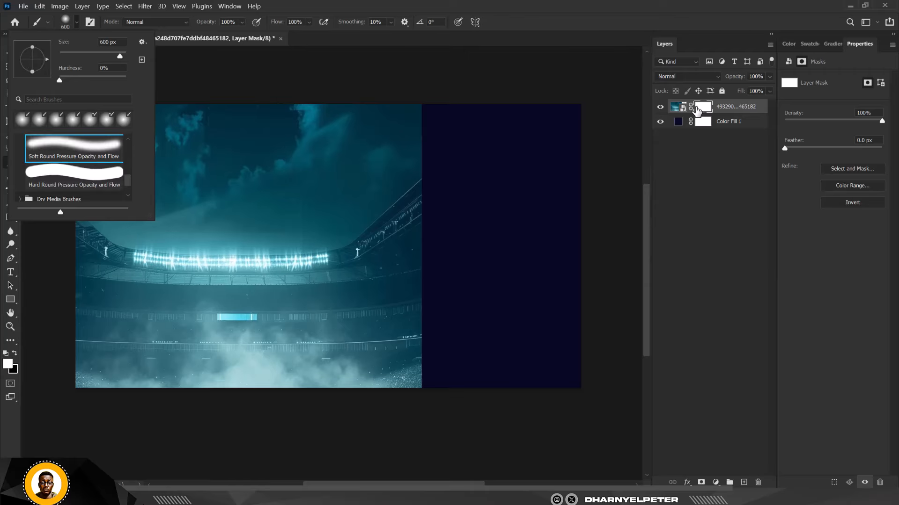
# Paint black on the layer mask along the stadium image's right edge to fade it into the navy background.
pyautogui.click(696, 109)
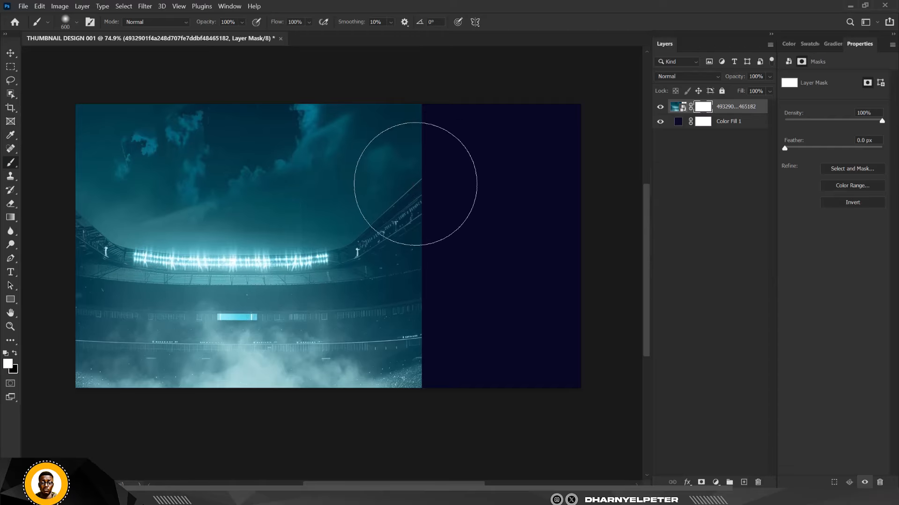
pyautogui.click(17, 355)
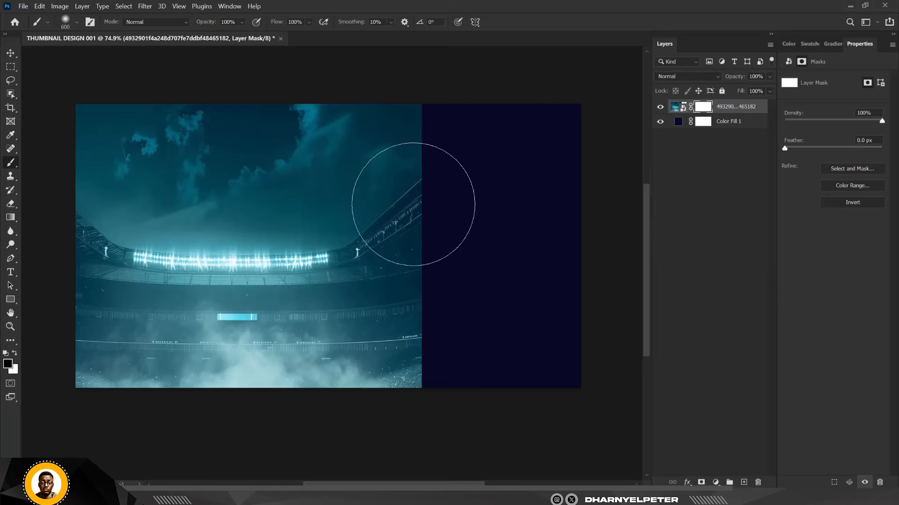
pyautogui.moveTo(429, 94)
pyautogui.mouseDown()
pyautogui.moveTo(461, 501)
pyautogui.moveTo(463, 104)
pyautogui.moveTo(477, 283)
pyautogui.mouseUp()
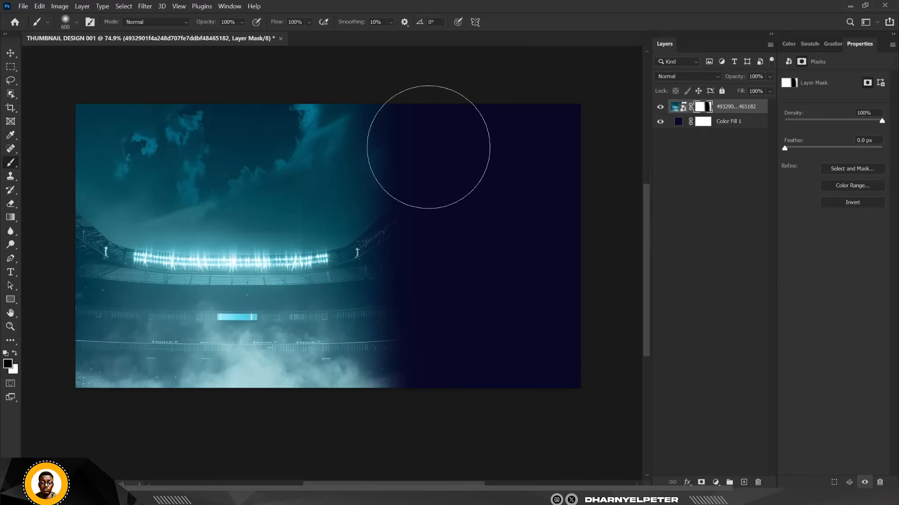
# Set the stadium layer's blend mode to Color Dodge and move the image slightly upward on the canvas.
pyautogui.click(702, 75)
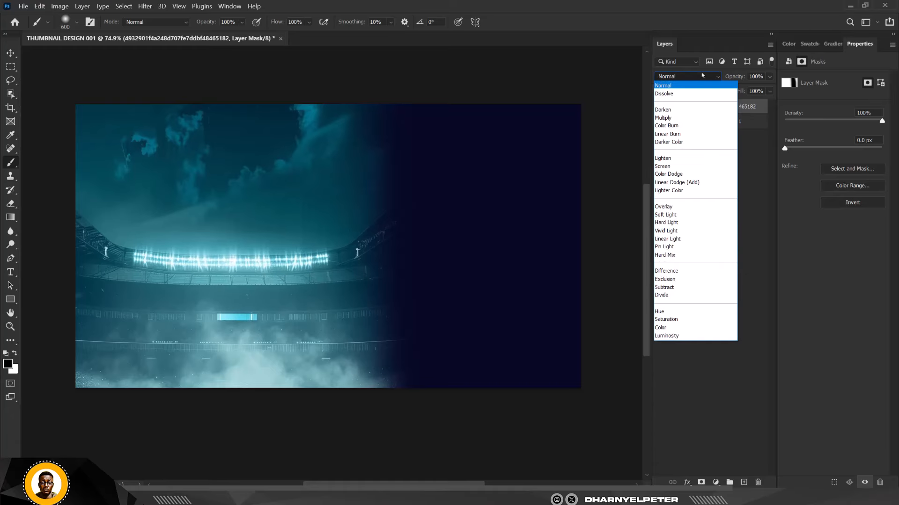
pyautogui.click(681, 174)
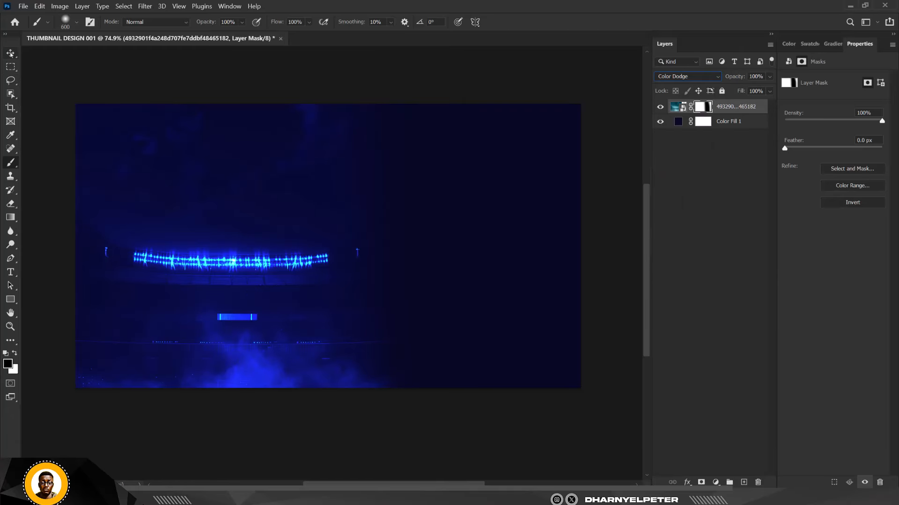
pyautogui.press('v')
pyautogui.moveTo(277, 266); pyautogui.dragTo(276, 228)
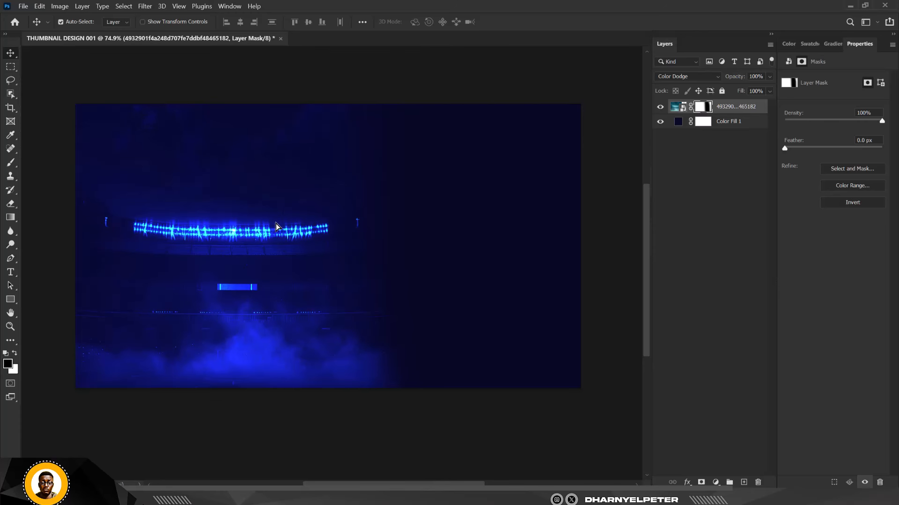
# Duplicate the stadium layer, keeping the copy in Color Dodge mode, and lower the copy's opacity to 38%.
pyautogui.hotkey('ctrl', 'j')
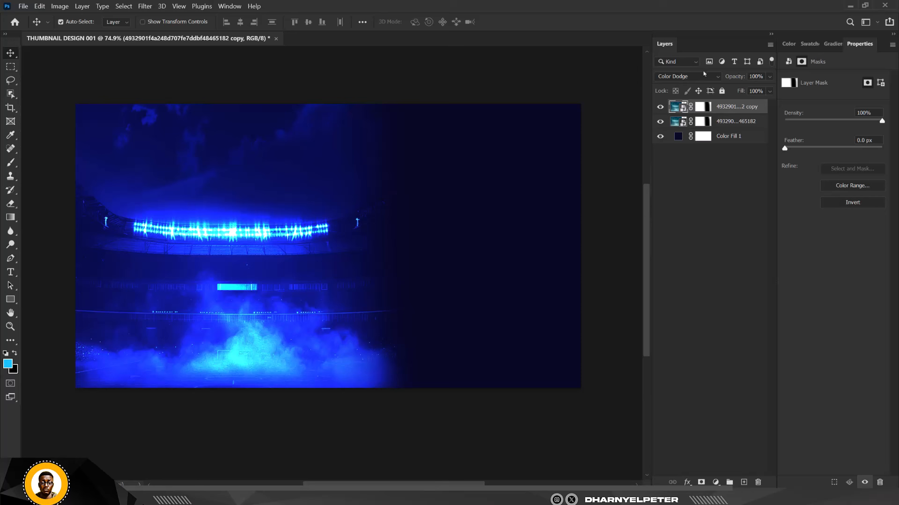
pyautogui.click(719, 77)
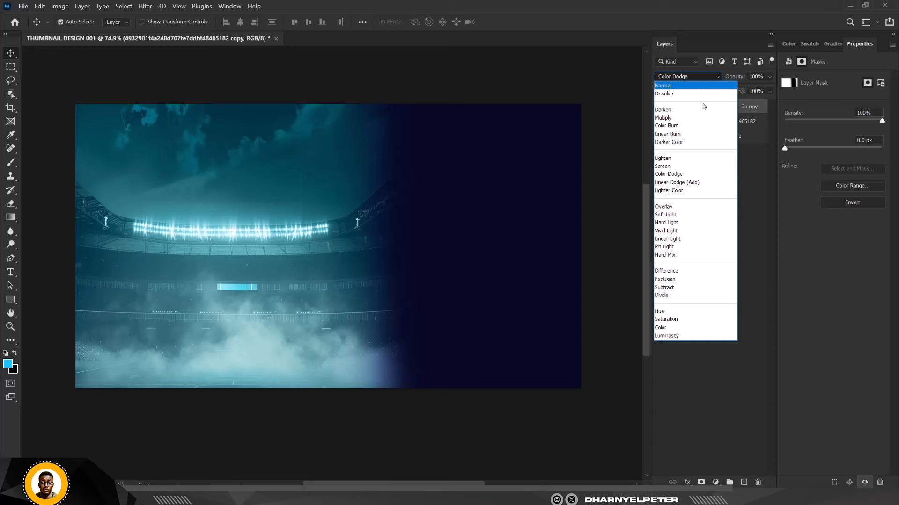
pyautogui.click(683, 176)
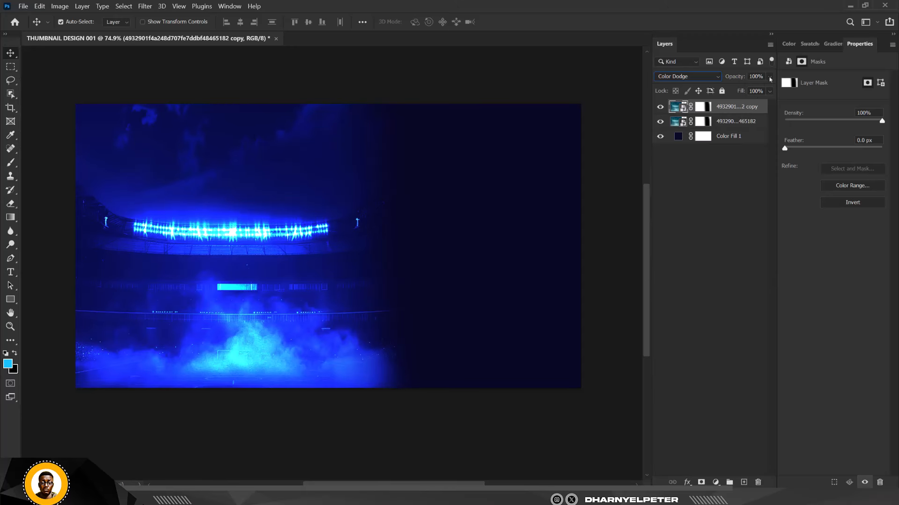
pyautogui.click(770, 77)
pyautogui.moveTo(741, 91); pyautogui.dragTo(738, 92)
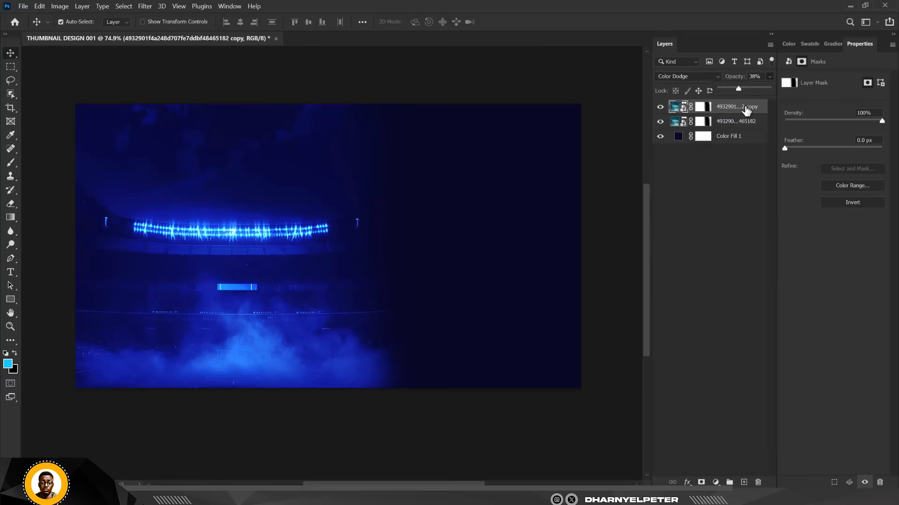
# Apply a Gaussian Blur to the stadium copy layer and raise that layer's opacity to 70%.
pyautogui.click(145, 6)
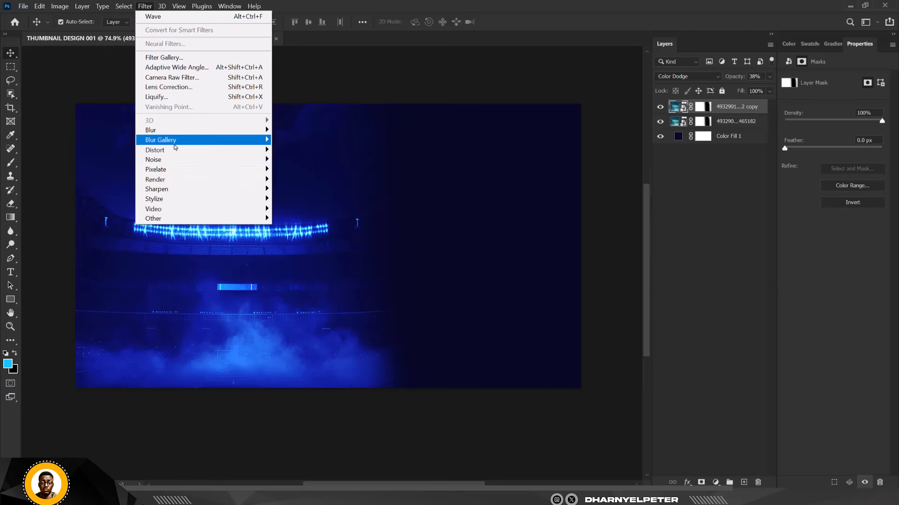
pyautogui.moveTo(197, 131)
pyautogui.click(300, 170)
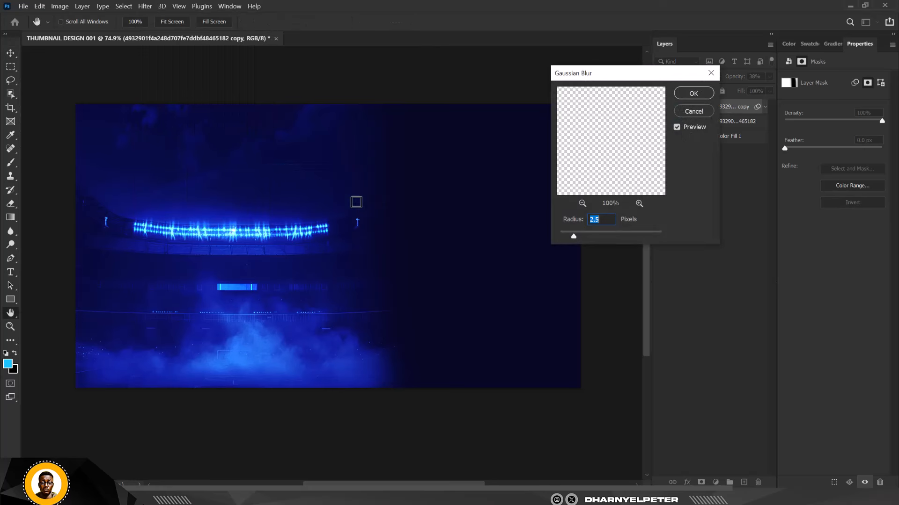
pyautogui.moveTo(606, 233); pyautogui.dragTo(611, 232)
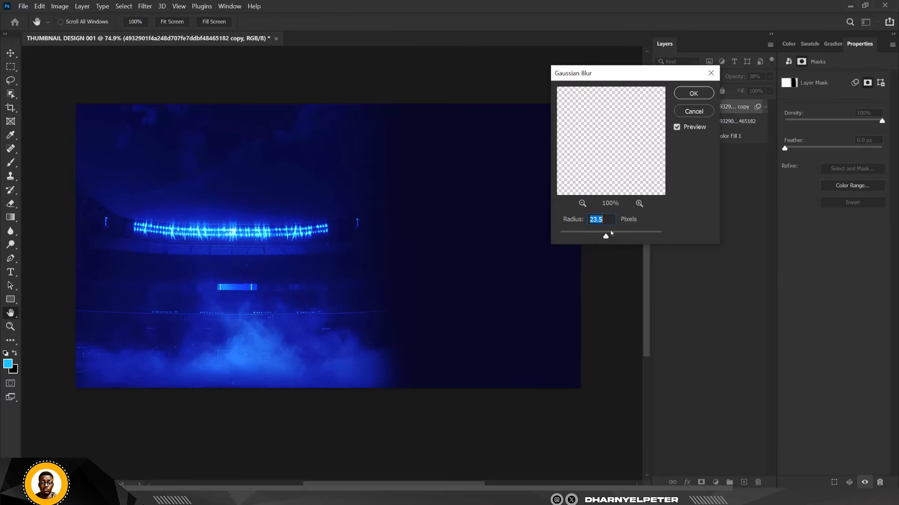
pyautogui.click(591, 237)
pyautogui.click(691, 93)
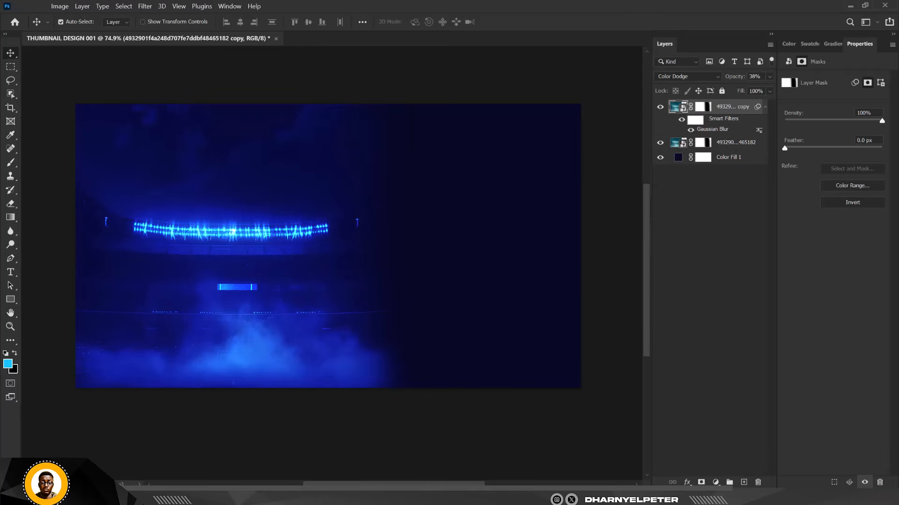
pyautogui.click(769, 77)
pyautogui.moveTo(761, 91); pyautogui.dragTo(760, 91)
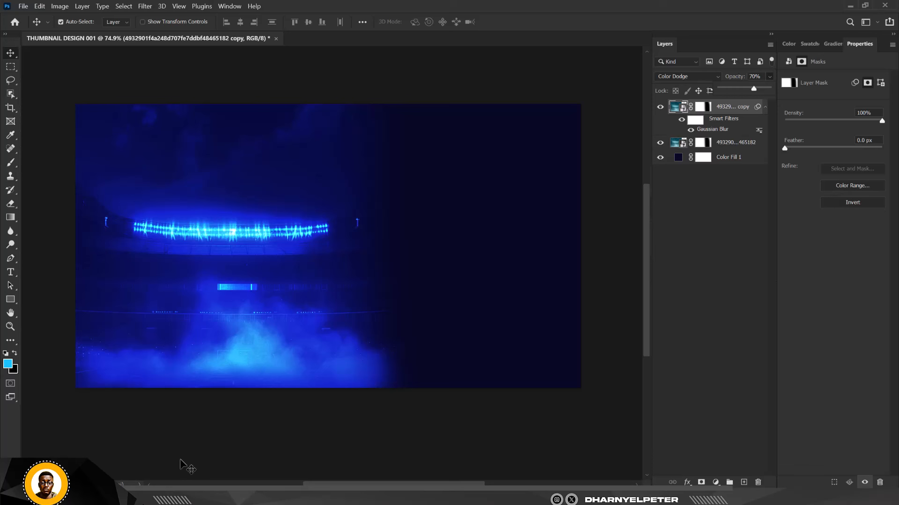
# Place the blue star-ball image from the THUMBNAIL folder into the design at 21.60% scale, covering the canvas's right side.
pyautogui.moveTo(206, 499)
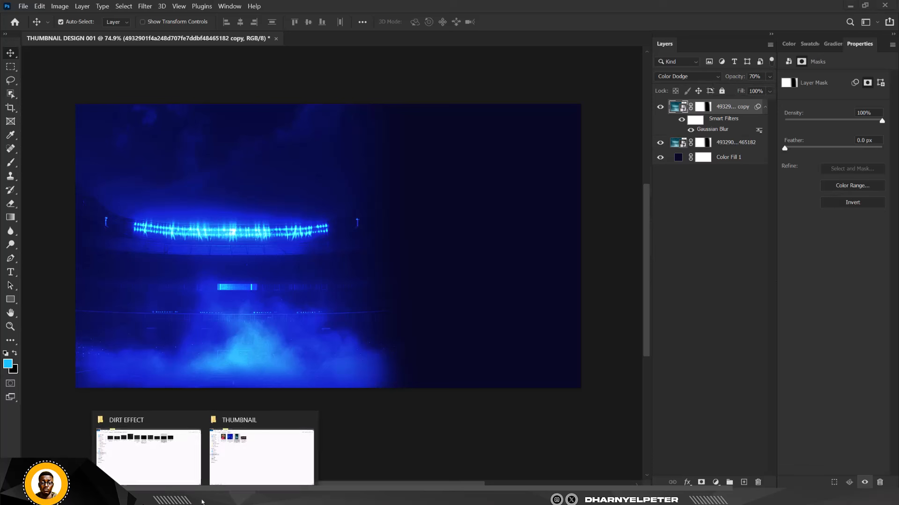
pyautogui.click(248, 447)
pyautogui.moveTo(177, 76); pyautogui.dragTo(453, 227)
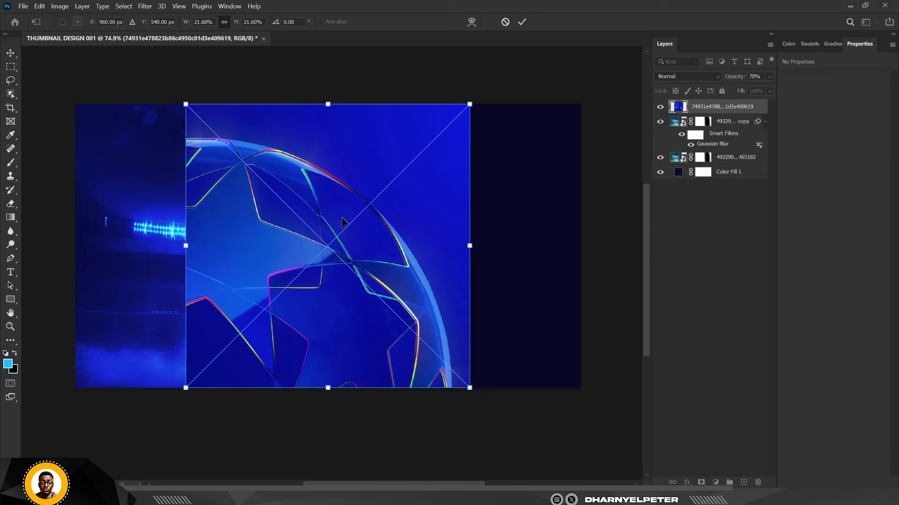
pyautogui.moveTo(385, 216); pyautogui.dragTo(478, 217)
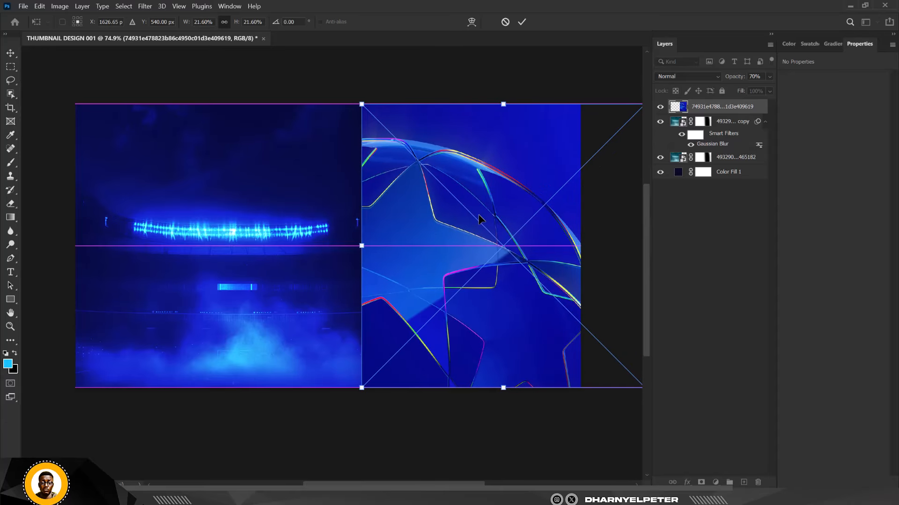
pyautogui.press('Return')
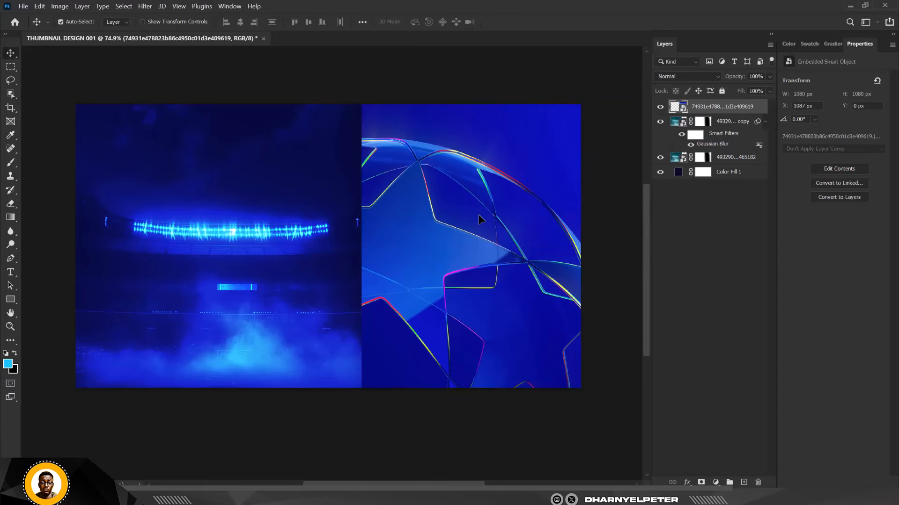
# Add a layer mask to the star-ball layer and fade its left edge with a black 1000 px brush.
pyautogui.click(702, 482)
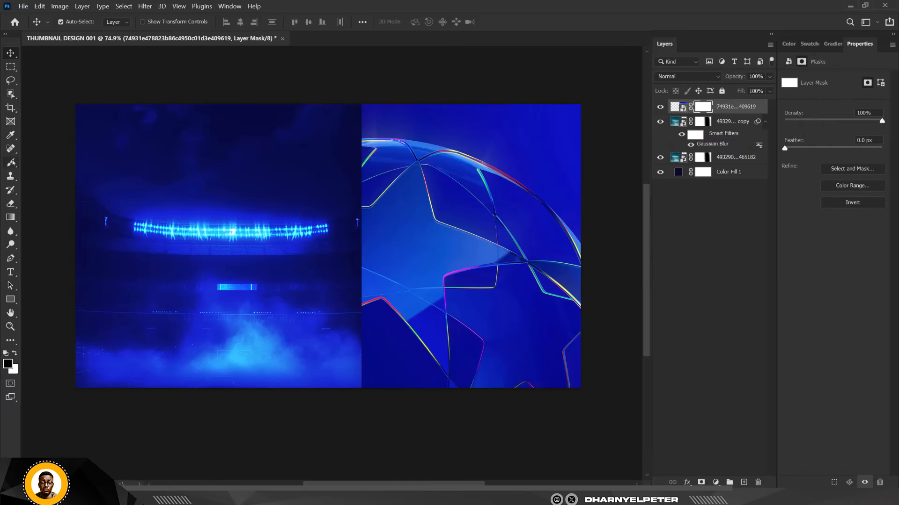
pyautogui.press('b')
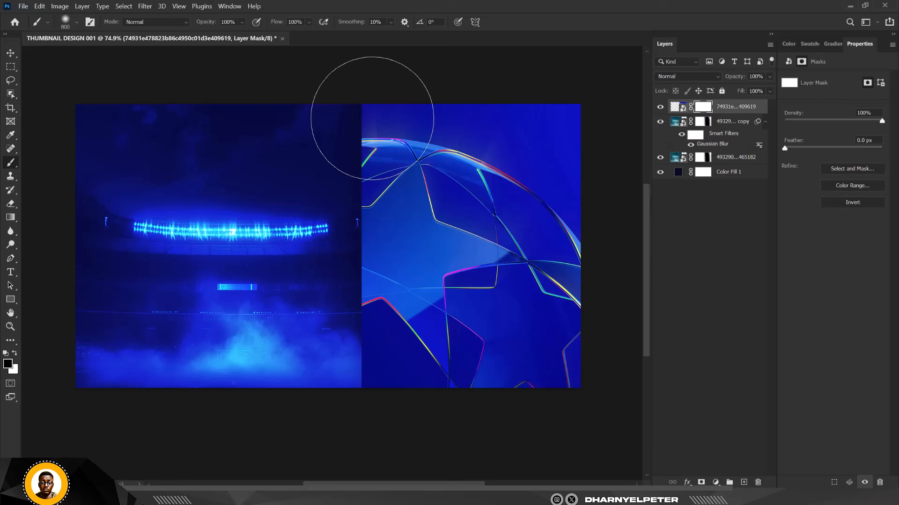
pyautogui.press(']')
pyautogui.press(']')
pyautogui.moveTo(373, 111); pyautogui.dragTo(372, 457)
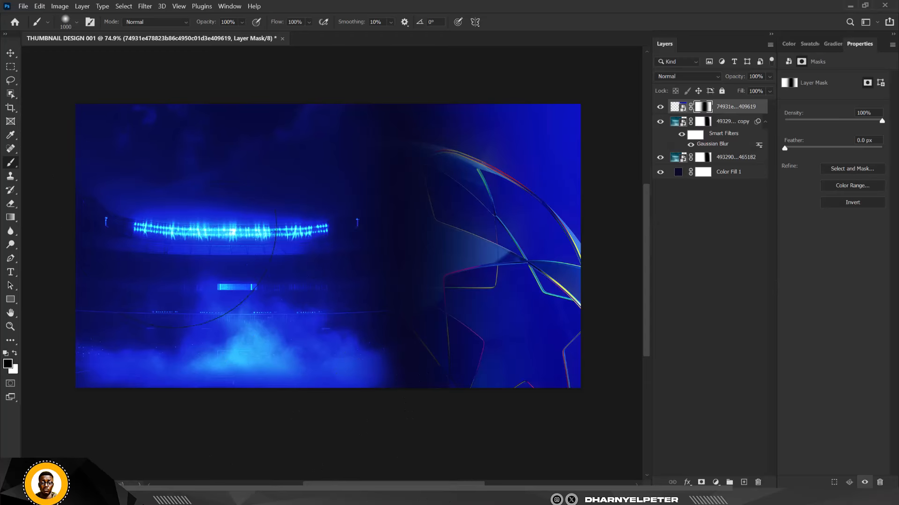
# Set the star-ball layer's blend mode to Overlay.
pyautogui.press('v')
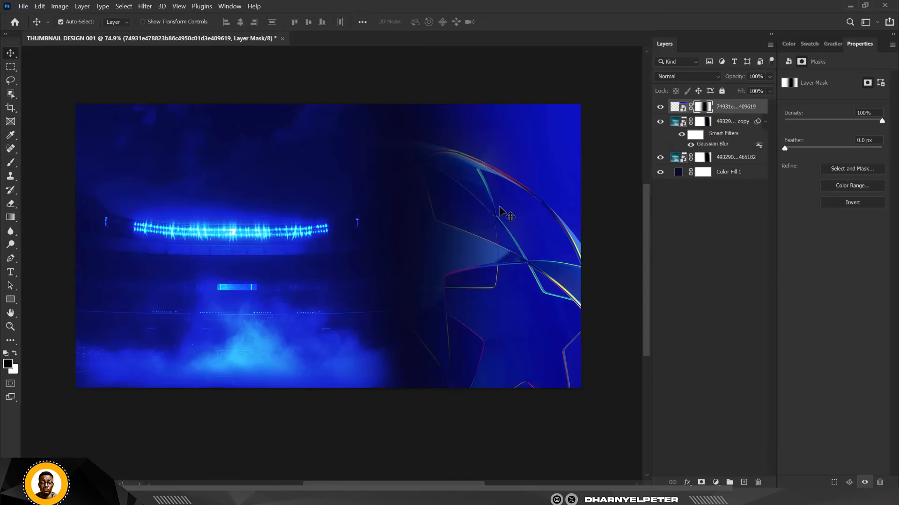
pyautogui.click(694, 77)
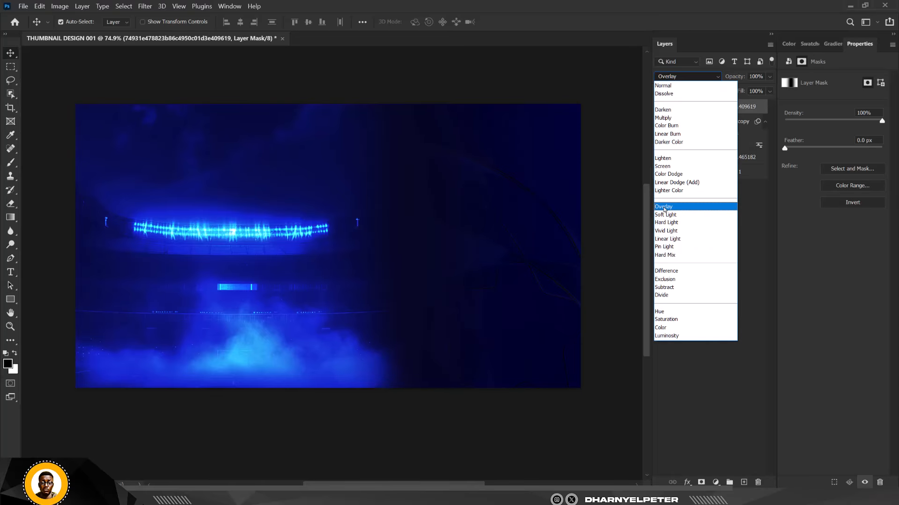
pyautogui.click(664, 209)
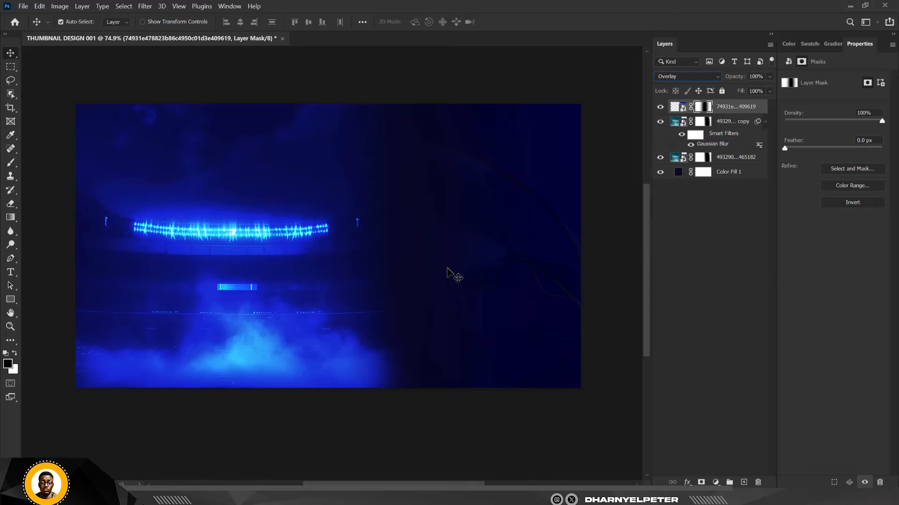
# Open the blond player portrait 5d03ce1c38ea9bc6ef27caab553f72a4.jpg from the THUMBNAIL folder as a separate document.
pyautogui.moveTo(205, 503)
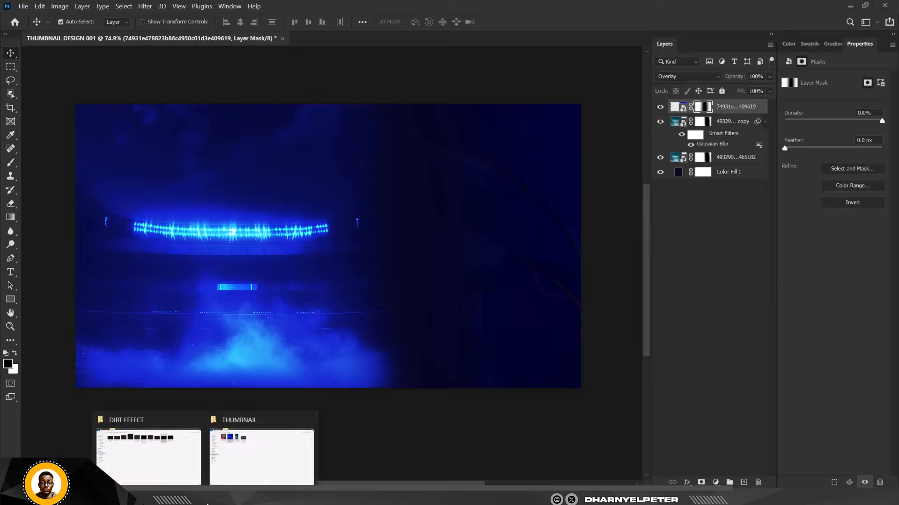
pyautogui.click(237, 458)
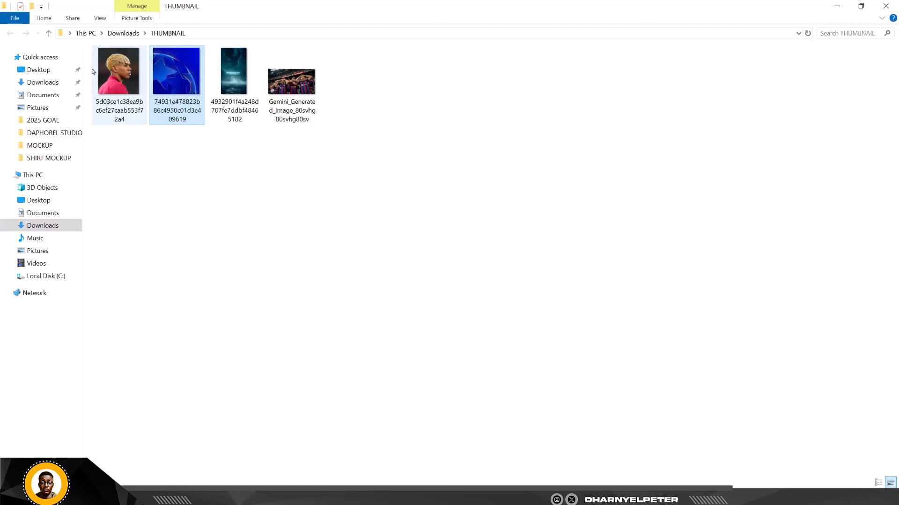
pyautogui.moveTo(131, 109); pyautogui.dragTo(473, 42)
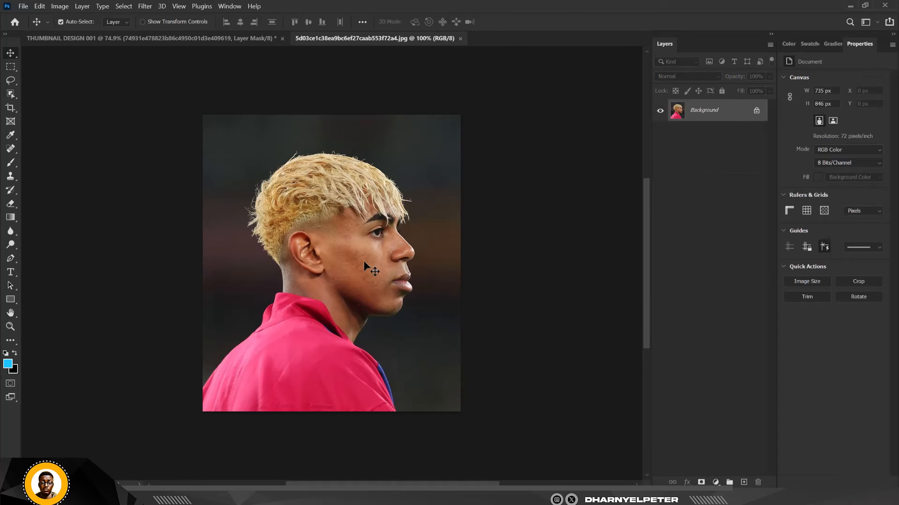
# Unlock the portrait layer to remove its background, and convert the resulting cutout to a smart object.
pyautogui.scroll(1, 376, 242)
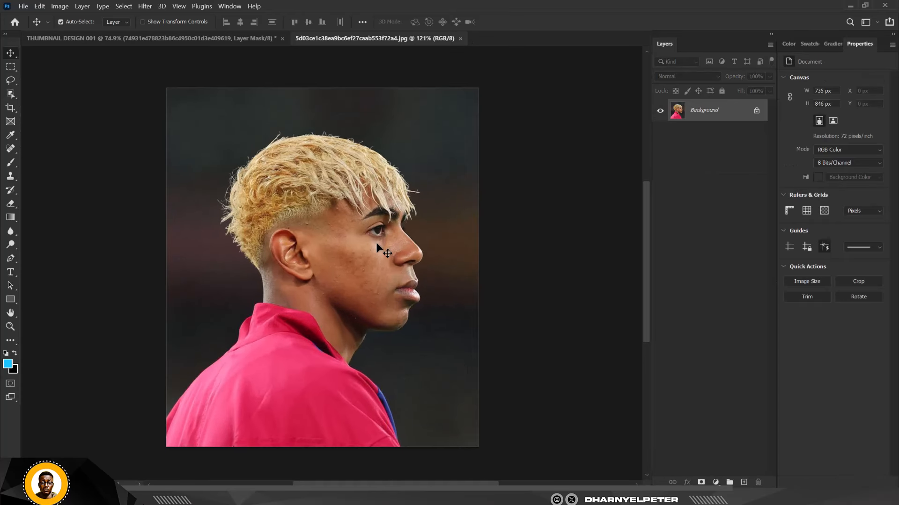
pyautogui.click(757, 111)
pyautogui.click(840, 213)
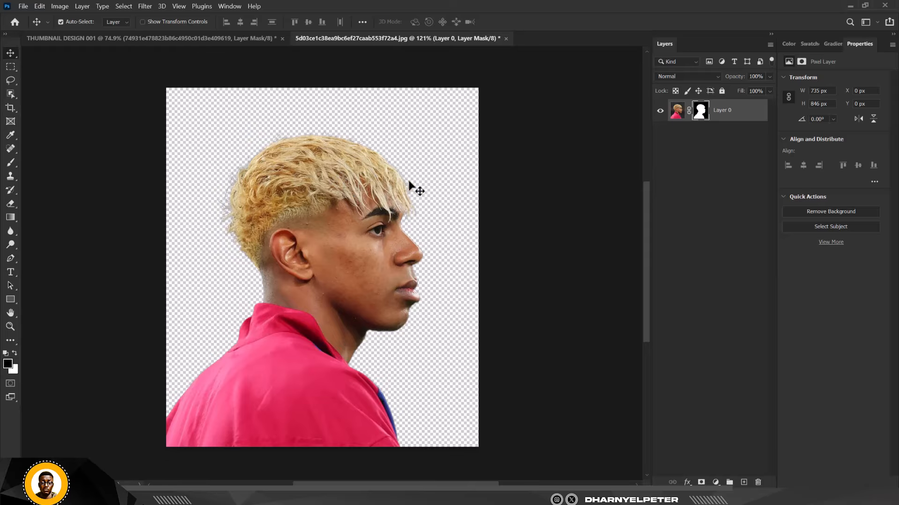
pyautogui.rightClick(756, 107)
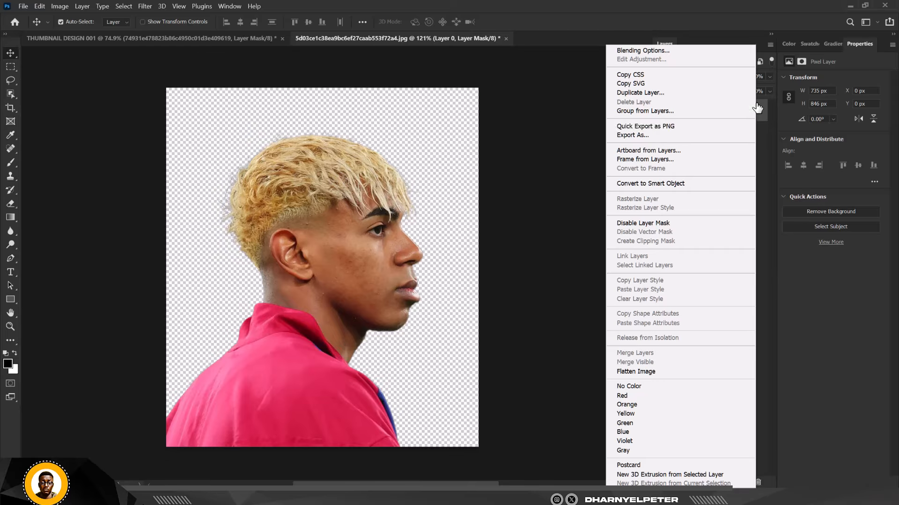
pyautogui.click(653, 186)
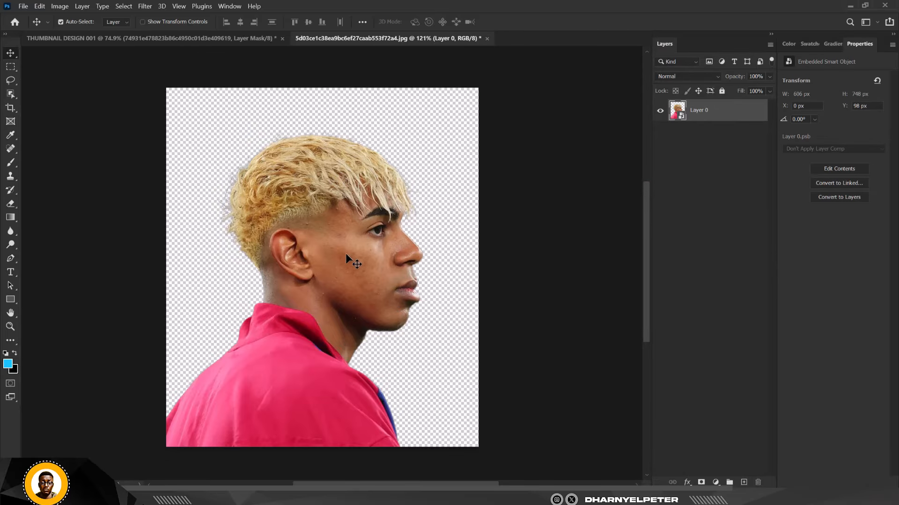
# Copy the player cutout layer into the THUMBNAIL DESIGN 001 document.
pyautogui.scroll(2, 346, 255)
pyautogui.scroll(1, 346, 265)
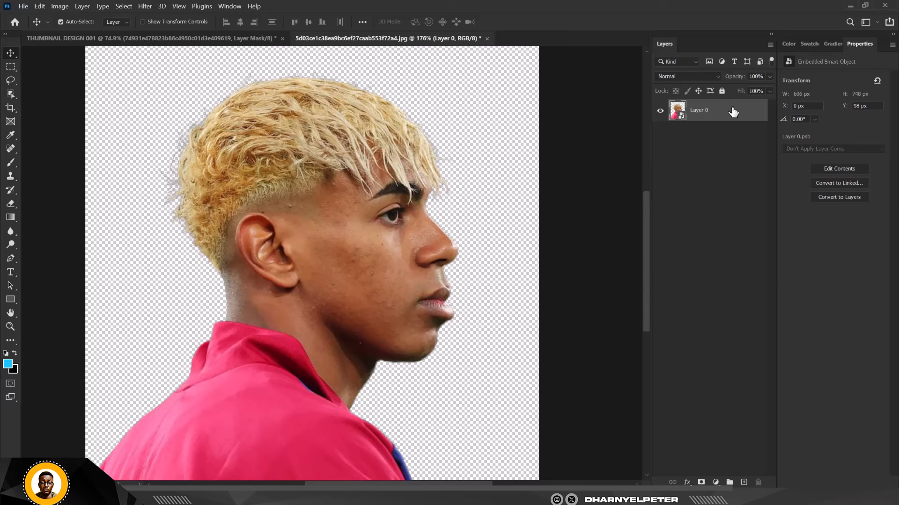
pyautogui.moveTo(734, 112); pyautogui.dragTo(366, 215)
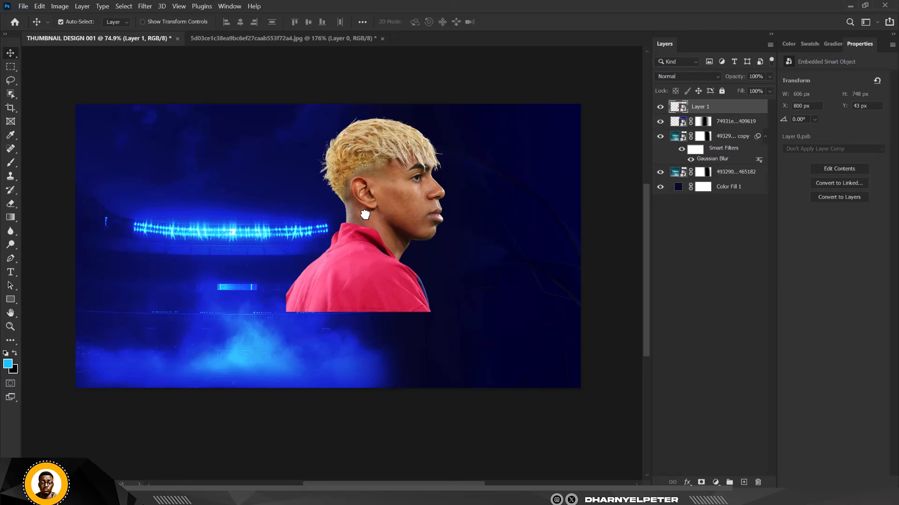
# Flip the player cutout horizontally so the face looks toward the left edge of the canvas.
pyautogui.scroll(1, 391, 178)
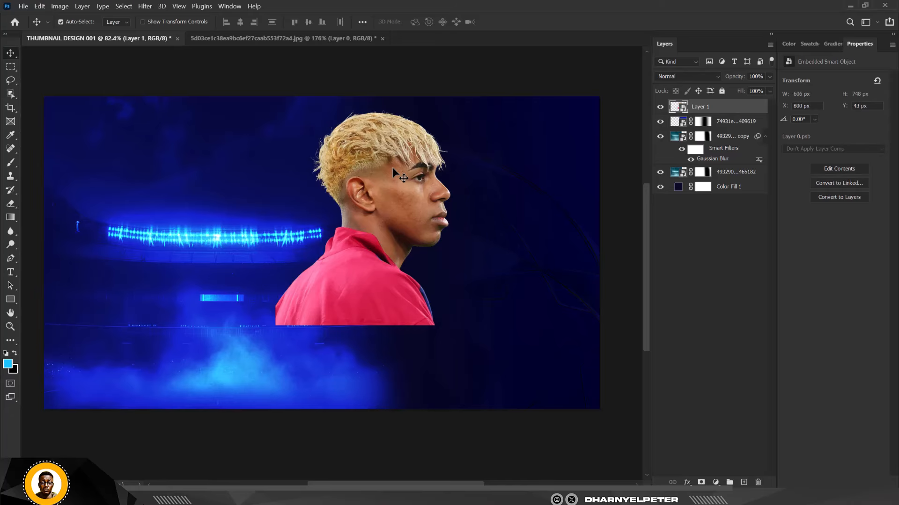
pyautogui.hotkey('ctrl', 't')
pyautogui.rightClick(399, 182)
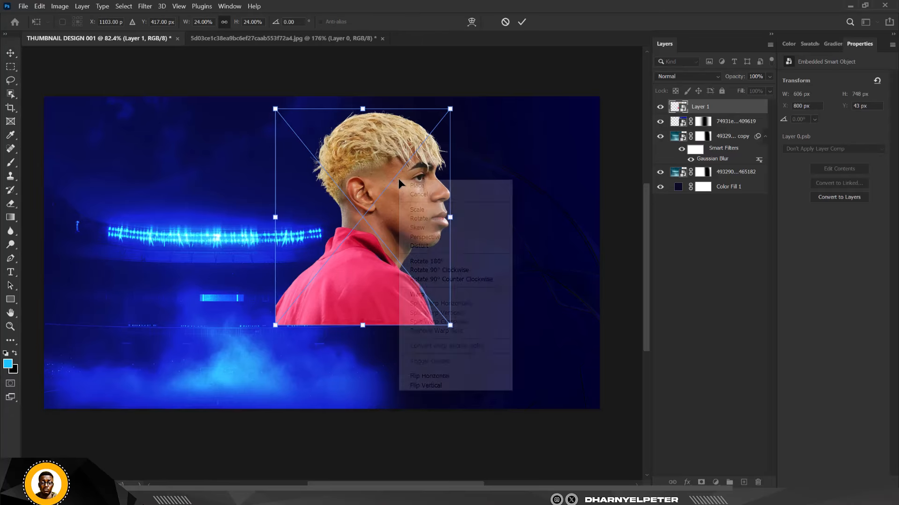
pyautogui.click(428, 376)
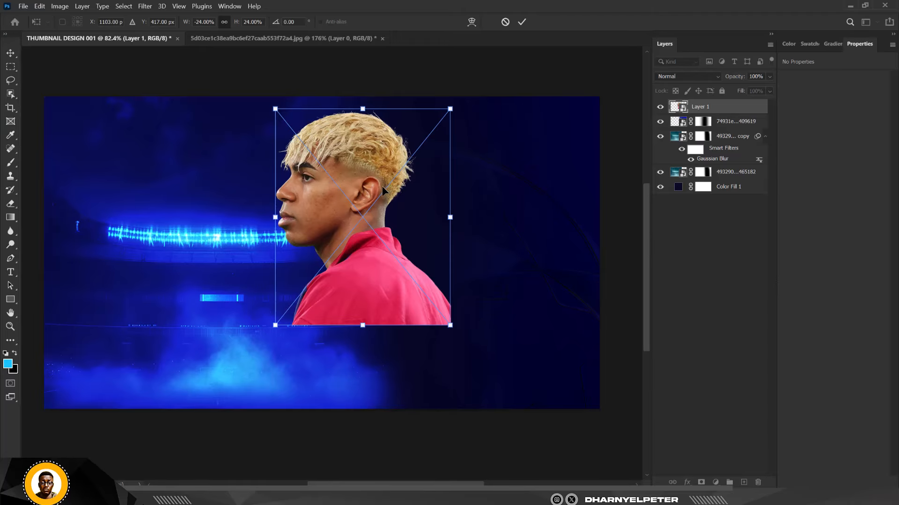
# Scale the player cutout to about 32.57% and position it over the stadium, with the shoulders reaching the canvas's lower edge.
pyautogui.moveTo(383, 191); pyautogui.dragTo(321, 305)
pyautogui.scroll(-1, 309, 288)
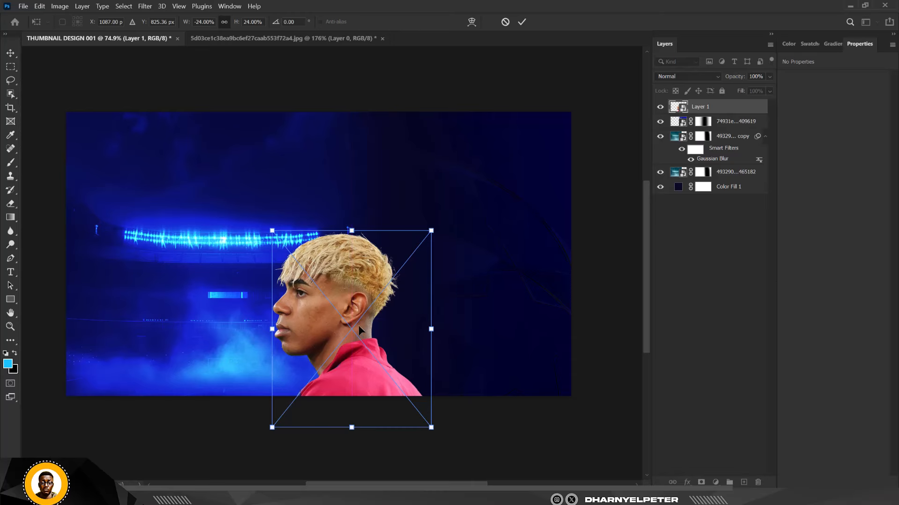
pyautogui.moveTo(359, 330); pyautogui.dragTo(287, 253)
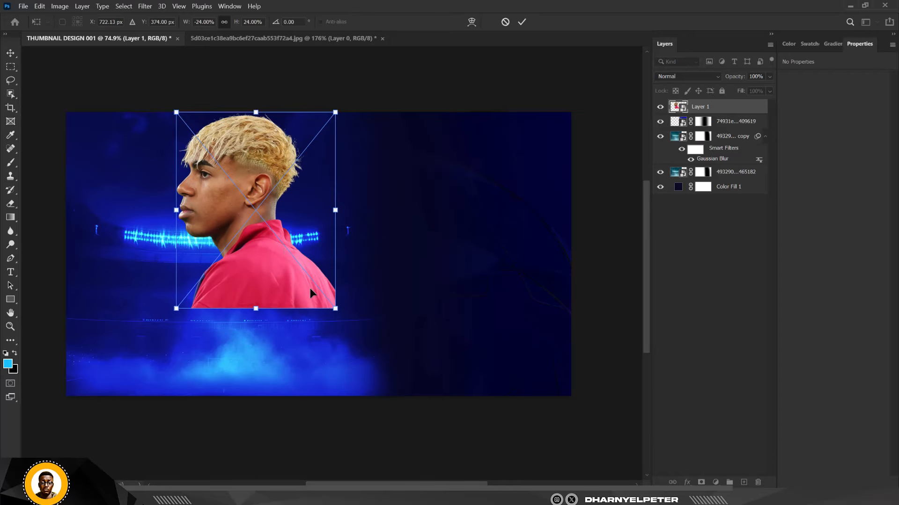
pyautogui.moveTo(335, 308); pyautogui.dragTo(304, 345)
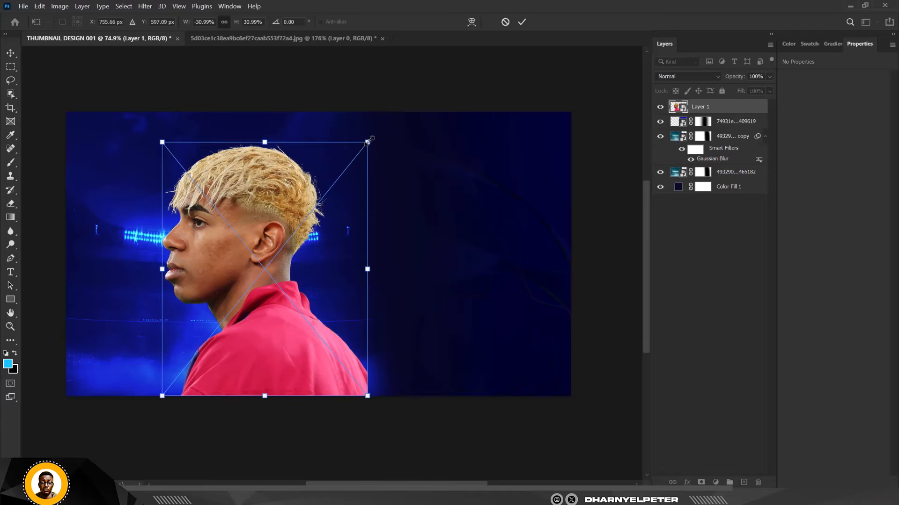
pyautogui.moveTo(368, 142); pyautogui.dragTo(352, 165)
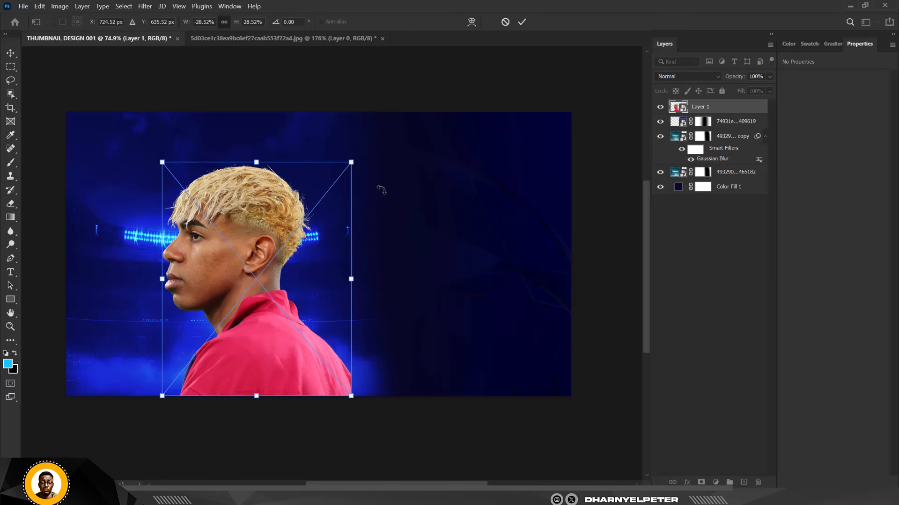
pyautogui.moveTo(352, 162); pyautogui.dragTo(361, 149)
pyautogui.moveTo(361, 396); pyautogui.dragTo(378, 416)
pyautogui.moveTo(319, 366); pyautogui.dragTo(290, 356)
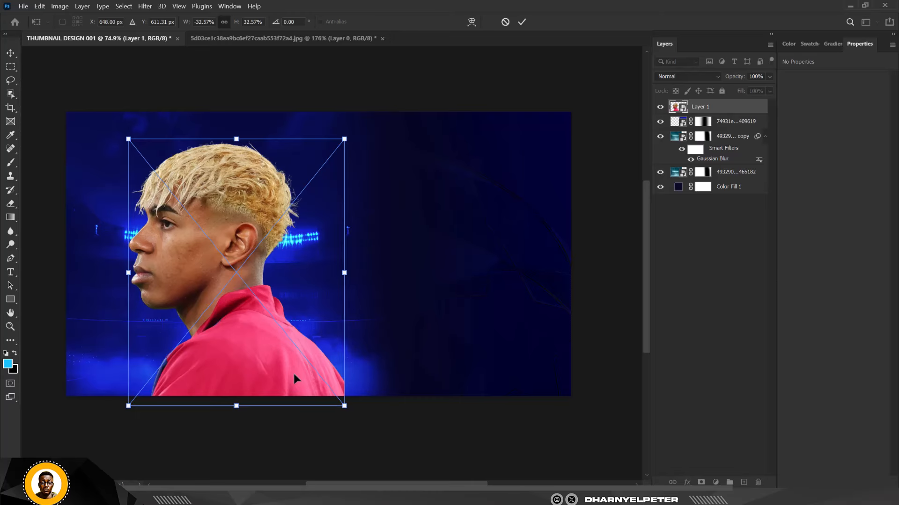
pyautogui.press('Return')
# Start a Camera Raw Filter on the player cutout and raise the upper part of its tone curve to brighten the image.
pyautogui.scroll(5, 182, 267)
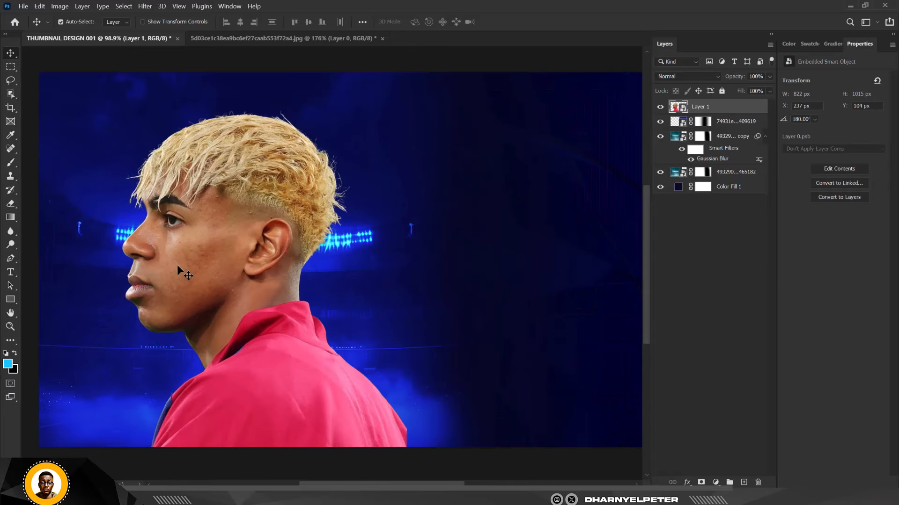
pyautogui.scroll(-3, 205, 264)
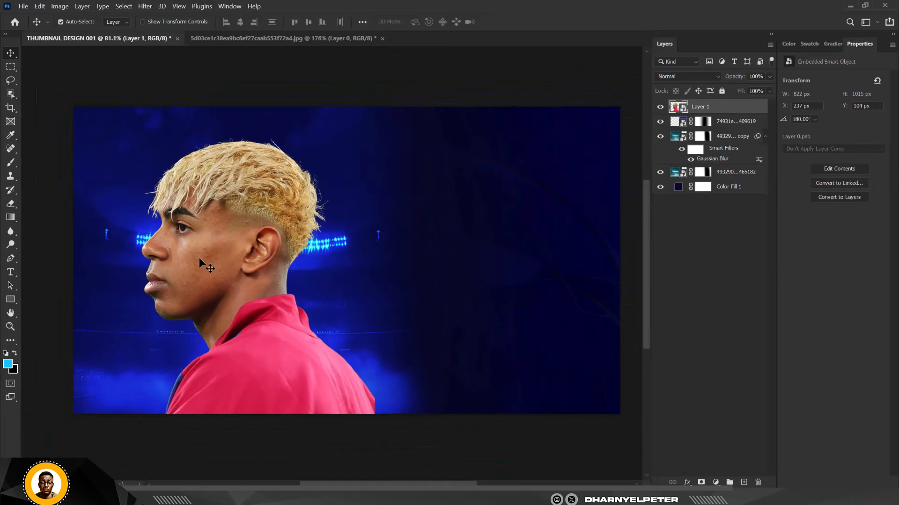
pyautogui.click(152, 7)
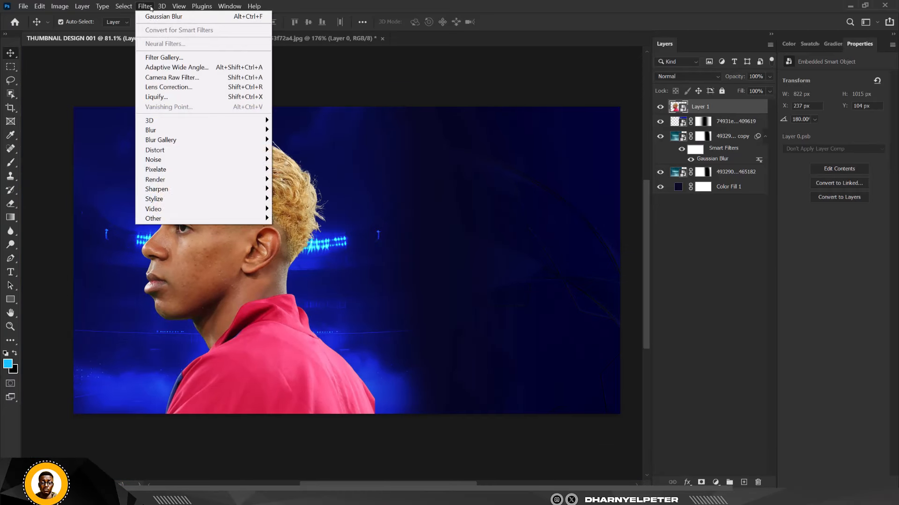
pyautogui.click(182, 78)
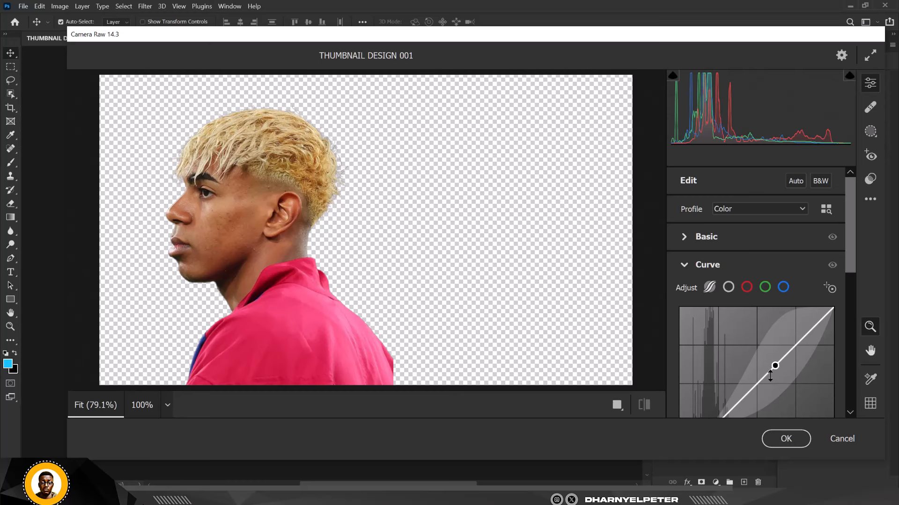
pyautogui.moveTo(772, 367)
pyautogui.mouseDown()
pyautogui.moveTo(774, 331)
pyautogui.moveTo(774, 347)
pyautogui.mouseUp()
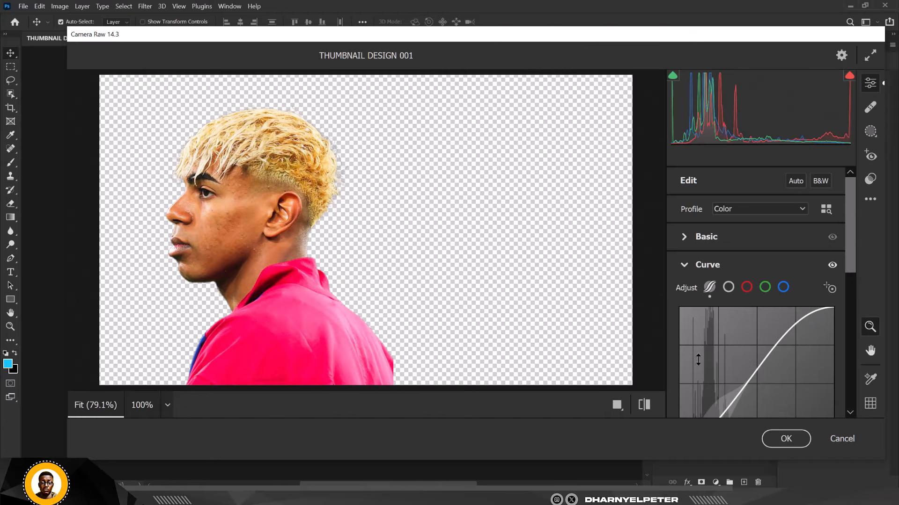
# Set the player's Texture to +100, Highlights to -41 and Shadows to +78, and apply the Camera Raw Filter.
pyautogui.click(686, 237)
pyautogui.scroll(-2, 752, 341)
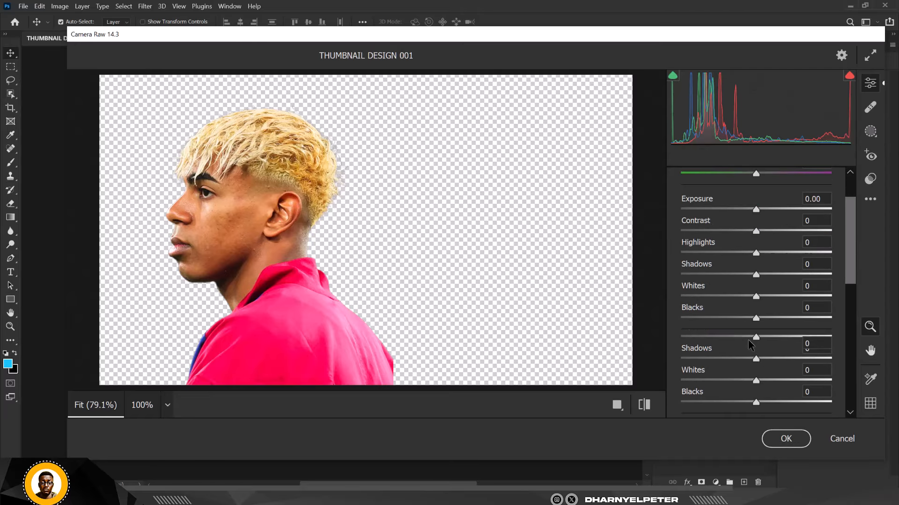
pyautogui.moveTo(755, 355); pyautogui.dragTo(843, 358)
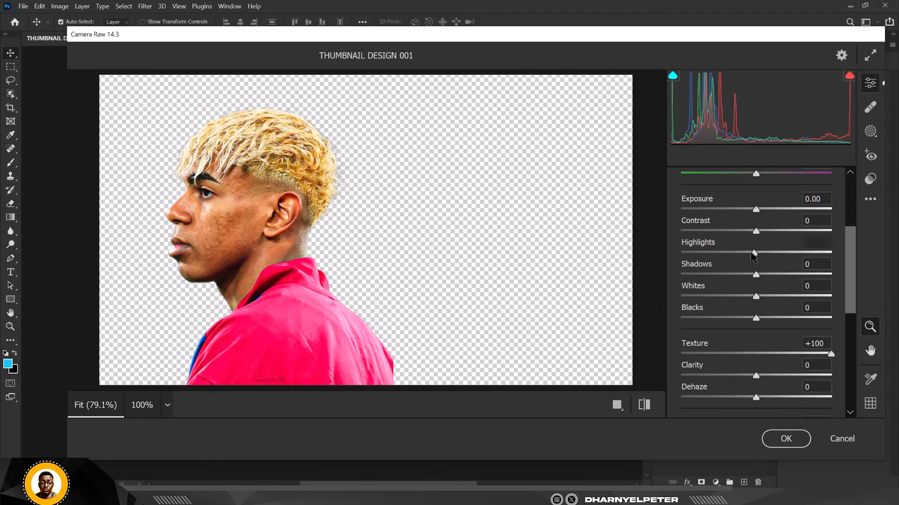
pyautogui.moveTo(755, 253); pyautogui.dragTo(808, 290)
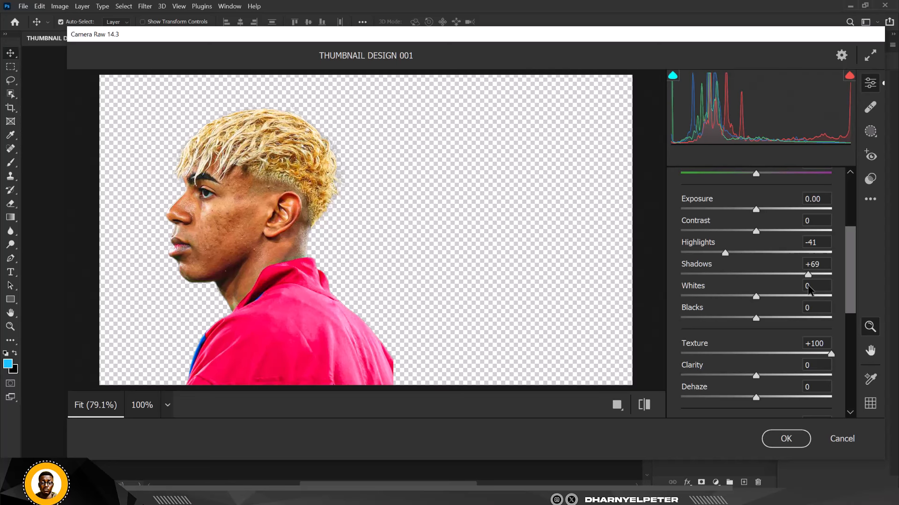
pyautogui.moveTo(808, 290); pyautogui.dragTo(817, 286)
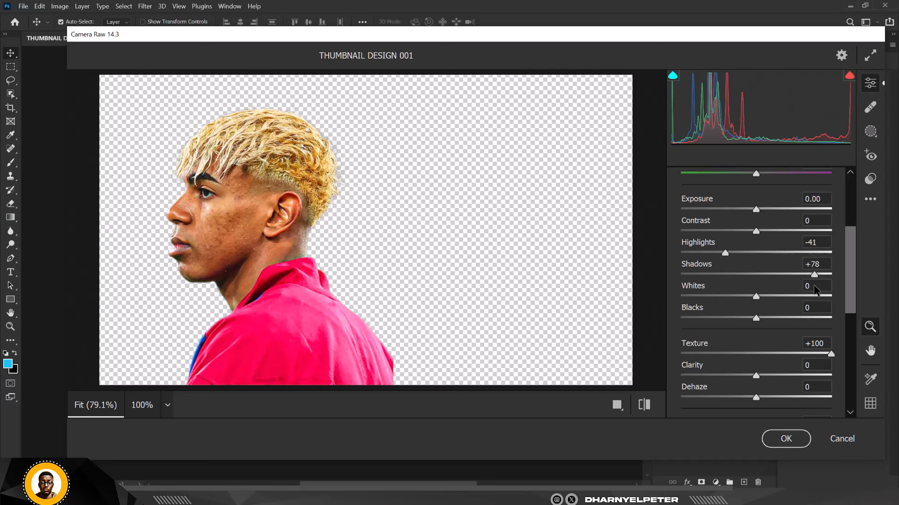
pyautogui.click(790, 438)
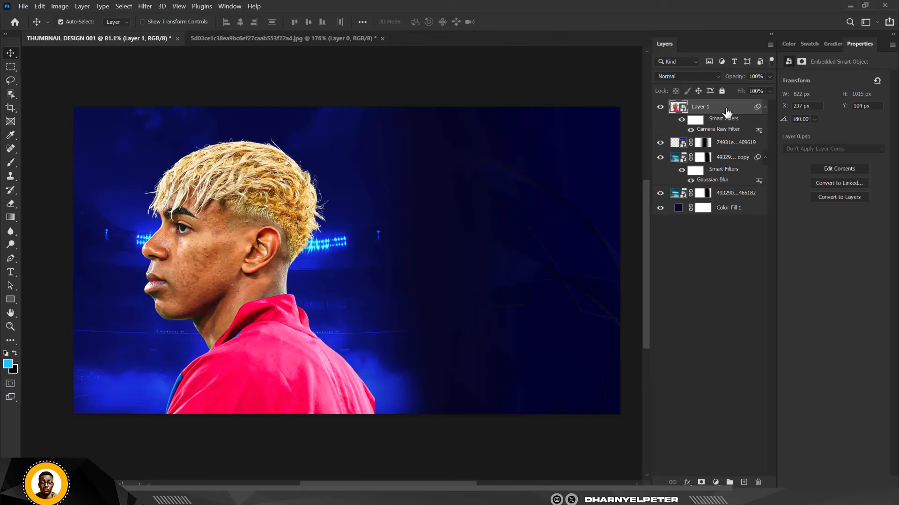
# Duplicate the filtered player layer and convert the copy to a smart object.
pyautogui.hotkey('ctrl', 'j')
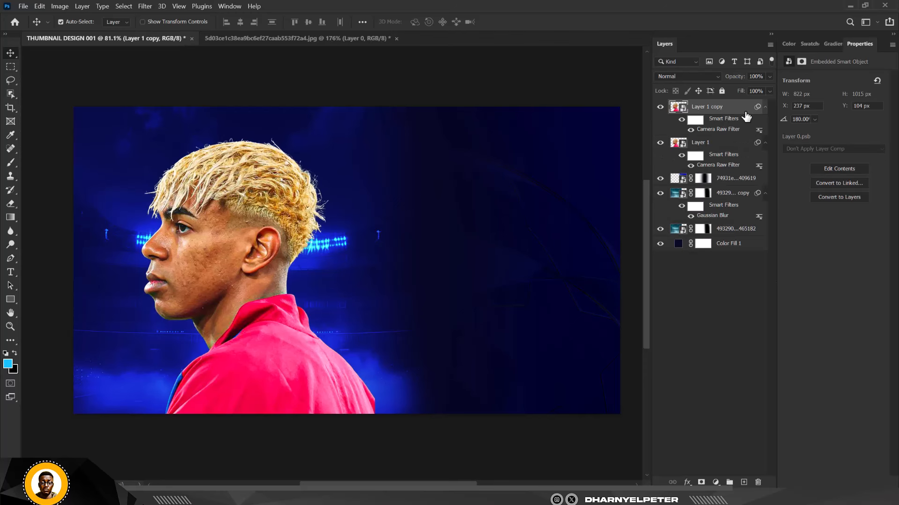
pyautogui.rightClick(746, 114)
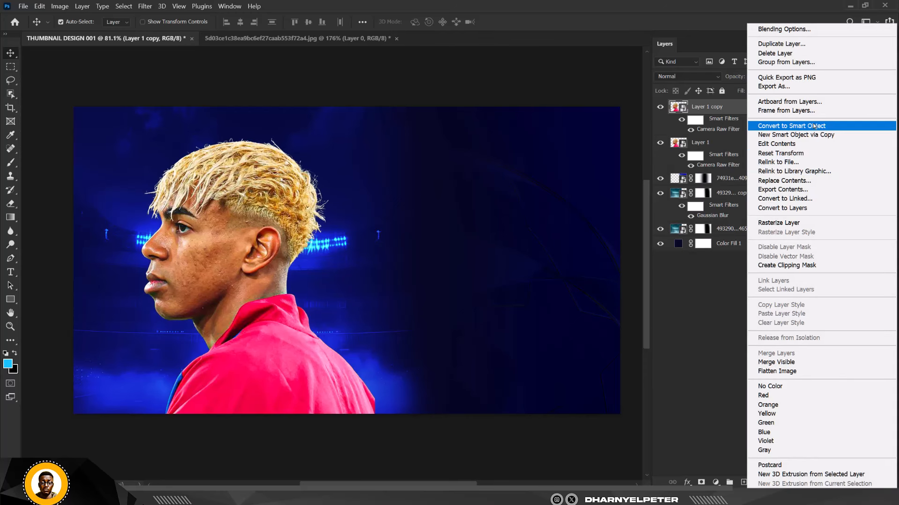
pyautogui.click(791, 126)
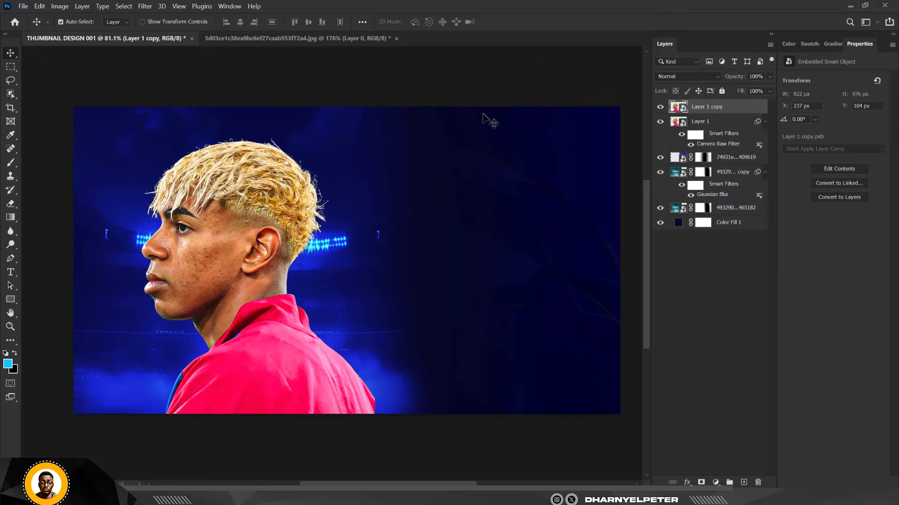
# Start a Camera Raw Filter on the player copy and set Texture to -100 and Clarity to -35.
pyautogui.click(146, 6)
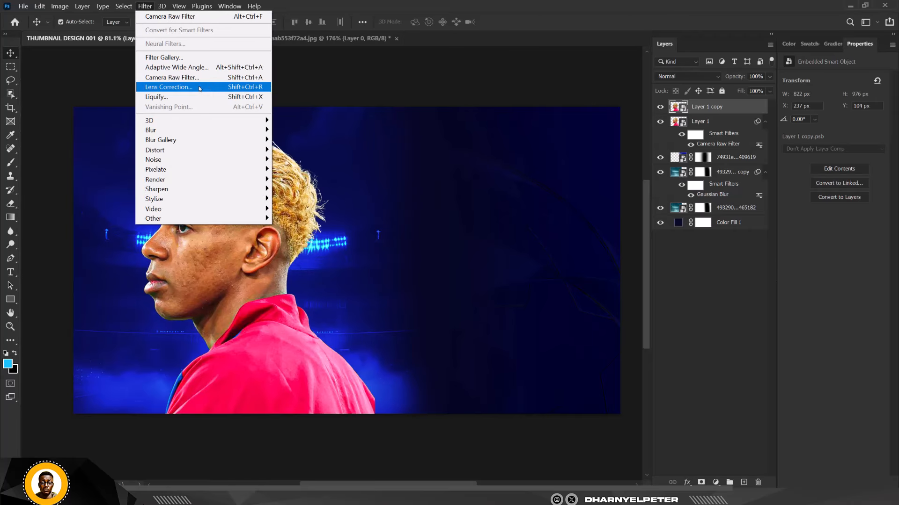
pyautogui.click(198, 77)
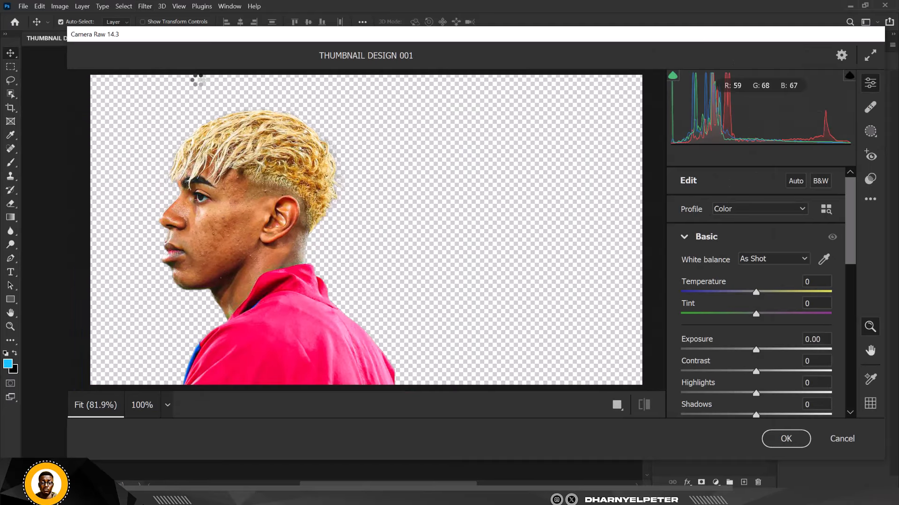
pyautogui.scroll(-3, 774, 315)
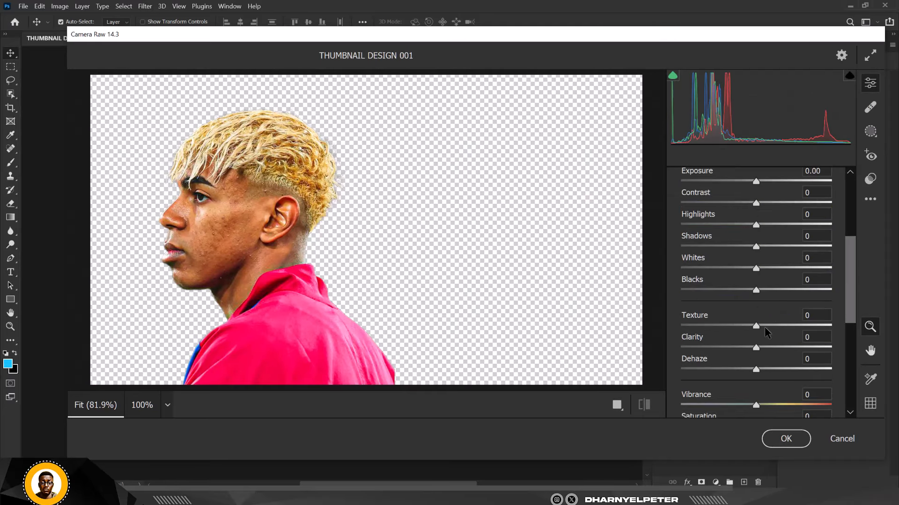
pyautogui.moveTo(756, 327); pyautogui.dragTo(645, 335)
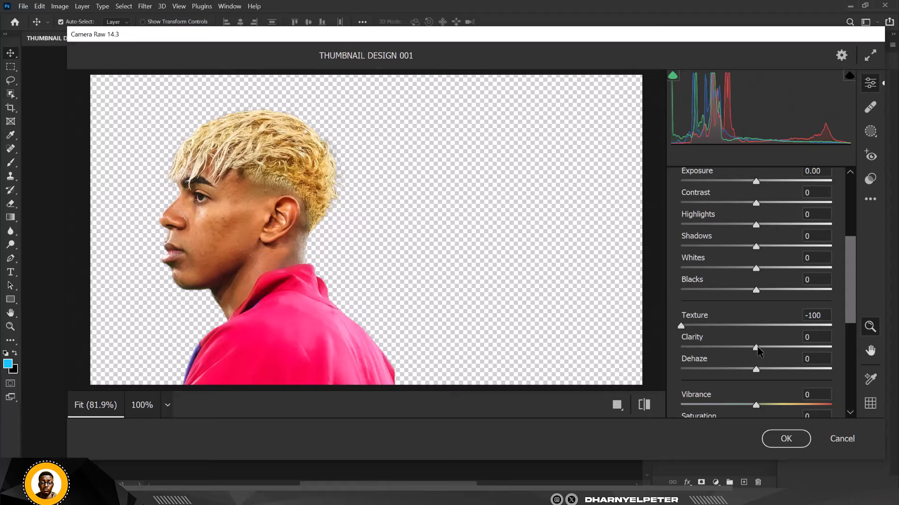
pyautogui.moveTo(756, 347); pyautogui.dragTo(731, 352)
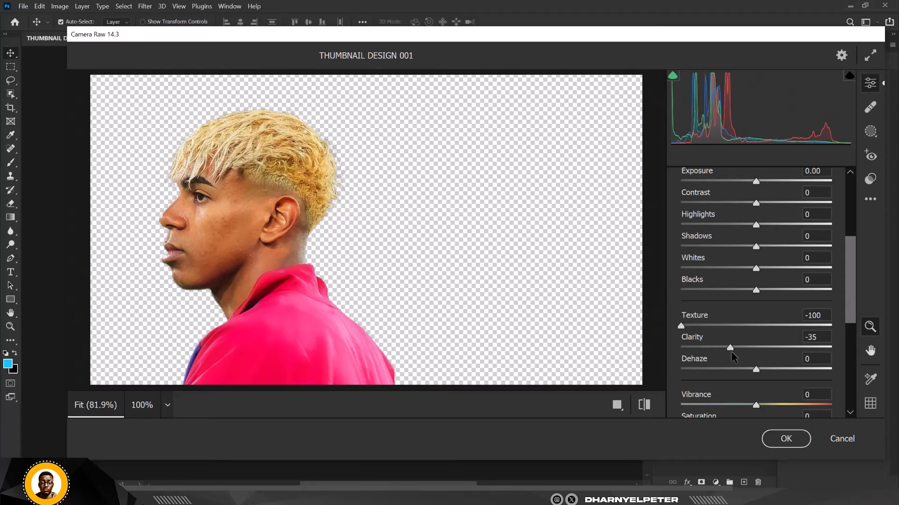
# Set the copy's Noise Reduction to 100 and Color Noise Reduction to 73, and apply the filter.
pyautogui.scroll(-8, 738, 365)
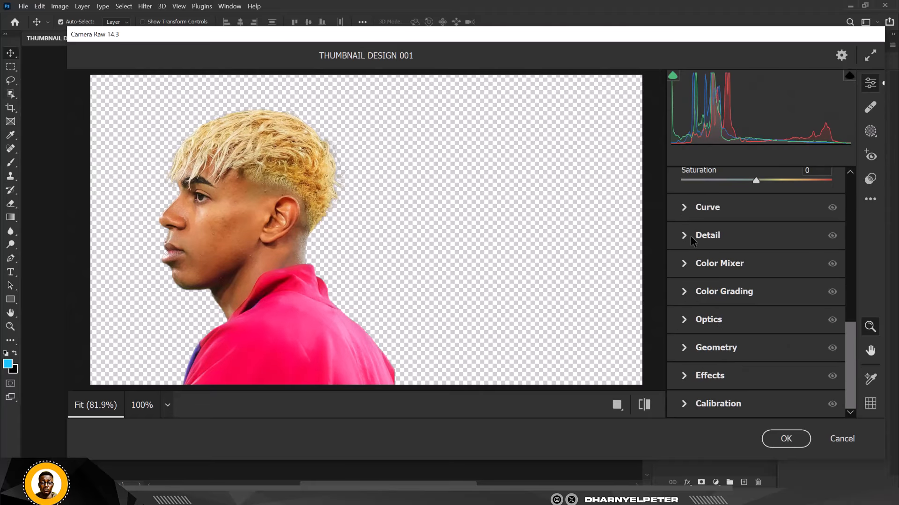
pyautogui.click(689, 236)
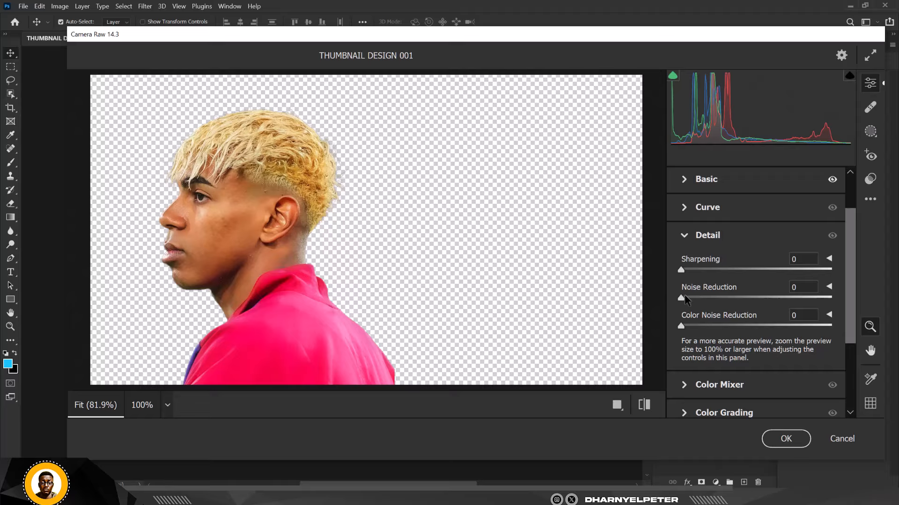
pyautogui.moveTo(681, 299); pyautogui.dragTo(851, 306)
pyautogui.moveTo(682, 326); pyautogui.dragTo(791, 333)
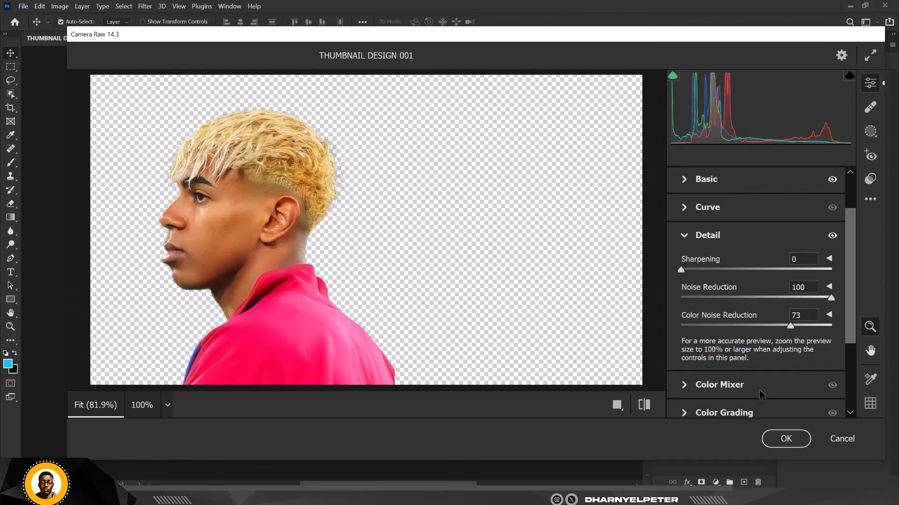
pyautogui.click(786, 438)
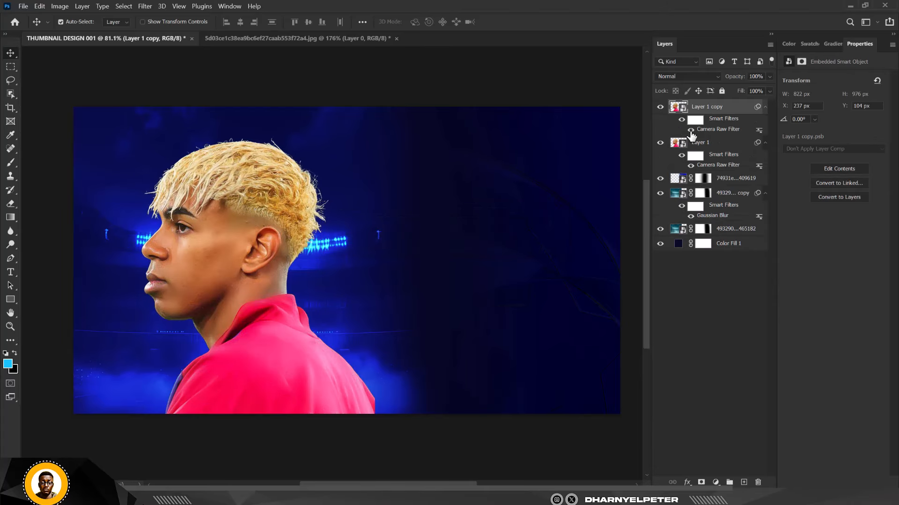
# Apply a second Camera Raw Filter to the player copy with increased Noise Reduction and some Sharpening.
pyautogui.click(145, 6)
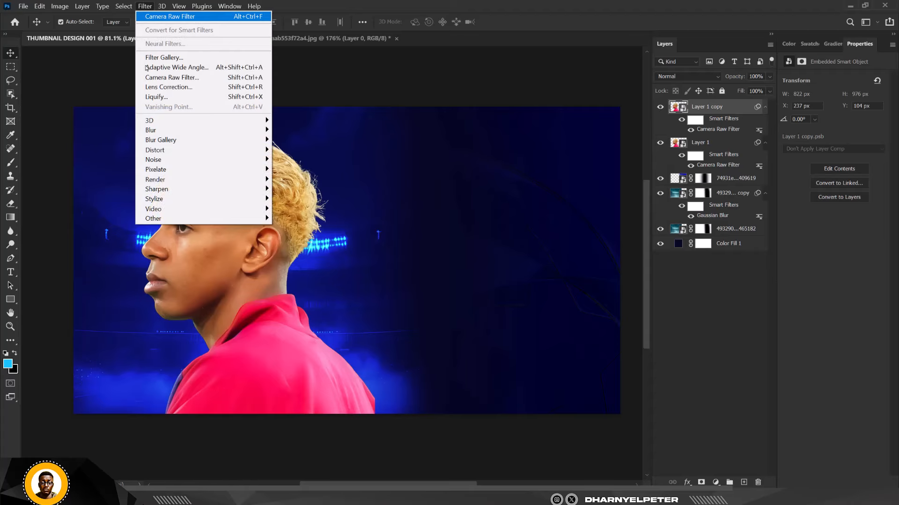
pyautogui.click(171, 78)
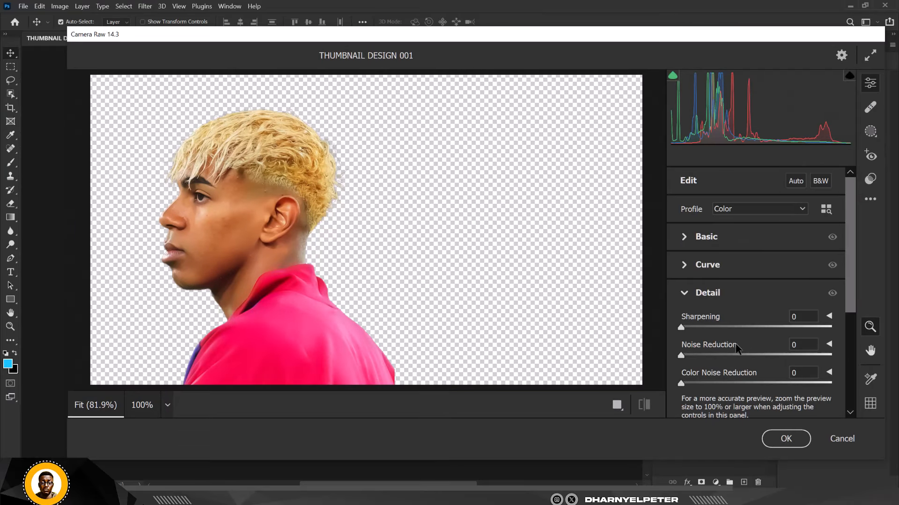
pyautogui.moveTo(682, 356); pyautogui.dragTo(798, 361)
pyautogui.moveTo(681, 328); pyautogui.dragTo(729, 327)
pyautogui.click(786, 439)
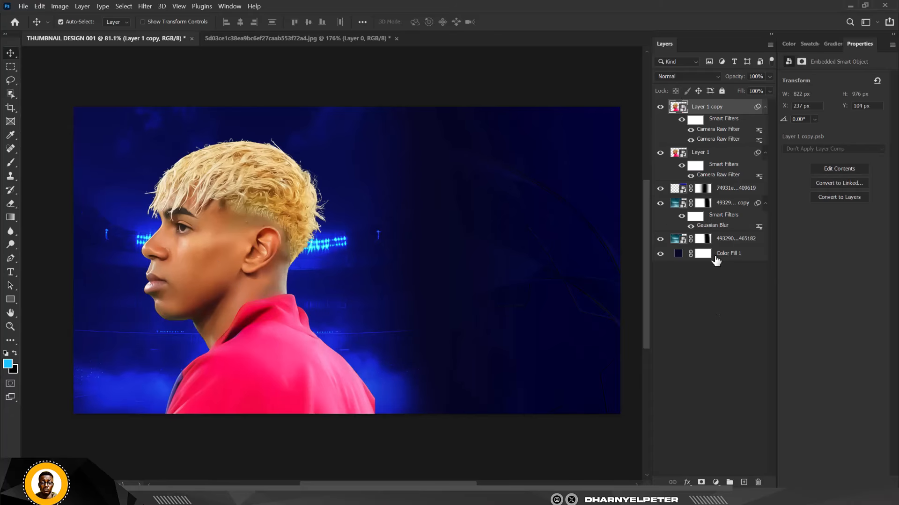
# Add a layer mask to the smoothed player copy and invert it to black.
pyautogui.click(700, 483)
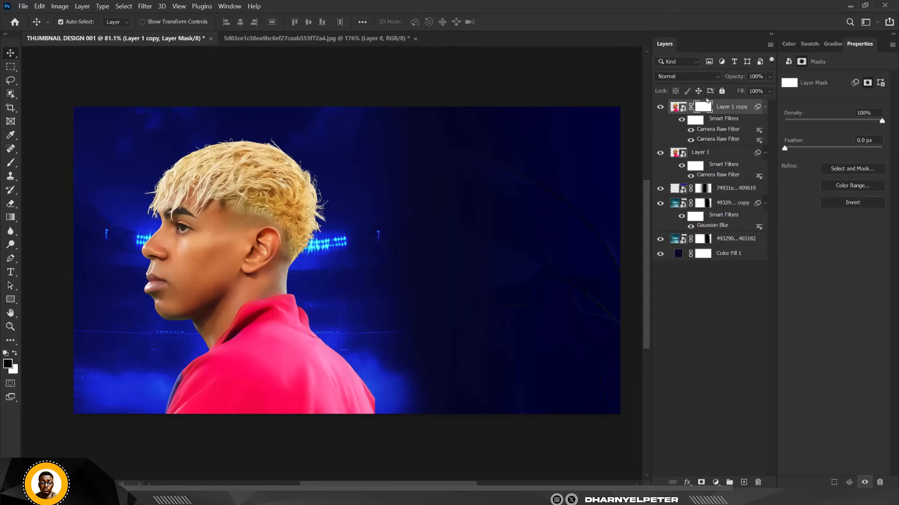
pyautogui.hotkey('ctrl', 'i')
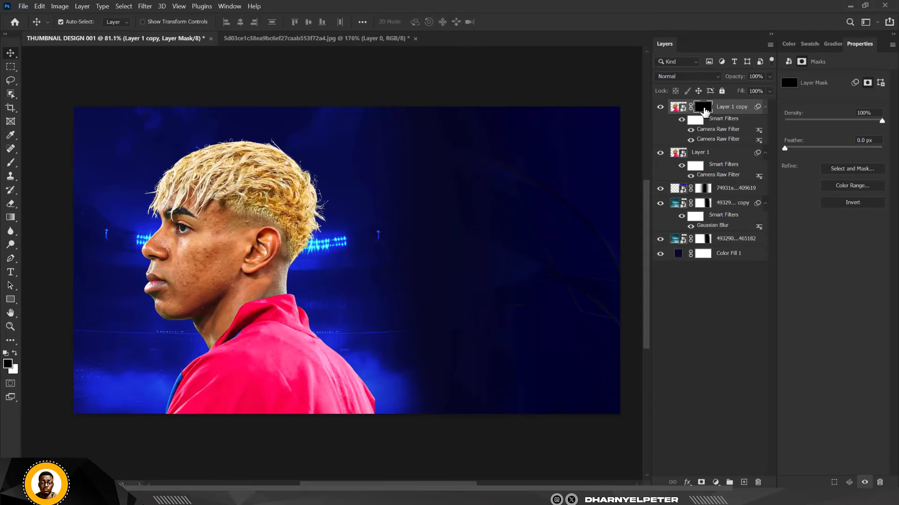
# Set up a white soft round brush at 150 px, 0% hardness and 43% flow for painting on the copy's mask.
pyautogui.scroll(1, 187, 290)
pyautogui.scroll(2, 184, 267)
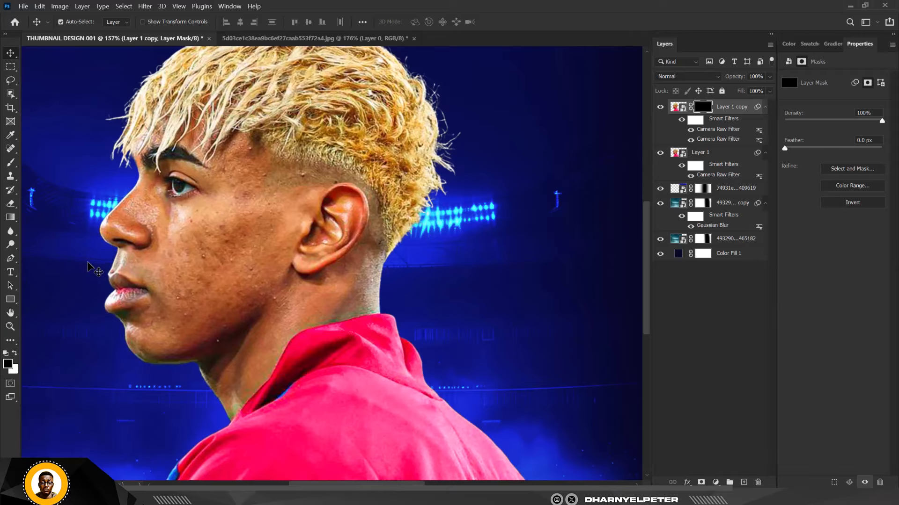
pyautogui.press('b')
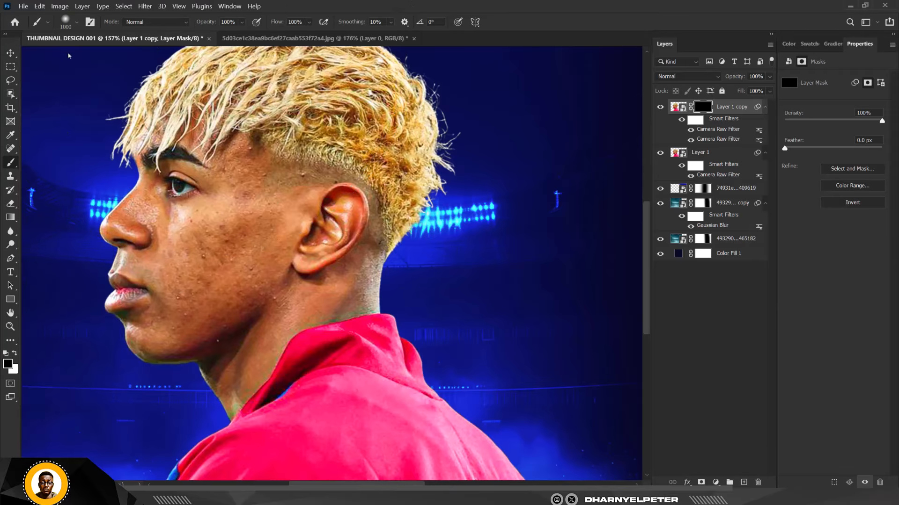
pyautogui.press('[')
pyautogui.press('[')
pyautogui.press('[')
pyautogui.press('[')
pyautogui.press('[')
pyautogui.press('[')
pyautogui.press('[')
pyautogui.press('[')
pyautogui.press('[')
pyautogui.press('[')
pyautogui.press('[')
pyautogui.press('[')
pyautogui.press('[')
pyautogui.press(']')
pyautogui.press(']')
pyautogui.click(69, 23)
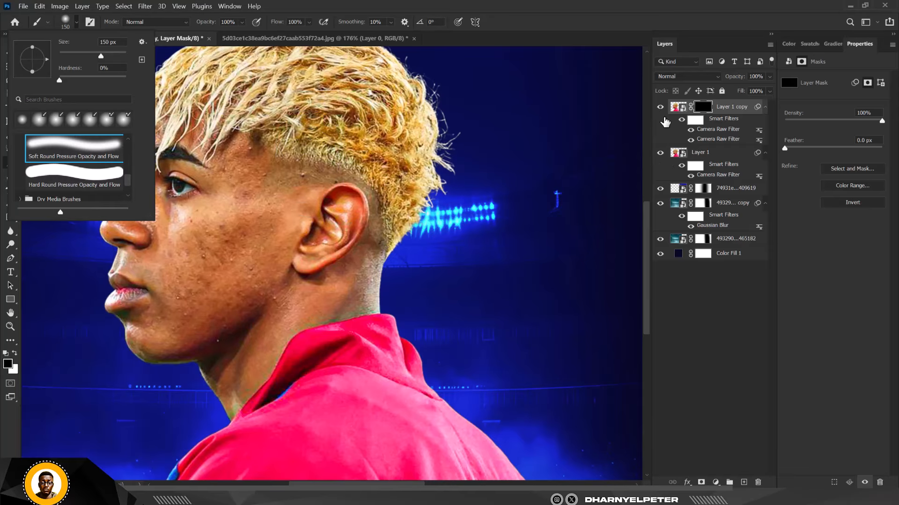
pyautogui.click(710, 110)
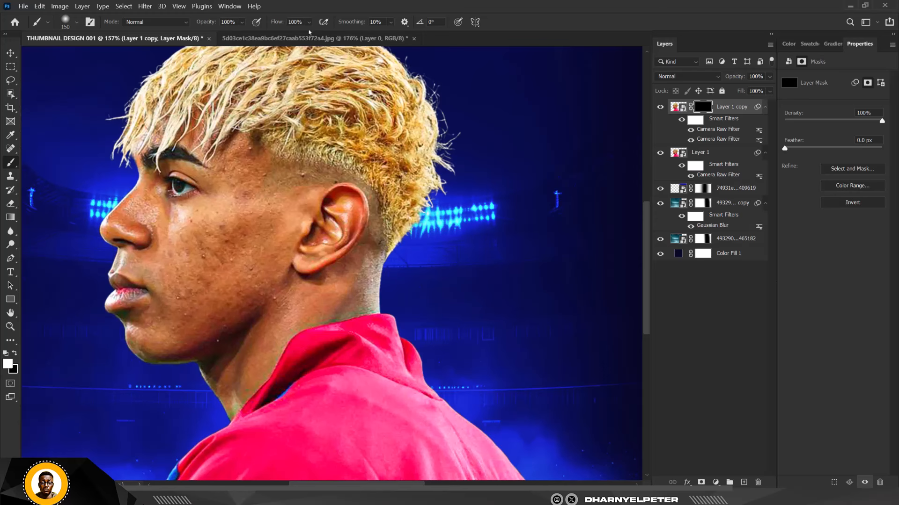
pyautogui.click(310, 23)
pyautogui.moveTo(286, 41); pyautogui.dragTo(300, 43)
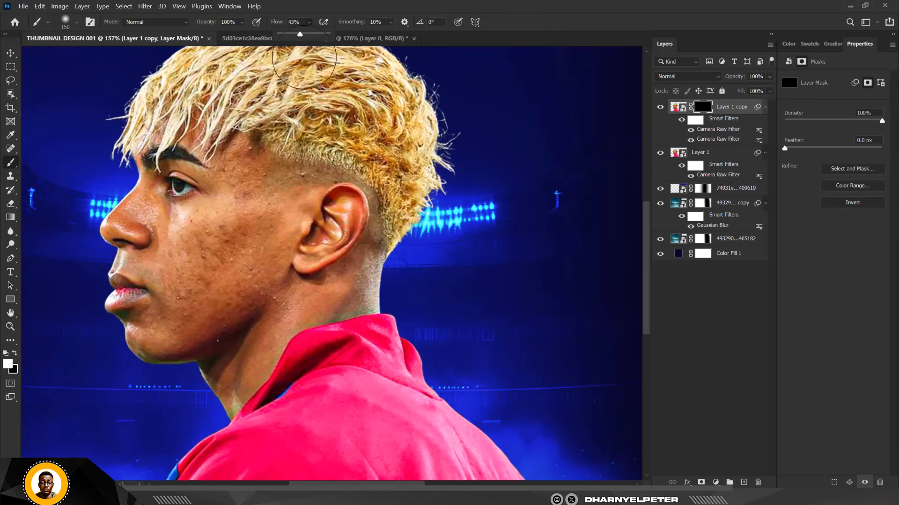
# Paint white on the copy's mask over the player's cheek and temple to reveal the smoothed skin.
pyautogui.moveTo(220, 269)
pyautogui.mouseDown()
pyautogui.moveTo(245, 223)
pyautogui.moveTo(201, 262)
pyautogui.moveTo(192, 247)
pyautogui.moveTo(201, 262)
pyautogui.moveTo(241, 241)
pyautogui.moveTo(251, 214)
pyautogui.moveTo(241, 219)
pyautogui.moveTo(235, 173)
pyautogui.moveTo(226, 272)
pyautogui.moveTo(209, 267)
pyautogui.mouseUp()
pyautogui.hotkey('ctrl', '0')
pyautogui.scroll(3, 199, 252)
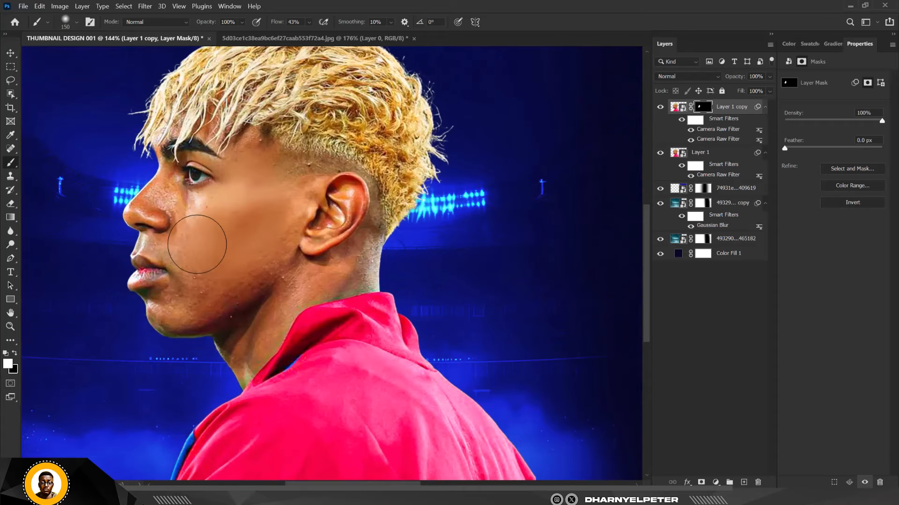
# Reduce the brush flow to 27% and paint white on the mask over the player's lower cheek, jaw and neck.
pyautogui.click(309, 22)
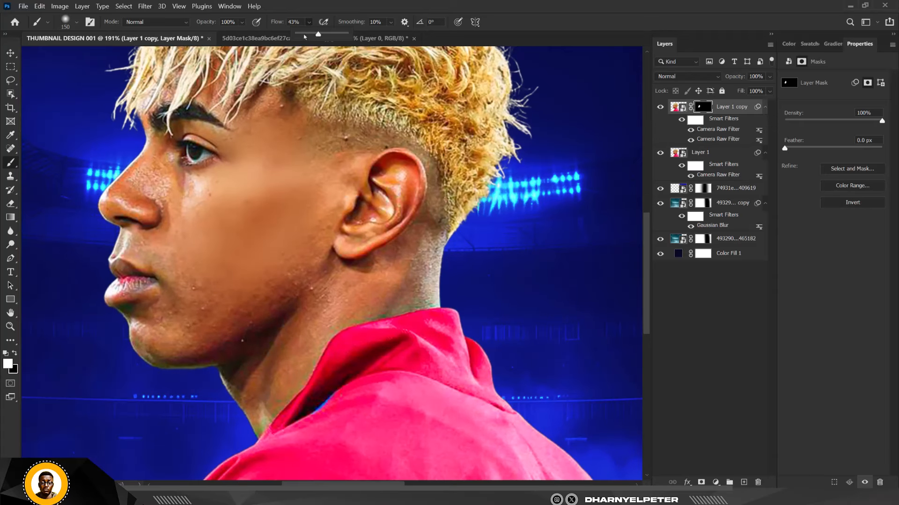
pyautogui.click(310, 34)
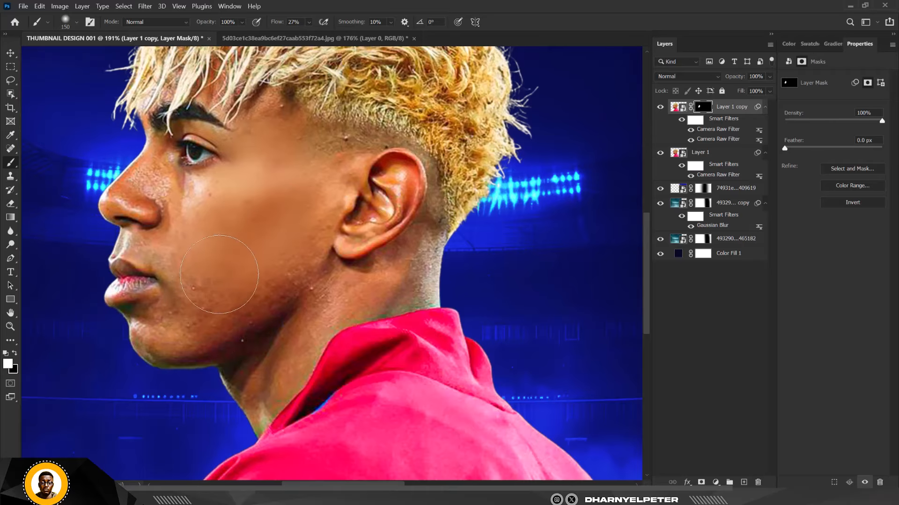
pyautogui.moveTo(217, 280)
pyautogui.mouseDown()
pyautogui.moveTo(258, 273)
pyautogui.moveTo(290, 238)
pyautogui.moveTo(294, 294)
pyautogui.moveTo(314, 288)
pyautogui.moveTo(298, 283)
pyautogui.moveTo(421, 275)
pyautogui.moveTo(275, 341)
pyautogui.moveTo(231, 408)
pyautogui.moveTo(250, 410)
pyautogui.moveTo(271, 376)
pyautogui.moveTo(248, 308)
pyautogui.moveTo(242, 254)
pyautogui.moveTo(212, 239)
pyautogui.moveTo(189, 246)
pyautogui.mouseUp()
pyautogui.scroll(3, 230, 237)
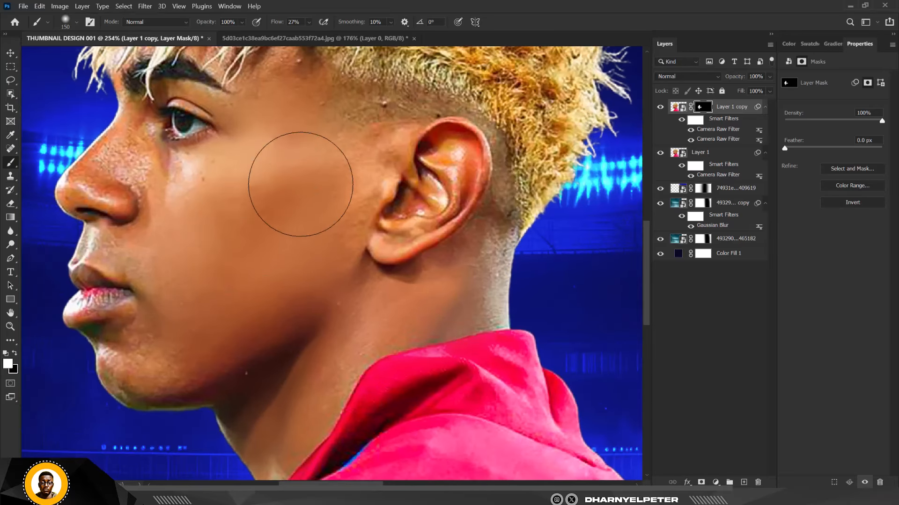
pyautogui.scroll(-3, 309, 140)
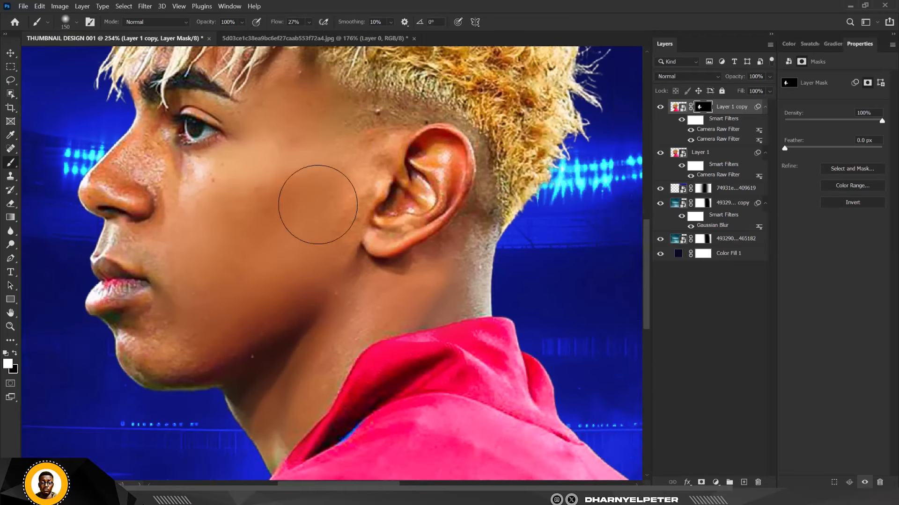
# Shrink the brush to 50 px and paint white on the mask over the player's nose, upper lip and chin.
pyautogui.scroll(2, 343, 151)
pyautogui.press('[')
pyautogui.press('[')
pyautogui.press('[')
pyautogui.press('[')
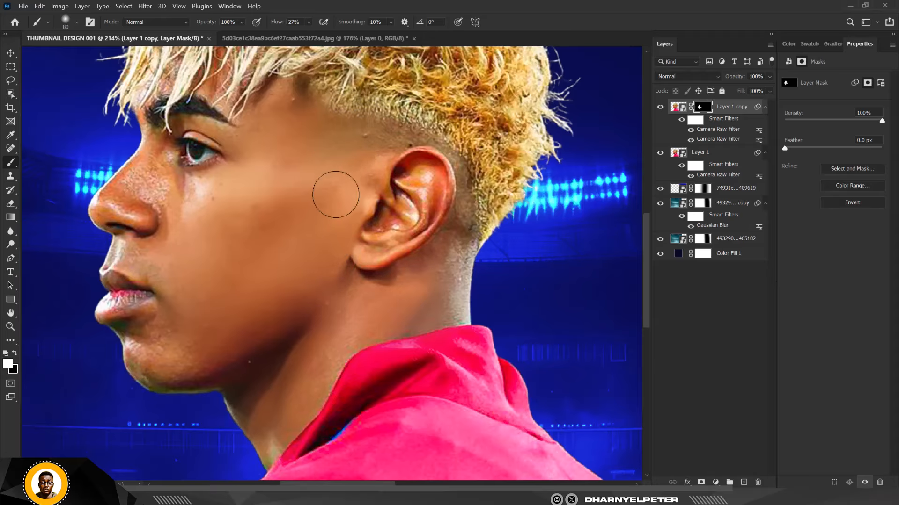
pyautogui.scroll(-3, 335, 194)
pyautogui.scroll(4, 293, 165)
pyautogui.press('[')
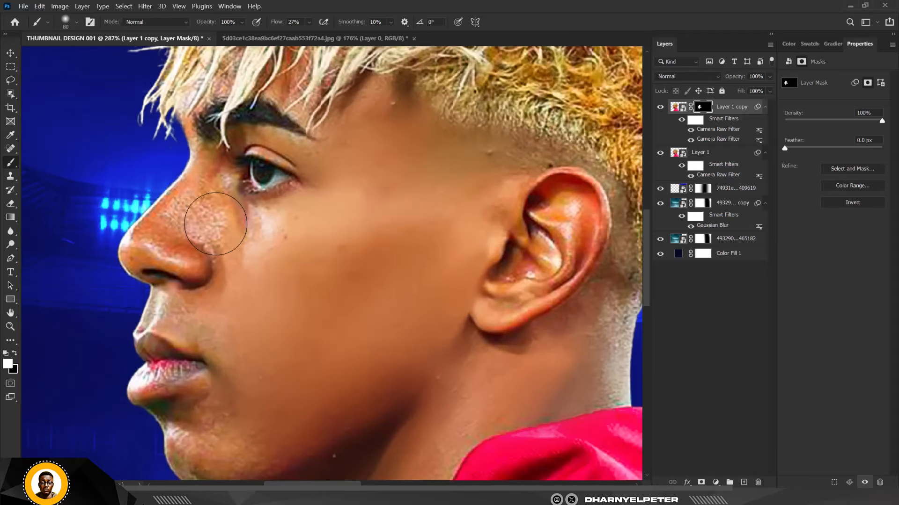
pyautogui.press('[')
pyautogui.press('[')
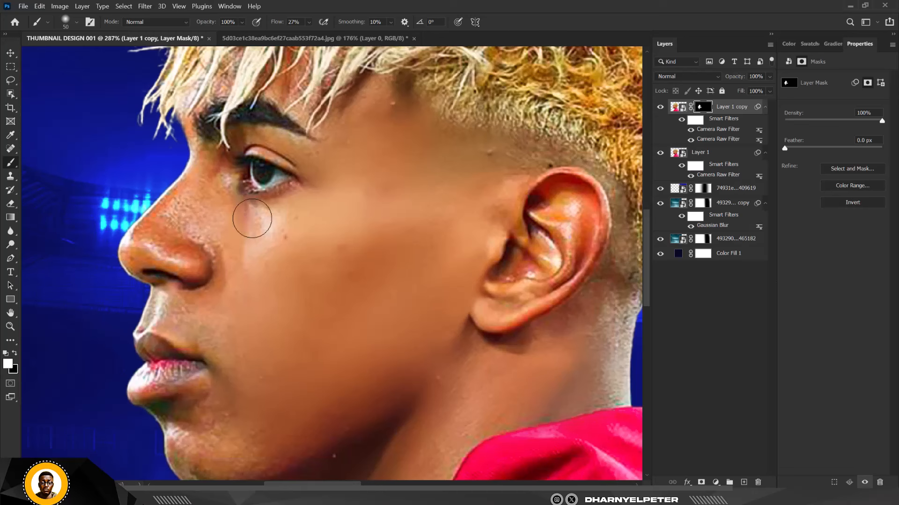
pyautogui.moveTo(204, 199)
pyautogui.mouseDown()
pyautogui.moveTo(175, 215)
pyautogui.moveTo(167, 207)
pyautogui.moveTo(154, 221)
pyautogui.moveTo(155, 253)
pyautogui.moveTo(178, 233)
pyautogui.moveTo(148, 227)
pyautogui.mouseUp()
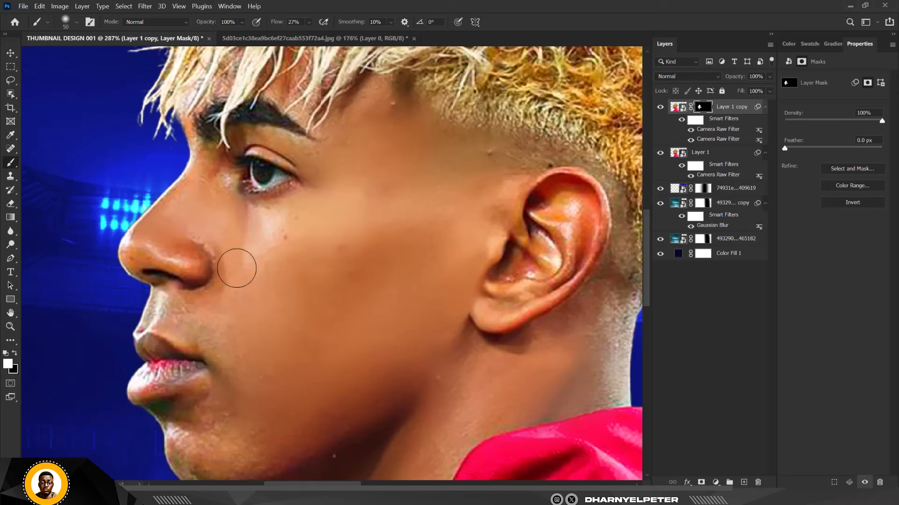
pyautogui.moveTo(161, 308)
pyautogui.mouseDown()
pyautogui.moveTo(181, 309)
pyautogui.moveTo(222, 344)
pyautogui.moveTo(231, 382)
pyautogui.moveTo(223, 403)
pyautogui.moveTo(216, 400)
pyautogui.moveTo(221, 432)
pyautogui.moveTo(229, 403)
pyautogui.moveTo(251, 416)
pyautogui.moveTo(255, 449)
pyautogui.moveTo(336, 409)
pyautogui.moveTo(283, 435)
pyautogui.moveTo(185, 436)
pyautogui.moveTo(169, 420)
pyautogui.moveTo(189, 434)
pyautogui.moveTo(183, 444)
pyautogui.moveTo(210, 413)
pyautogui.moveTo(190, 429)
pyautogui.moveTo(198, 449)
pyautogui.moveTo(216, 442)
pyautogui.moveTo(250, 309)
pyautogui.mouseUp()
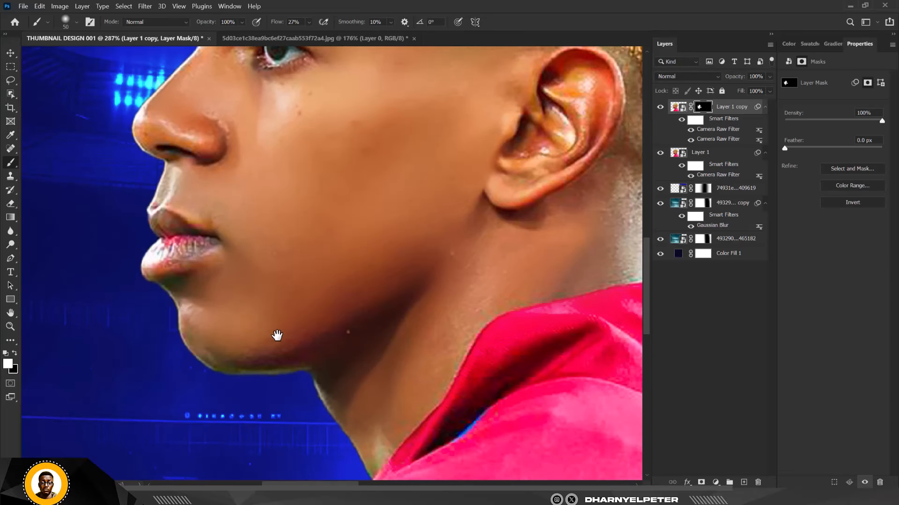
# Paint white on the mask over the side and back of the neck above the jacket collar.
pyautogui.scroll(-3, 373, 219)
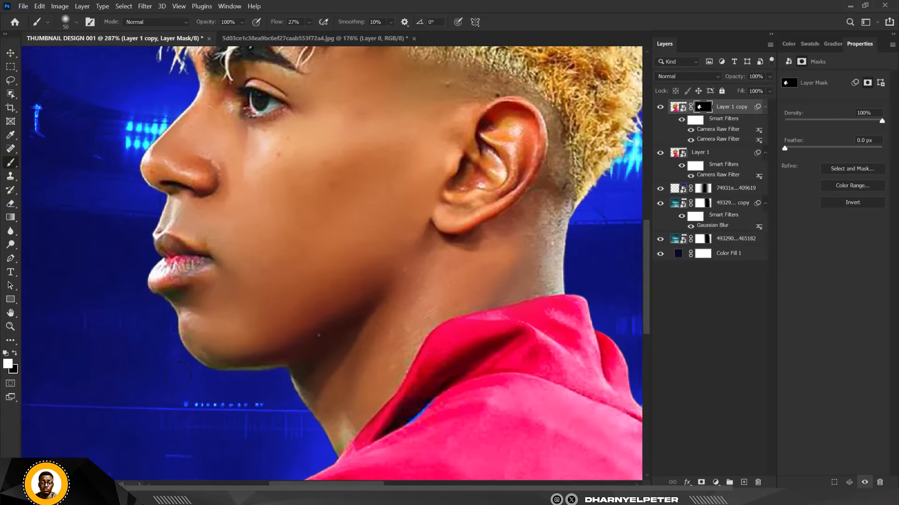
pyautogui.scroll(3, 372, 219)
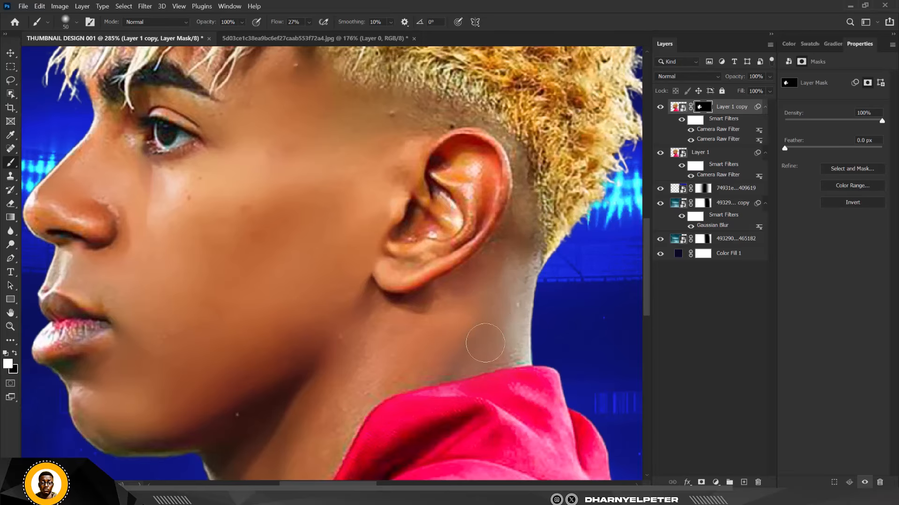
pyautogui.scroll(-3, 484, 346)
# Shrink the brush to 40 px and smooth the forehead skin between the hair strands on the mask.
pyautogui.scroll(4, 346, 126)
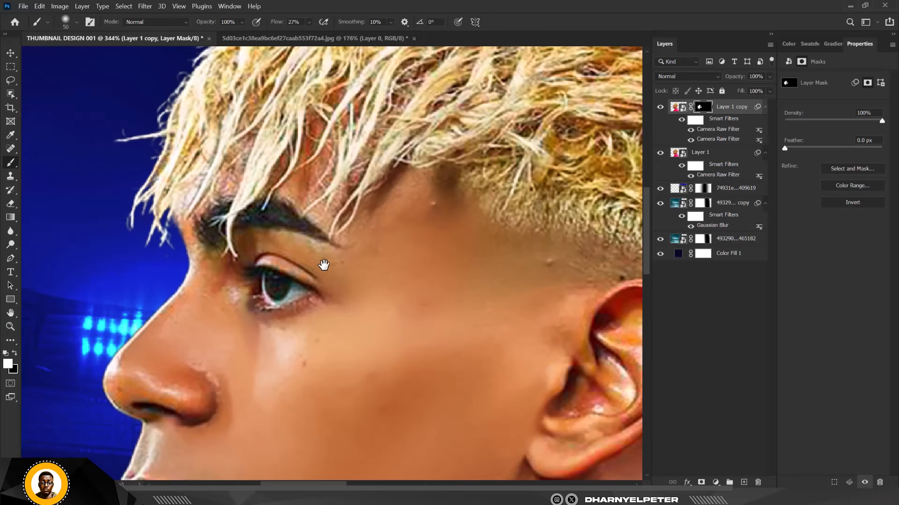
pyautogui.press('[')
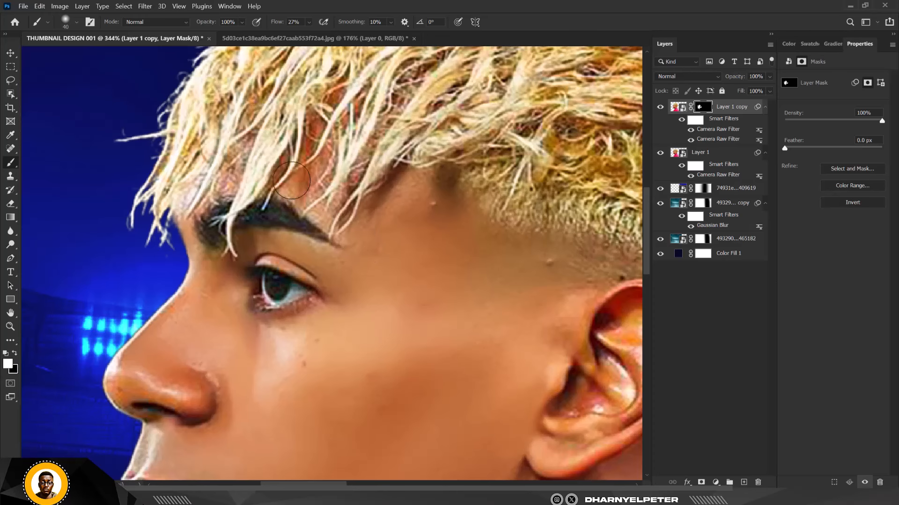
pyautogui.scroll(-3, 393, 238)
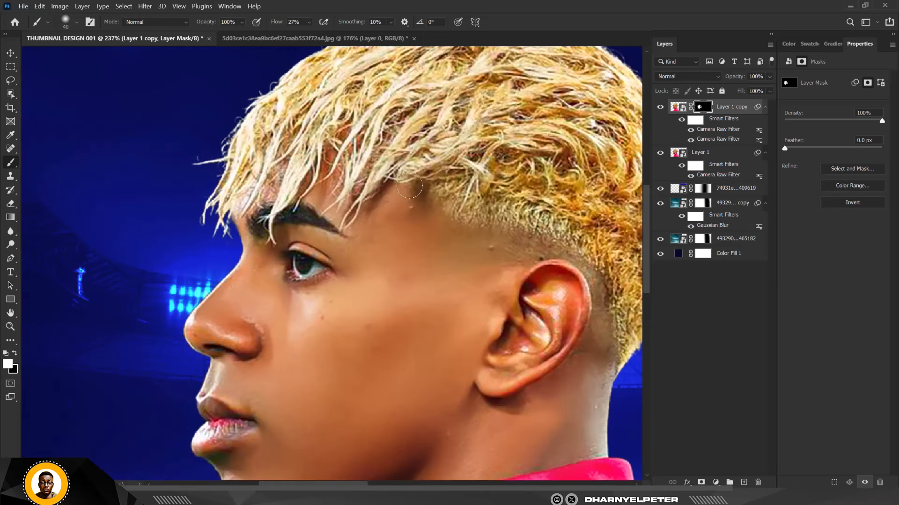
pyautogui.scroll(-3, 410, 186)
pyautogui.scroll(2, 491, 237)
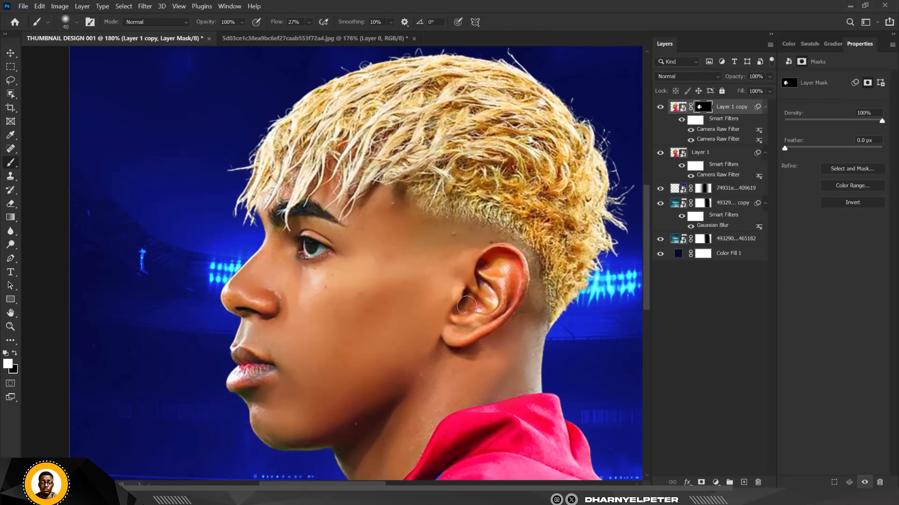
# Paint white on the mask over the player's ear and check the smoothed skin across the whole figure.
pyautogui.moveTo(508, 292)
pyautogui.mouseDown()
pyautogui.moveTo(488, 256)
pyautogui.moveTo(505, 290)
pyautogui.mouseUp()
pyautogui.scroll(-3, 452, 304)
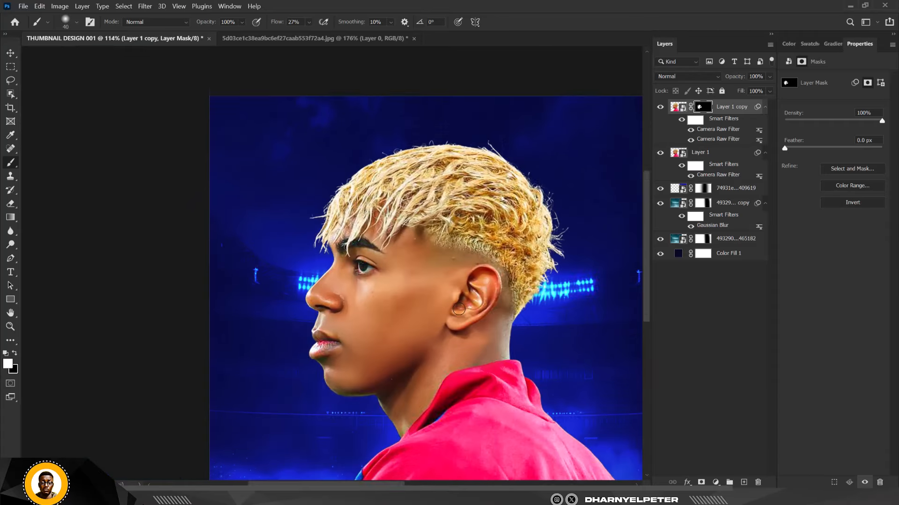
pyautogui.scroll(2, 385, 342)
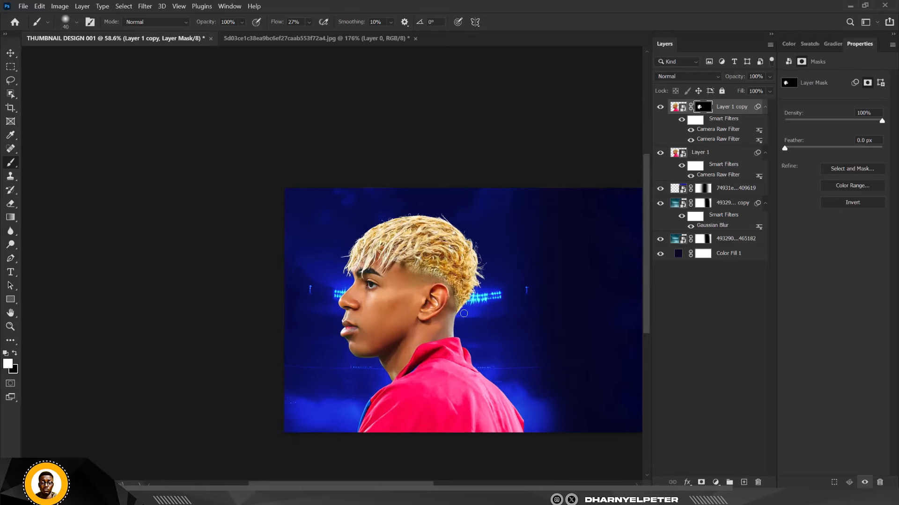
pyautogui.scroll(-1, 384, 345)
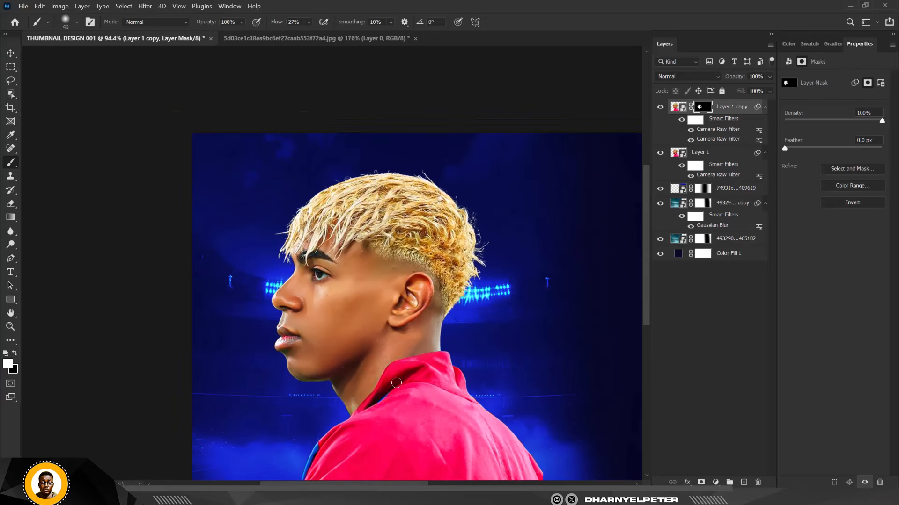
pyautogui.scroll(1, 396, 381)
pyautogui.scroll(-5, 385, 344)
pyautogui.scroll(2, 369, 282)
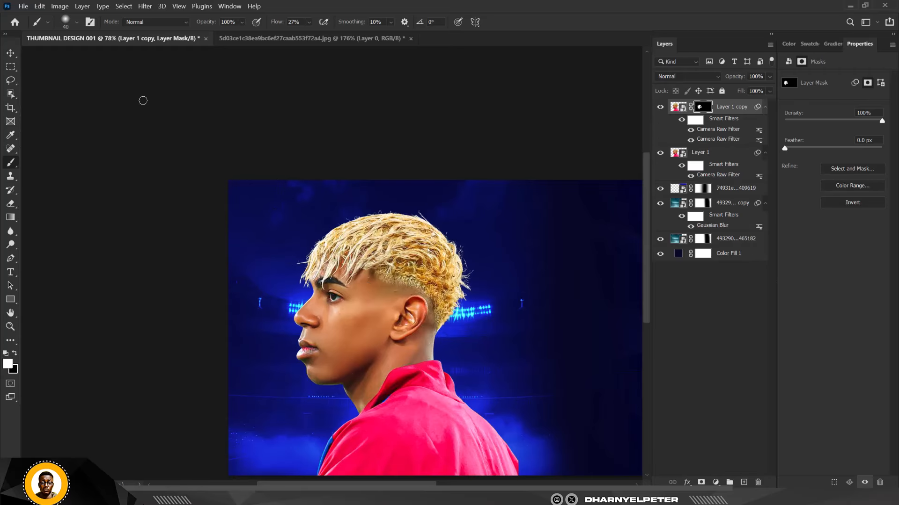
# Rename the masked player copy layer to "SKIN SMOOTH".
pyautogui.press('v')
pyautogui.scroll(3, 358, 307)
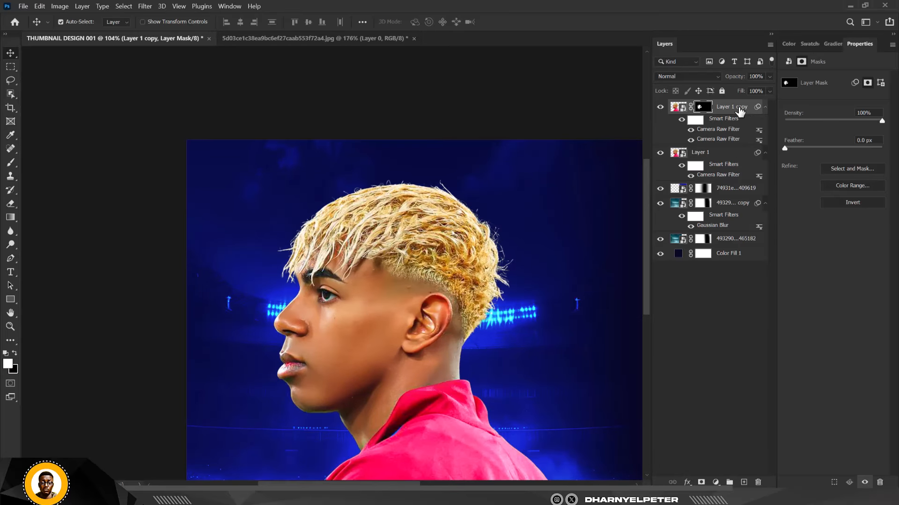
pyautogui.rightClick(729, 110)
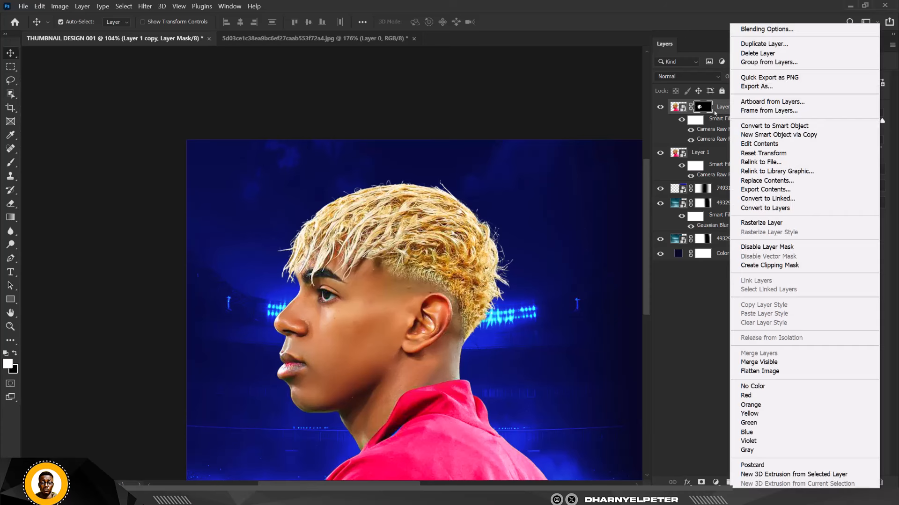
pyautogui.click(714, 112)
pyautogui.click(727, 111)
pyautogui.doubleClick(727, 111)
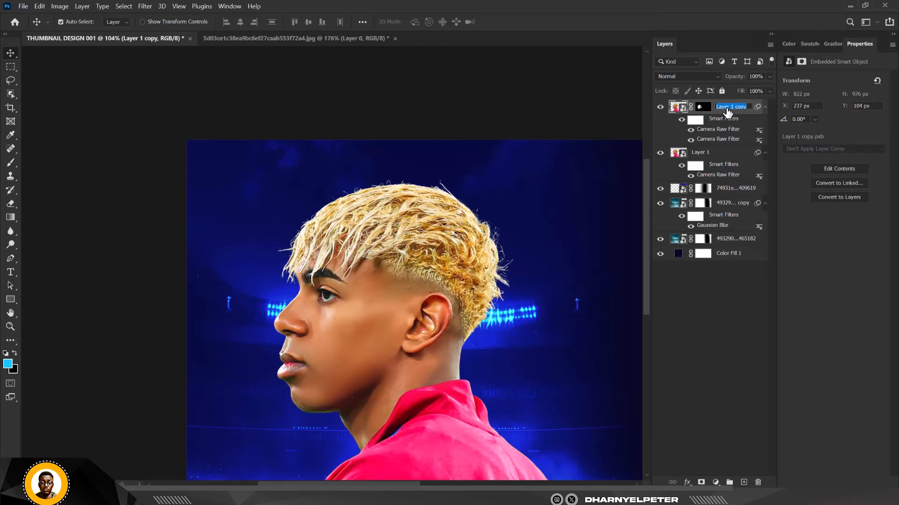
pyautogui.write('SKIN SMOOTH')
pyautogui.press('Return')
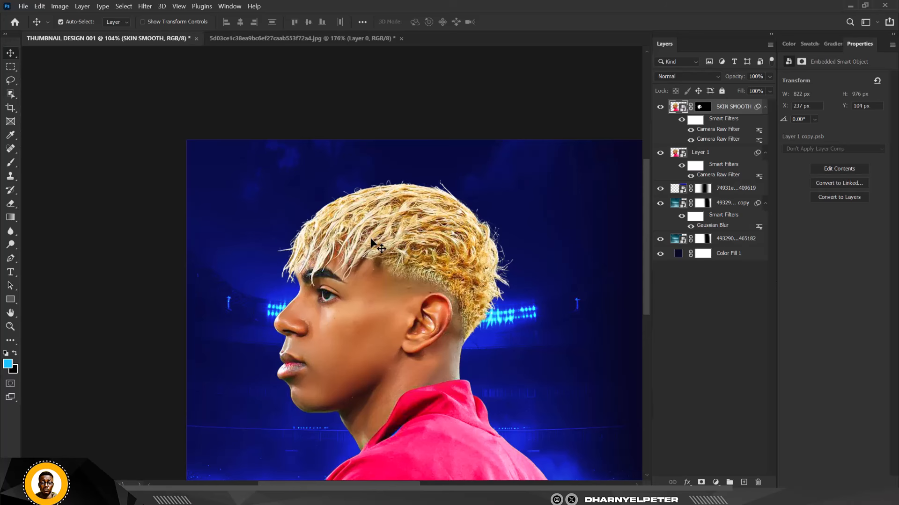
# Group the SKIN SMOOTH layer together with Layer 1.
pyautogui.keyDown('ctrl'); pyautogui.click(735, 157); pyautogui.keyUp('ctrl')
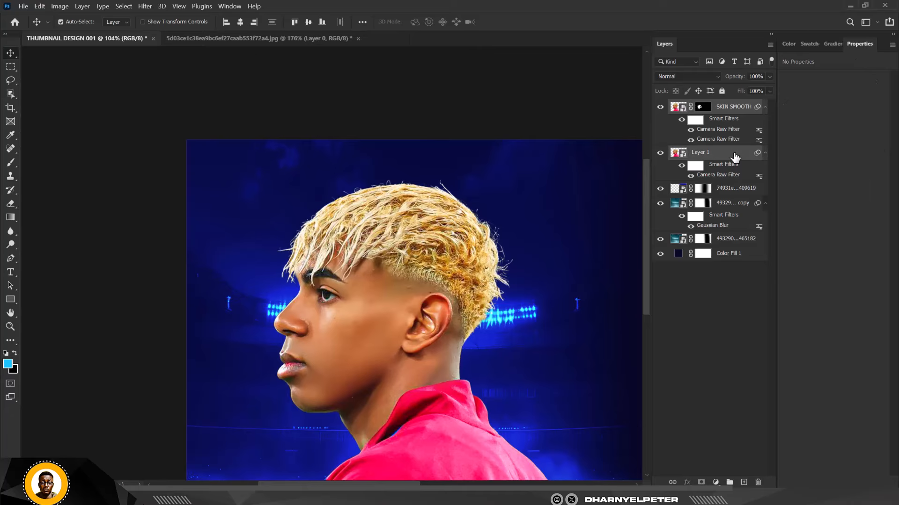
pyautogui.hotkey('ctrl', 'g')
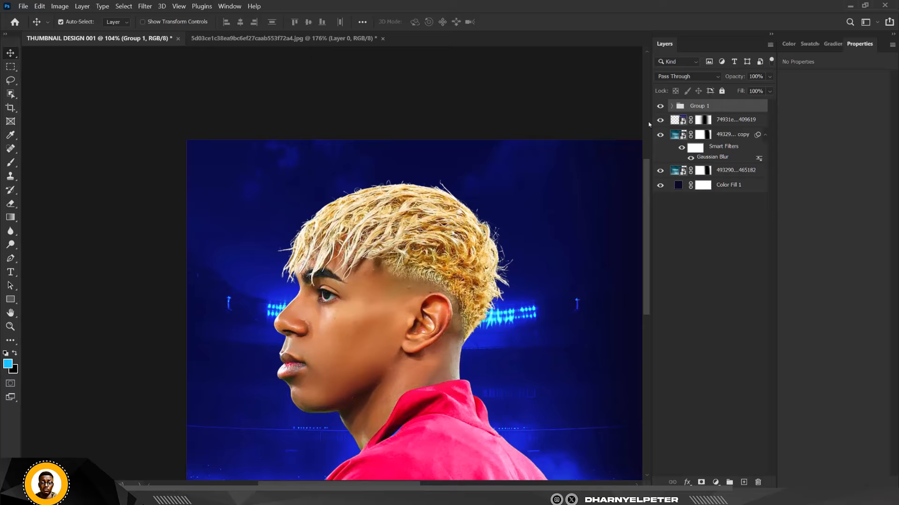
pyautogui.click(672, 107)
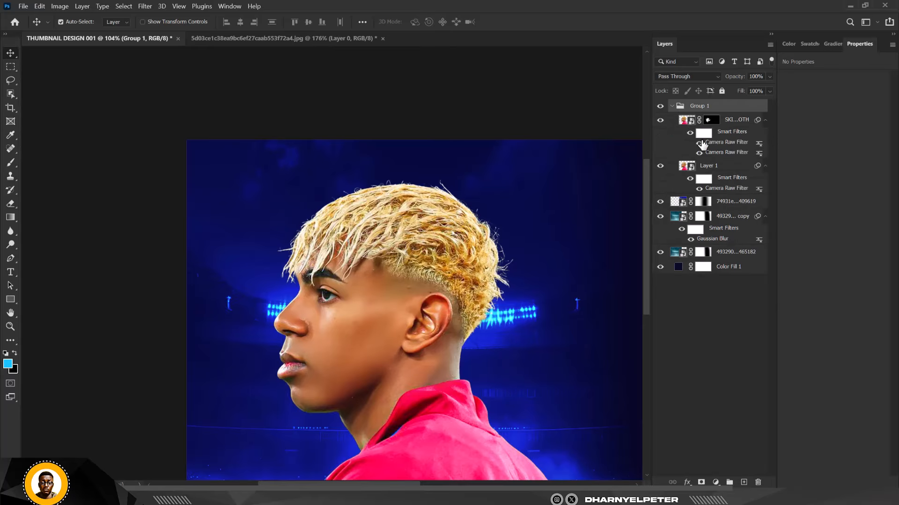
pyautogui.click(715, 168)
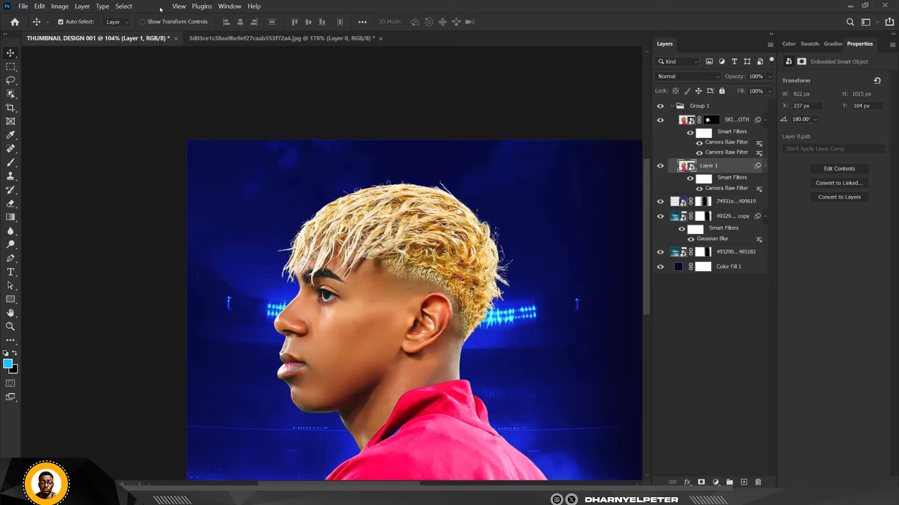
pyautogui.click(145, 6)
pyautogui.moveTo(162, 6)
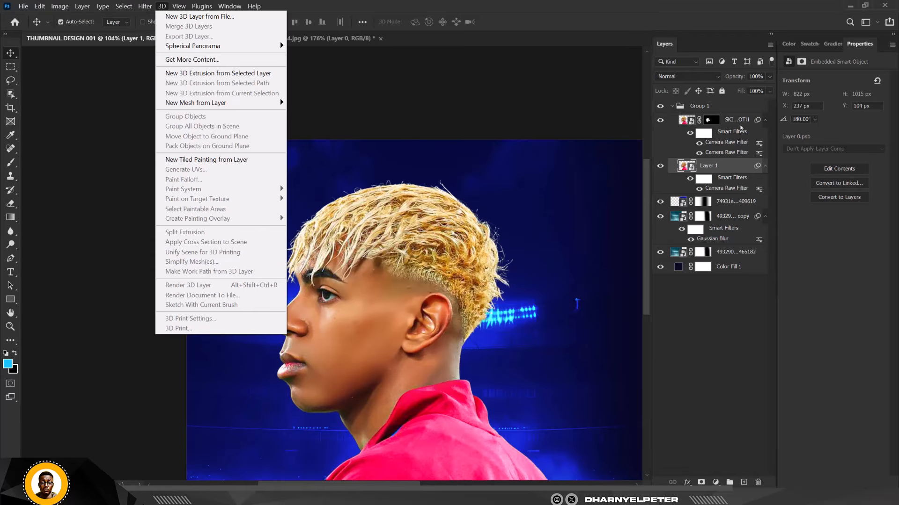
pyautogui.click(676, 107)
pyautogui.click(672, 106)
# Convert the group holding both player layers into a smart object.
pyautogui.rightClick(728, 107)
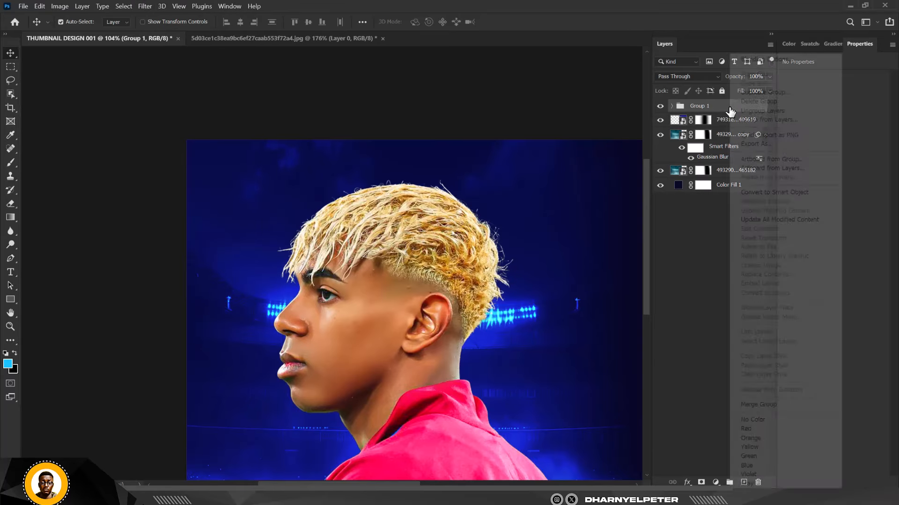
pyautogui.click(796, 192)
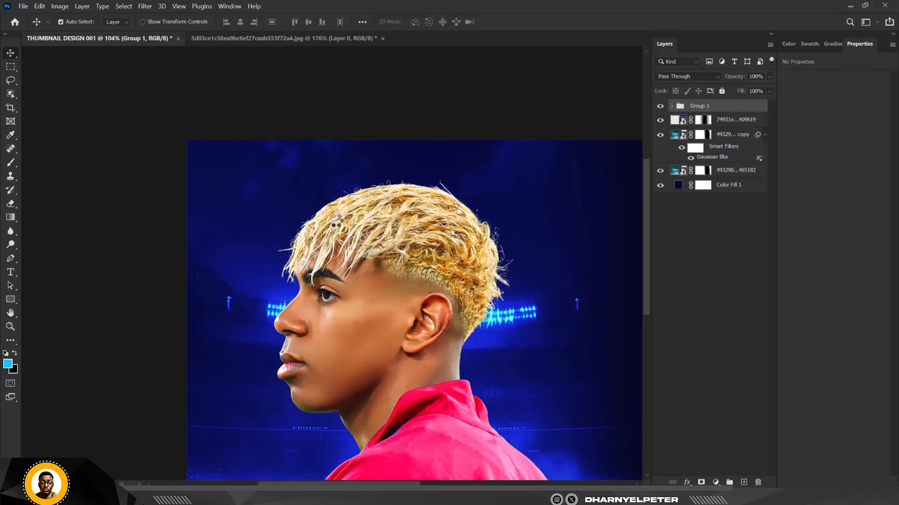
pyautogui.scroll(-3, 356, 257)
pyautogui.scroll(2, 350, 253)
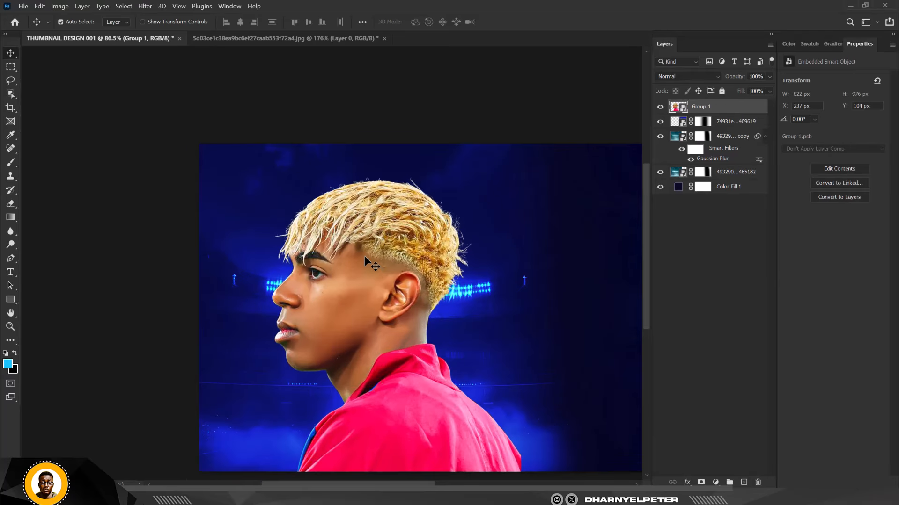
# Apply the Camera Raw Filter to the Group 1 smart object with Texture +40, Clarity +7 and Dehaze +5.
pyautogui.click(138, 7)
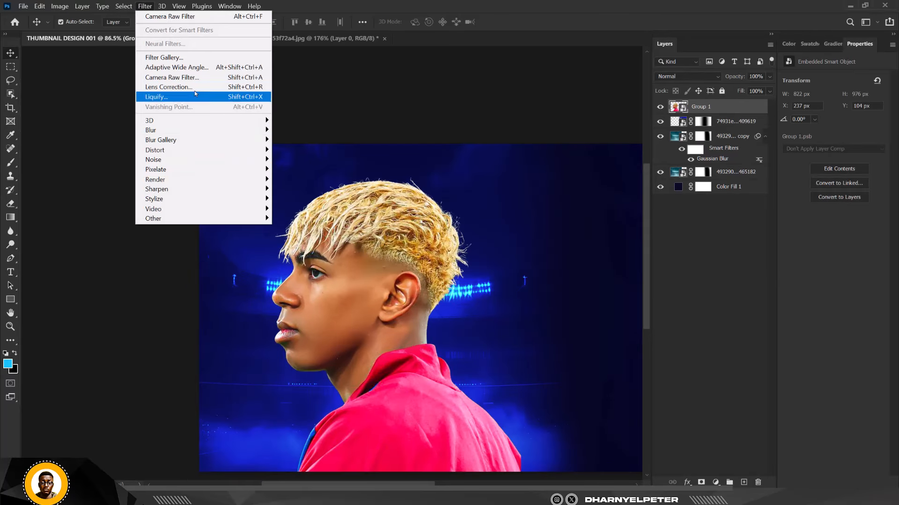
pyautogui.click(168, 78)
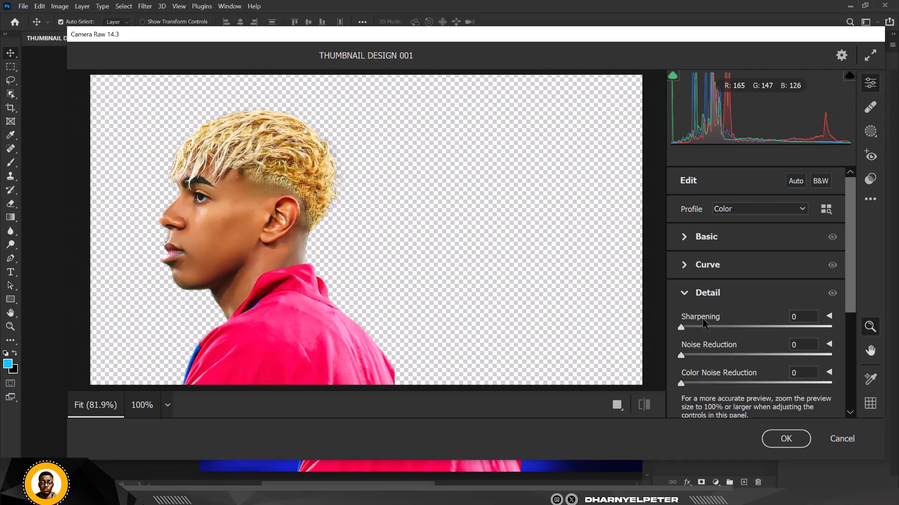
pyautogui.click(686, 237)
pyautogui.scroll(-5, 749, 322)
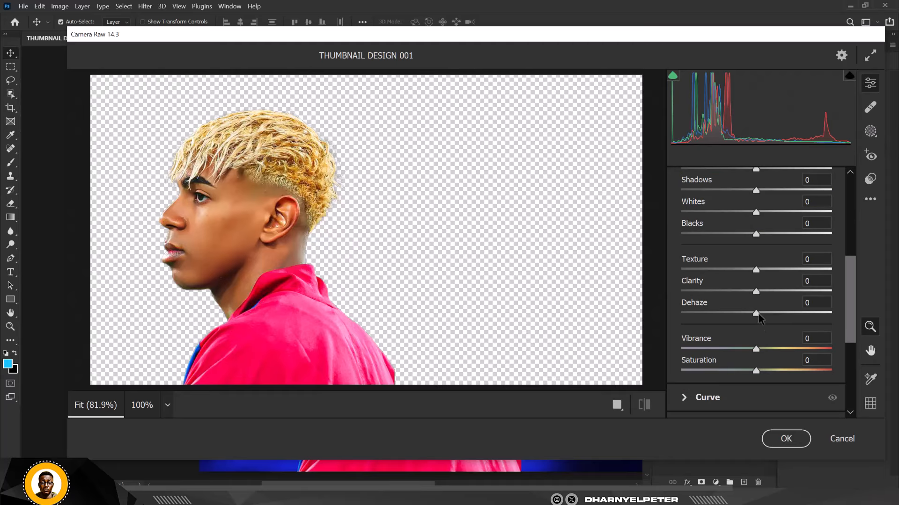
pyautogui.moveTo(756, 271); pyautogui.dragTo(800, 278)
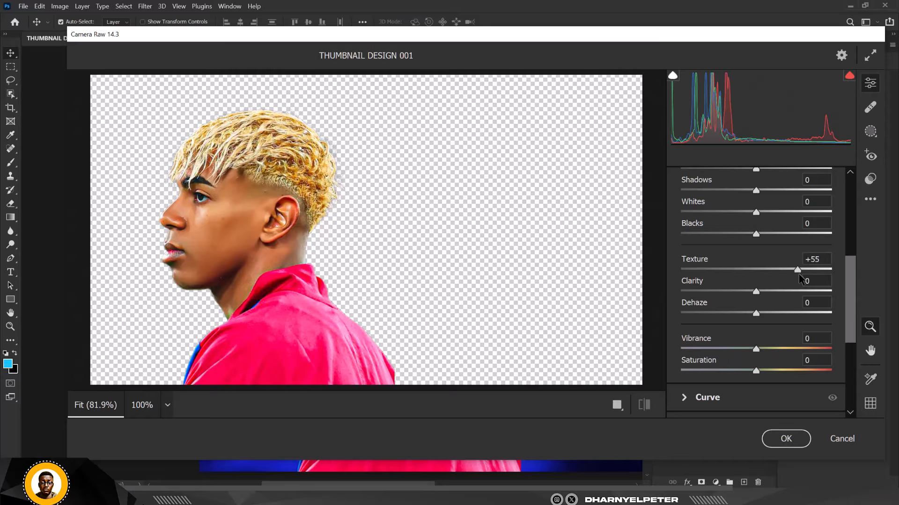
pyautogui.moveTo(756, 312); pyautogui.dragTo(791, 312)
pyautogui.moveTo(758, 292); pyautogui.dragTo(790, 270)
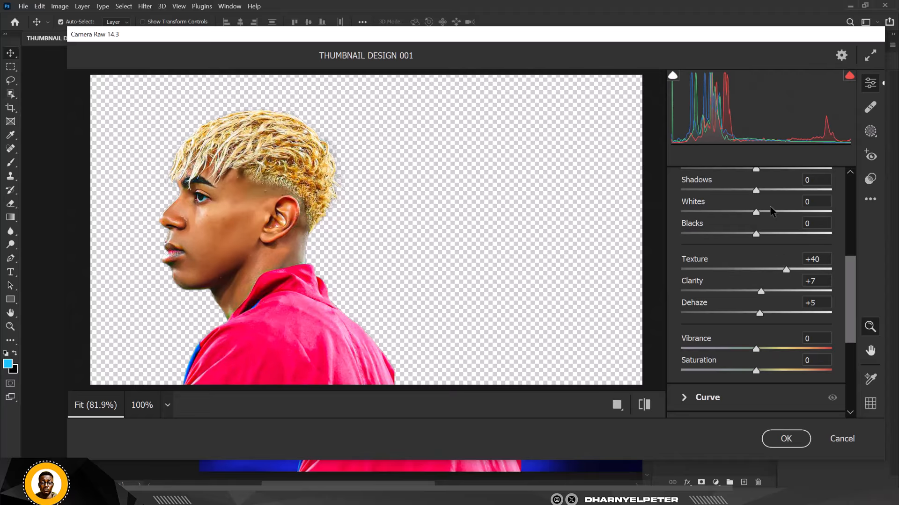
# Set Highlights to -34, Shadows to +8 and Texture to +74, and apply the Camera Raw adjustments to the player.
pyautogui.scroll(4, 767, 210)
pyautogui.scroll(-2, 761, 320)
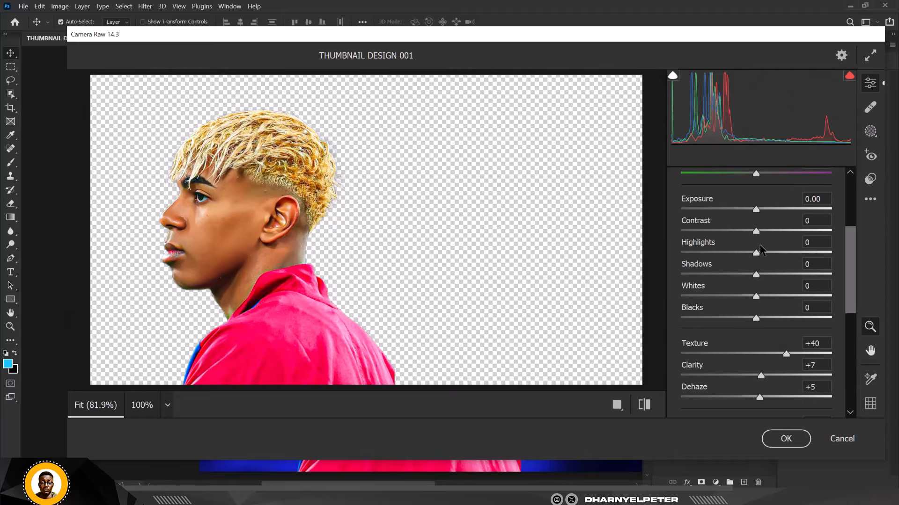
pyautogui.moveTo(756, 253); pyautogui.dragTo(736, 253)
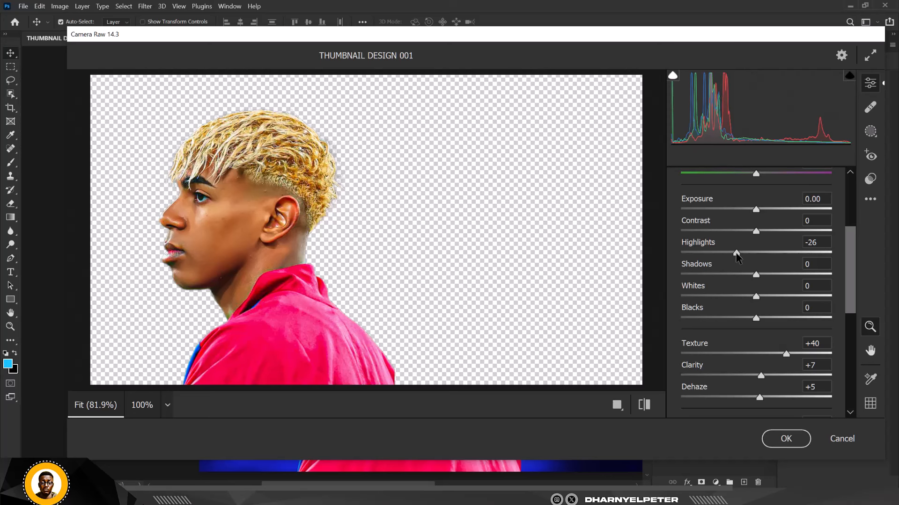
pyautogui.moveTo(736, 253); pyautogui.dragTo(762, 274)
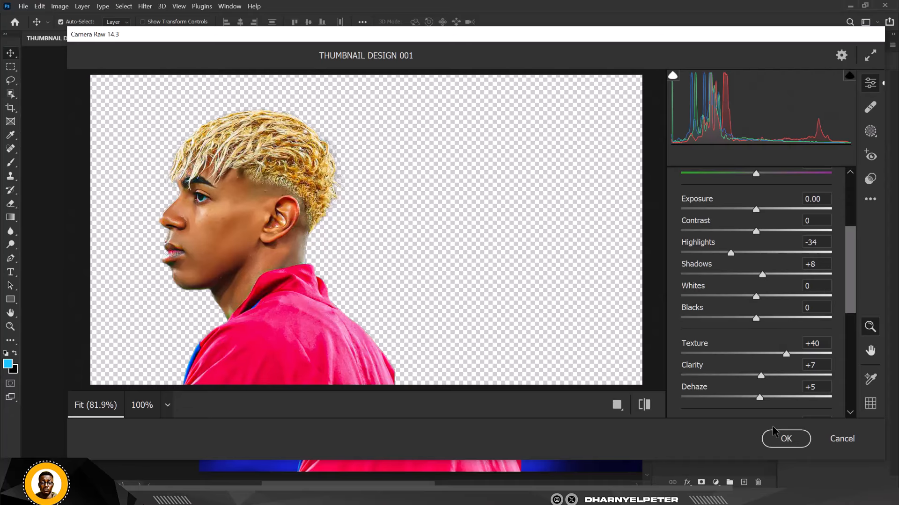
pyautogui.moveTo(786, 353); pyautogui.dragTo(812, 361)
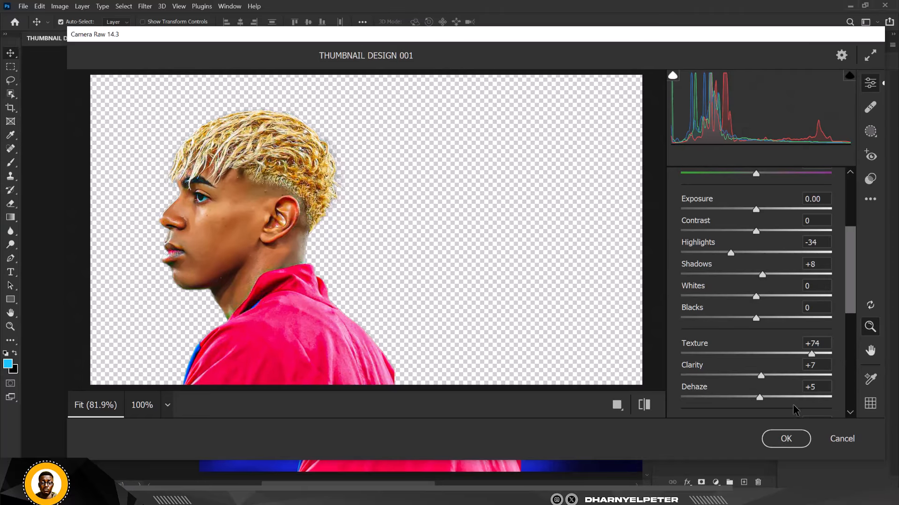
pyautogui.click(786, 440)
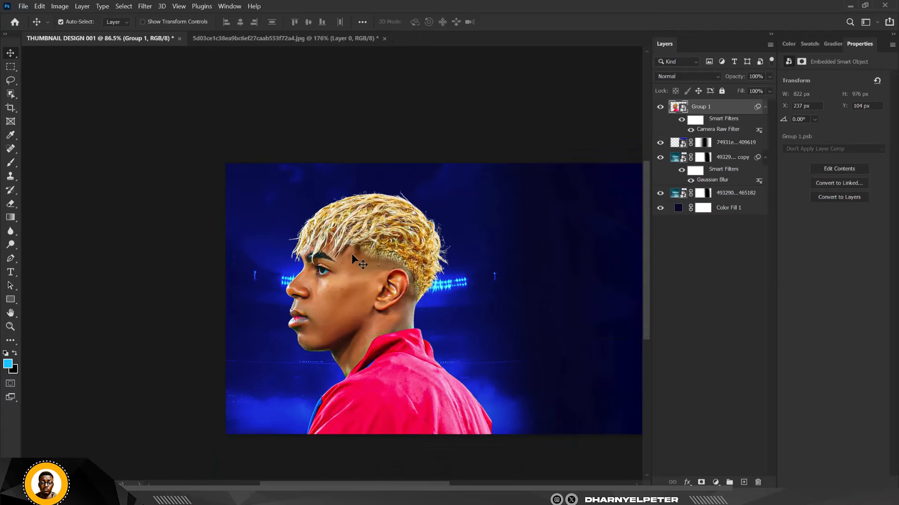
# Add a Brightness/Contrast adjustment layer above the player and clip it to Group 1.
pyautogui.scroll(-2, 352, 253)
pyautogui.scroll(1, 366, 299)
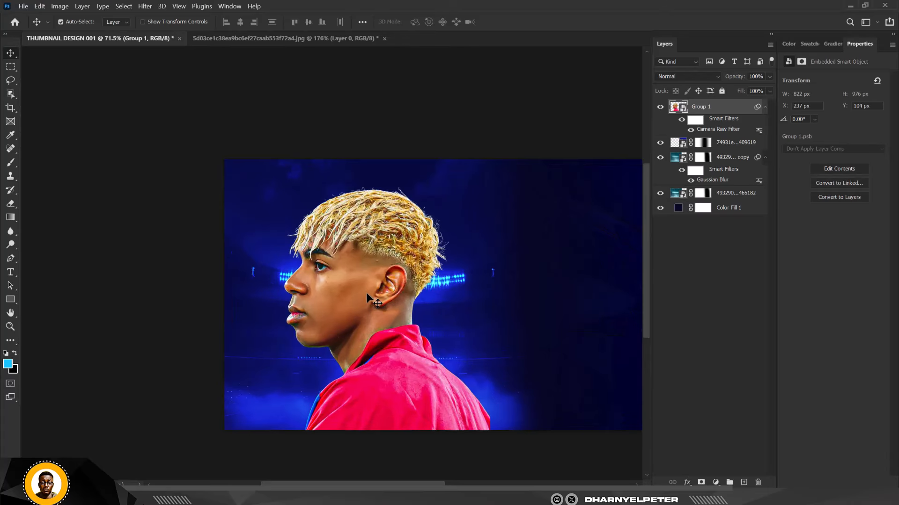
pyautogui.scroll(1, 361, 251)
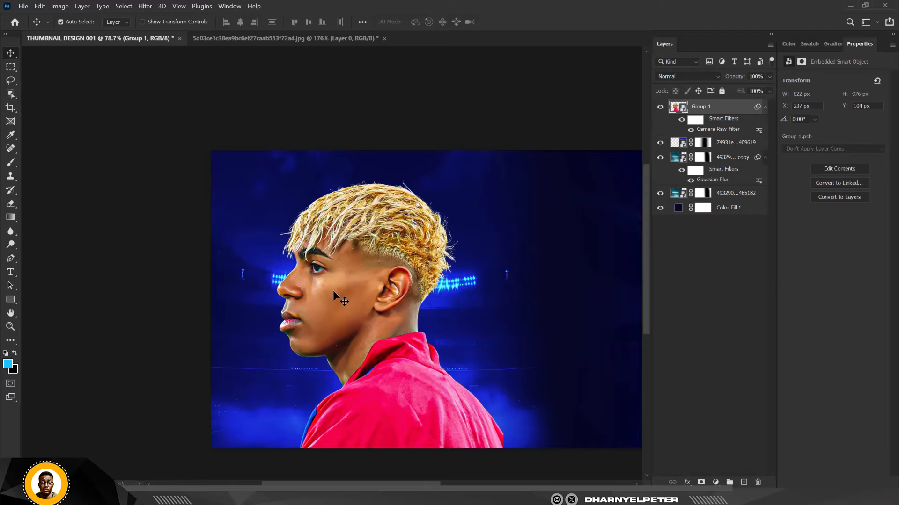
pyautogui.scroll(2, 342, 304)
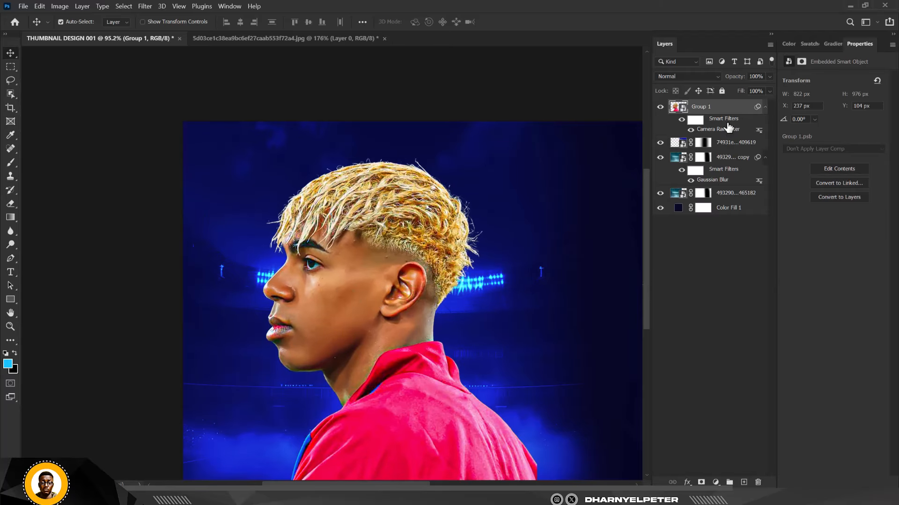
pyautogui.click(716, 483)
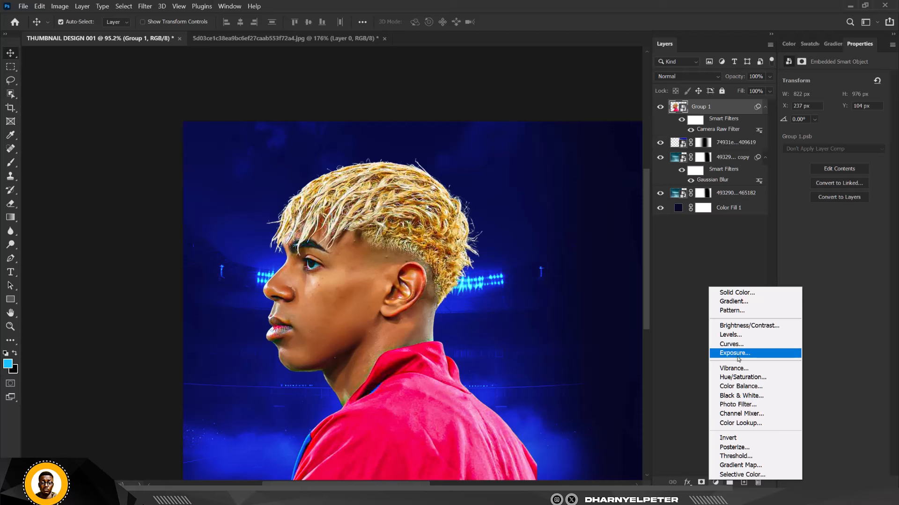
pyautogui.click(748, 326)
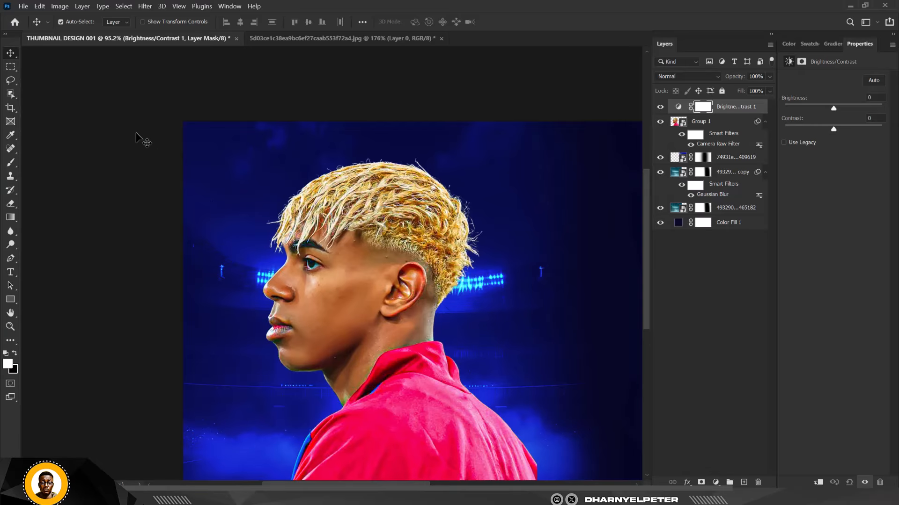
pyautogui.scroll(-2, 333, 232)
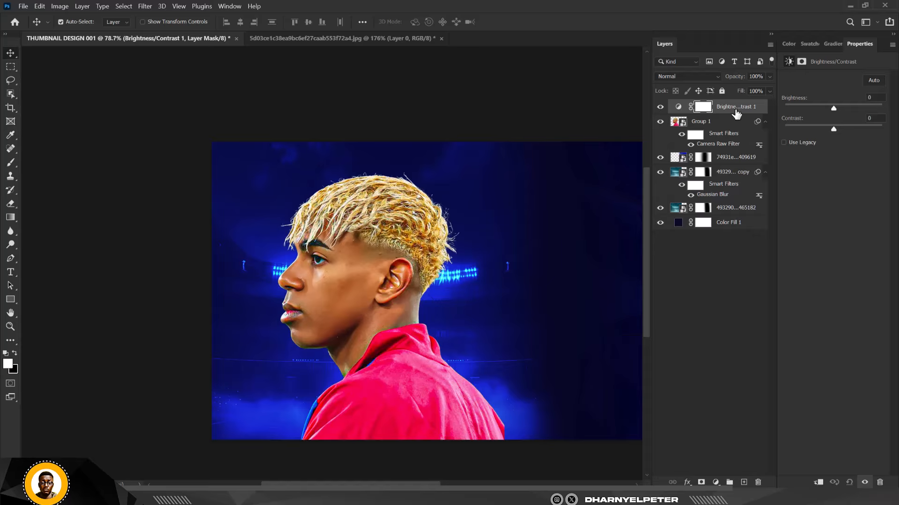
pyautogui.rightClick(736, 112)
pyautogui.click(780, 242)
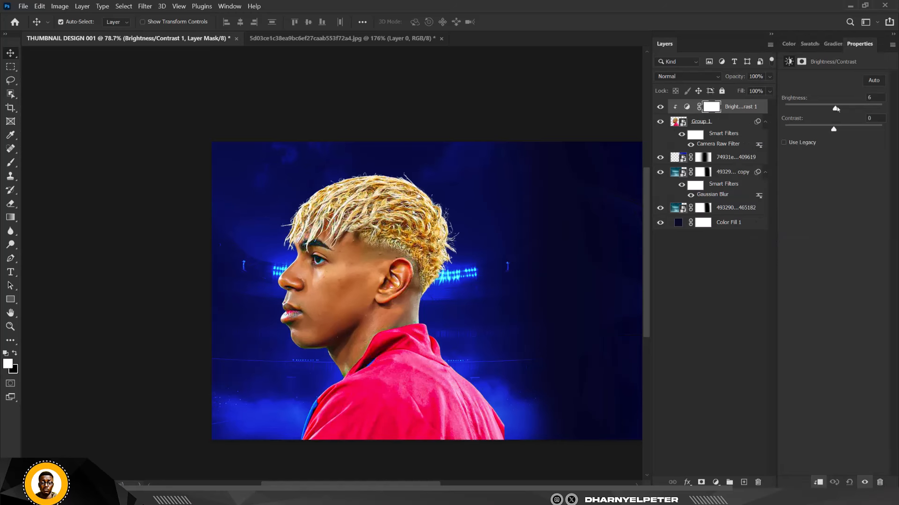
# Set the adjustment's Brightness to 58, raise its Contrast, and invert its layer mask to black.
pyautogui.moveTo(836, 109); pyautogui.dragTo(853, 114)
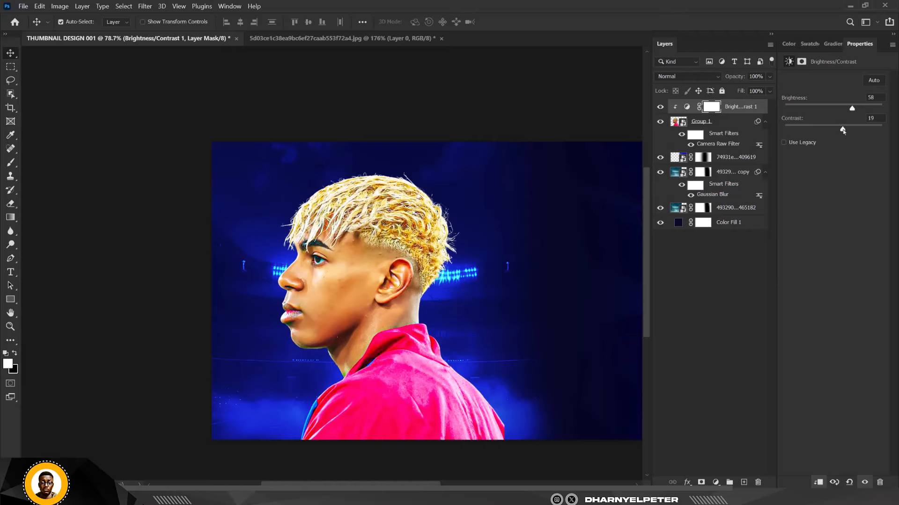
pyautogui.moveTo(826, 136); pyautogui.dragTo(857, 135)
pyautogui.click(711, 107)
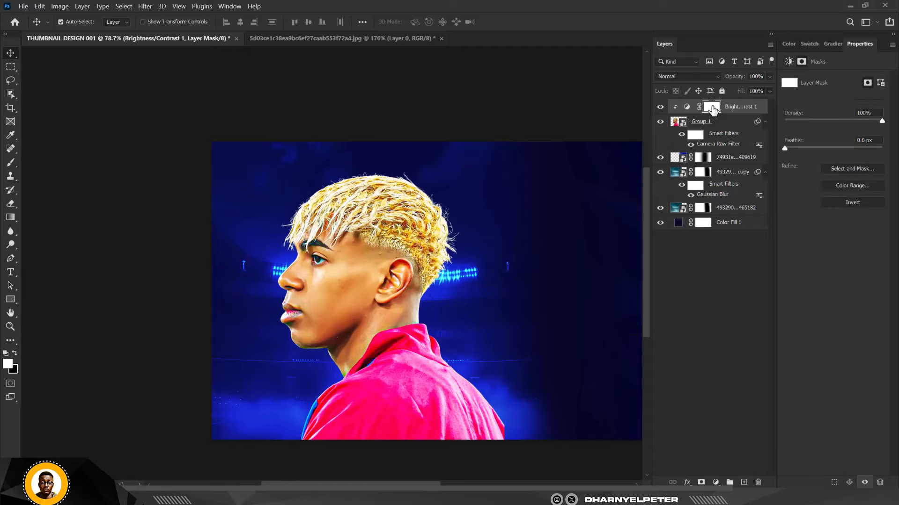
pyautogui.hotkey('ctrl', 'i')
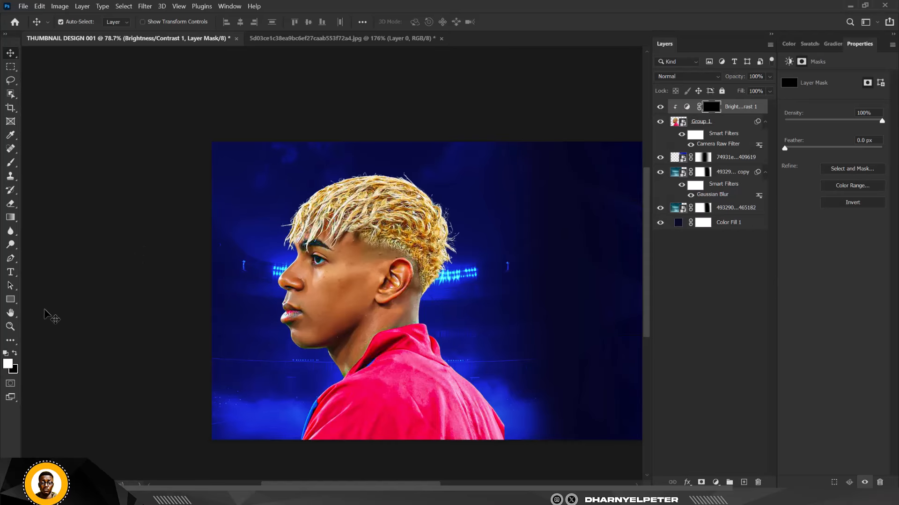
# Paint white on the mask with a soft 100 px brush over the cheek, nose, lips, chin and front of the neck.
pyautogui.press('b')
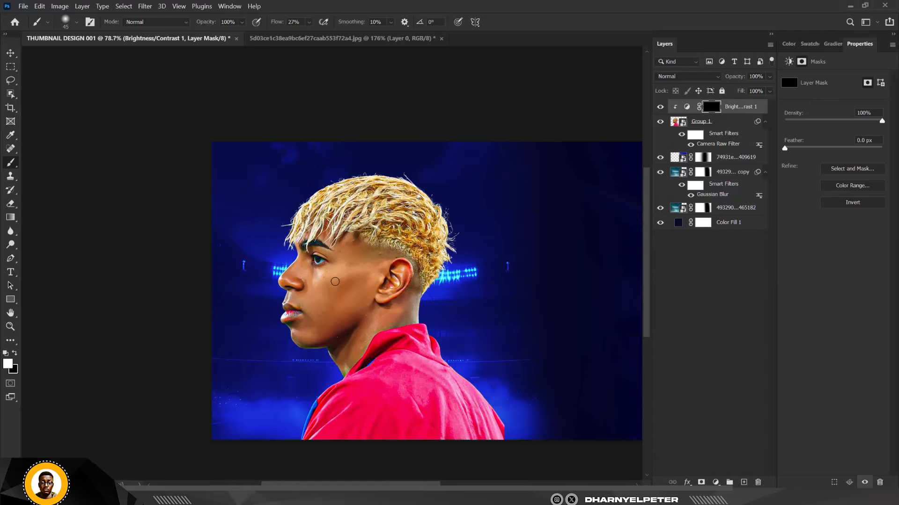
pyautogui.scroll(2, 322, 280)
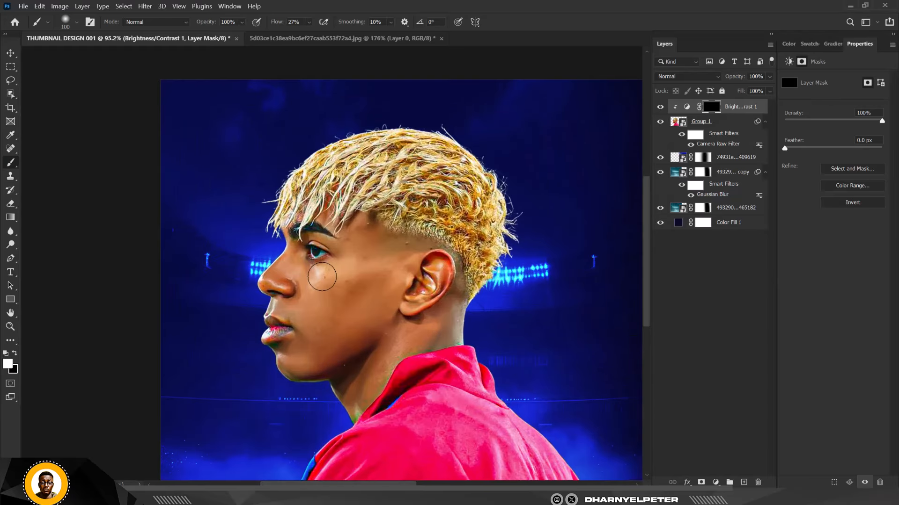
pyautogui.moveTo(322, 275)
pyautogui.mouseDown()
pyautogui.moveTo(318, 306)
pyautogui.moveTo(276, 309)
pyautogui.mouseUp()
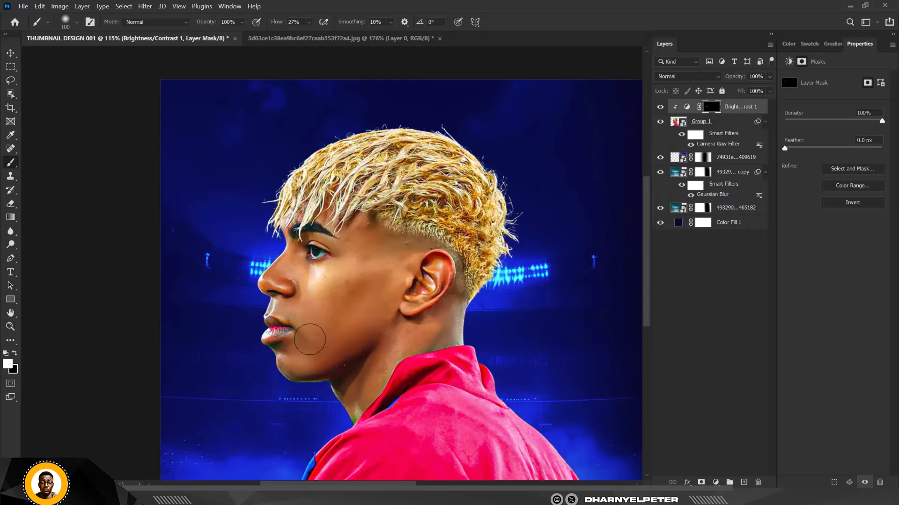
pyautogui.moveTo(278, 350); pyautogui.dragTo(308, 373)
pyautogui.moveTo(355, 401); pyautogui.dragTo(379, 391)
# Paint white on the Brightness/Contrast mask over the ear, back of the neck, hair edge, brow and the cheek below the eye.
pyautogui.moveTo(430, 309)
pyautogui.mouseDown()
pyautogui.moveTo(440, 327)
pyautogui.moveTo(455, 292)
pyautogui.moveTo(428, 311)
pyautogui.moveTo(416, 295)
pyautogui.moveTo(469, 299)
pyautogui.moveTo(473, 323)
pyautogui.mouseUp()
pyautogui.moveTo(503, 210)
pyautogui.mouseDown()
pyautogui.moveTo(469, 158)
pyautogui.moveTo(468, 143)
pyautogui.moveTo(439, 131)
pyautogui.moveTo(393, 137)
pyautogui.moveTo(330, 179)
pyautogui.moveTo(305, 184)
pyautogui.moveTo(286, 219)
pyautogui.mouseUp()
pyautogui.moveTo(289, 251)
pyautogui.mouseDown()
pyautogui.moveTo(263, 247)
pyautogui.moveTo(320, 256)
pyautogui.moveTo(307, 254)
pyautogui.mouseUp()
pyautogui.scroll(-2, 349, 325)
pyautogui.scroll(2, 422, 362)
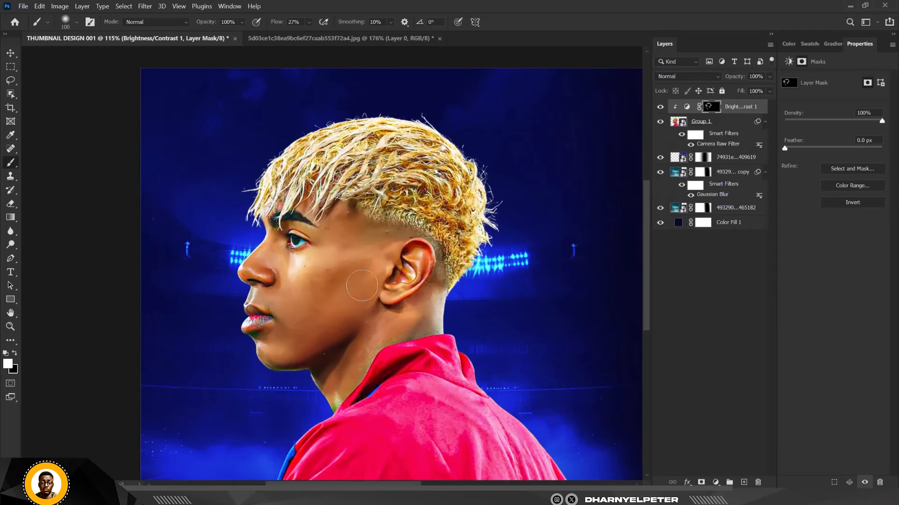
pyautogui.scroll(2, 384, 258)
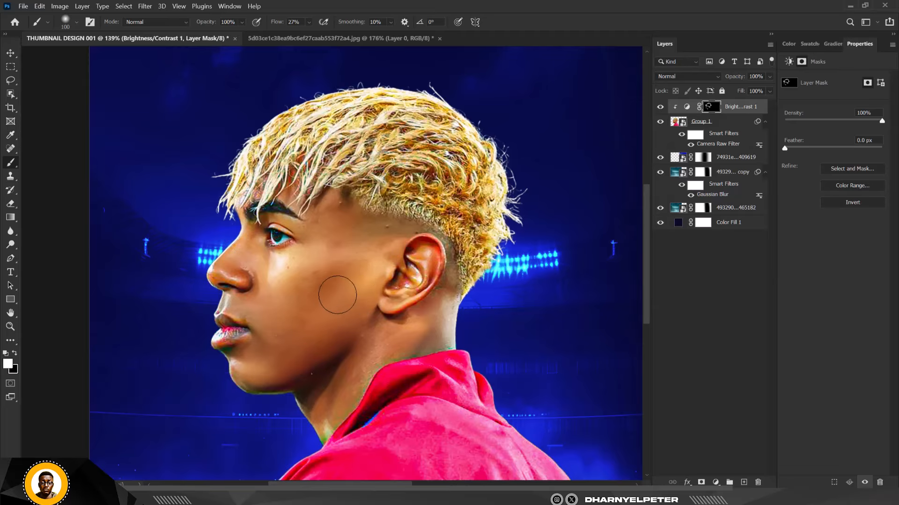
pyautogui.moveTo(290, 284)
pyautogui.mouseDown()
pyautogui.moveTo(279, 301)
pyautogui.moveTo(286, 299)
pyautogui.moveTo(278, 290)
pyautogui.moveTo(268, 302)
pyautogui.moveTo(307, 242)
pyautogui.mouseUp()
# Brighten the jacket's collar, shoulder edge and folds by painting white on the mask, and compare the player with the adjustment hidden.
pyautogui.scroll(-3, 304, 267)
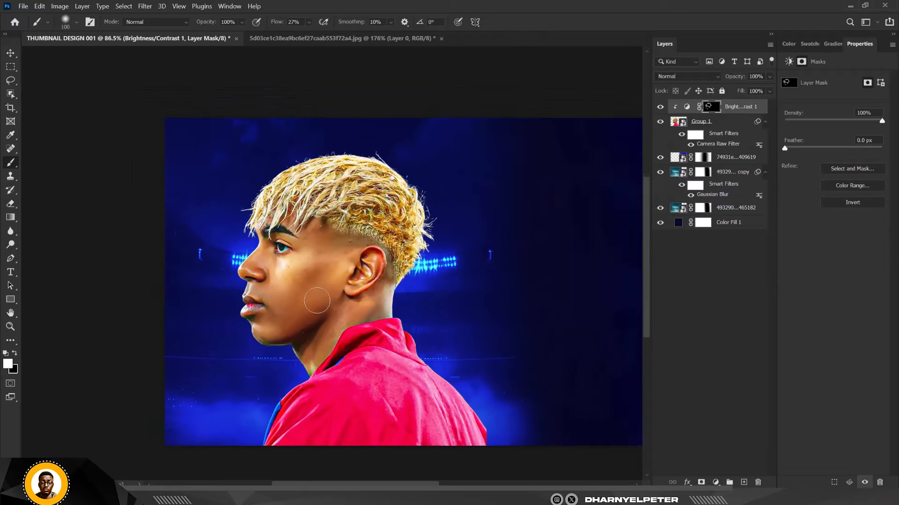
pyautogui.scroll(-3, 317, 300)
pyautogui.scroll(2, 368, 323)
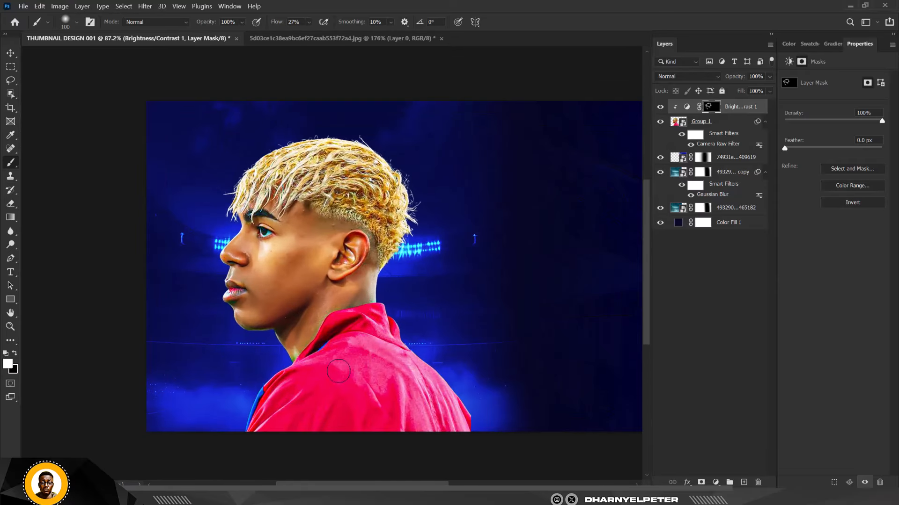
pyautogui.moveTo(394, 334)
pyautogui.mouseDown()
pyautogui.moveTo(435, 368)
pyautogui.moveTo(469, 426)
pyautogui.moveTo(470, 407)
pyautogui.moveTo(469, 426)
pyautogui.mouseUp()
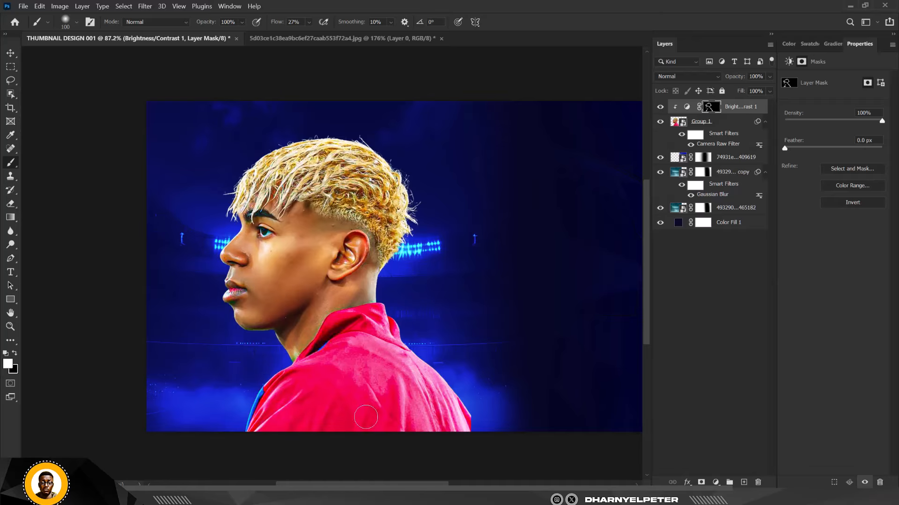
pyautogui.moveTo(411, 377); pyautogui.dragTo(409, 382)
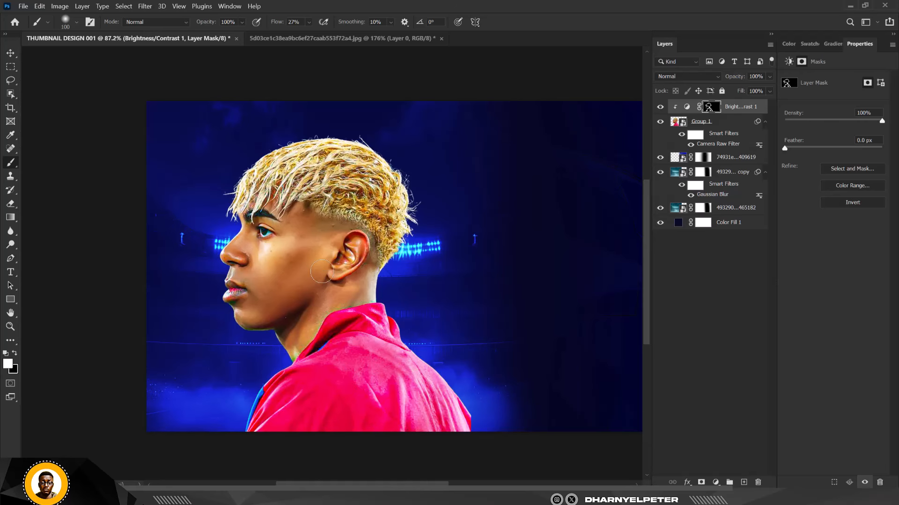
pyautogui.scroll(-1, 326, 282)
pyautogui.scroll(1, 347, 284)
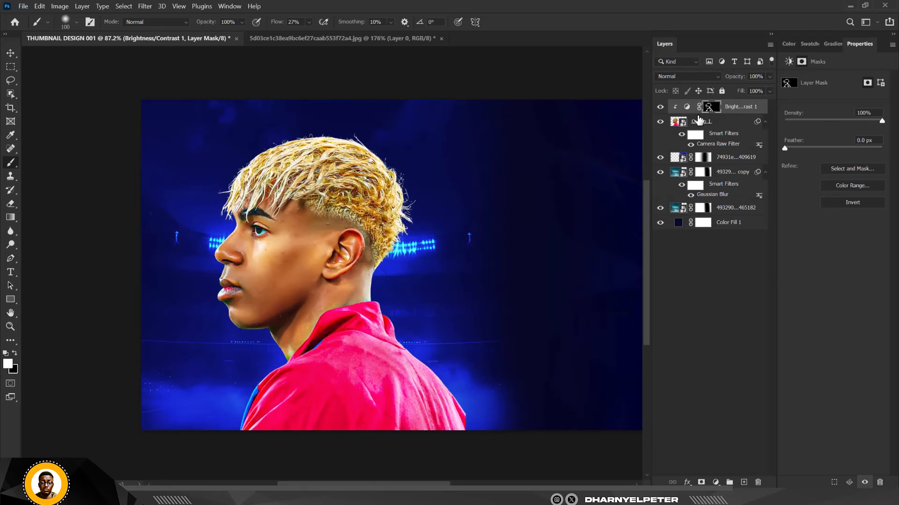
pyautogui.click(660, 107)
pyautogui.click(661, 107)
# Add an Exposure adjustment layer above the Brightness/Contrast layer and clip it to the player.
pyautogui.click(716, 485)
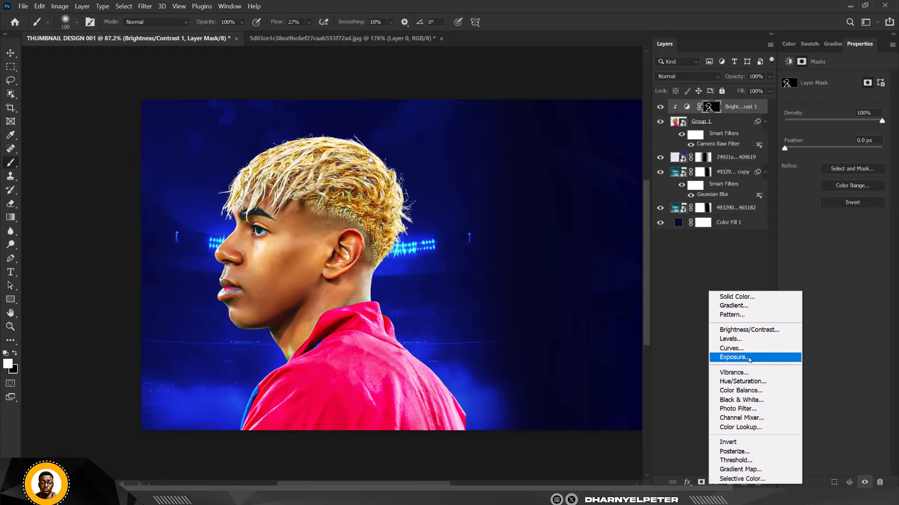
pyautogui.click(747, 359)
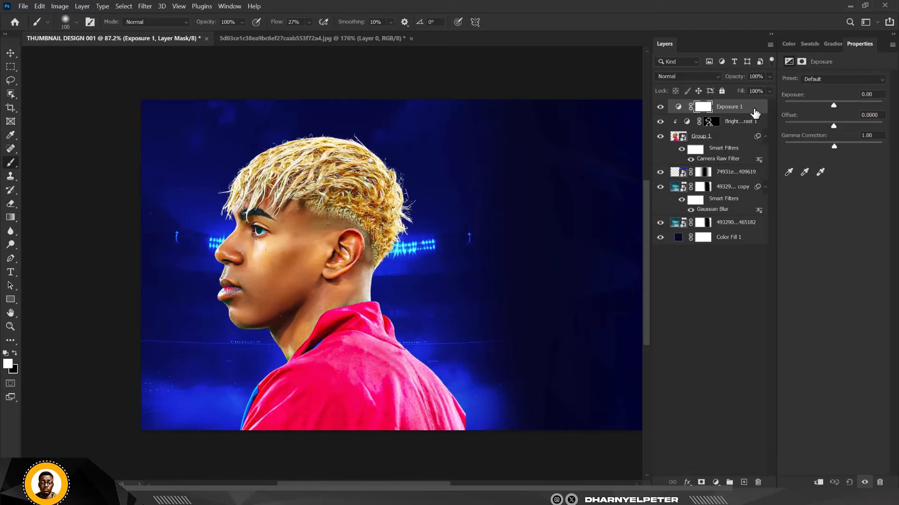
pyautogui.rightClick(755, 113)
pyautogui.click(656, 243)
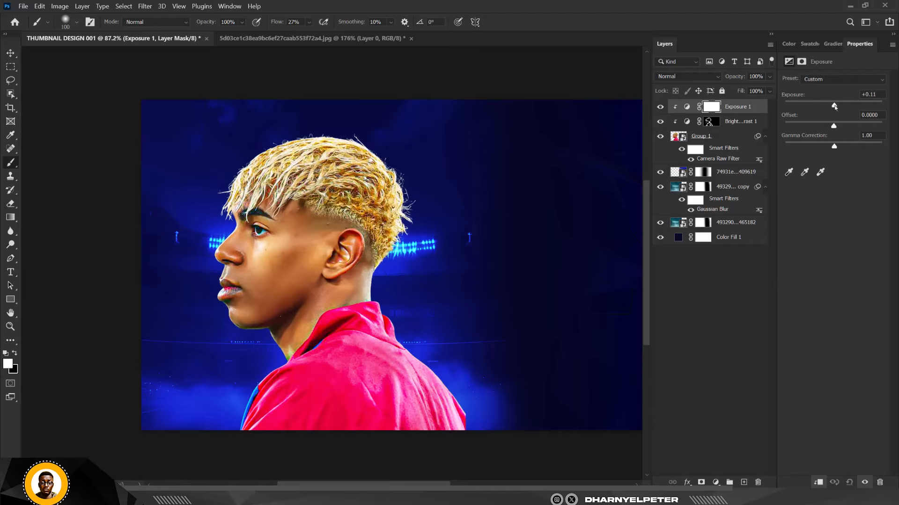
# Set Exposure to -2.34 and Gamma Correction to 0.84, and invert the Exposure layer's mask to black.
pyautogui.moveTo(834, 107); pyautogui.dragTo(815, 107)
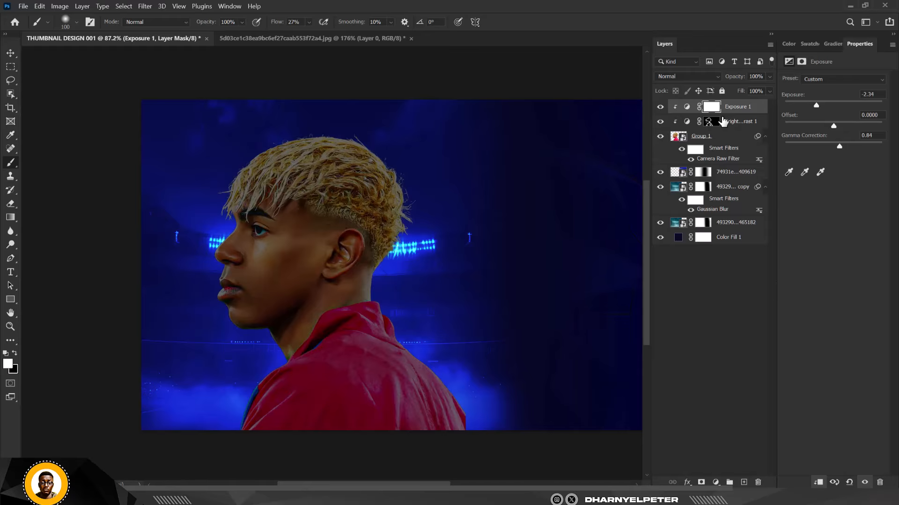
pyautogui.click(711, 108)
pyautogui.hotkey('ctrl', 'i')
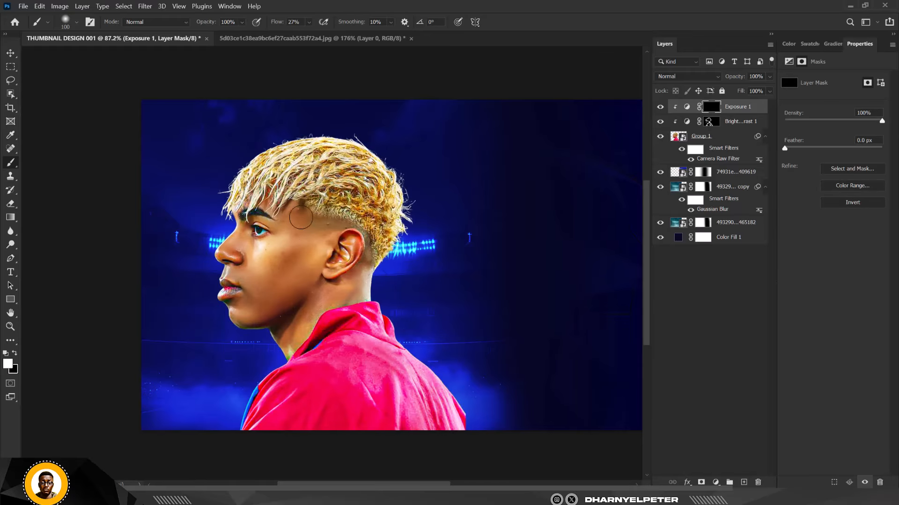
pyautogui.scroll(2, 285, 263)
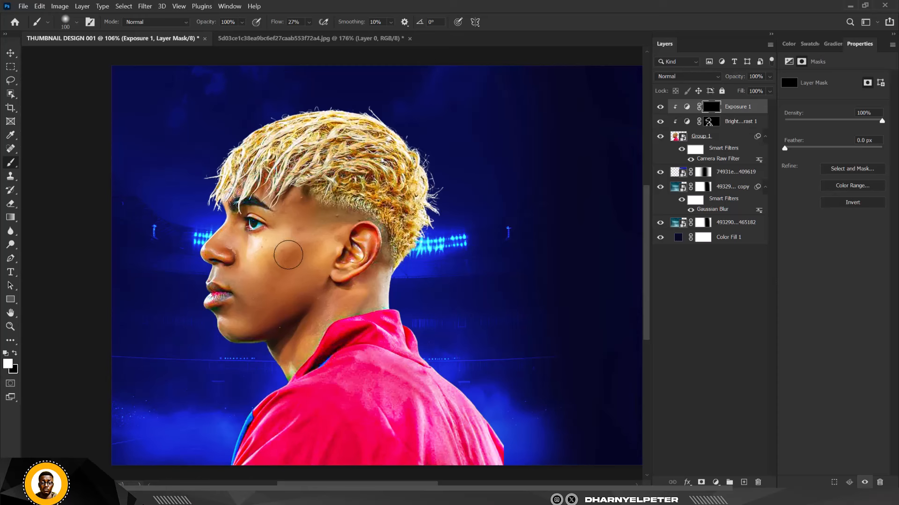
pyautogui.moveTo(288, 255)
pyautogui.mouseDown()
pyautogui.moveTo(274, 284)
pyautogui.moveTo(269, 264)
pyautogui.mouseUp()
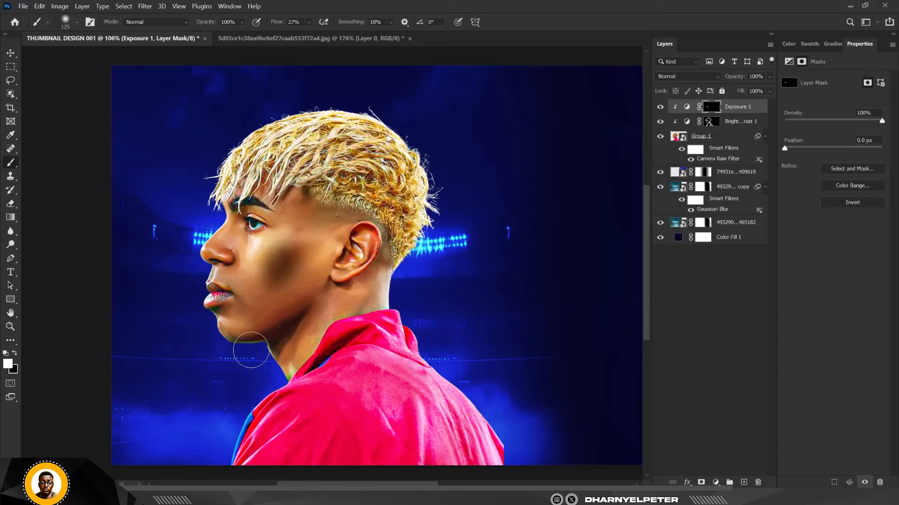
pyautogui.hotkey('ctrl', 'z')
# Lower the brush flow to 5% and paint white on the Exposure mask over the cheek, temple and front of the hair.
pyautogui.click(309, 22)
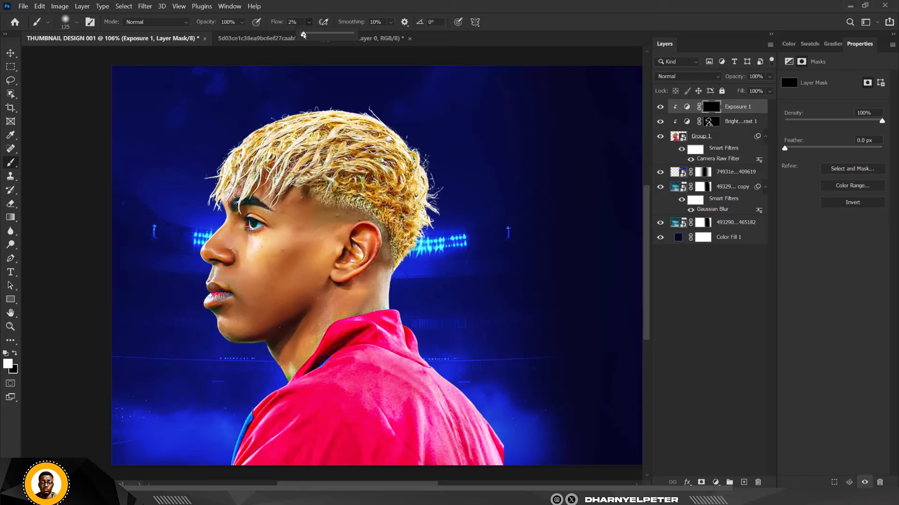
pyautogui.moveTo(295, 274)
pyautogui.mouseDown()
pyautogui.moveTo(259, 292)
pyautogui.moveTo(289, 274)
pyautogui.mouseUp()
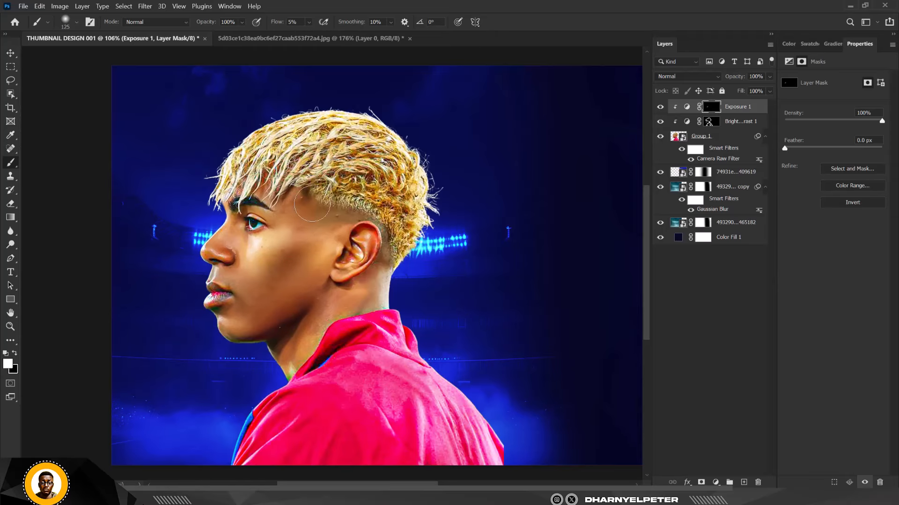
pyautogui.moveTo(313, 205)
pyautogui.mouseDown()
pyautogui.moveTo(332, 208)
pyautogui.moveTo(309, 198)
pyautogui.mouseUp()
pyautogui.moveTo(263, 175); pyautogui.dragTo(241, 169)
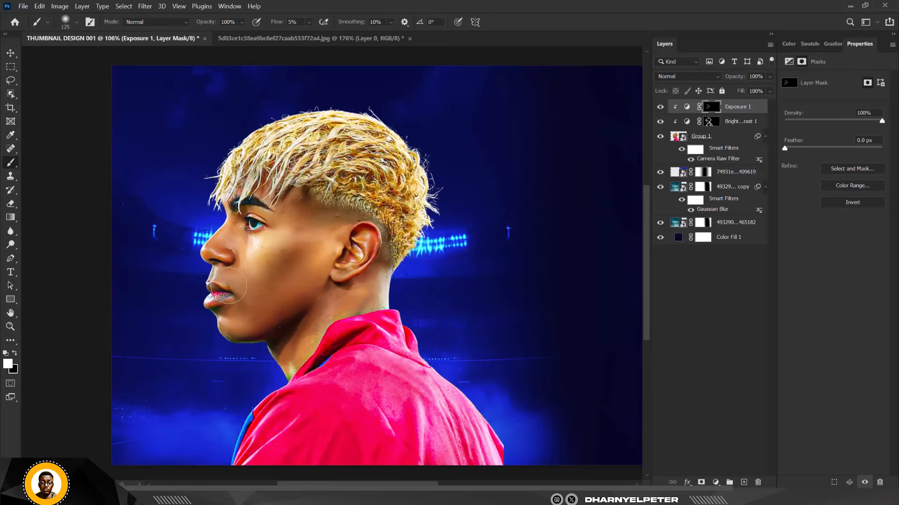
# Reduce the brush size to 80 and shade the side of the nose beside the inner corner of the eye.
pyautogui.scroll(2, 230, 258)
pyautogui.scroll(3, 229, 257)
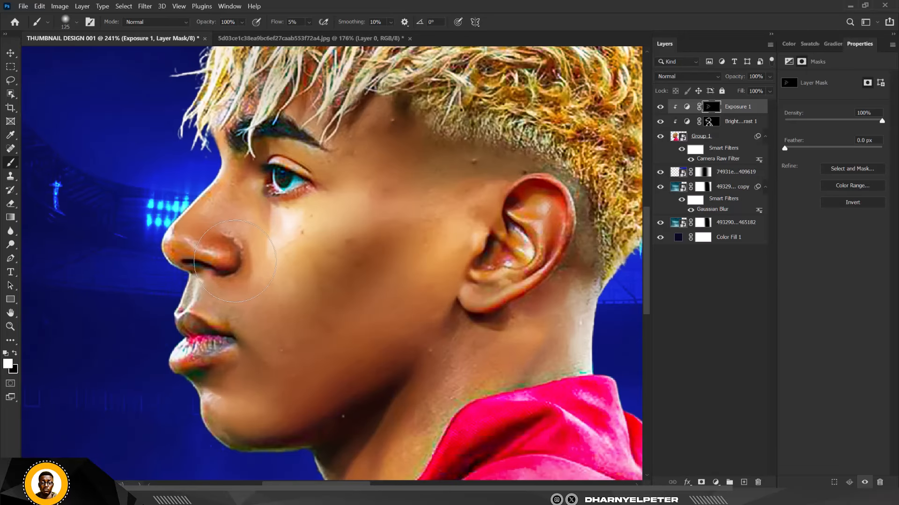
pyautogui.press('[')
pyautogui.press('[')
pyautogui.press('[')
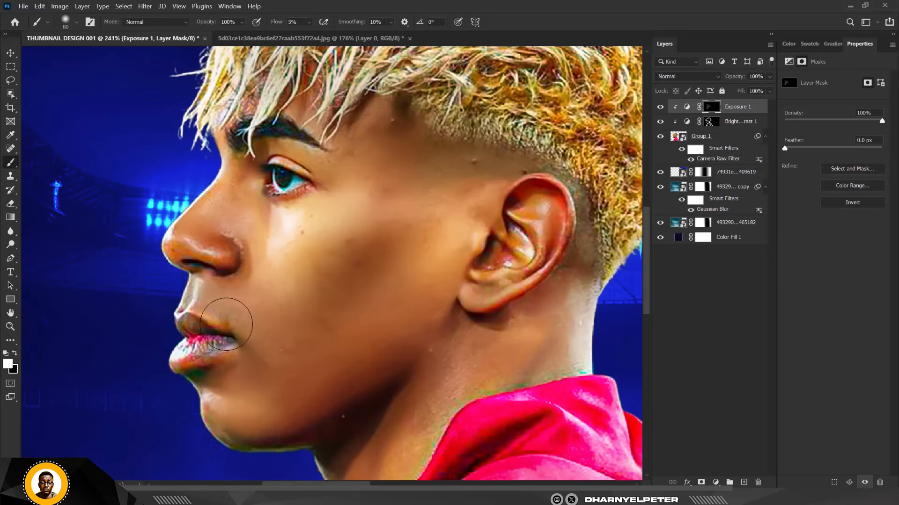
pyautogui.moveTo(252, 185); pyautogui.dragTo(257, 187)
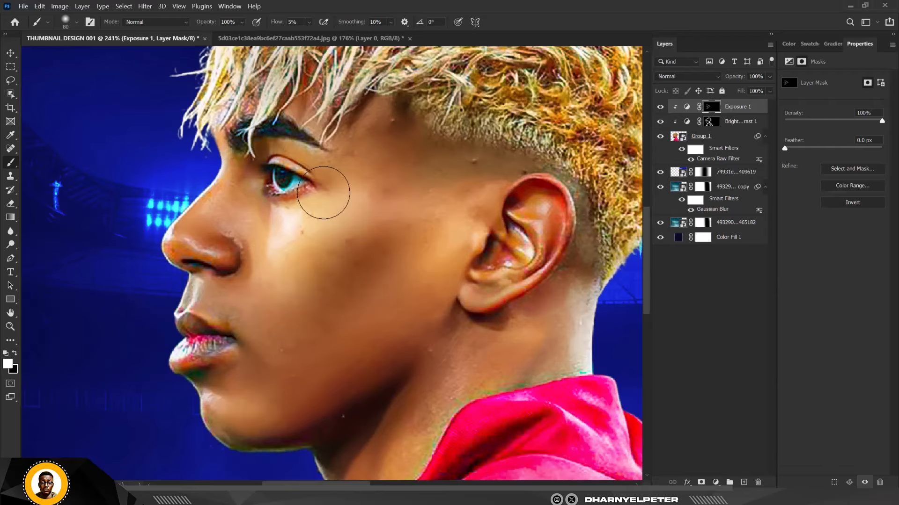
# Deepen the shadow on the Exposure mask across the middle of the cheek and the jaw in front of the ear.
pyautogui.scroll(-1, 295, 208)
pyautogui.moveTo(312, 247); pyautogui.dragTo(321, 285)
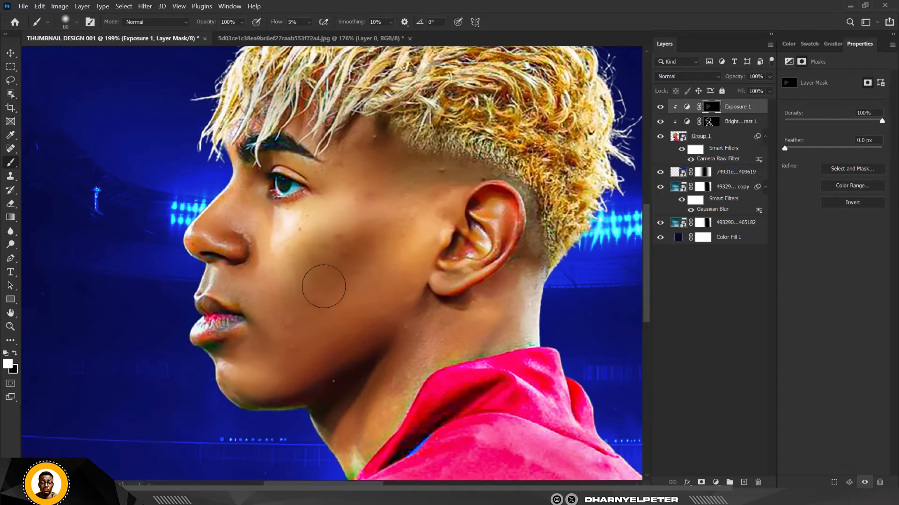
pyautogui.moveTo(417, 295)
pyautogui.mouseDown()
pyautogui.moveTo(397, 284)
pyautogui.moveTo(403, 303)
pyautogui.moveTo(434, 236)
pyautogui.moveTo(461, 287)
pyautogui.moveTo(465, 227)
pyautogui.moveTo(472, 248)
pyautogui.moveTo(479, 244)
pyautogui.moveTo(469, 294)
pyautogui.moveTo(472, 280)
pyautogui.moveTo(466, 285)
pyautogui.moveTo(478, 282)
pyautogui.moveTo(414, 271)
pyautogui.mouseUp()
pyautogui.scroll(-5, 413, 271)
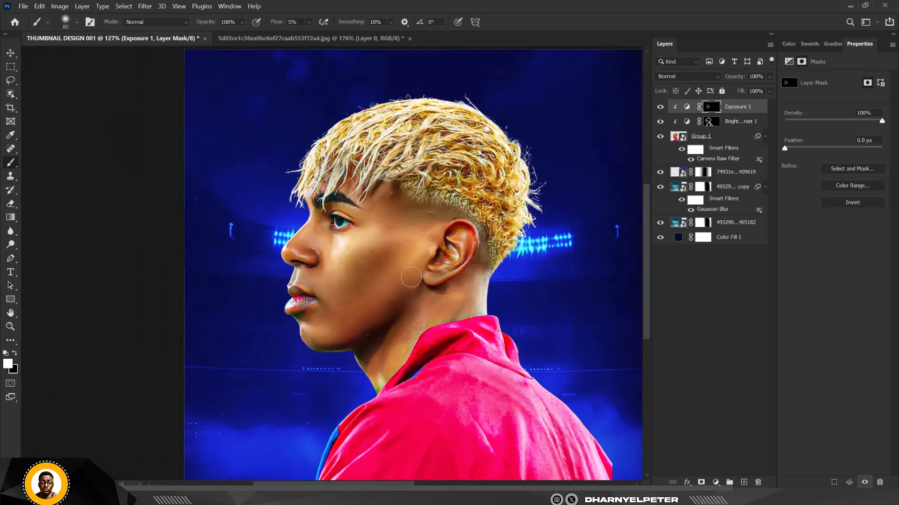
# Paint white on the Exposure mask over the base of the neck, the jacket collar and the upper shoulder to darken them.
pyautogui.moveTo(410, 365)
pyautogui.mouseDown()
pyautogui.moveTo(434, 364)
pyautogui.moveTo(378, 375)
pyautogui.mouseUp()
pyautogui.scroll(-3, 402, 375)
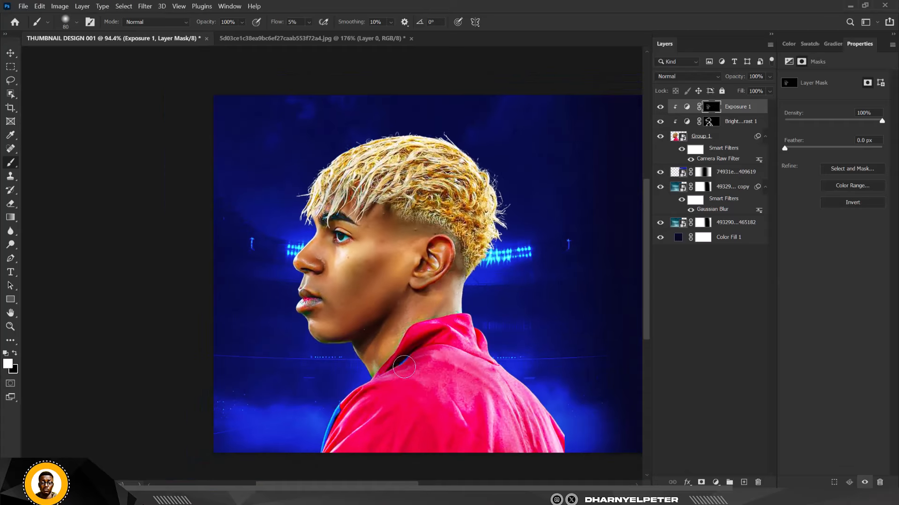
pyautogui.scroll(2, 421, 363)
pyautogui.moveTo(478, 317)
pyautogui.mouseDown()
pyautogui.moveTo(484, 366)
pyautogui.moveTo(509, 357)
pyautogui.moveTo(521, 365)
pyautogui.moveTo(452, 349)
pyautogui.mouseUp()
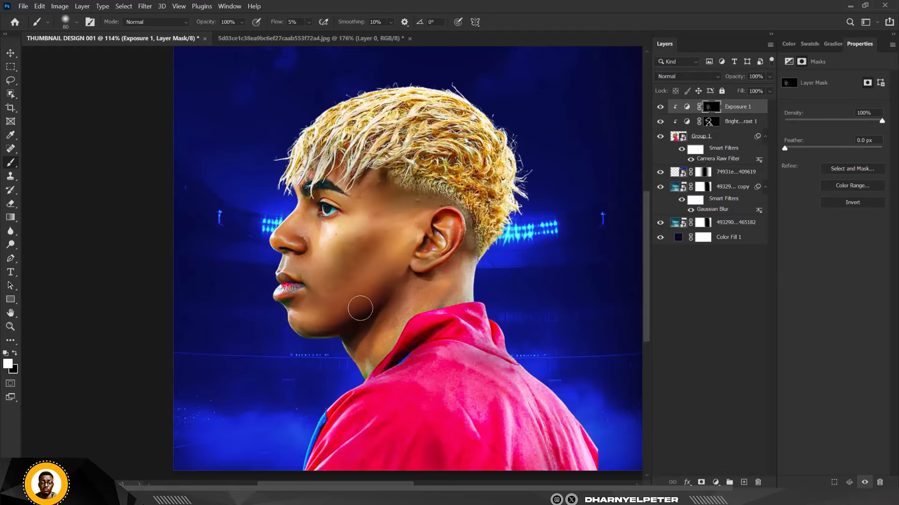
pyautogui.scroll(-3, 335, 292)
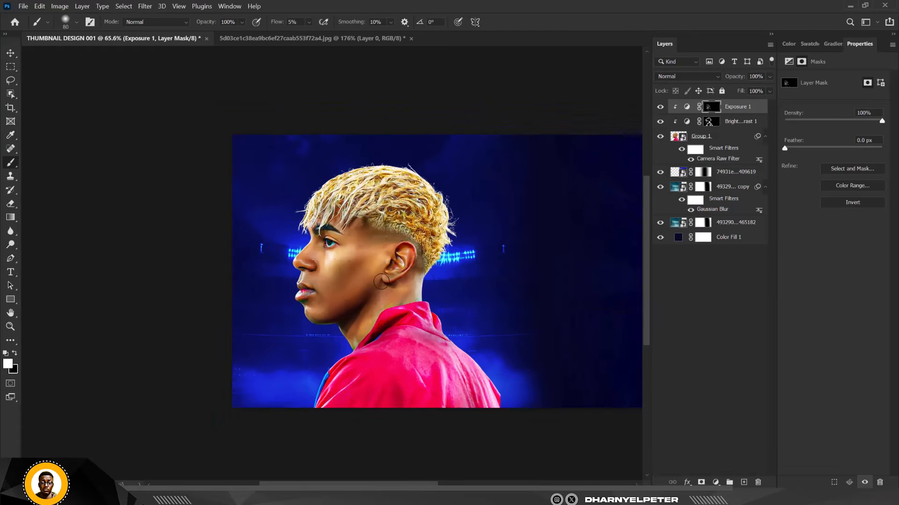
pyautogui.scroll(5, 346, 299)
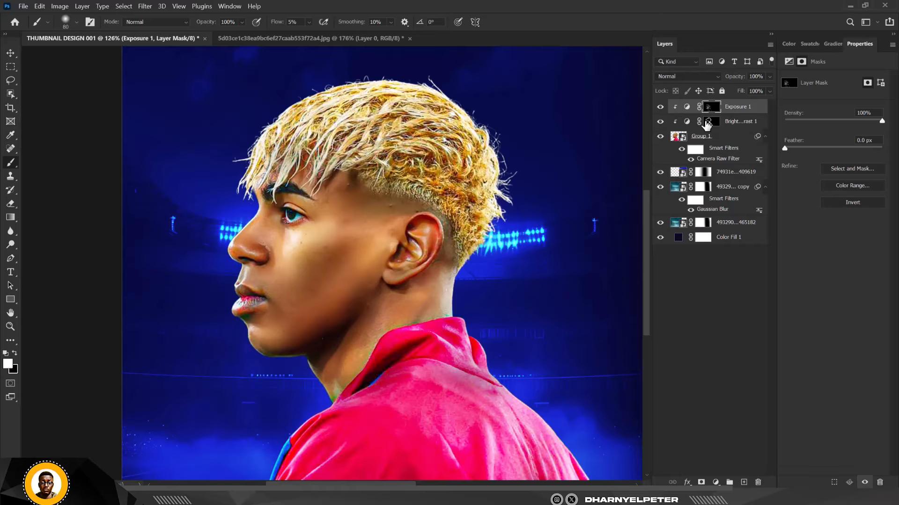
# Paint white on the Brightness/Contrast mask to brighten the front of the cheek below the eye.
pyautogui.hotkey('alt', '[')
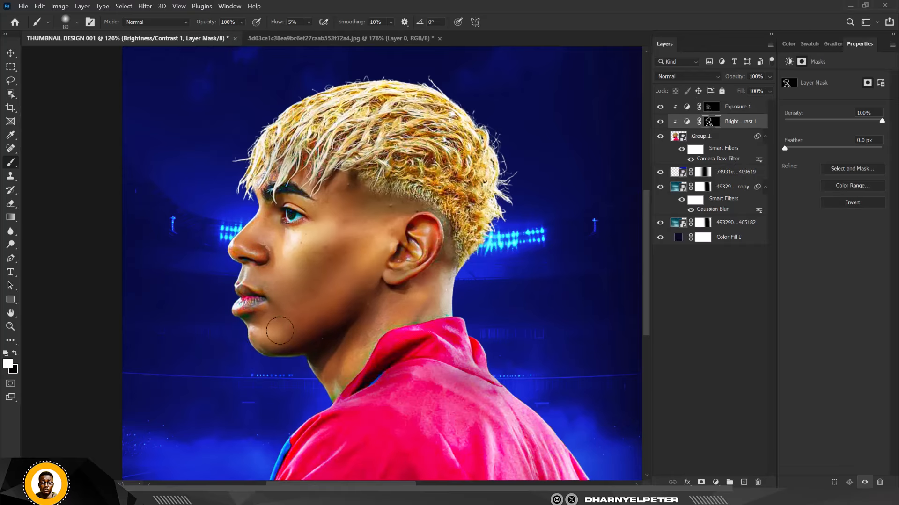
pyautogui.moveTo(285, 245); pyautogui.dragTo(288, 283)
pyautogui.scroll(-2, 364, 322)
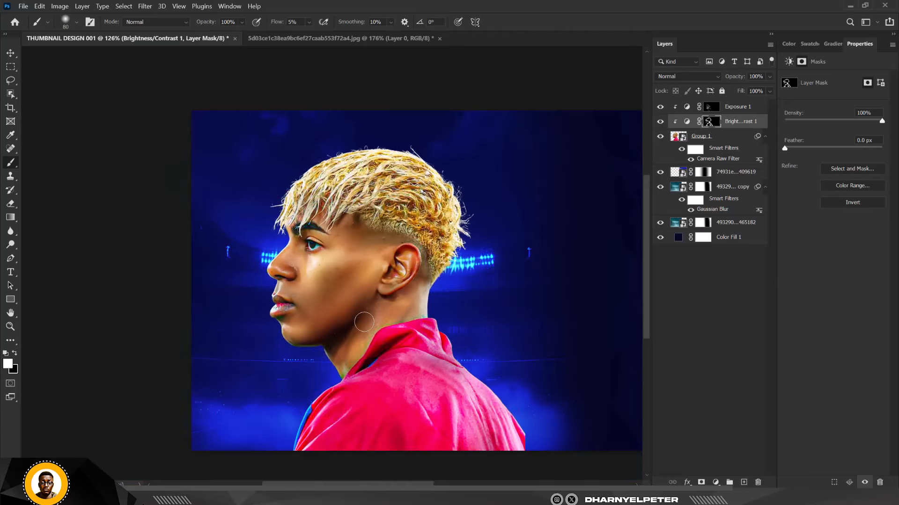
pyautogui.scroll(-3, 364, 322)
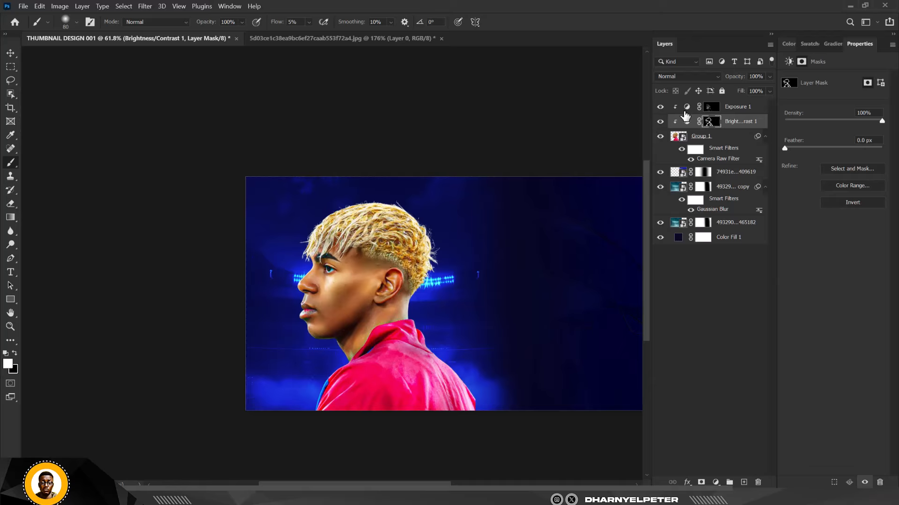
# Set the Exposure adjustment layer's Exposure value to -2.99.
pyautogui.click(686, 109)
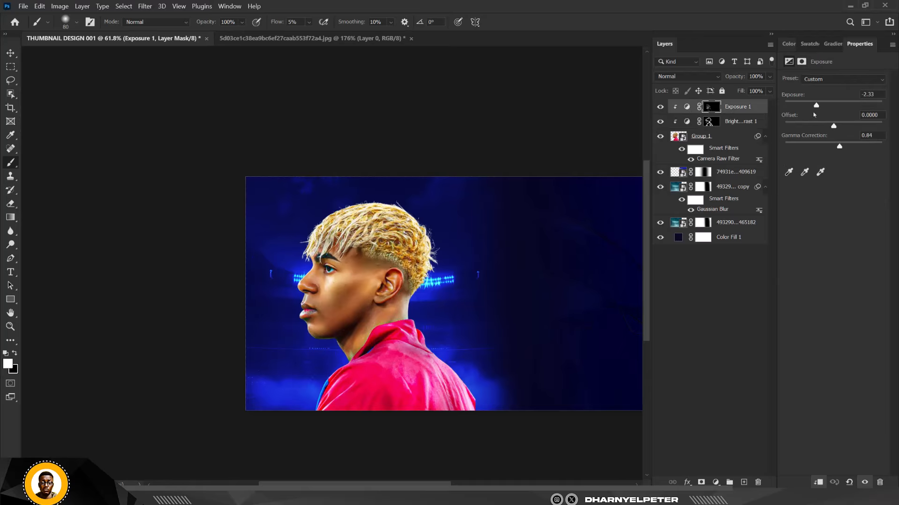
pyautogui.moveTo(818, 108); pyautogui.dragTo(814, 109)
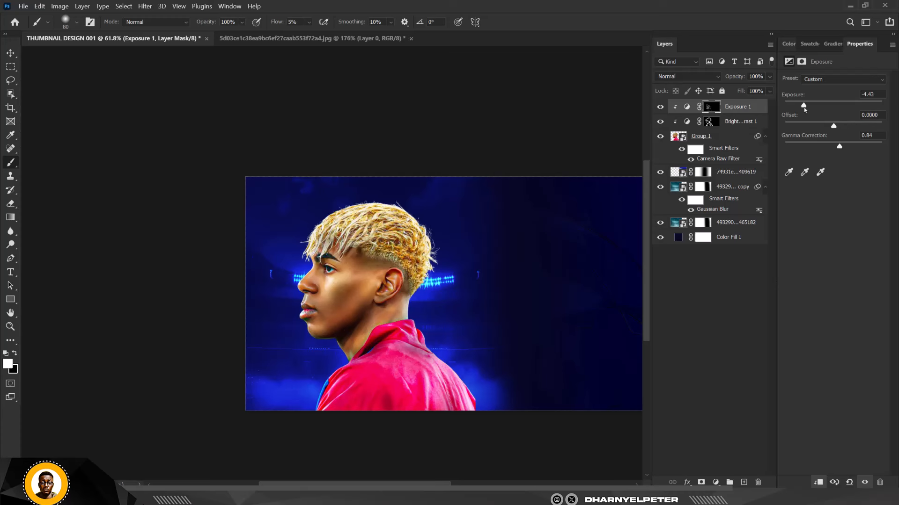
pyautogui.moveTo(804, 109); pyautogui.dragTo(811, 109)
# Set the Brightness/Contrast layer to Brightness 85 and Contrast -12, and set the Exposure layer's Offset to -0.0459.
pyautogui.click(691, 123)
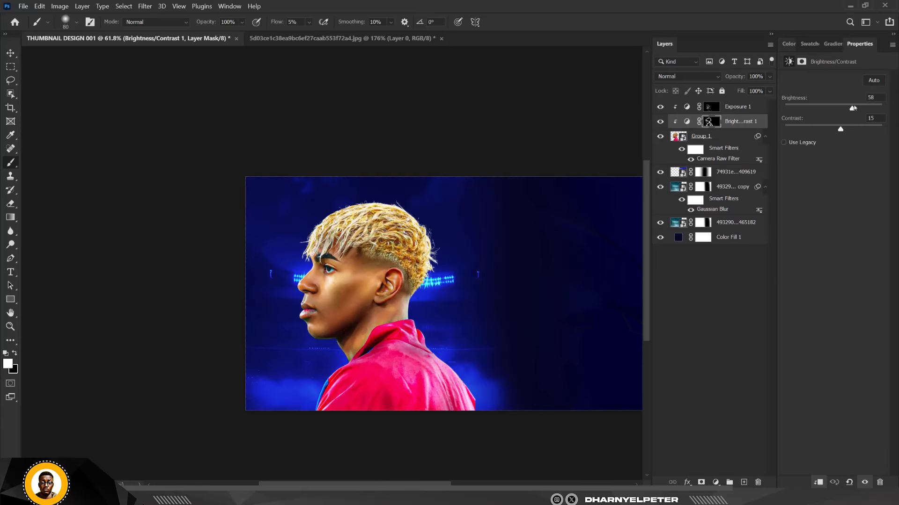
pyautogui.moveTo(852, 109); pyautogui.dragTo(827, 135)
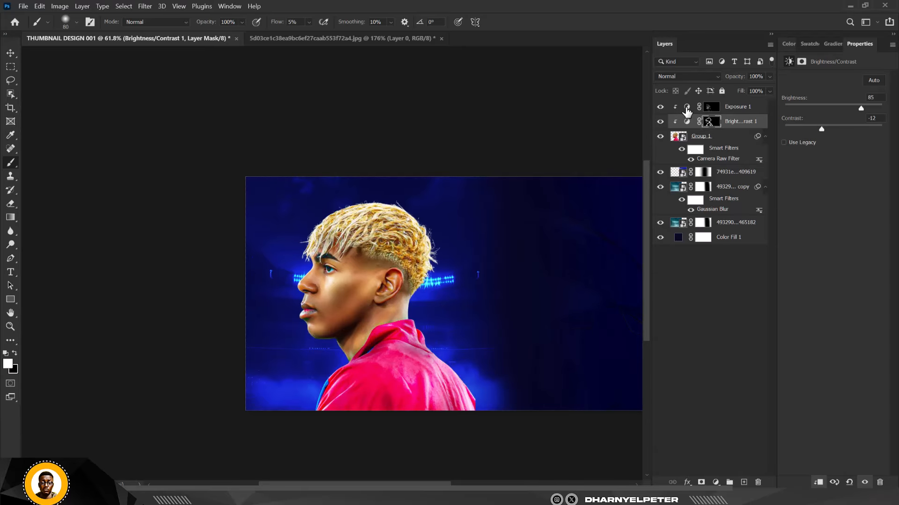
pyautogui.click(687, 107)
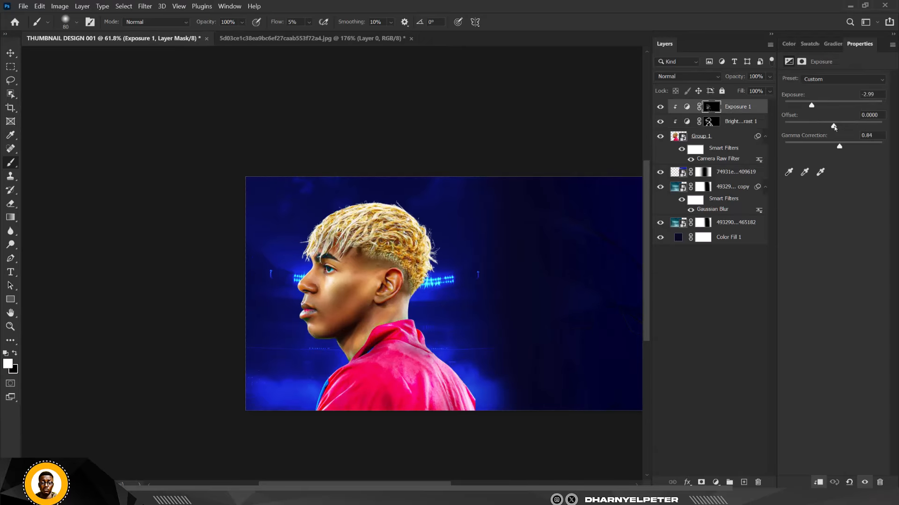
pyautogui.moveTo(834, 126); pyautogui.dragTo(828, 127)
# Examine the player's highlights and shadows up close and within the whole thumbnail composition.
pyautogui.scroll(2, 375, 270)
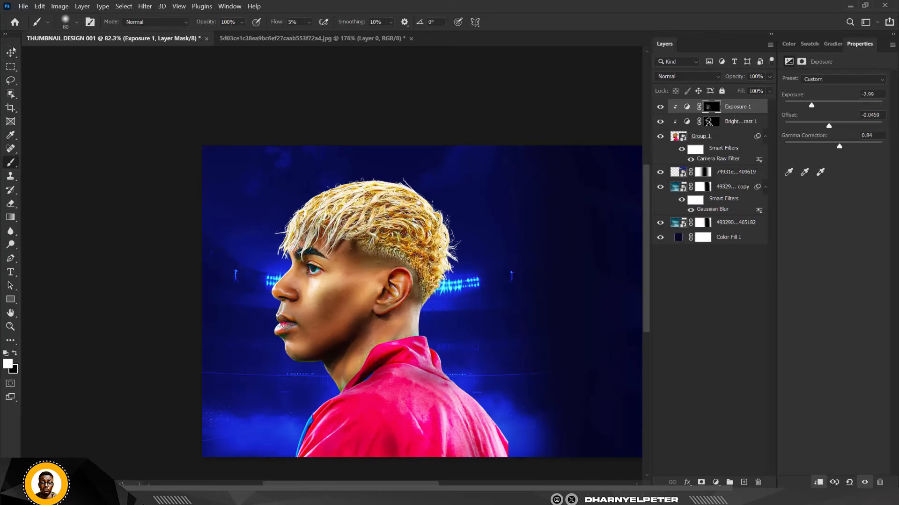
pyautogui.click(12, 52)
pyautogui.scroll(-2, 382, 281)
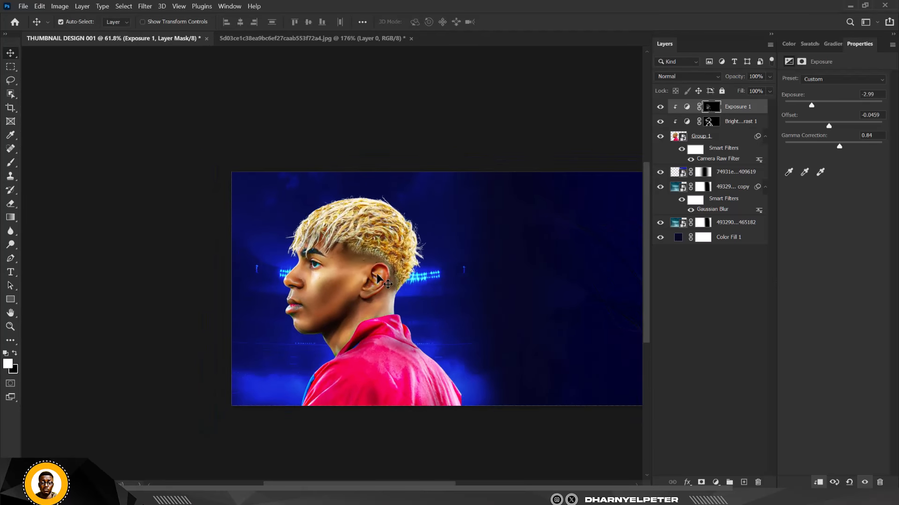
pyautogui.scroll(-2, 378, 279)
pyautogui.scroll(1, 378, 274)
pyautogui.scroll(-1, 379, 273)
pyautogui.scroll(1, 533, 281)
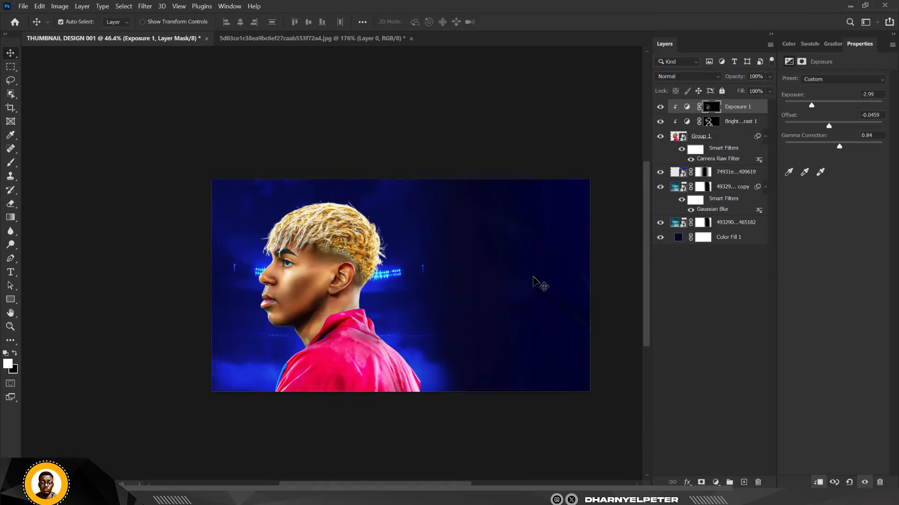
pyautogui.scroll(1, 533, 281)
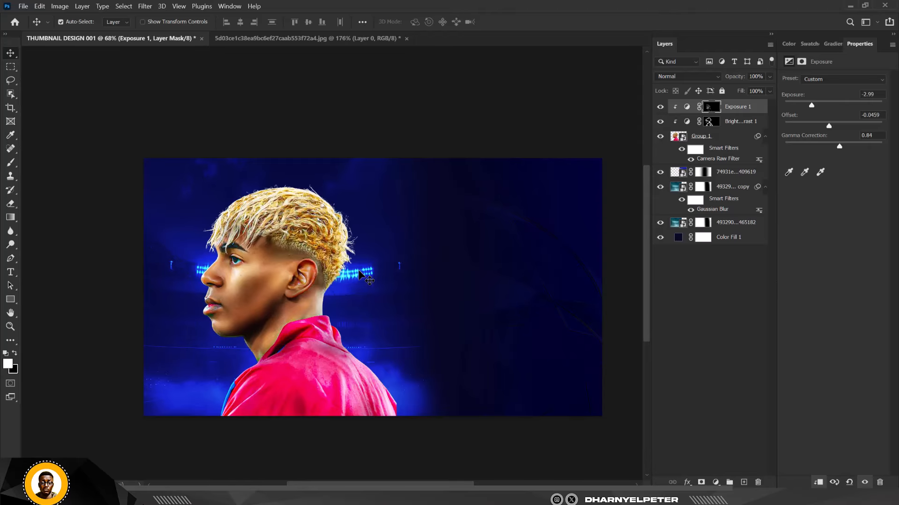
pyautogui.scroll(-2, 468, 309)
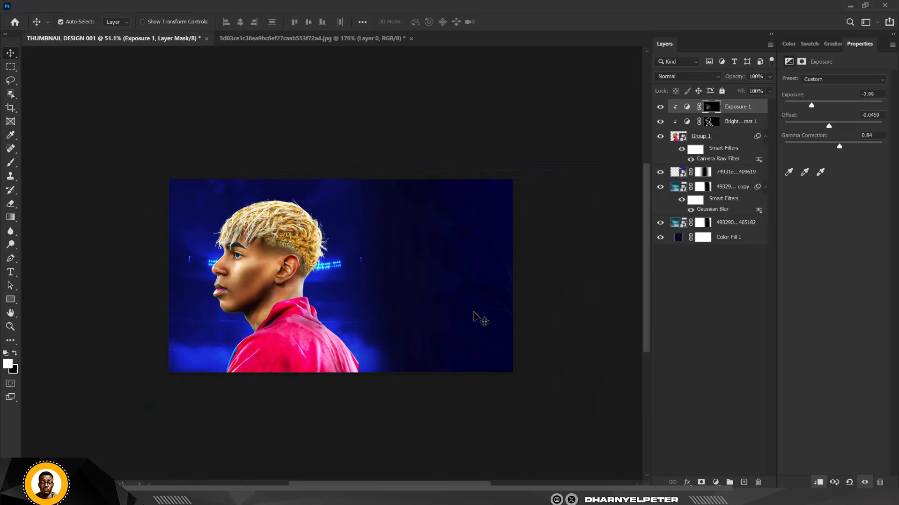
pyautogui.scroll(1, 454, 276)
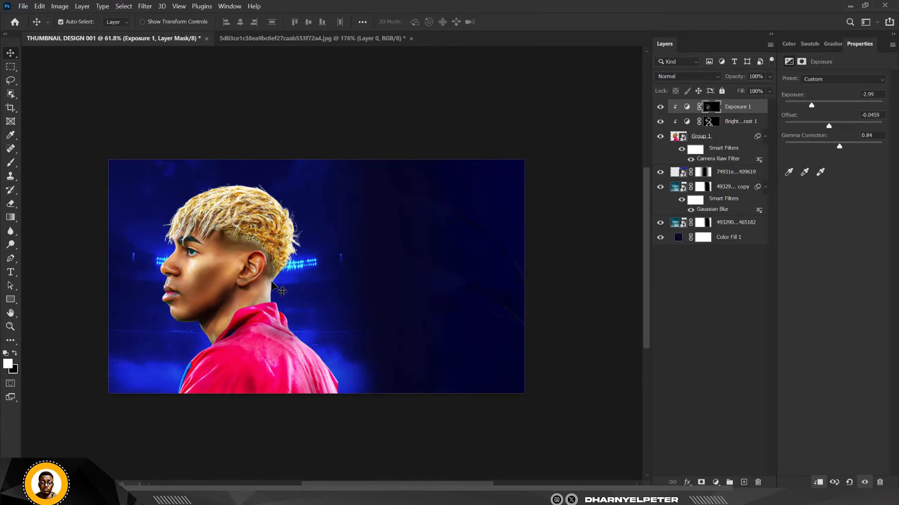
# Add a layer mask to the player's Group 1 smart object.
pyautogui.click(714, 139)
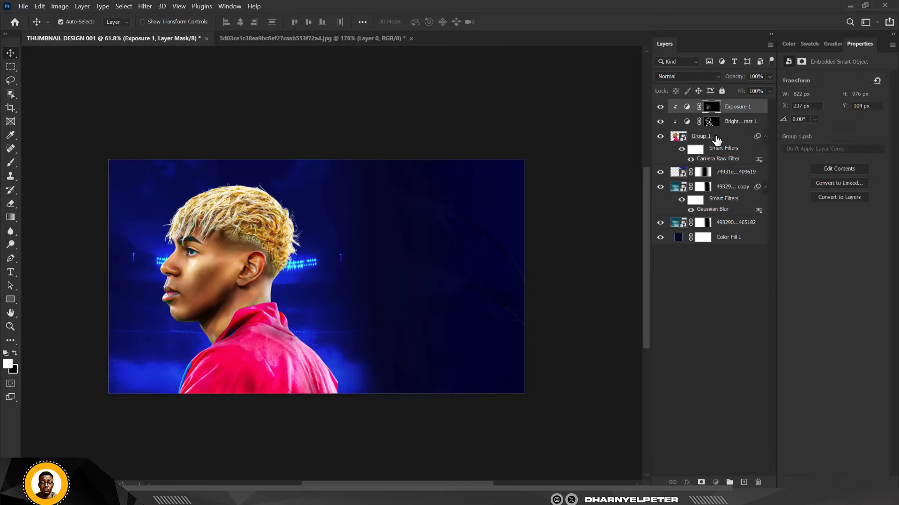
pyautogui.click(702, 483)
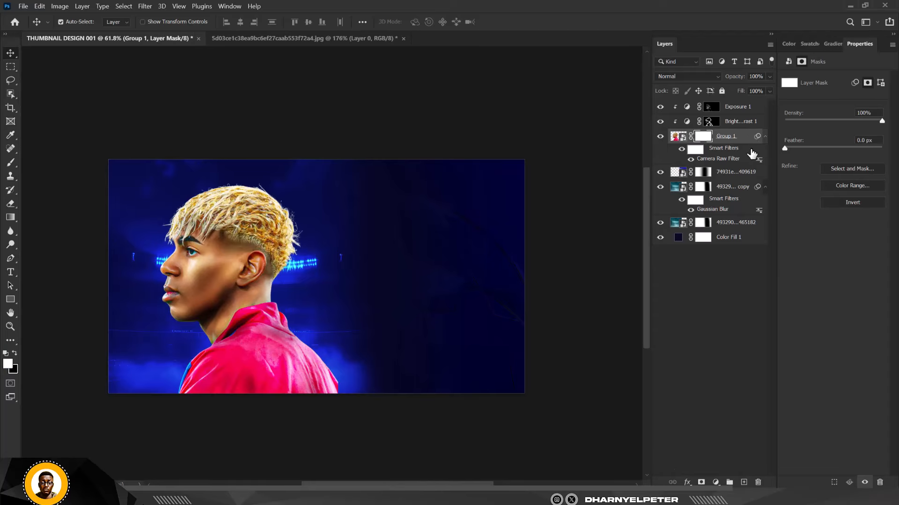
# Fade the lower edge of the jacket into the background by painting black on the mask with a size 400 brush at 64% flow.
pyautogui.click(10, 163)
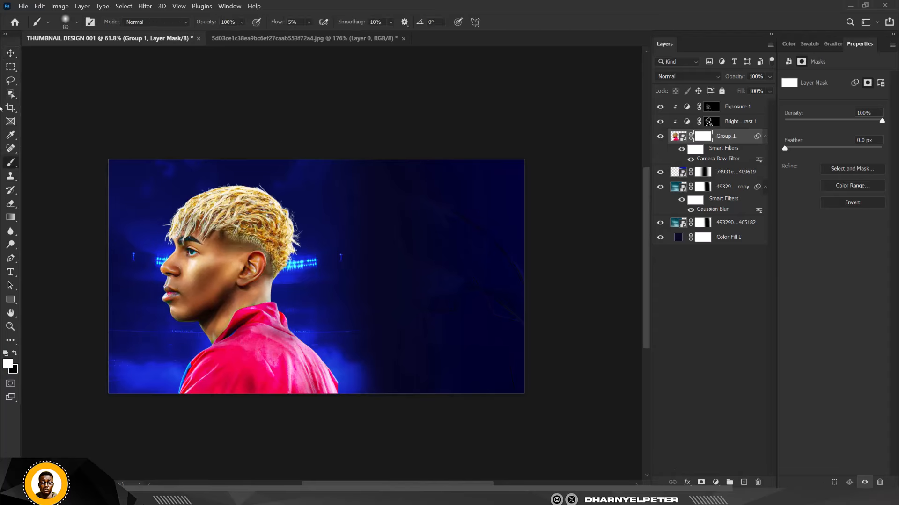
pyautogui.click(309, 22)
pyautogui.moveTo(312, 34); pyautogui.dragTo(351, 42)
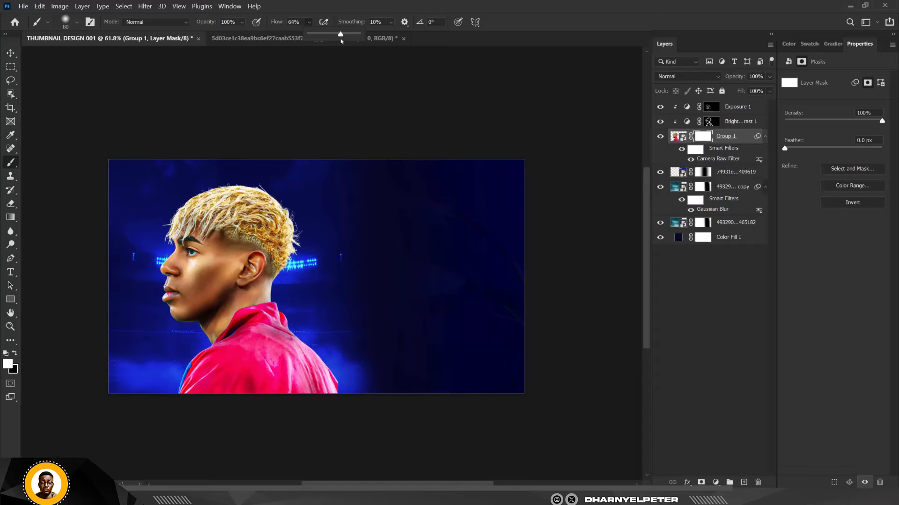
pyautogui.click(289, 409)
pyautogui.press(']')
pyautogui.press(']')
pyautogui.press(']')
pyautogui.press(']')
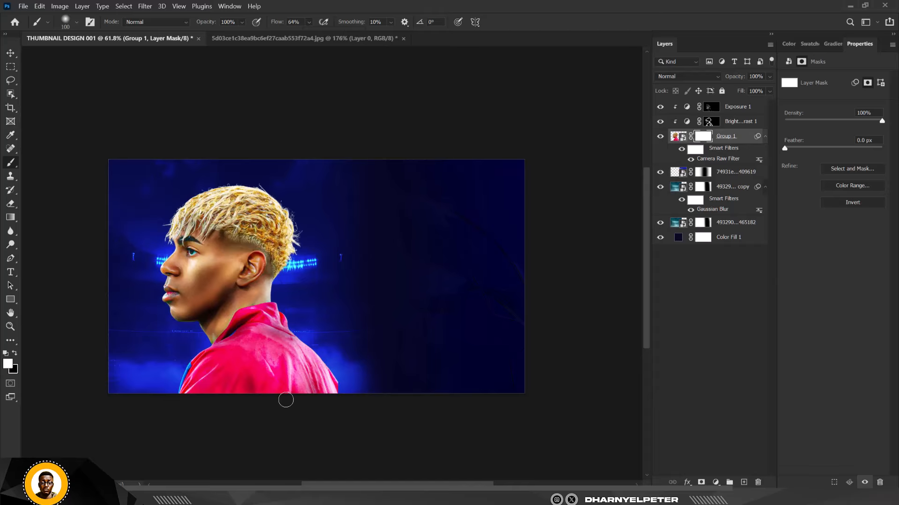
pyautogui.press(']')
pyautogui.press(']')
pyautogui.press(']')
pyautogui.click(15, 353)
pyautogui.moveTo(345, 405)
pyautogui.mouseDown()
pyautogui.moveTo(270, 421)
pyautogui.moveTo(382, 398)
pyautogui.moveTo(208, 415)
pyautogui.moveTo(406, 422)
pyautogui.moveTo(92, 416)
pyautogui.mouseUp()
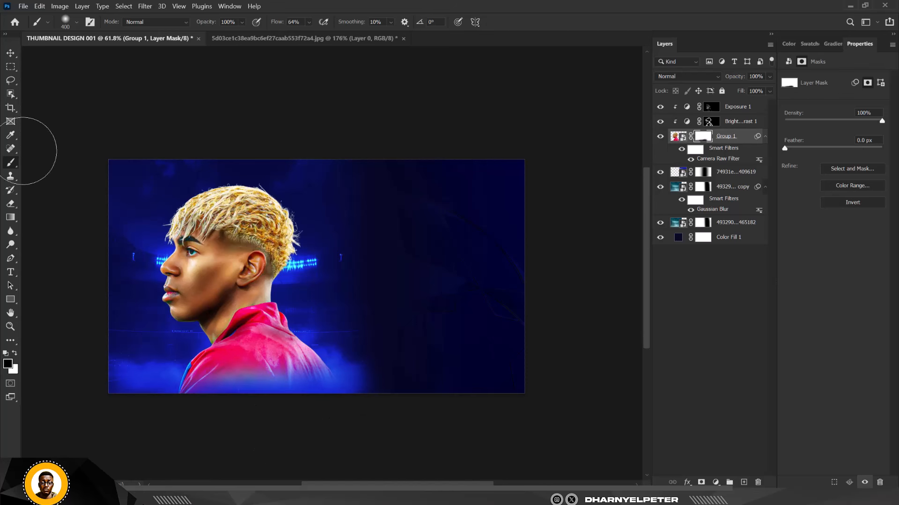
pyautogui.click(11, 53)
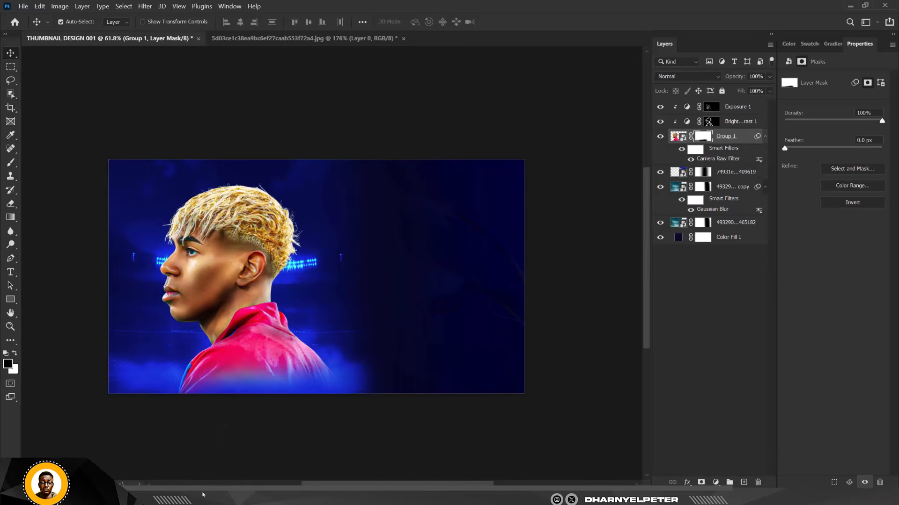
# Close the separate player cutout image document without saving its changes, returning to the thumbnail design.
pyautogui.click(205, 501)
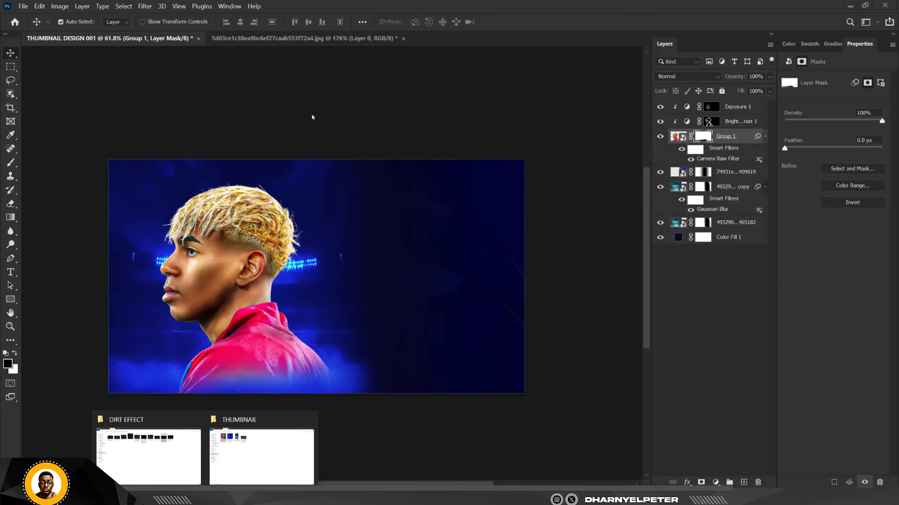
pyautogui.click(302, 39)
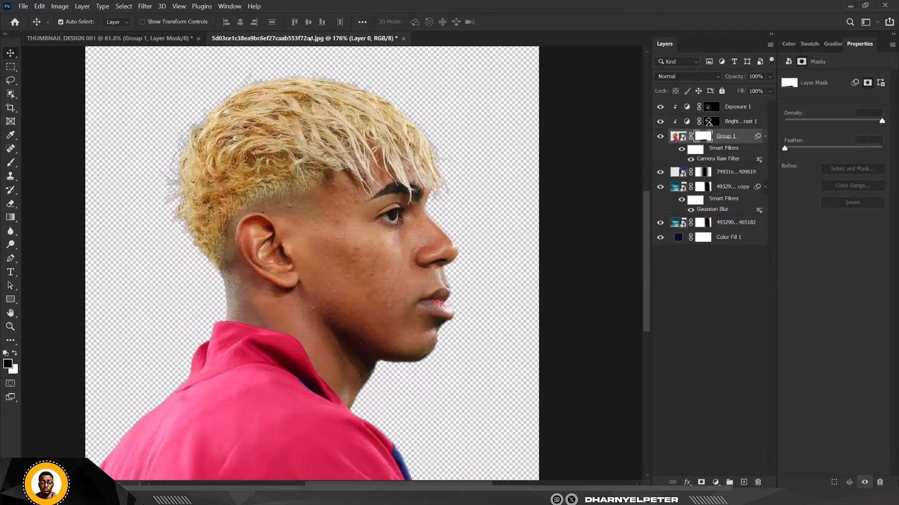
pyautogui.click(402, 39)
pyautogui.click(455, 197)
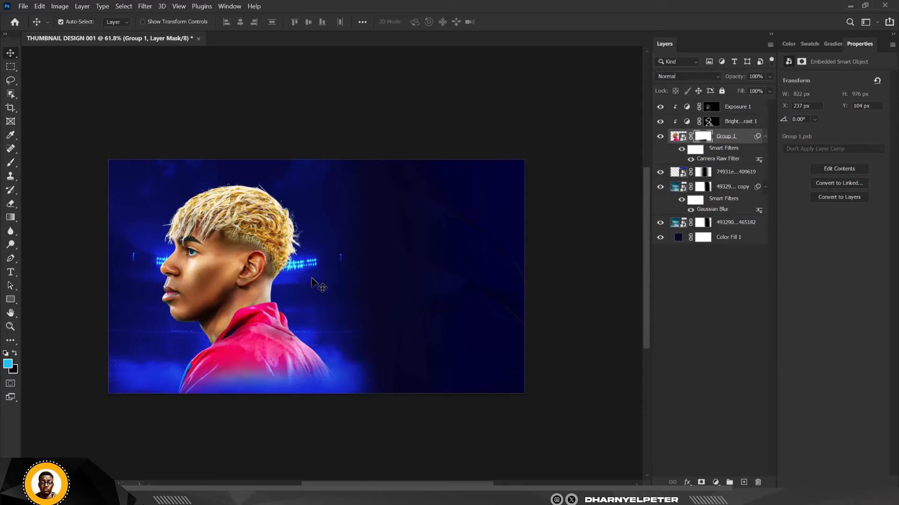
# Add a Color Balance adjustment layer above Exposure 1 and clip it to the player.
pyautogui.press('d')
pyautogui.click(749, 109)
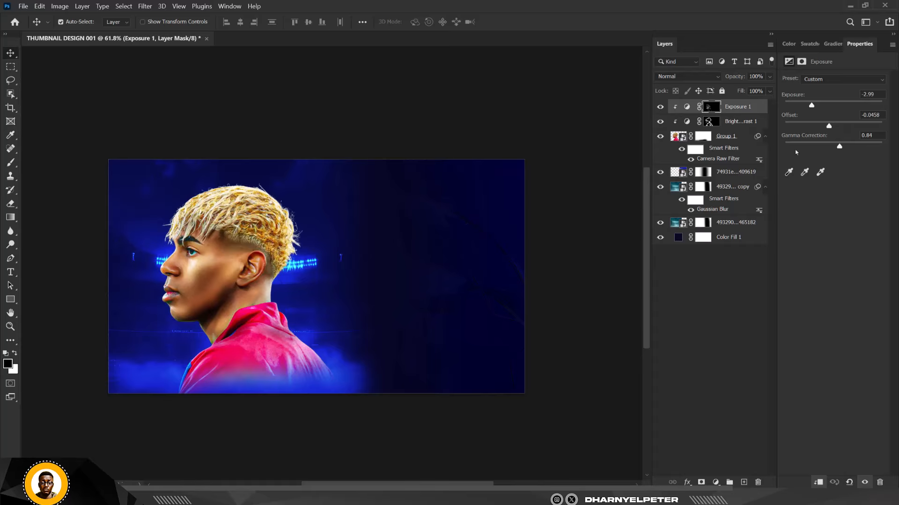
pyautogui.click(714, 483)
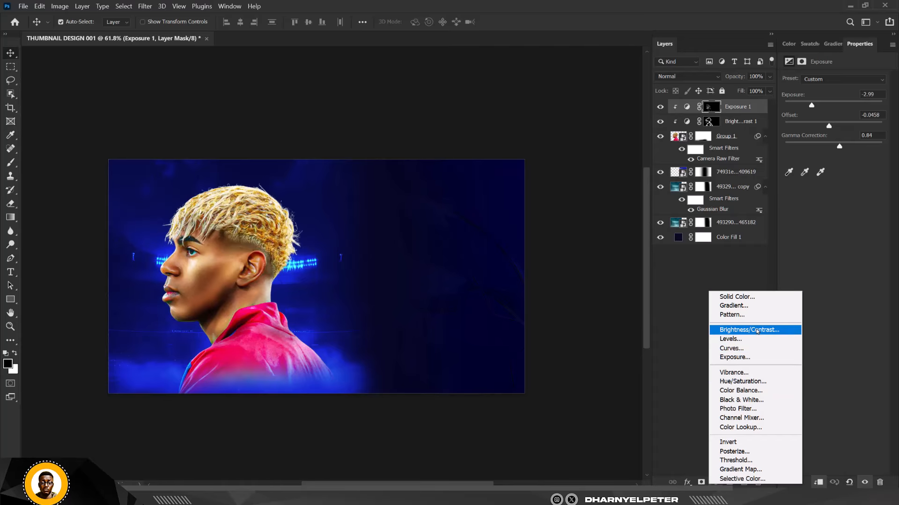
pyautogui.click(751, 391)
pyautogui.rightClick(751, 112)
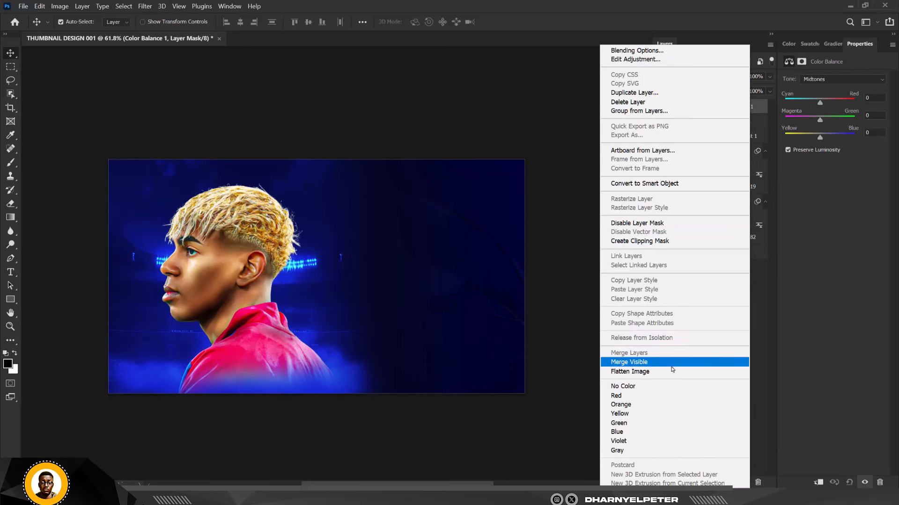
pyautogui.click(655, 241)
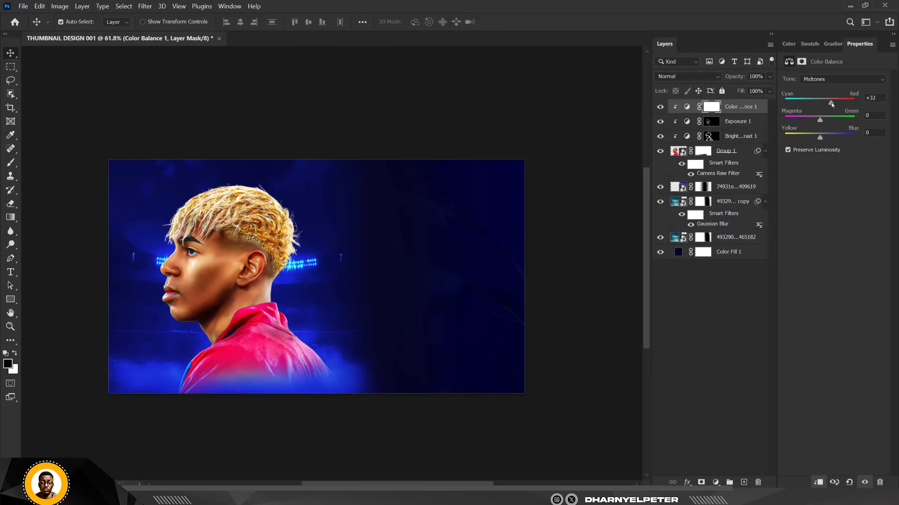
# Shift the Color Balance midtones slightly toward red and set the highlights' Cyan-Red value to +4.
pyautogui.moveTo(826, 104)
pyautogui.mouseDown()
pyautogui.moveTo(815, 104)
pyautogui.moveTo(822, 105)
pyautogui.mouseUp()
pyautogui.click(828, 80)
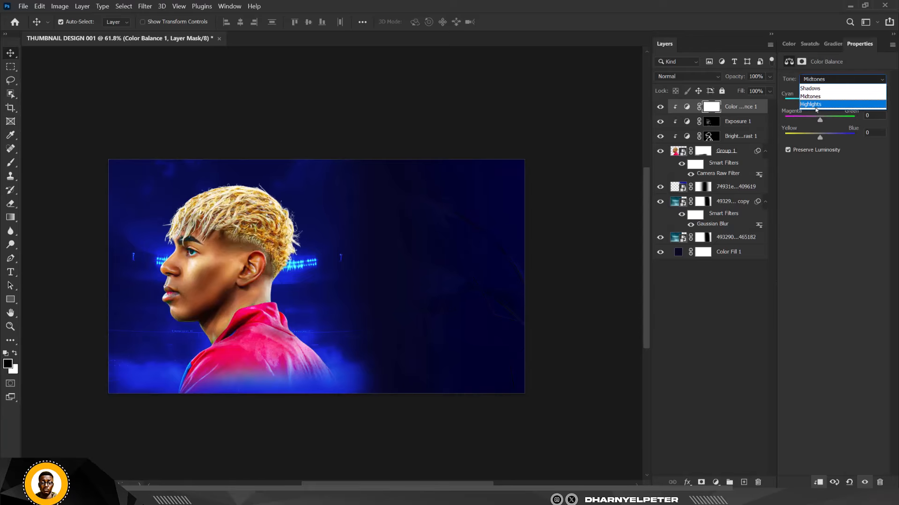
pyautogui.click(817, 102)
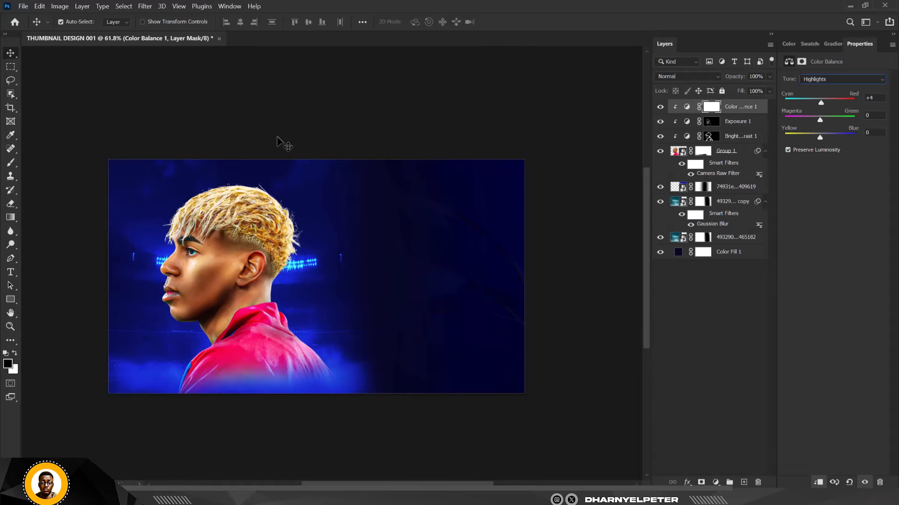
# Group the player's Group 1 smart object with its three clipped adjustment layers and name the new group YAMAL.
pyautogui.click(737, 152)
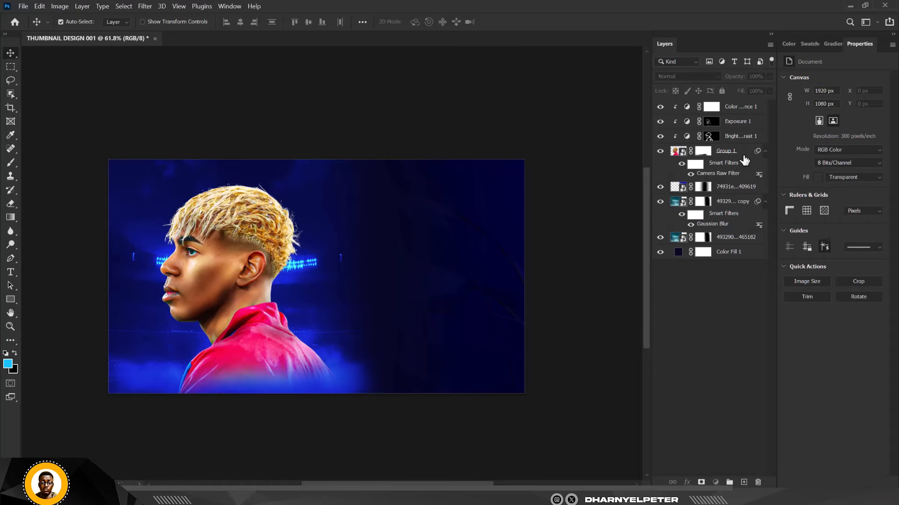
pyautogui.keyDown('shift'); pyautogui.click(744, 112); pyautogui.keyUp('shift')
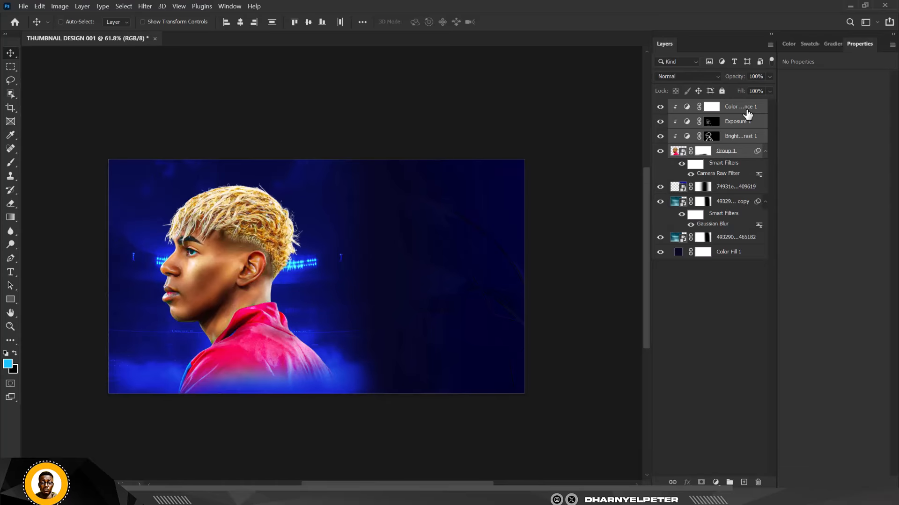
pyautogui.hotkey('ctrl', 'g')
pyautogui.doubleClick(699, 106)
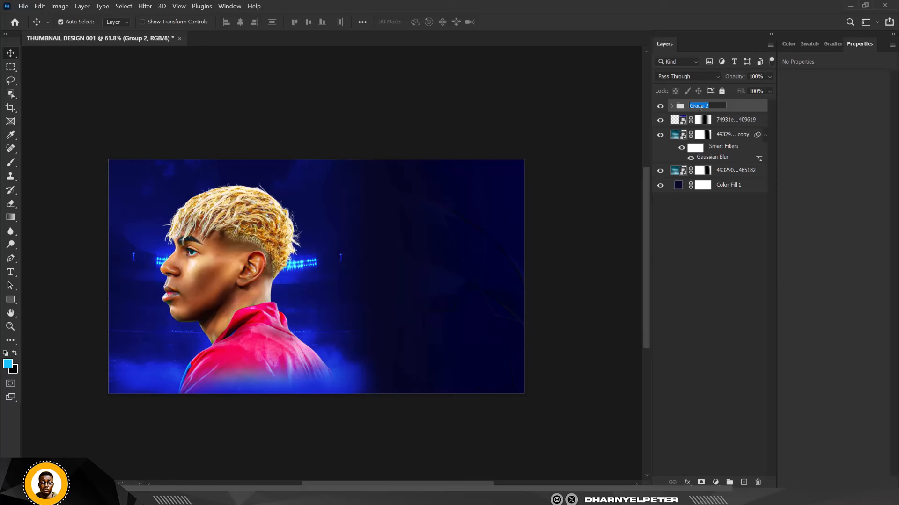
pyautogui.write('YAMAL')
pyautogui.press('Return')
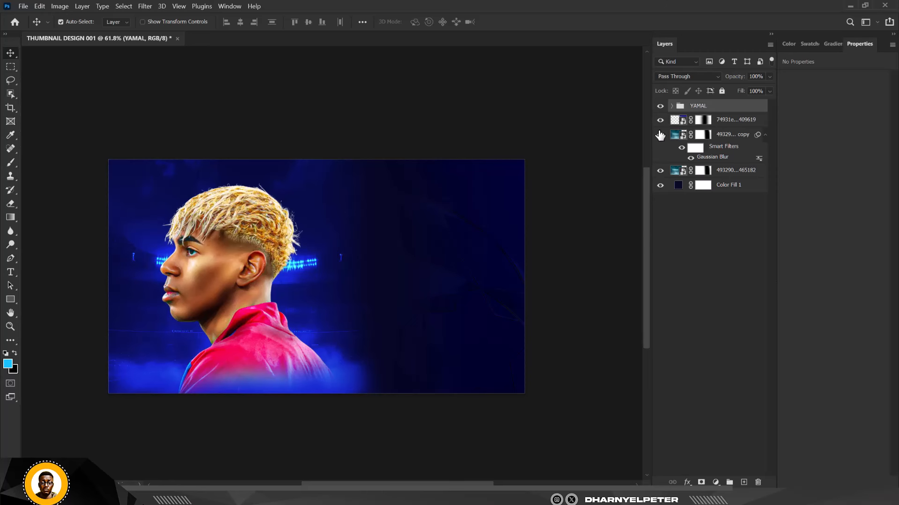
pyautogui.scroll(3, 337, 260)
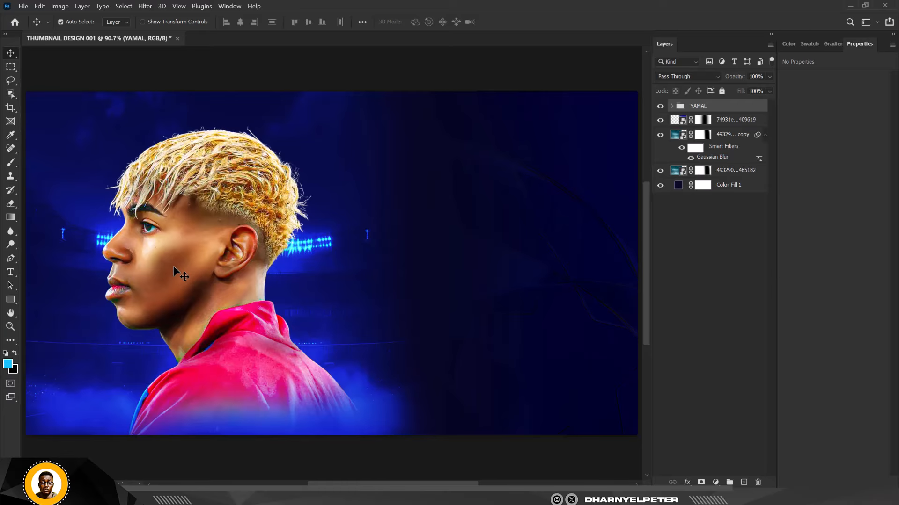
# Place the Gemini-generated image of shocked football fans from the THUMBNAIL folder into the thumbnail design.
pyautogui.scroll(-2, 134, 192)
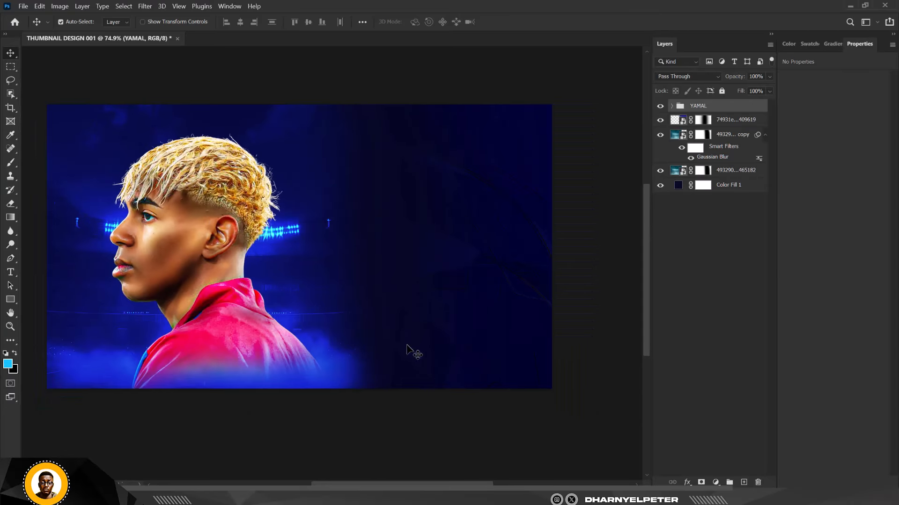
pyautogui.moveTo(206, 502)
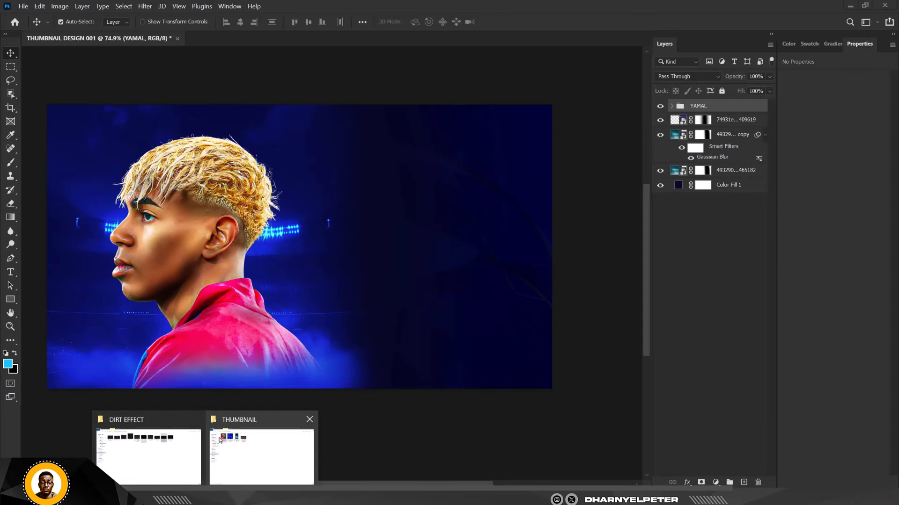
pyautogui.click(244, 449)
pyautogui.moveTo(310, 90); pyautogui.dragTo(461, 343)
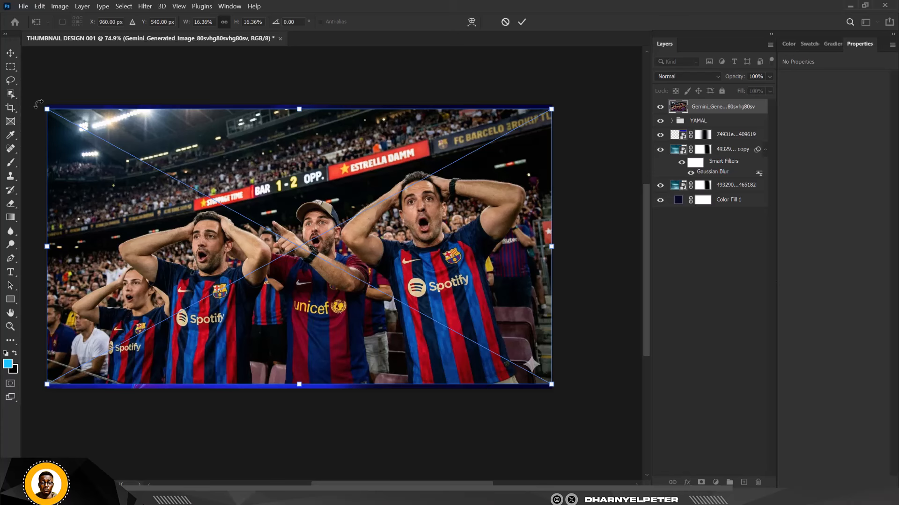
# Scale the placed fan image to about 7.2% and position it in the canvas's lower-right corner, extending past the right edge.
pyautogui.moveTo(47, 109); pyautogui.dragTo(391, 285)
pyautogui.moveTo(499, 358); pyautogui.dragTo(500, 359)
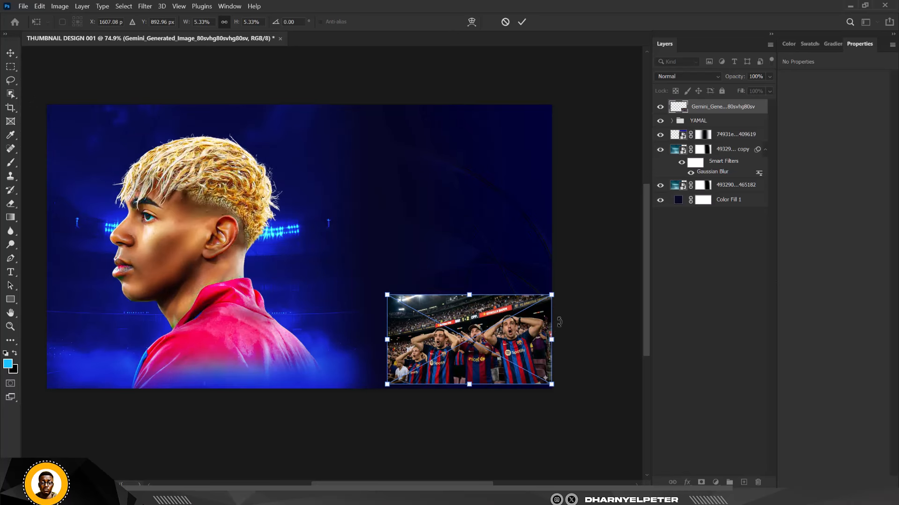
pyautogui.moveTo(551, 295); pyautogui.dragTo(617, 262)
pyautogui.moveTo(542, 345); pyautogui.dragTo(557, 352)
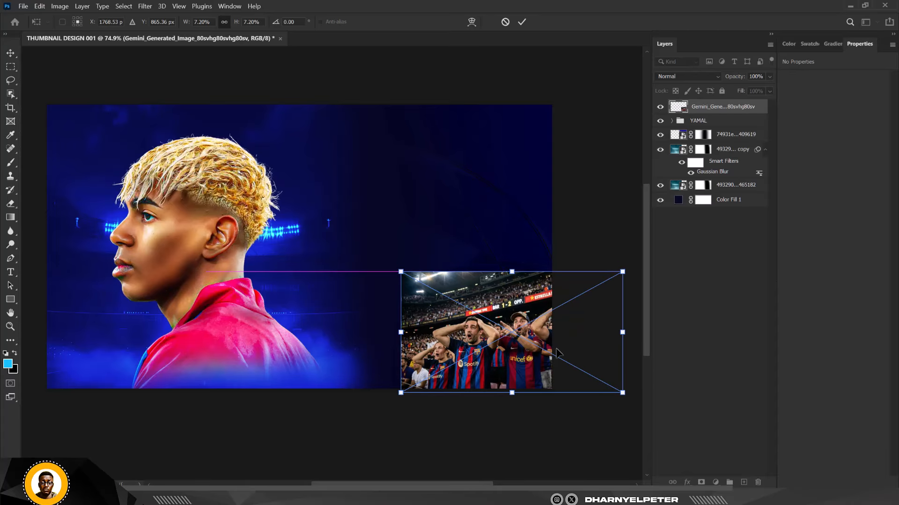
pyautogui.scroll(4, 536, 333)
pyautogui.press('Return')
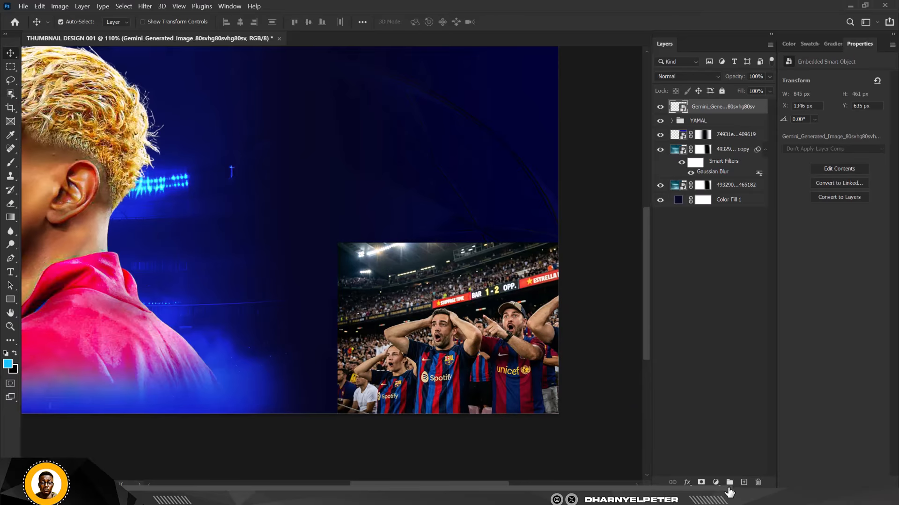
# Add a layer mask to the fan image and paint its top and left edges black with a soft brush to blend them into the background.
pyautogui.click(701, 483)
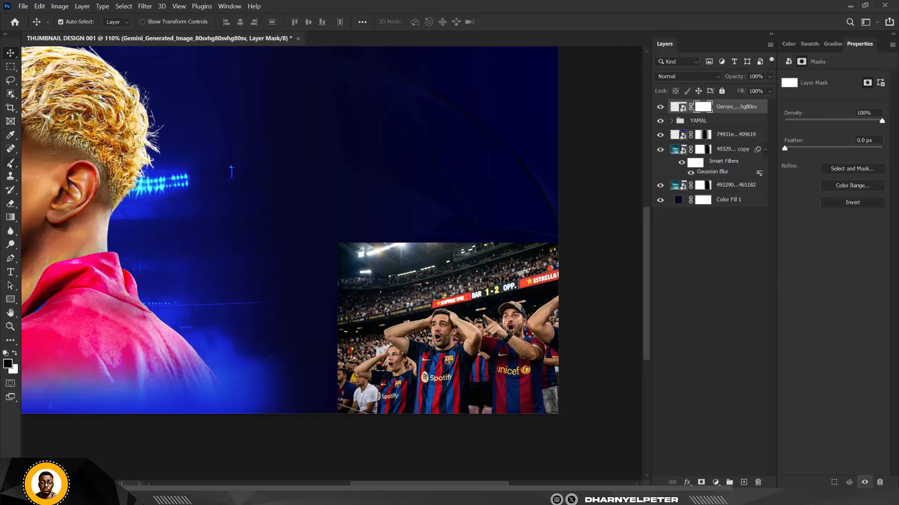
pyautogui.press('b')
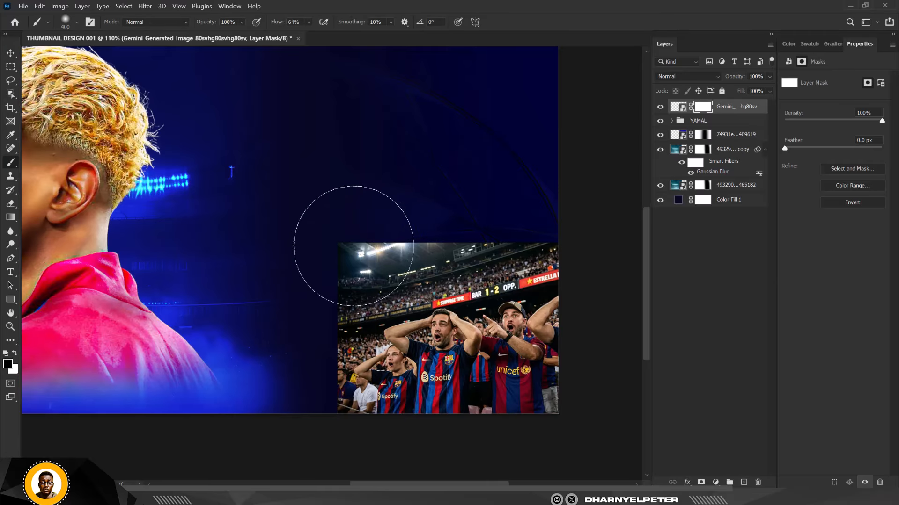
pyautogui.moveTo(354, 245)
pyautogui.mouseDown()
pyautogui.moveTo(434, 197)
pyautogui.moveTo(322, 237)
pyautogui.moveTo(284, 308)
pyautogui.moveTo(300, 296)
pyautogui.moveTo(304, 305)
pyautogui.moveTo(275, 367)
pyautogui.moveTo(272, 440)
pyautogui.mouseUp()
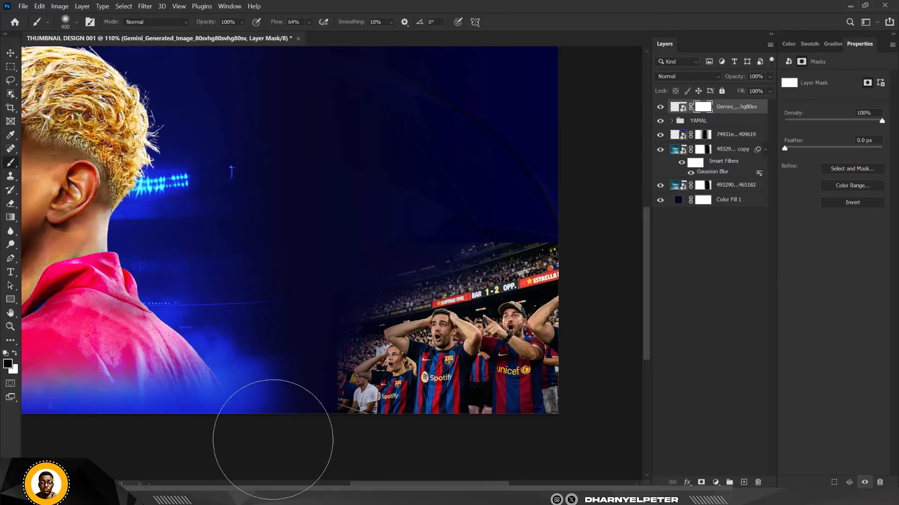
pyautogui.moveTo(311, 291); pyautogui.dragTo(343, 209)
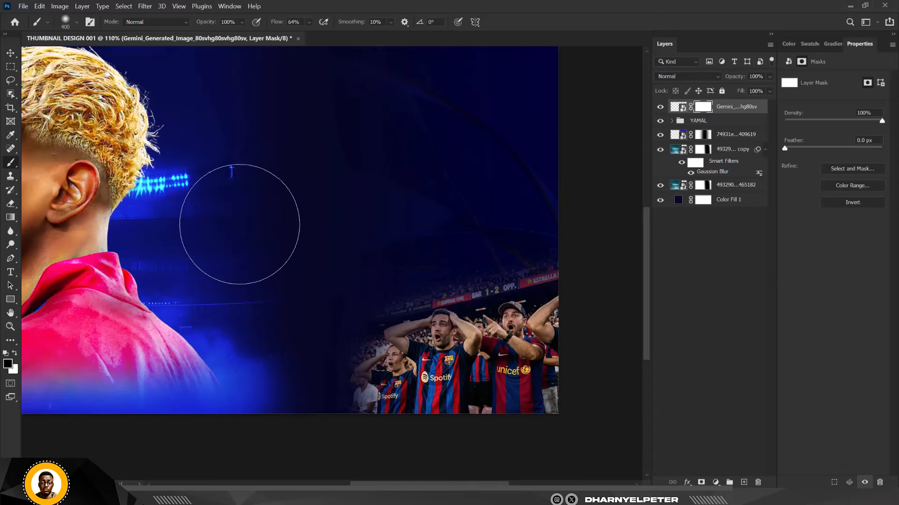
pyautogui.scroll(-5, 476, 221)
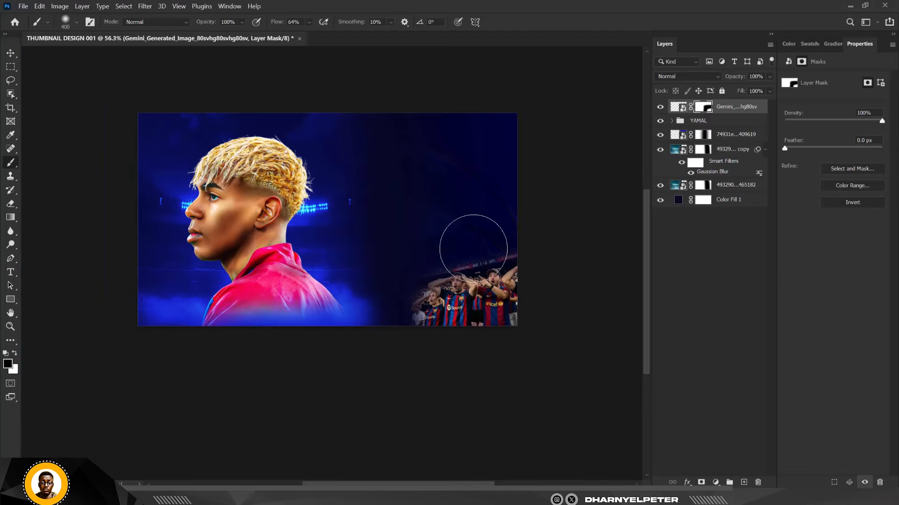
pyautogui.scroll(3, 473, 249)
pyautogui.scroll(2, 473, 215)
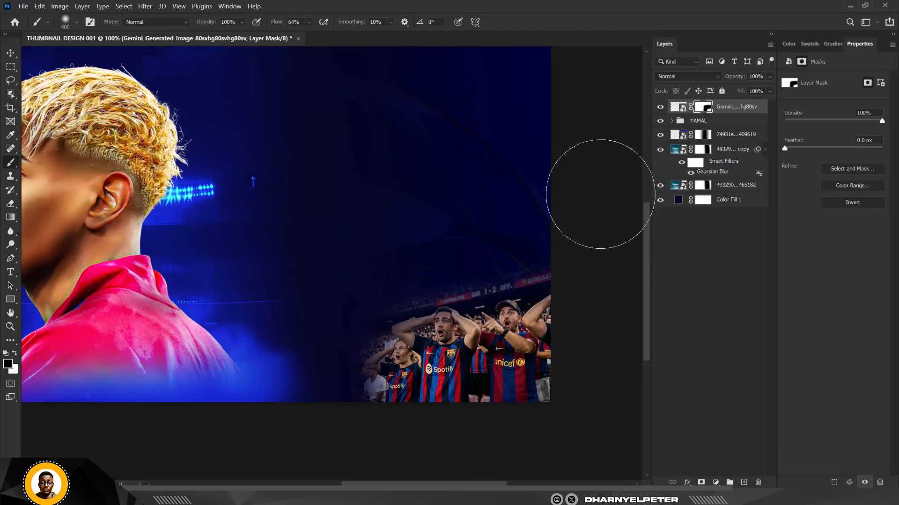
pyautogui.moveTo(343, 305); pyautogui.dragTo(346, 435)
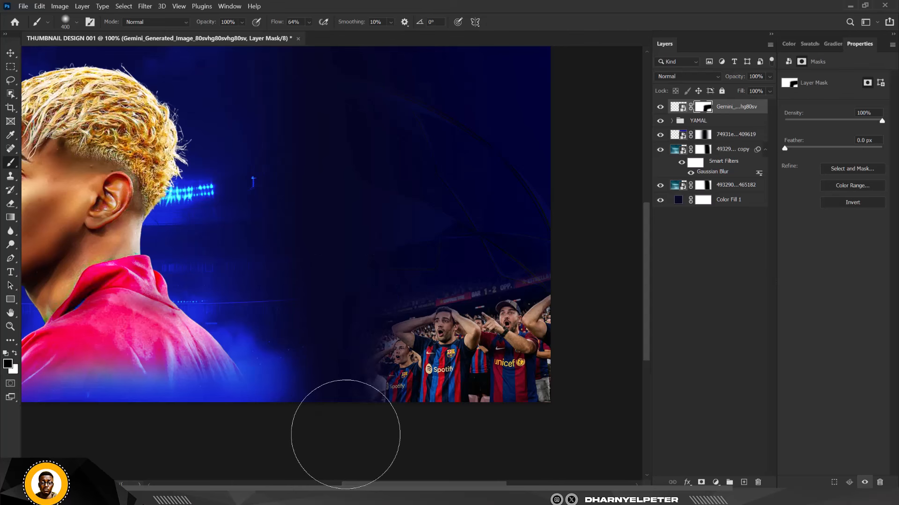
# Transform the masked fan image: rotate it about 4° clockwise, enlarge it to about 140% and shift it right.
pyautogui.scroll(-2, 311, 392)
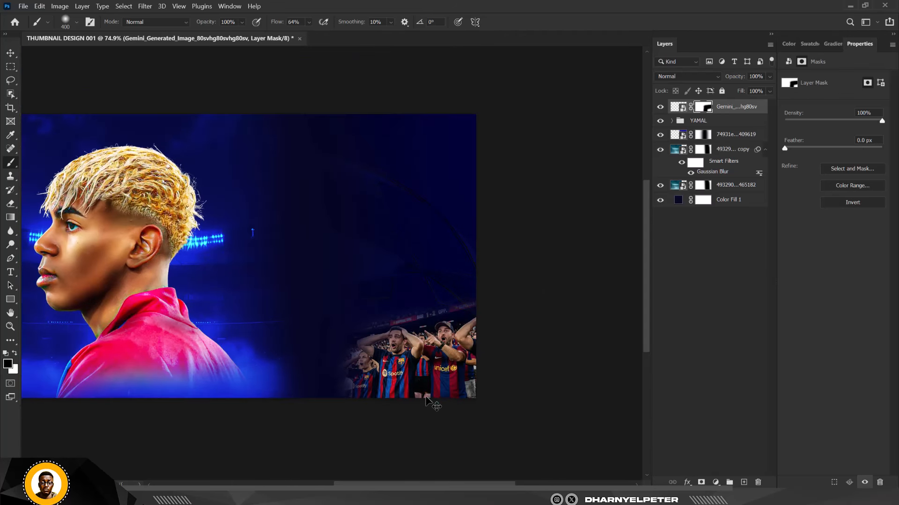
pyautogui.hotkey('ctrl', 't')
pyautogui.moveTo(558, 267); pyautogui.dragTo(575, 277)
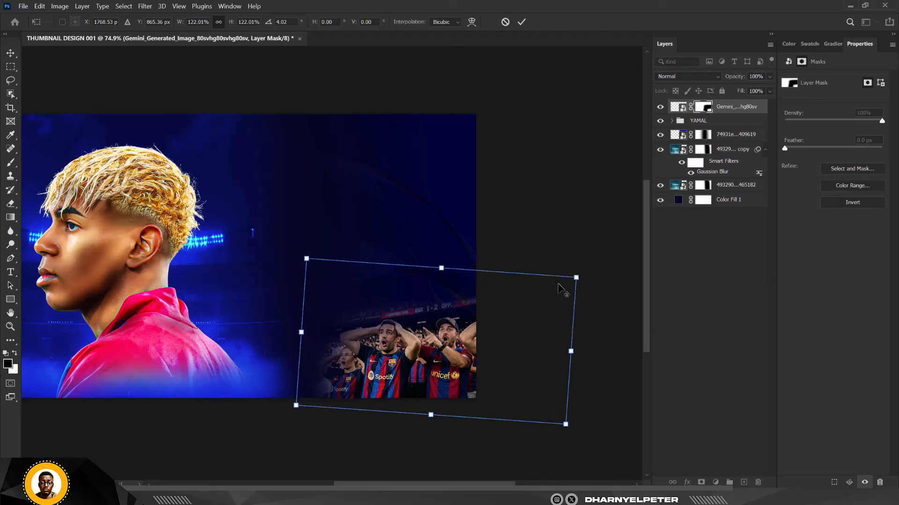
pyautogui.moveTo(425, 372); pyautogui.dragTo(436, 371)
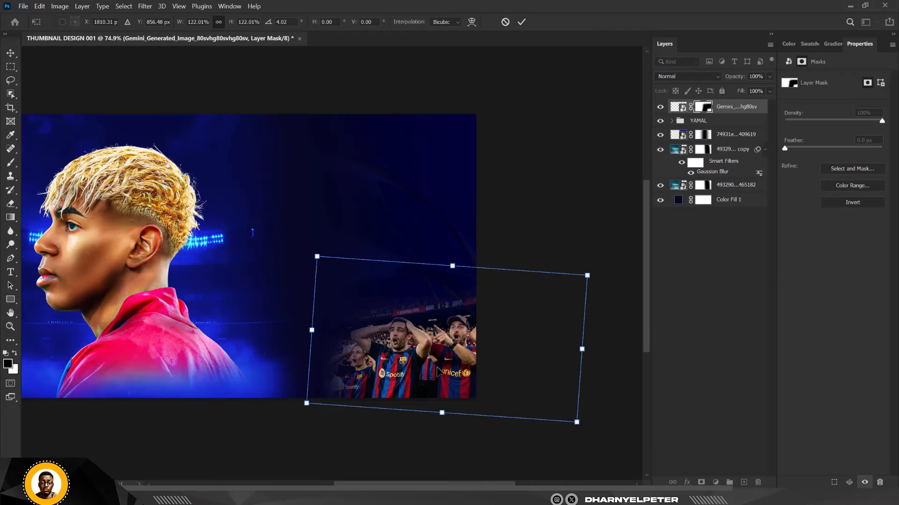
pyautogui.moveTo(586, 276); pyautogui.dragTo(628, 256)
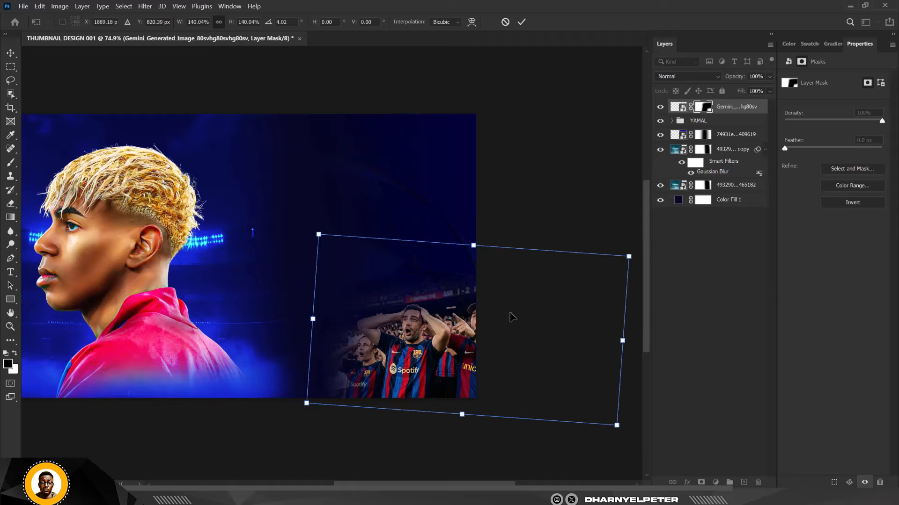
pyautogui.press('Return')
# Apply a Camera Raw filter to the fan image with Texture +54, Clarity +32 and Vibrance +33.
pyautogui.press('b')
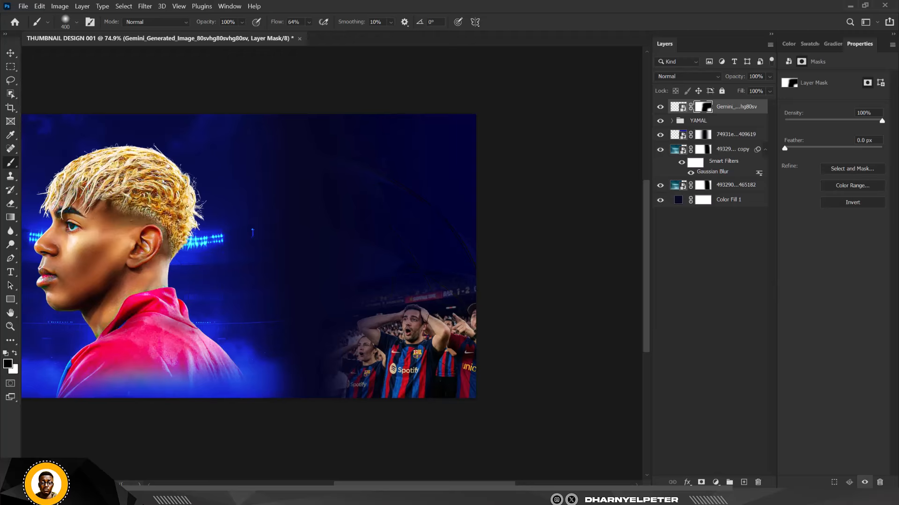
pyautogui.click(682, 107)
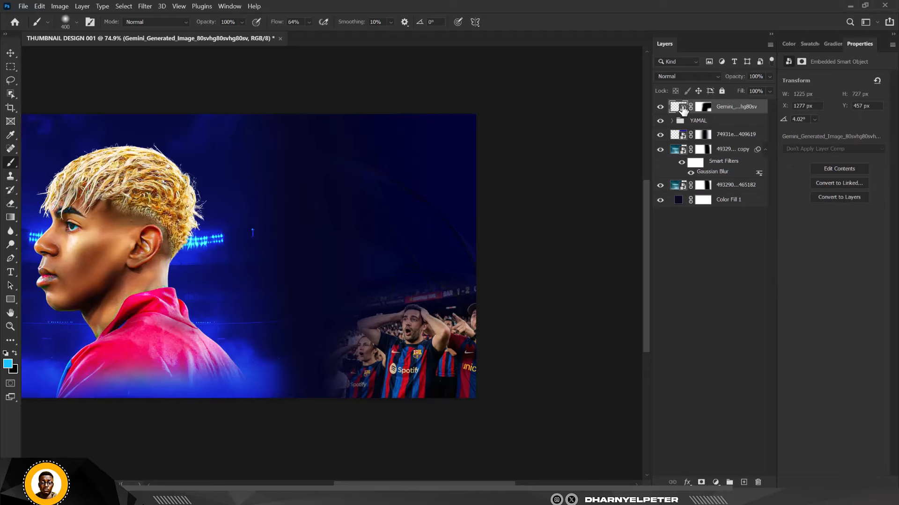
pyautogui.click(140, 6)
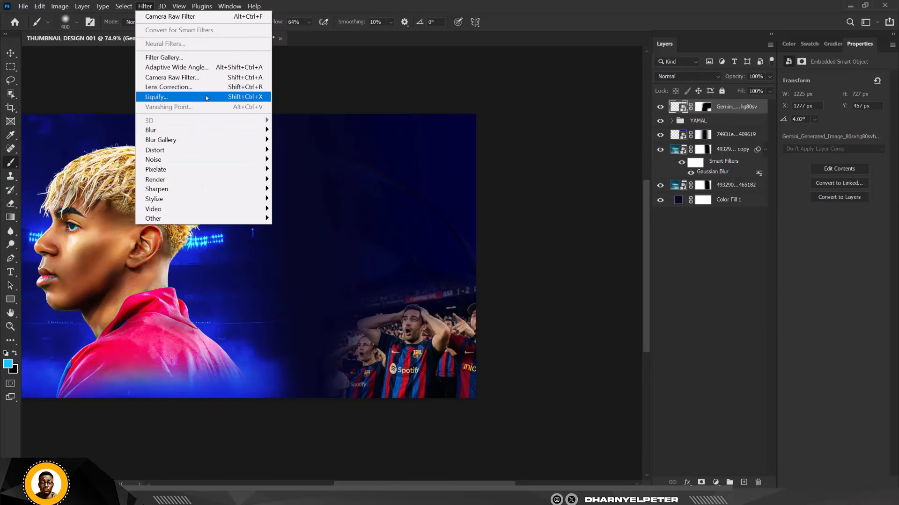
pyautogui.click(201, 80)
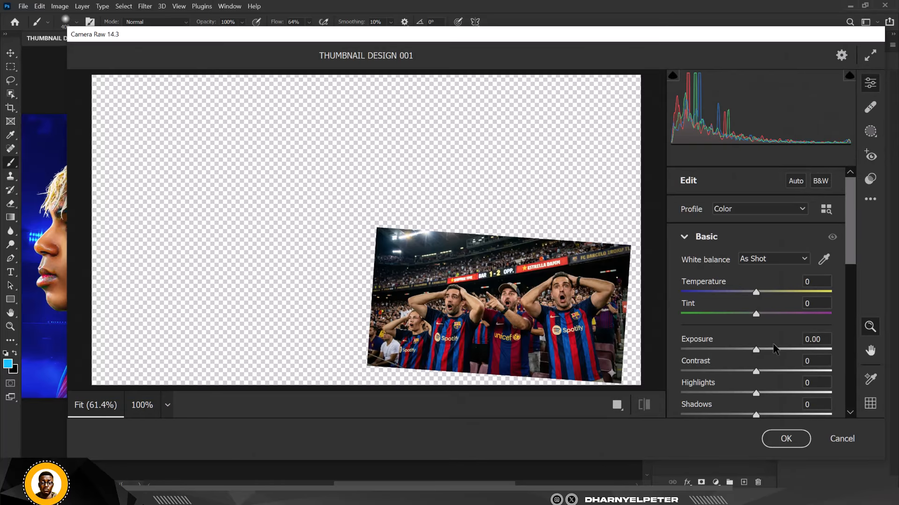
pyautogui.scroll(-2, 773, 360)
pyautogui.scroll(-2, 772, 363)
pyautogui.moveTo(757, 326); pyautogui.dragTo(796, 326)
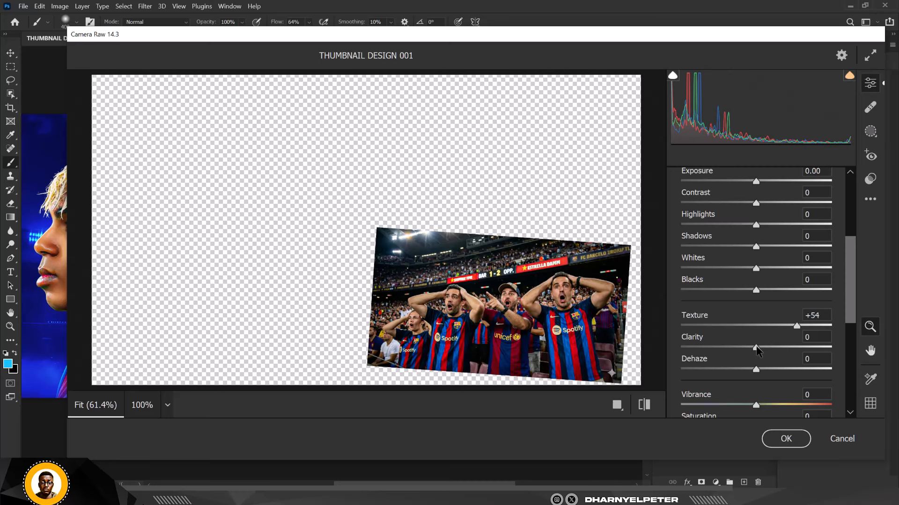
pyautogui.moveTo(756, 348); pyautogui.dragTo(780, 348)
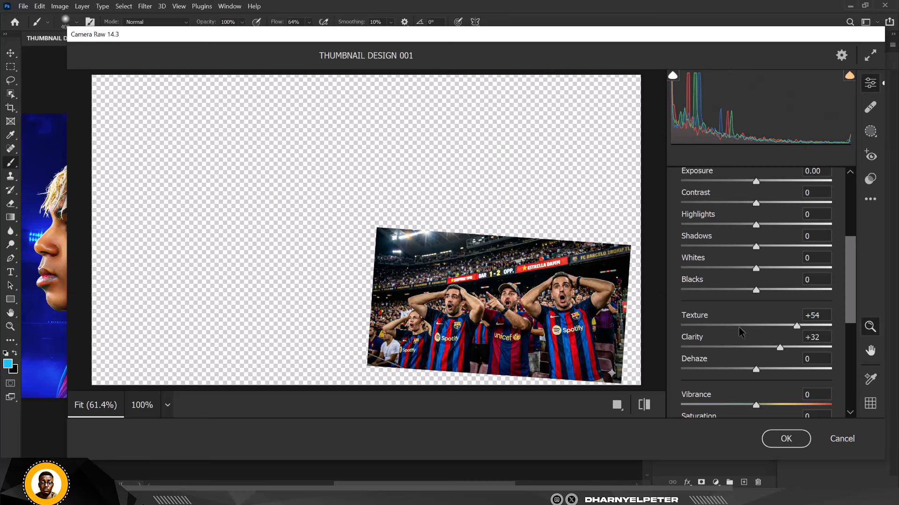
pyautogui.moveTo(755, 406); pyautogui.dragTo(777, 406)
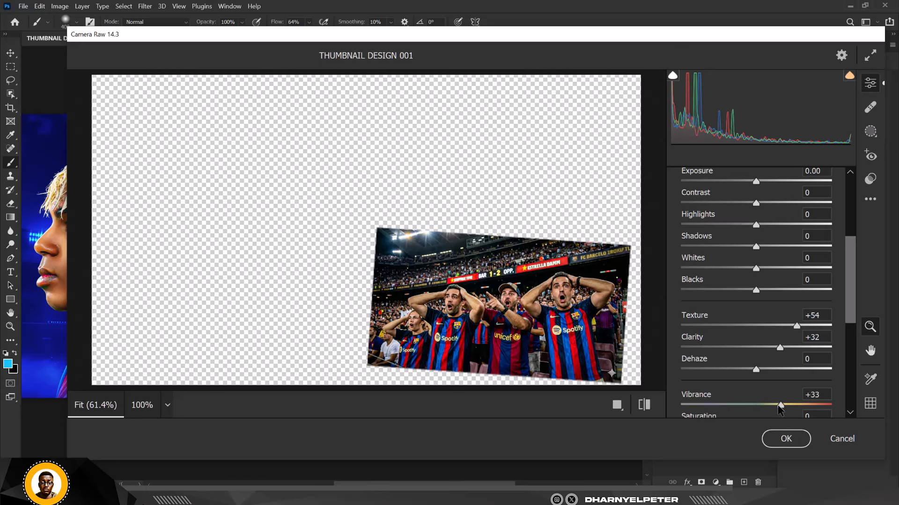
pyautogui.click(783, 438)
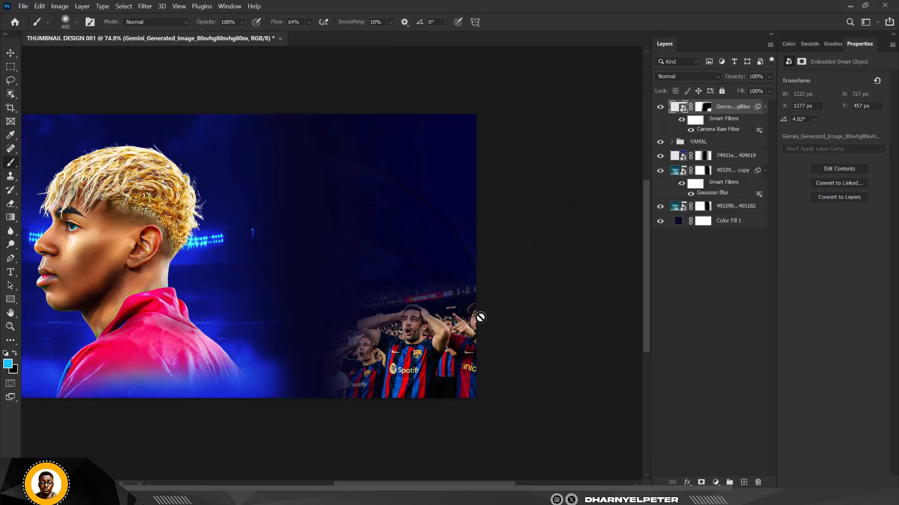
# Lower the fan image layer's opacity to 79%.
pyautogui.scroll(-4, 463, 251)
pyautogui.scroll(2, 450, 295)
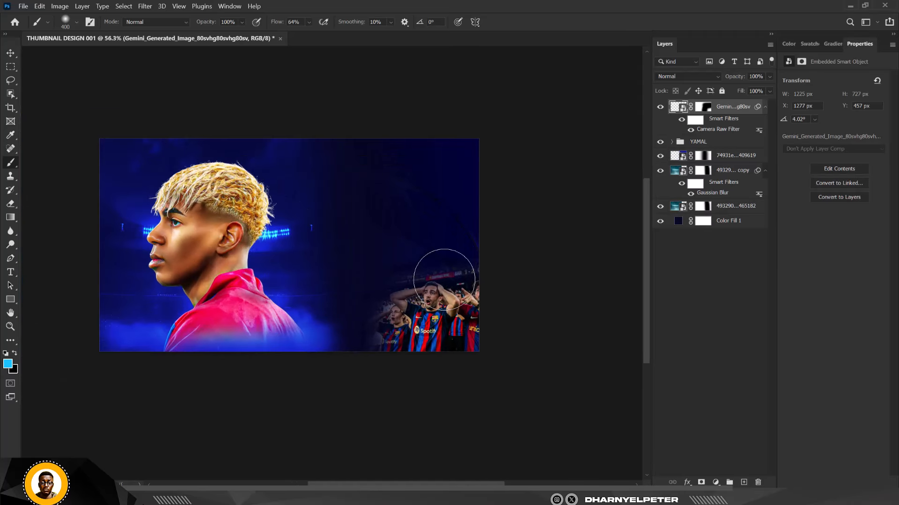
pyautogui.click(770, 77)
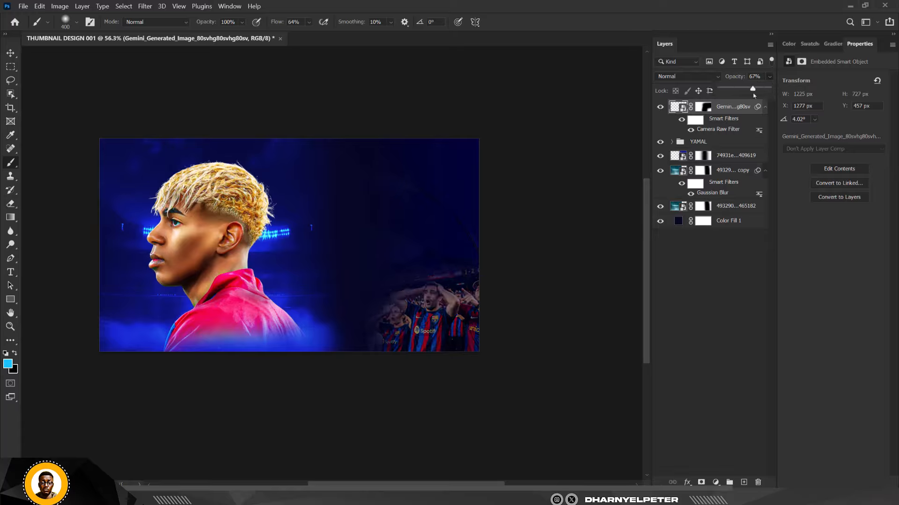
pyautogui.moveTo(754, 95); pyautogui.dragTo(752, 96)
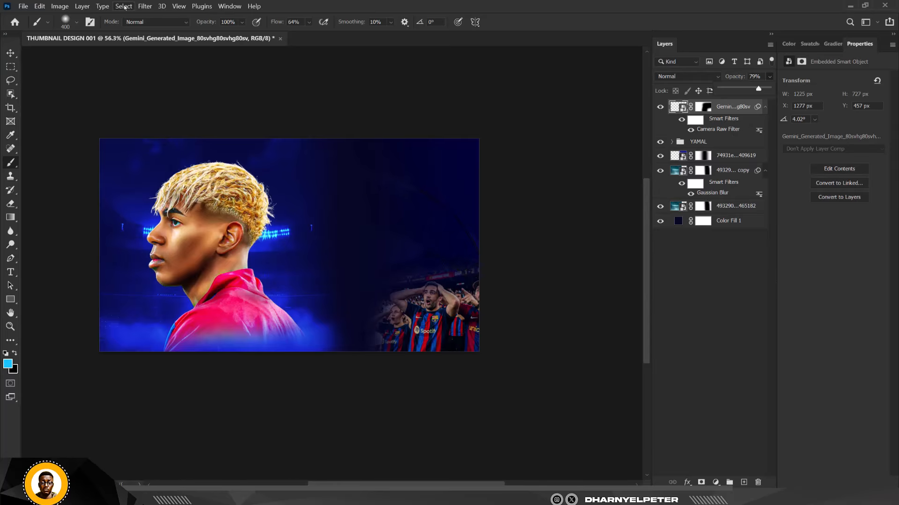
# Apply a Gaussian Blur with a radius of 1.7 pixels to the fan image.
pyautogui.click(143, 6)
pyautogui.moveTo(253, 130)
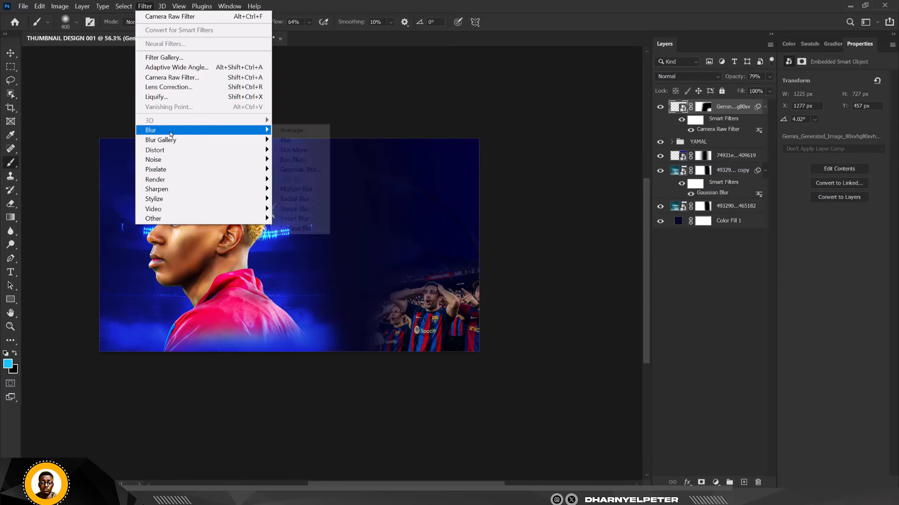
pyautogui.click(307, 173)
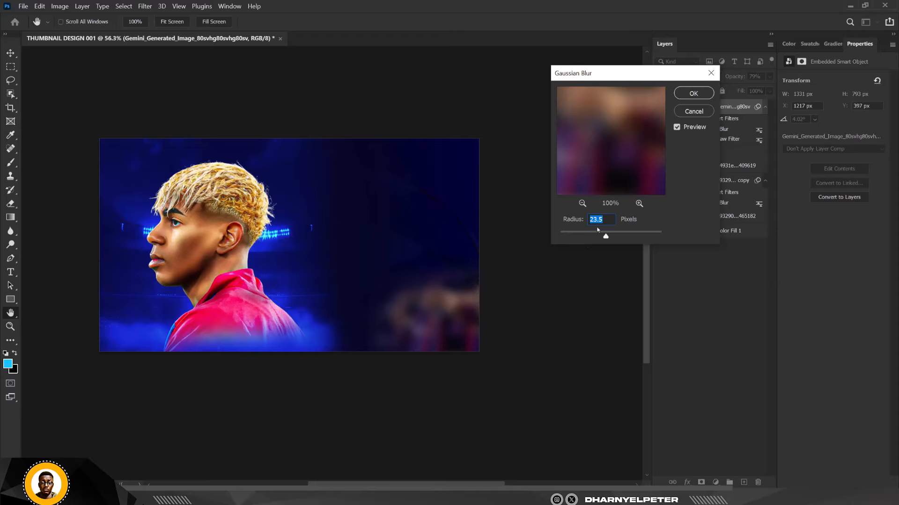
pyautogui.click(576, 237)
pyautogui.moveTo(570, 234); pyautogui.dragTo(568, 236)
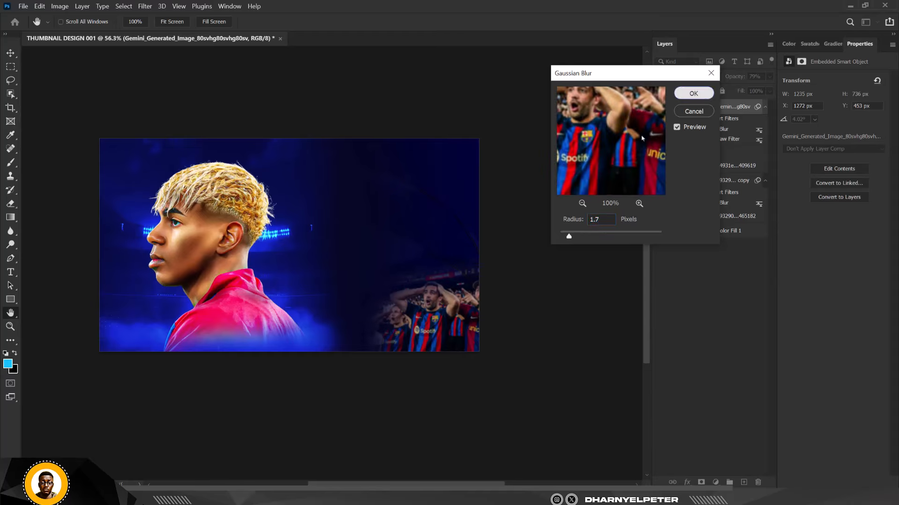
pyautogui.click(696, 97)
# Switch to the Move tool and add a new empty layer above the fan image.
pyautogui.press('b')
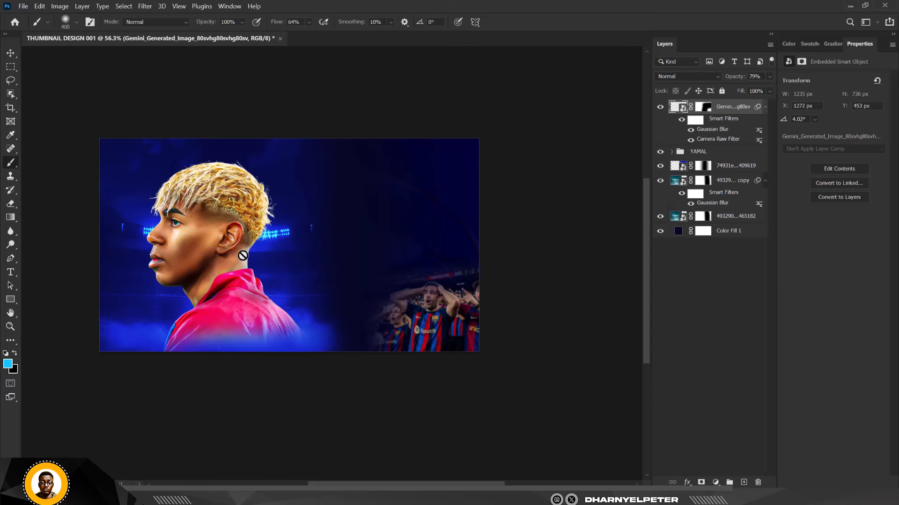
pyautogui.scroll(-2, 393, 225)
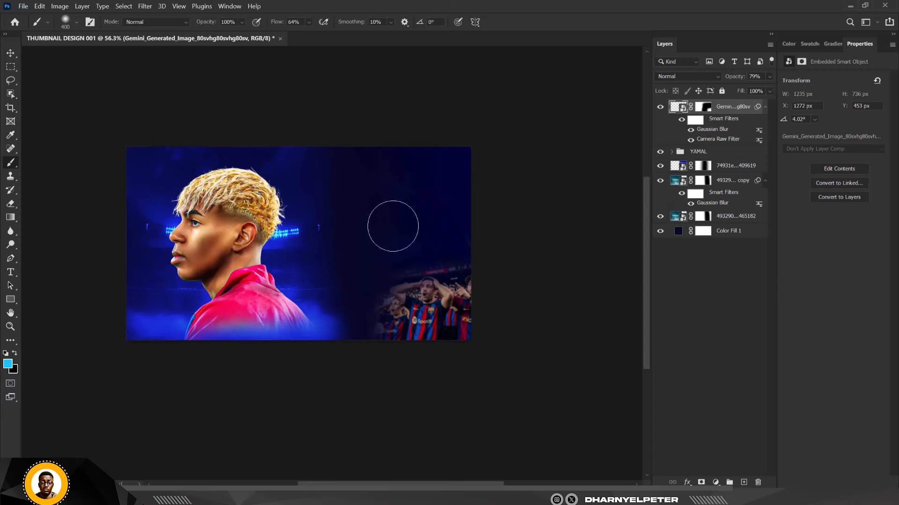
pyautogui.click(11, 54)
pyautogui.scroll(2, 279, 253)
pyautogui.scroll(1, 304, 268)
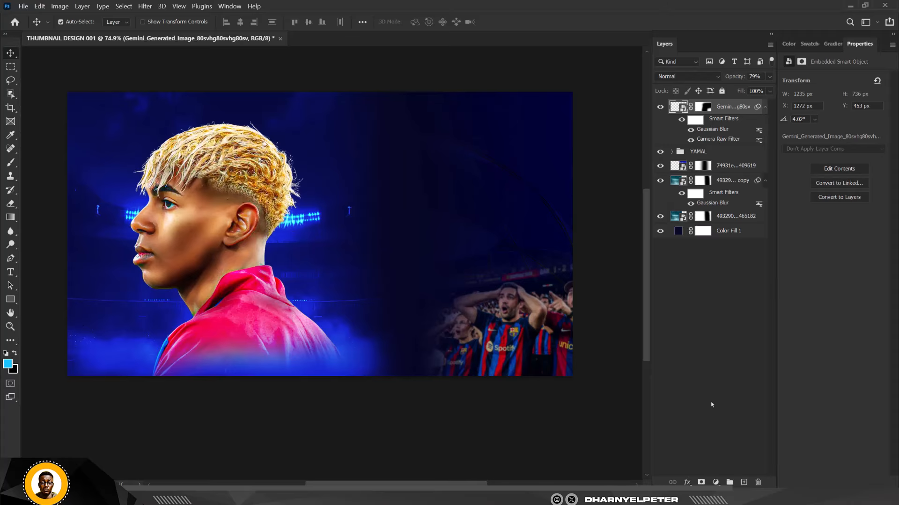
pyautogui.click(743, 482)
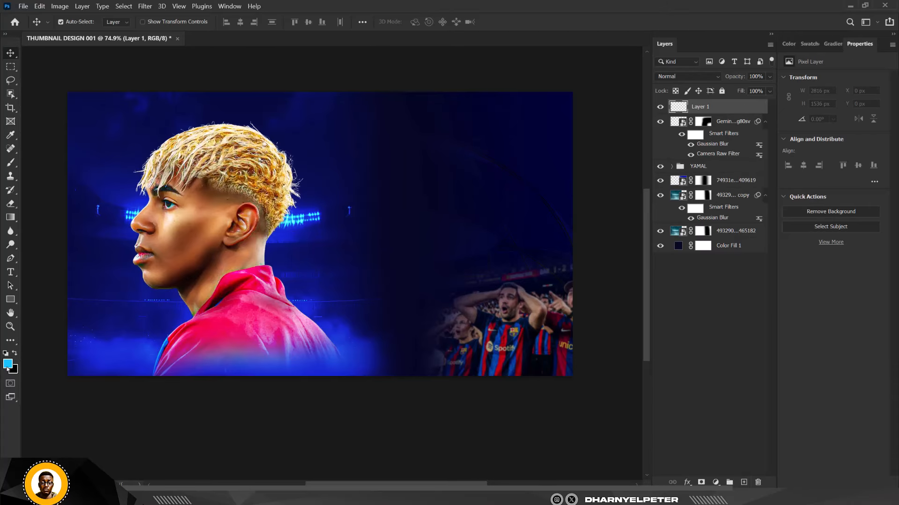
# Paint a soft glow in #11c2ff on the new layer with a 900 px brush along the canvas's lower edge, over the jacket and fans.
pyautogui.click(7, 365)
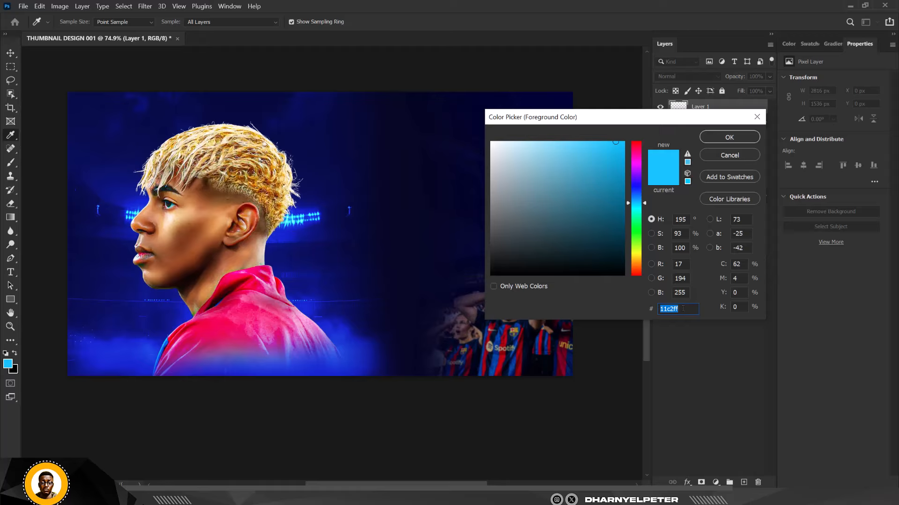
pyautogui.click(729, 137)
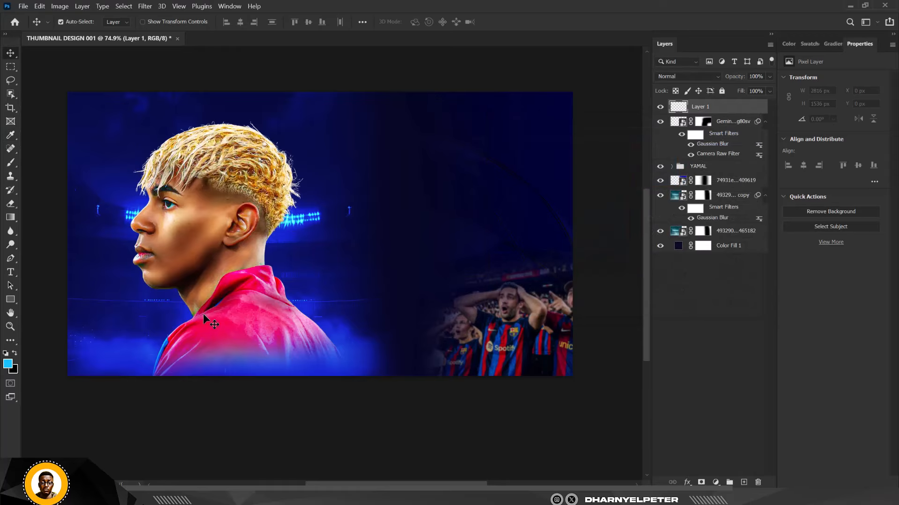
pyautogui.press('b')
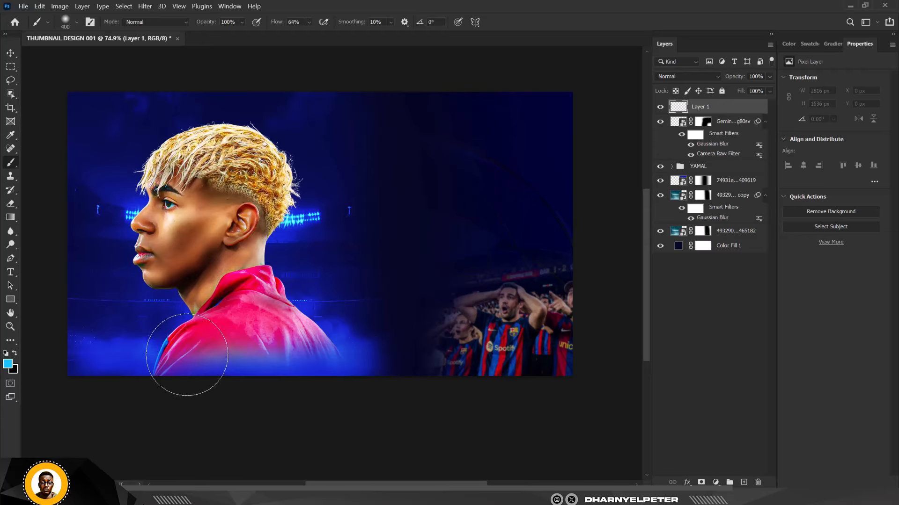
pyautogui.press(']')
pyautogui.press(']')
pyautogui.press(']')
pyautogui.press(']')
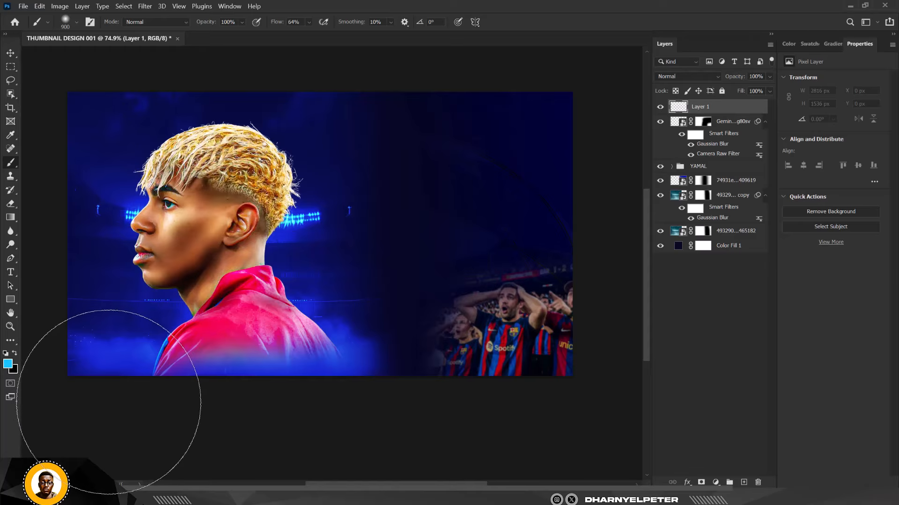
pyautogui.moveTo(146, 396)
pyautogui.mouseDown()
pyautogui.moveTo(333, 389)
pyautogui.moveTo(355, 411)
pyautogui.mouseUp()
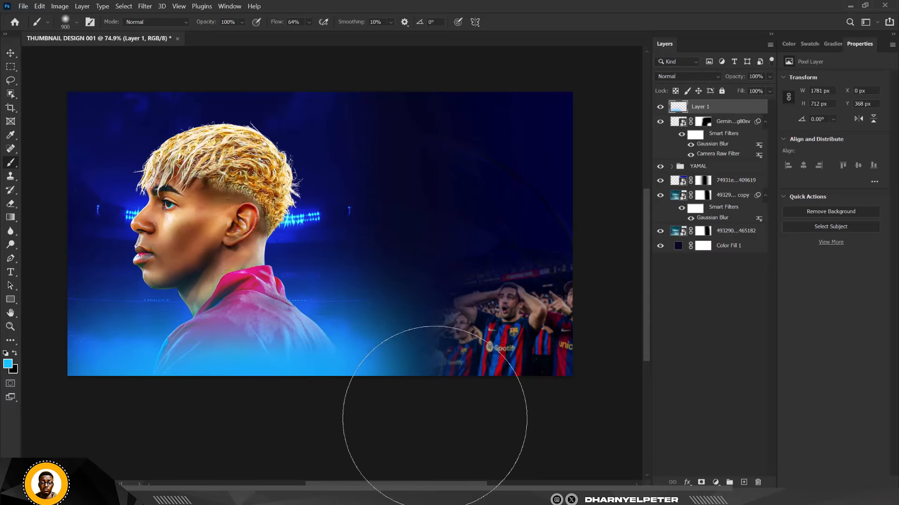
pyautogui.moveTo(631, 392); pyautogui.dragTo(532, 409)
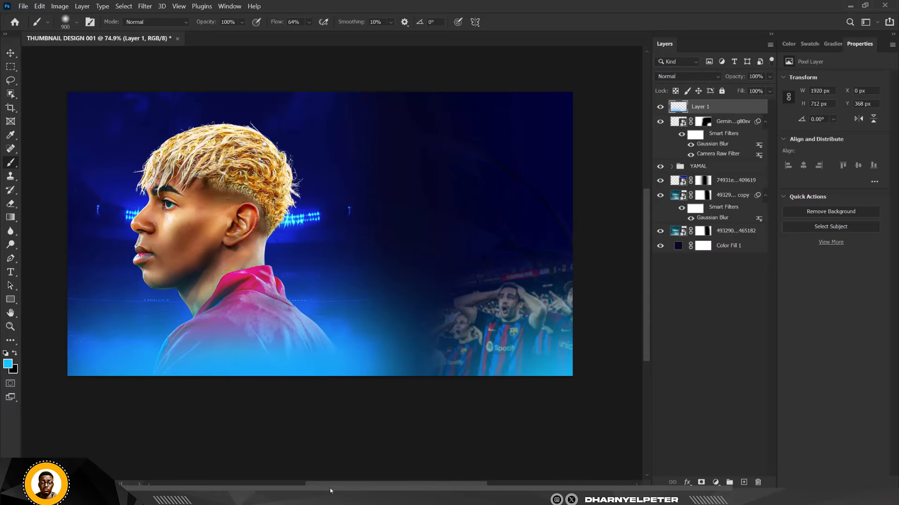
# Set the painted glow layer's blend mode to Linear Dodge (Add) and return to the Move tool.
pyautogui.scroll(-2, 324, 401)
pyautogui.scroll(3, 323, 396)
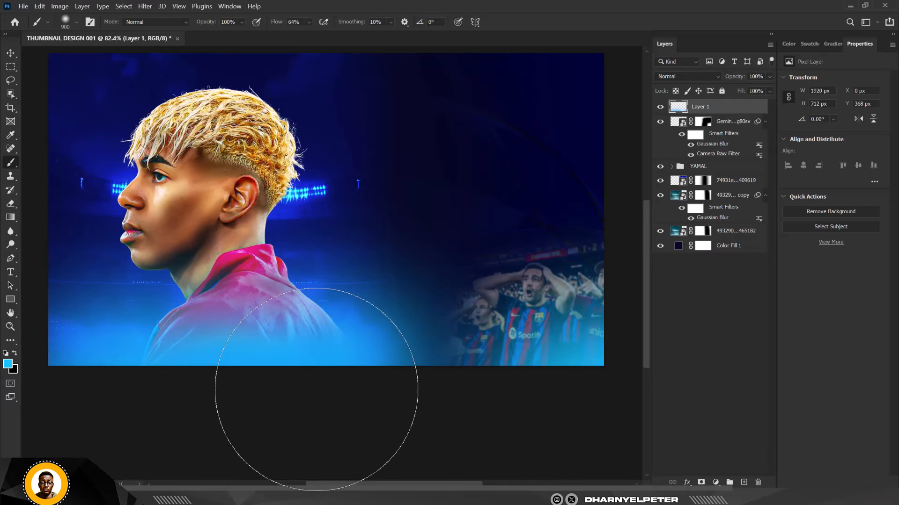
pyautogui.scroll(-2, 347, 322)
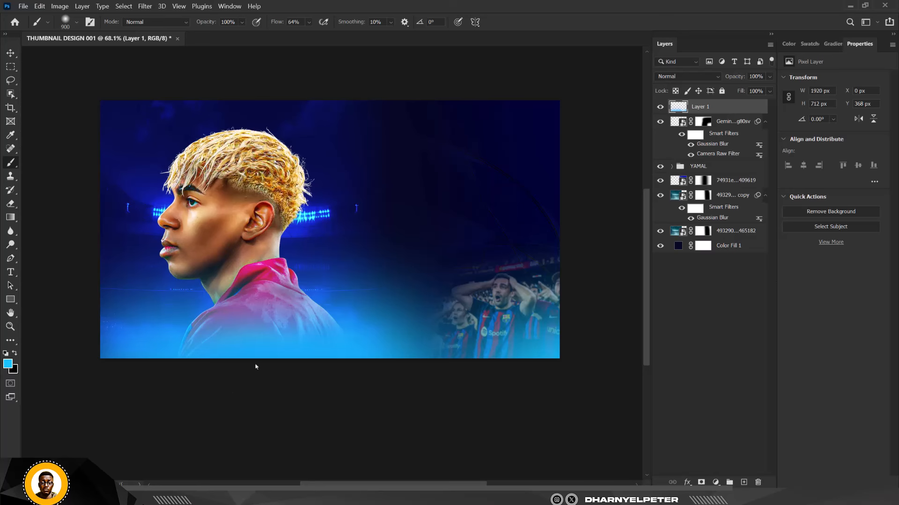
pyautogui.scroll(1, 277, 342)
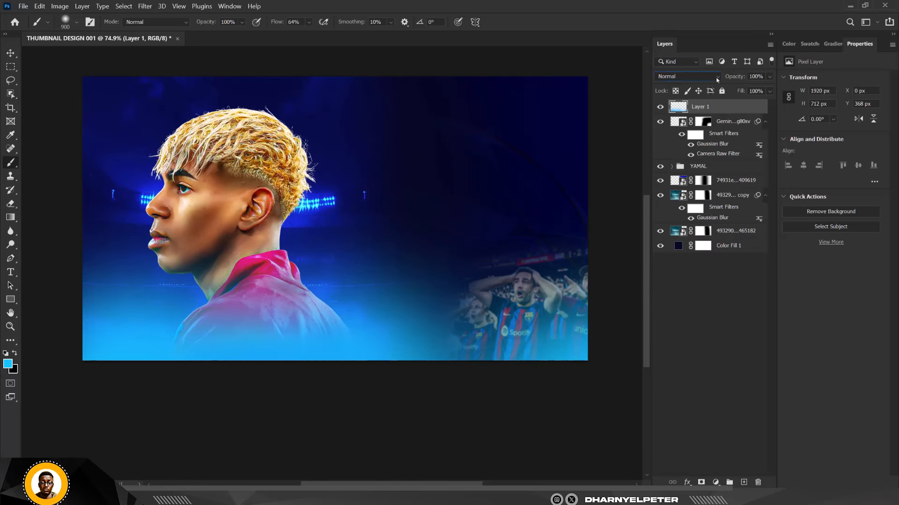
pyautogui.click(717, 79)
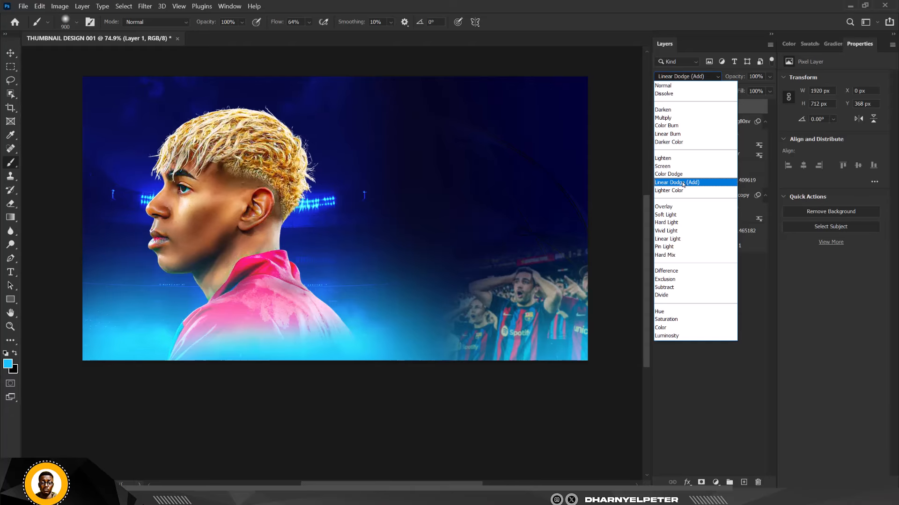
pyautogui.click(682, 183)
pyautogui.press('v')
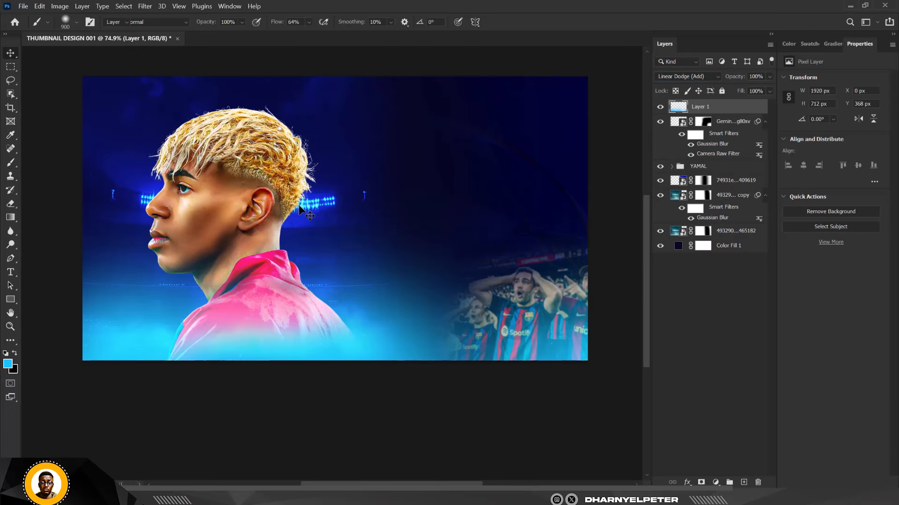
pyautogui.scroll(-4, 298, 212)
pyautogui.scroll(5, 296, 206)
pyautogui.scroll(-2, 296, 206)
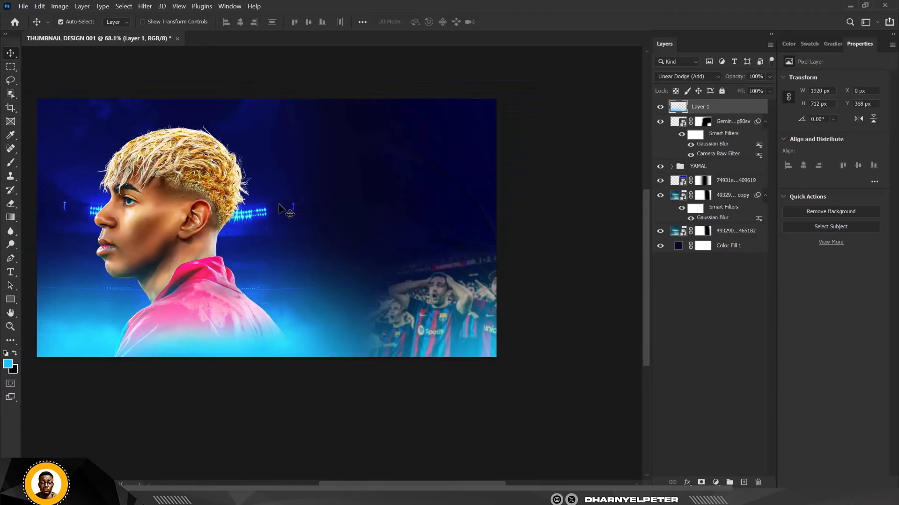
pyautogui.scroll(2, 296, 206)
pyautogui.scroll(-1, 220, 229)
pyautogui.scroll(-1, 220, 230)
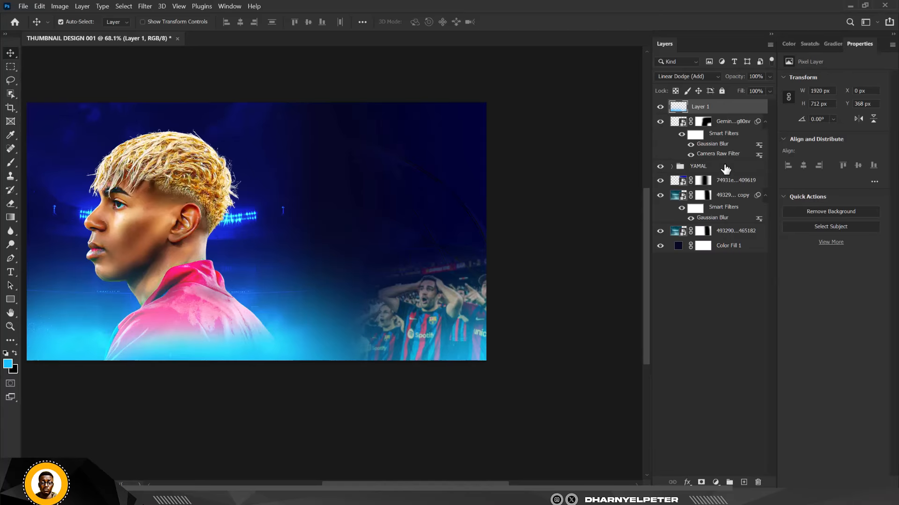
# Rename the painted glow layer to LIGHT.
pyautogui.click(723, 167)
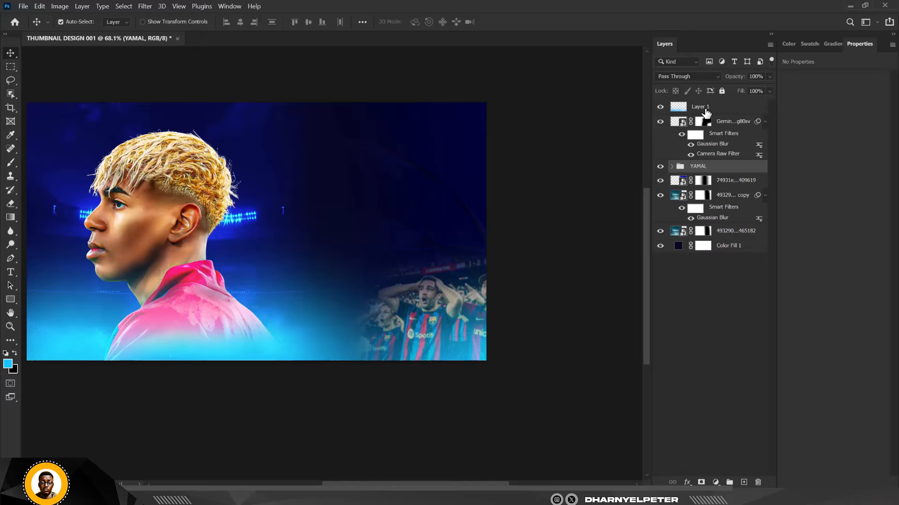
pyautogui.doubleClick(700, 107)
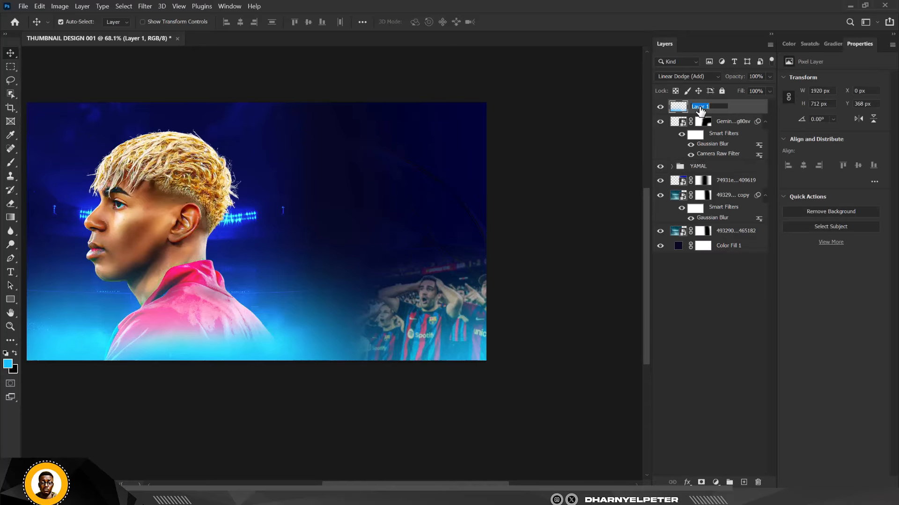
pyautogui.write('LIGHT')
pyautogui.press('Return')
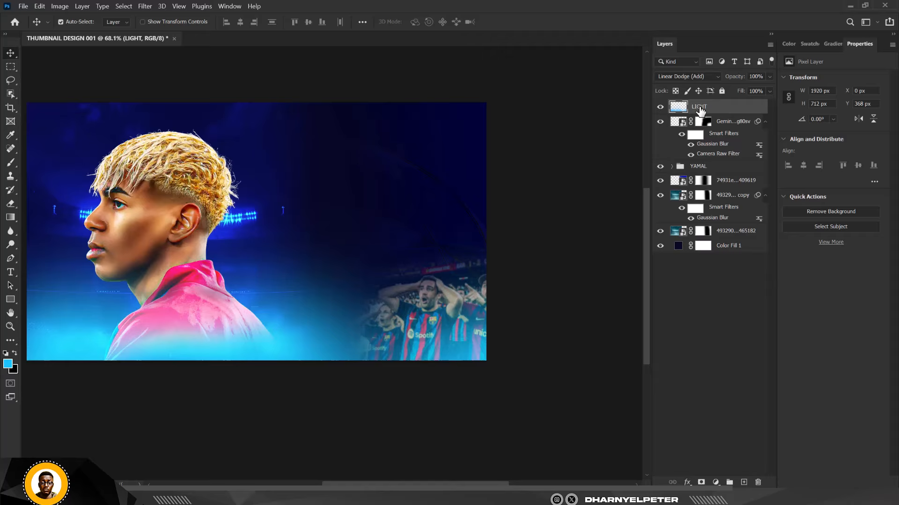
# Add a solid color fill layer in #11c2ff above the YAMAL group and clip it to that group.
pyautogui.click(714, 166)
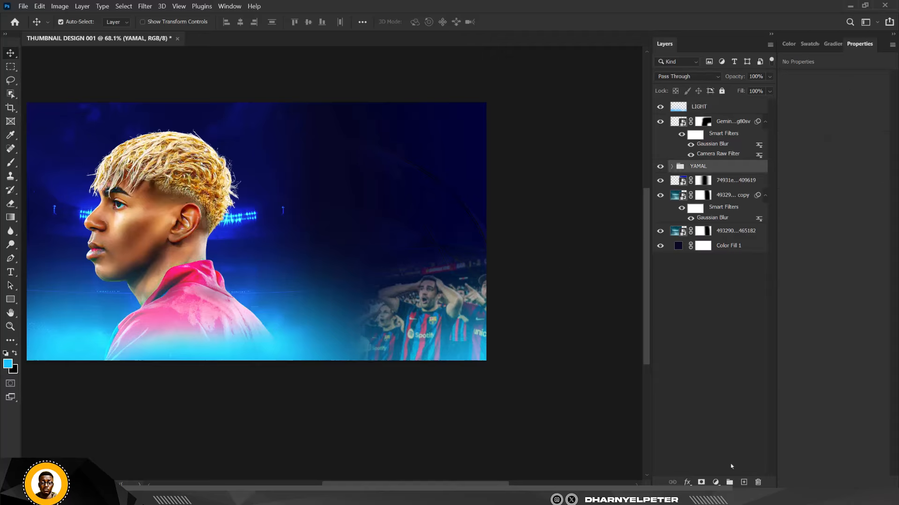
pyautogui.click(716, 483)
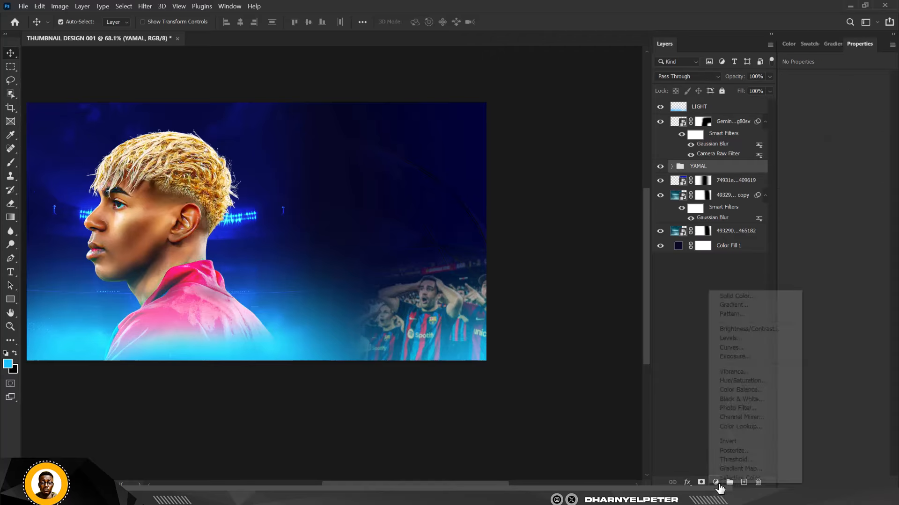
pyautogui.click(744, 296)
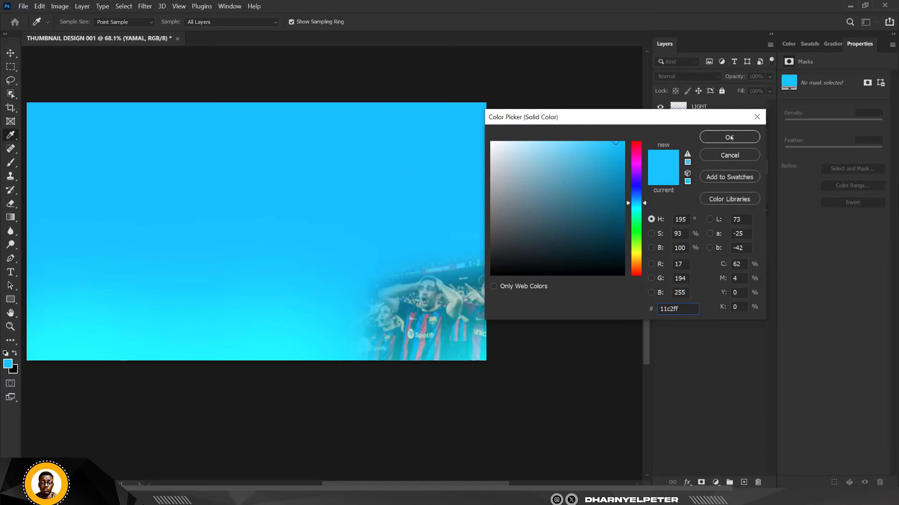
pyautogui.click(730, 138)
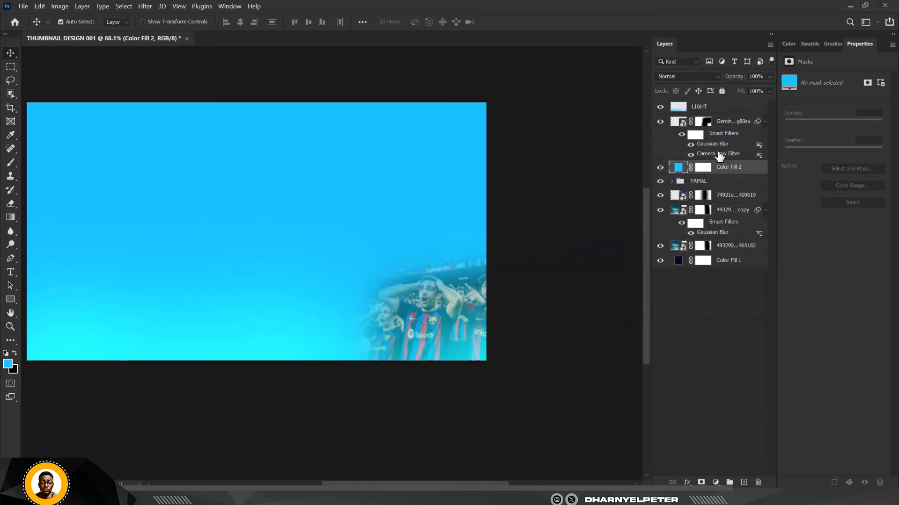
pyautogui.rightClick(754, 174)
pyautogui.click(654, 242)
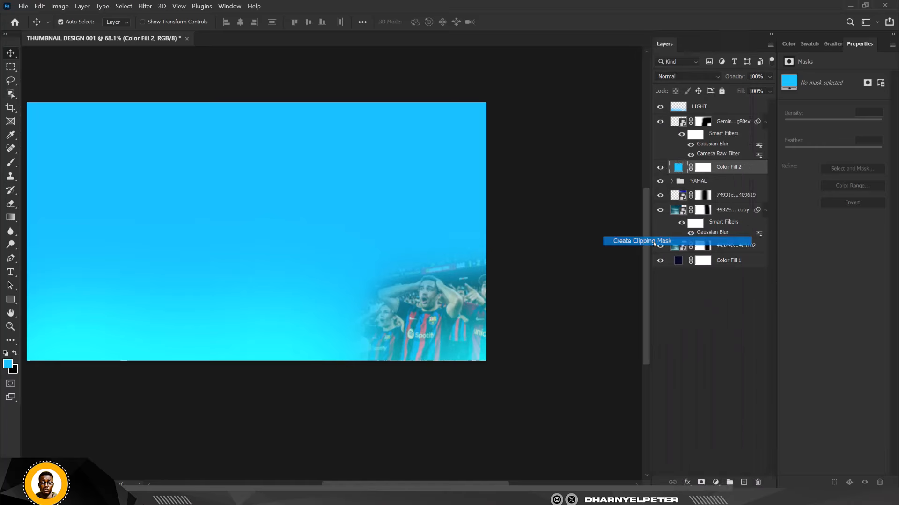
pyautogui.scroll(-2, 292, 222)
pyautogui.scroll(3, 134, 210)
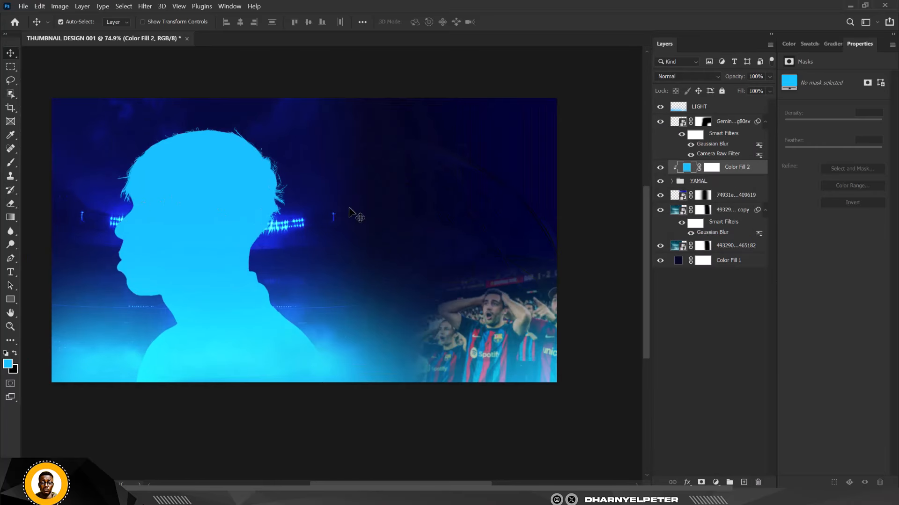
# Invert the clipped fill's mask and paint white with a 250 px brush along the player's back, neck and crown to form a rim light.
pyautogui.click(706, 170)
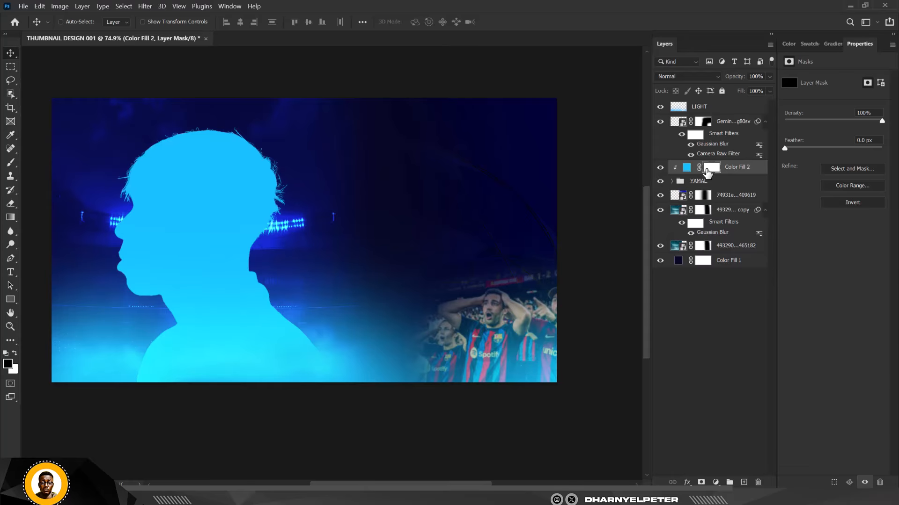
pyautogui.hotkey('ctrl', 'i')
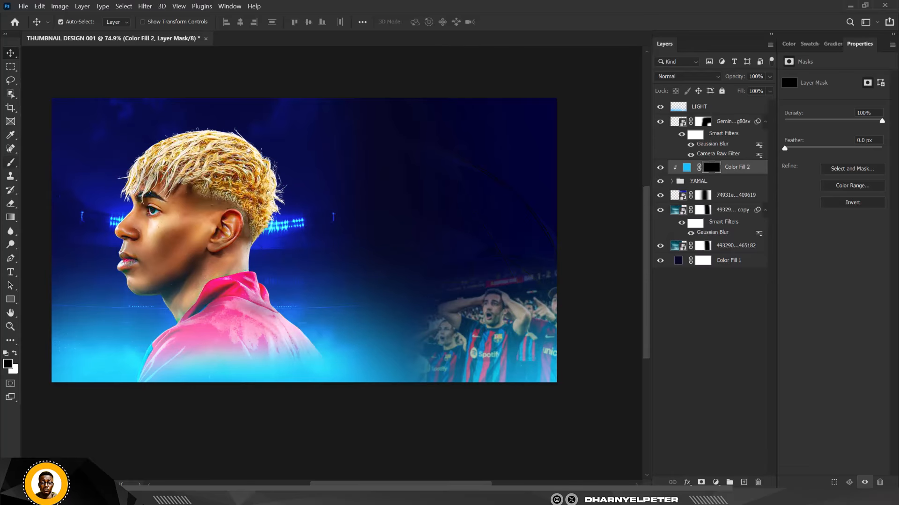
pyautogui.press('b')
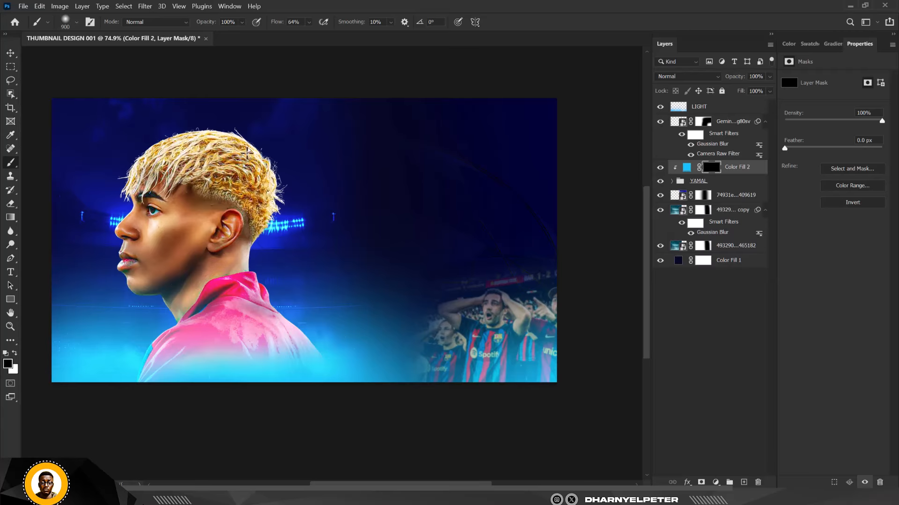
pyautogui.press('[')
pyautogui.press('[')
pyautogui.press('[')
pyautogui.press('[')
pyautogui.press('[')
pyautogui.press('[')
pyautogui.press('[')
pyautogui.click(15, 354)
pyautogui.moveTo(286, 151)
pyautogui.mouseDown()
pyautogui.moveTo(298, 198)
pyautogui.moveTo(275, 249)
pyautogui.moveTo(284, 288)
pyautogui.mouseUp()
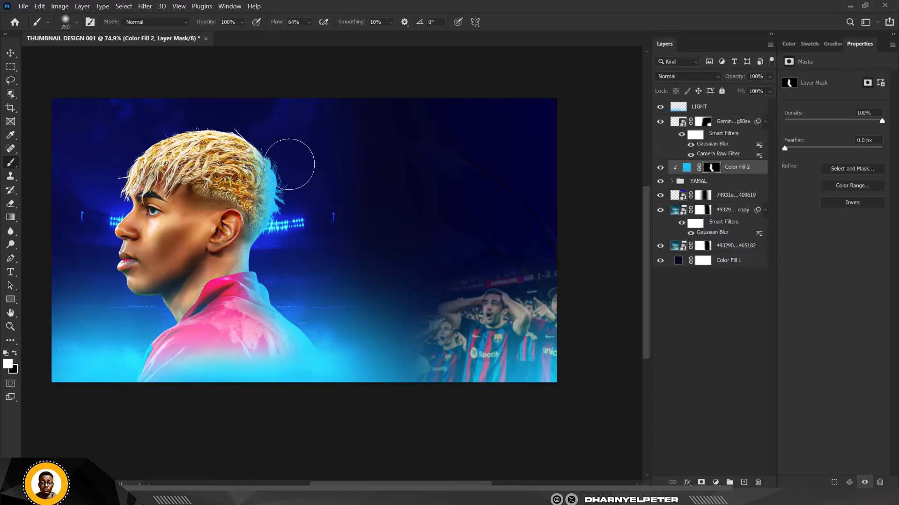
pyautogui.moveTo(292, 133)
pyautogui.mouseDown()
pyautogui.moveTo(216, 103)
pyautogui.moveTo(146, 106)
pyautogui.moveTo(253, 107)
pyautogui.moveTo(125, 103)
pyautogui.mouseUp()
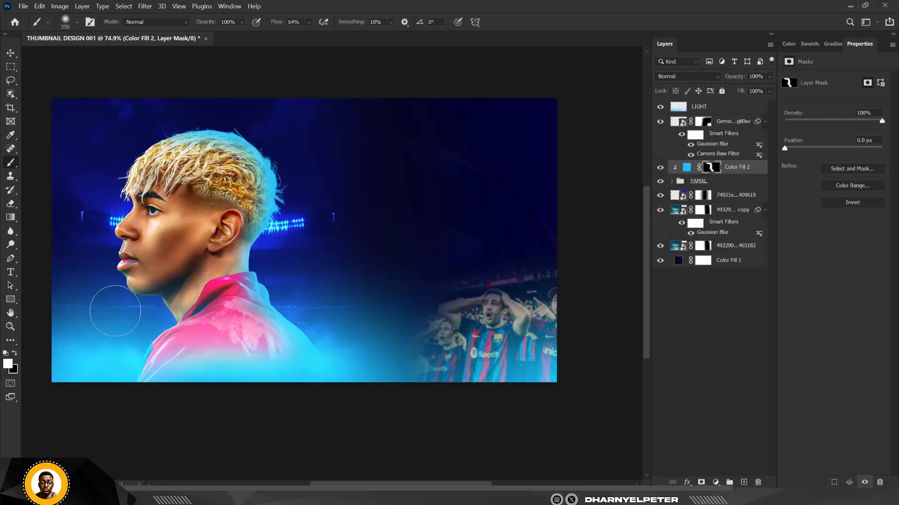
# Extend the blue rim light with a 90 px white brush along the front hair, face profile, chin, front of the neck and shoulder.
pyautogui.scroll(8, 95, 227)
pyautogui.press('[')
pyautogui.press('[')
pyautogui.press('[')
pyautogui.press('[')
pyautogui.press('[')
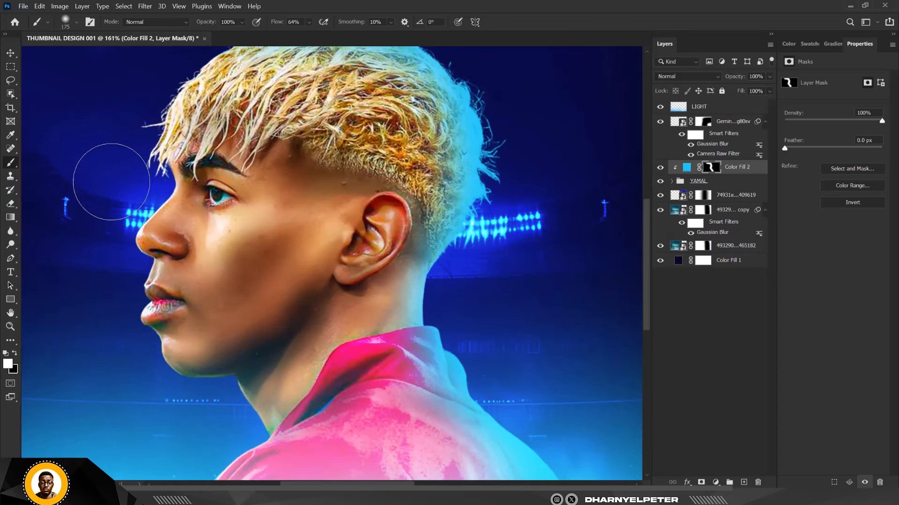
pyautogui.press('[')
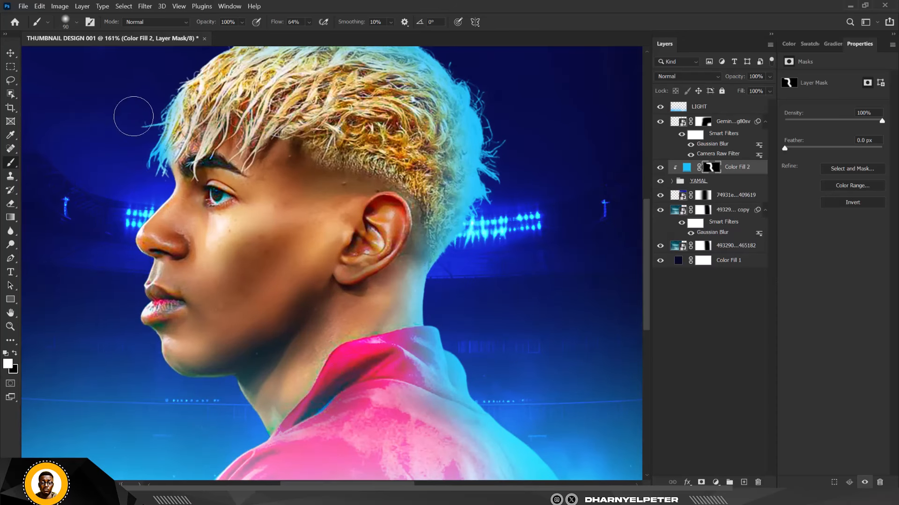
pyautogui.scroll(-4, 119, 160)
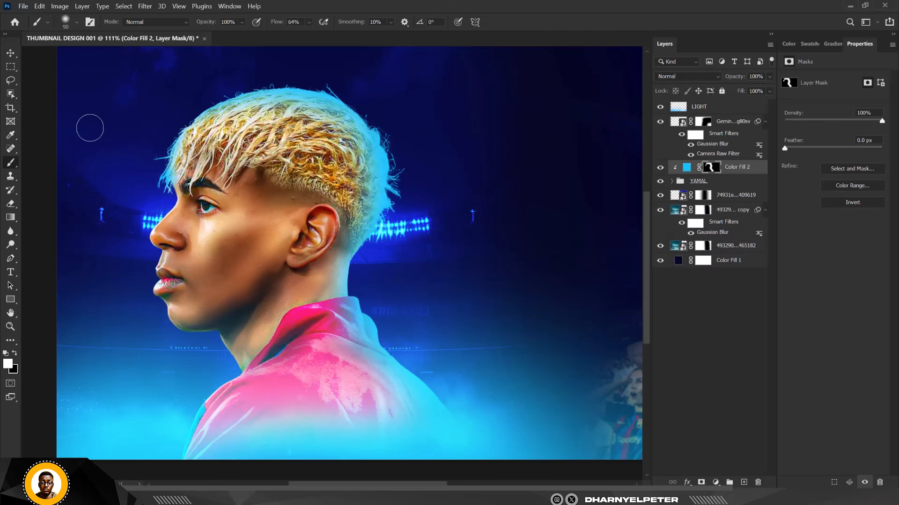
pyautogui.press('x')
pyautogui.press('x')
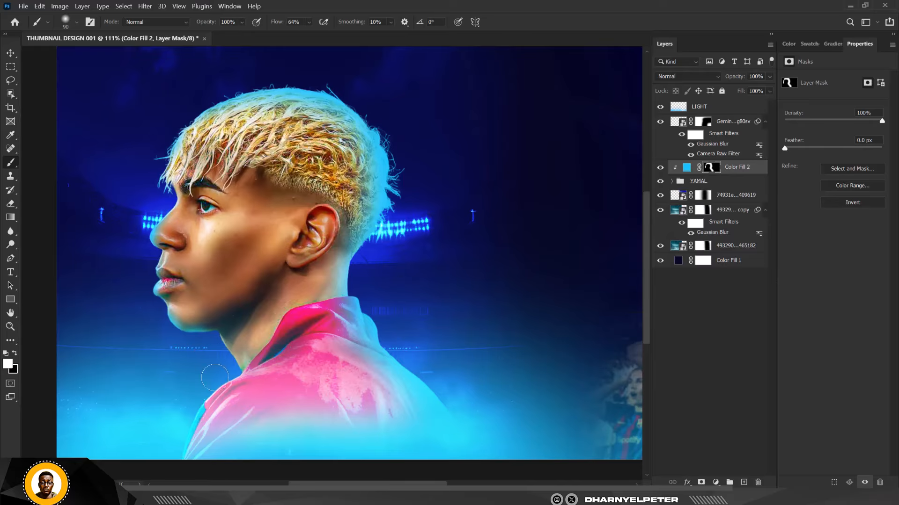
pyautogui.moveTo(209, 343); pyautogui.dragTo(217, 380)
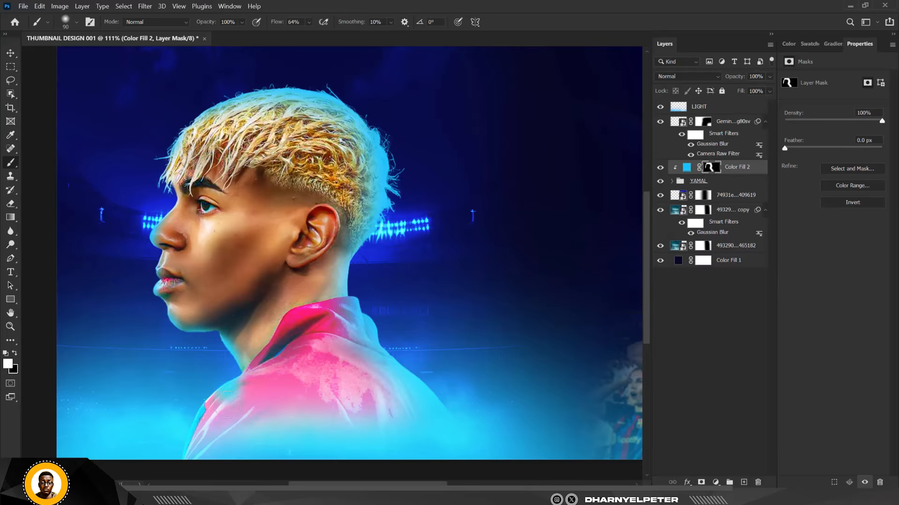
# Paint black on the fill's mask to trim the blue rim light around the front of the shoulder and neck.
pyautogui.scroll(-5, 202, 403)
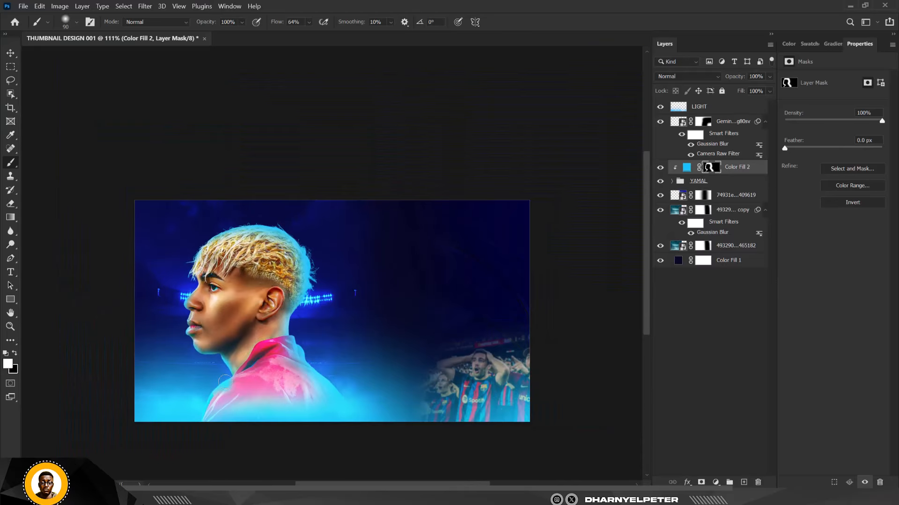
pyautogui.scroll(4, 211, 399)
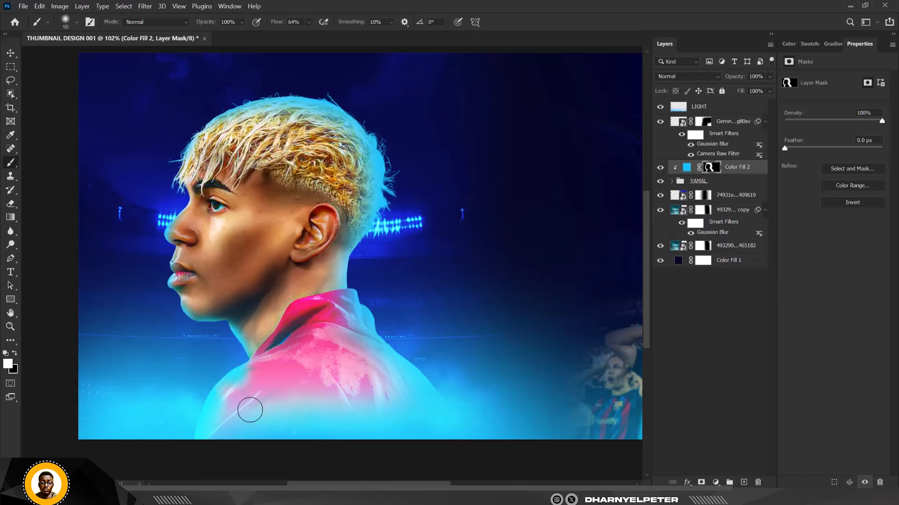
pyautogui.scroll(1, 247, 408)
pyautogui.press('x')
pyautogui.moveTo(252, 383)
pyautogui.mouseDown()
pyautogui.moveTo(217, 407)
pyautogui.moveTo(210, 450)
pyautogui.moveTo(241, 381)
pyautogui.moveTo(249, 318)
pyautogui.mouseUp()
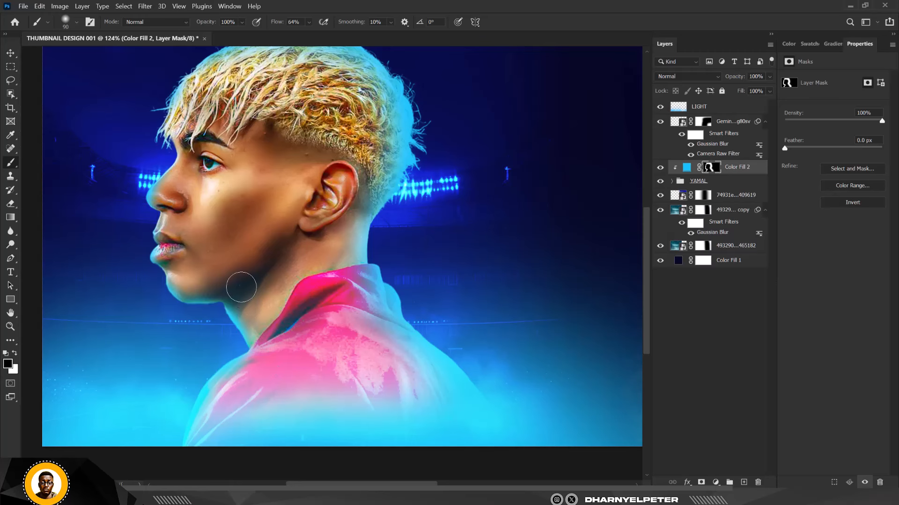
# Trim more of the blue rim light under the jaw and down the chest with black 90 px strokes on the mask.
pyautogui.moveTo(241, 287); pyautogui.dragTo(303, 384)
pyautogui.moveTo(241, 297)
pyautogui.mouseDown()
pyautogui.moveTo(280, 377)
pyautogui.moveTo(298, 473)
pyautogui.mouseUp()
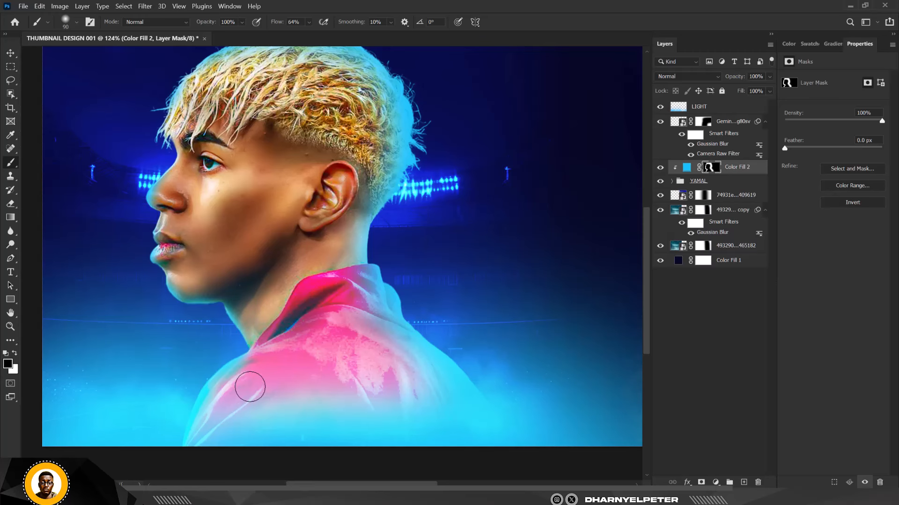
pyautogui.scroll(-5, 323, 188)
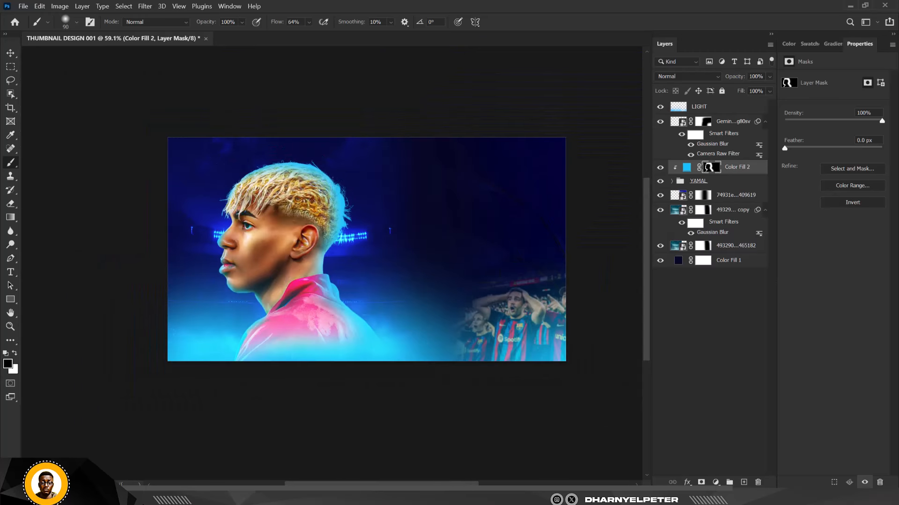
# Paint white on the blue fill's mask to strengthen the rim light on the back of the neck and collar.
pyautogui.scroll(4, 323, 188)
pyautogui.scroll(-1, 327, 262)
pyautogui.scroll(2, 332, 347)
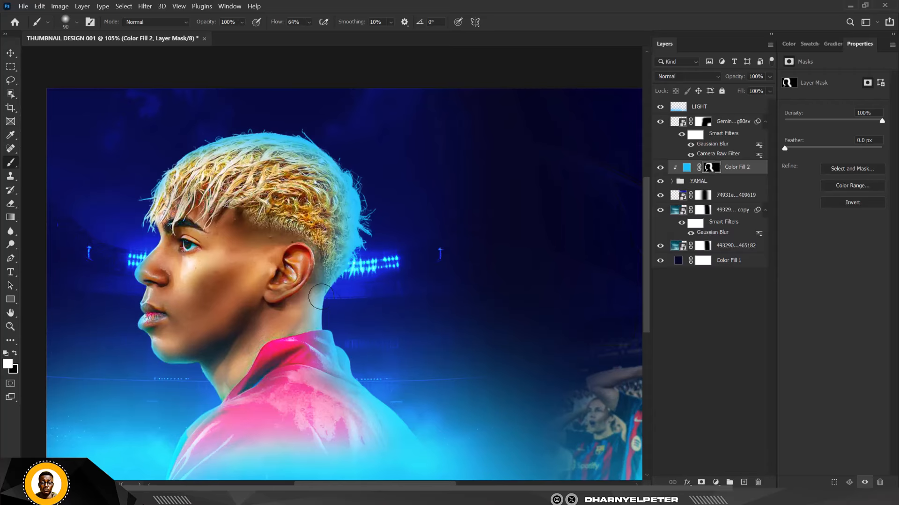
pyautogui.moveTo(321, 296)
pyautogui.mouseDown()
pyautogui.moveTo(318, 366)
pyautogui.moveTo(332, 316)
pyautogui.moveTo(331, 344)
pyautogui.moveTo(338, 289)
pyautogui.mouseUp()
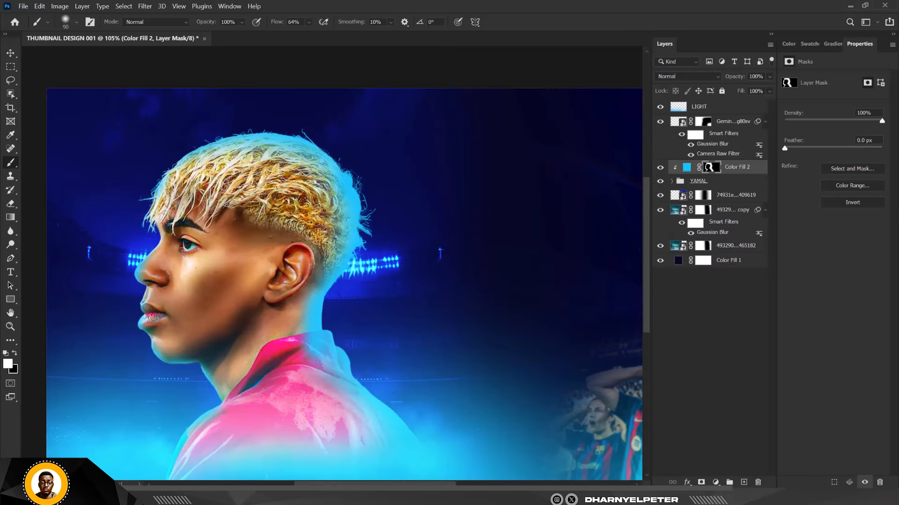
# Set the blend mode of the blue rim-light fill layer to Linear Light.
pyautogui.scroll(-2, 278, 194)
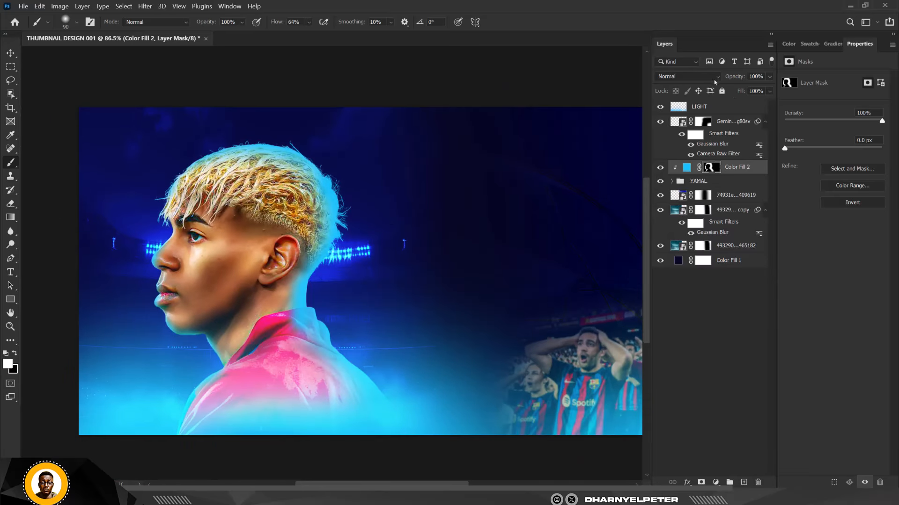
pyautogui.click(720, 78)
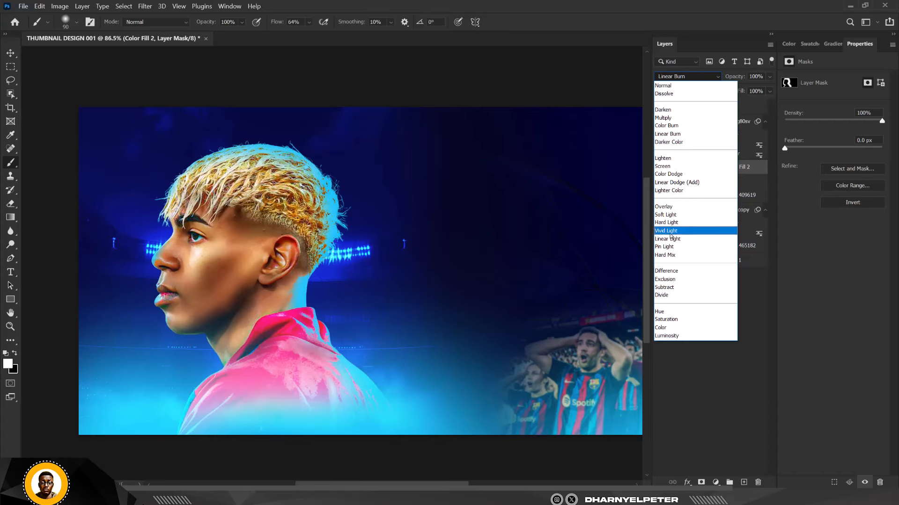
pyautogui.click(669, 239)
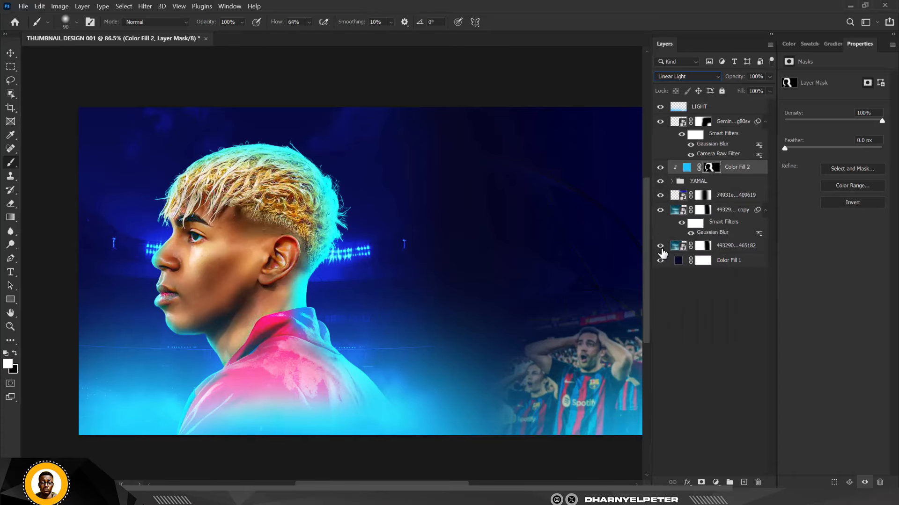
pyautogui.click(13, 56)
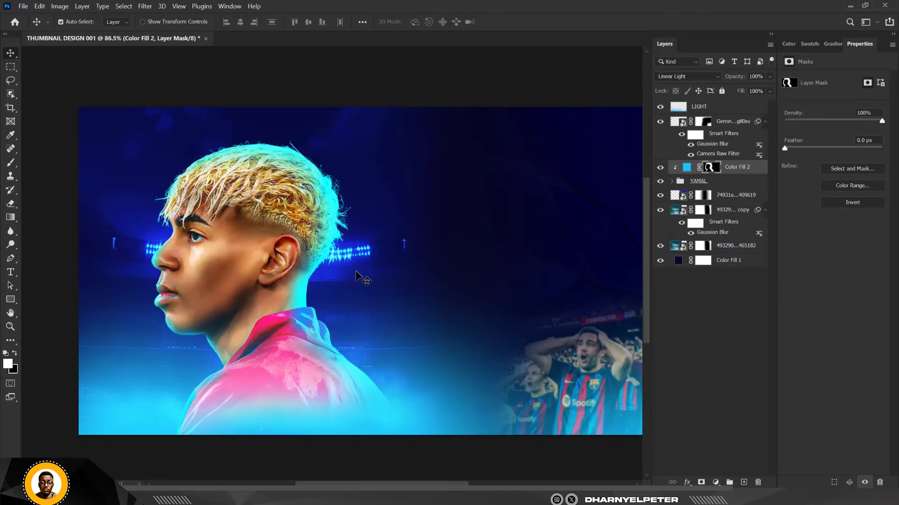
# Refine the blue fill's mask around the nose and front of the face, painting black to trim and white to restore the rim light.
pyautogui.scroll(-2, 341, 230)
pyautogui.scroll(4, 196, 255)
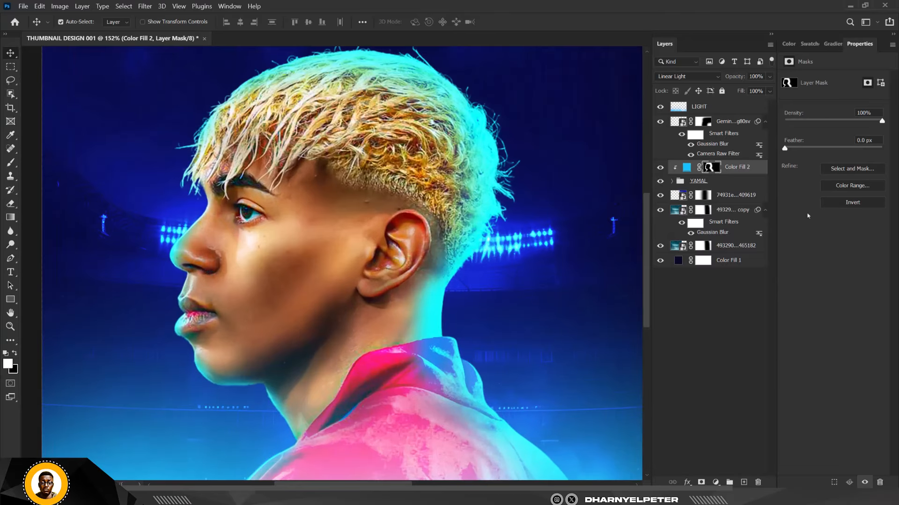
pyautogui.scroll(2, 173, 262)
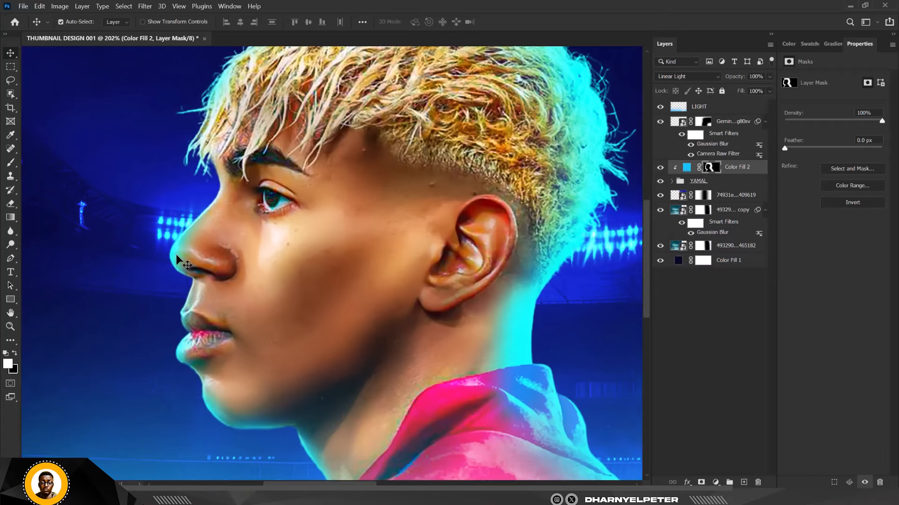
pyautogui.press('b')
pyautogui.press('x')
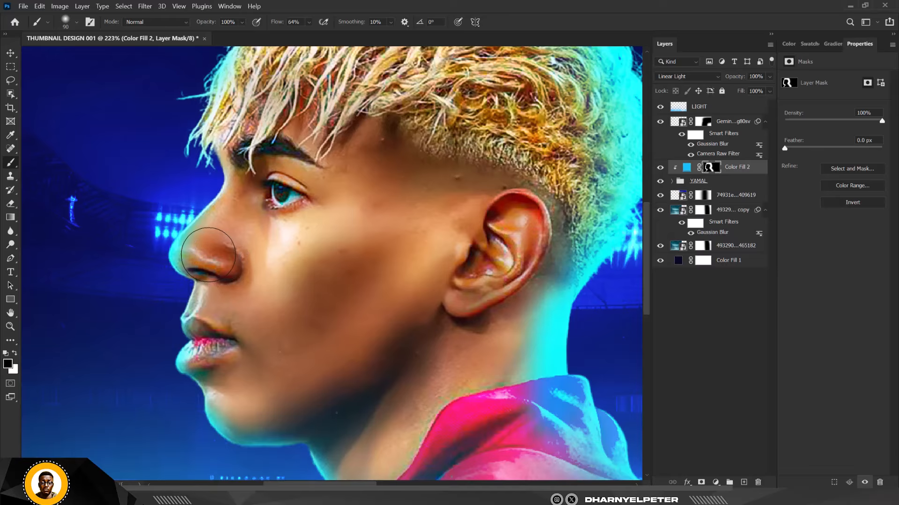
pyautogui.moveTo(211, 250)
pyautogui.mouseDown()
pyautogui.moveTo(203, 263)
pyautogui.moveTo(216, 259)
pyautogui.moveTo(226, 296)
pyautogui.mouseUp()
pyautogui.press('x')
pyautogui.moveTo(160, 300); pyautogui.dragTo(165, 301)
pyautogui.scroll(-5, 135, 311)
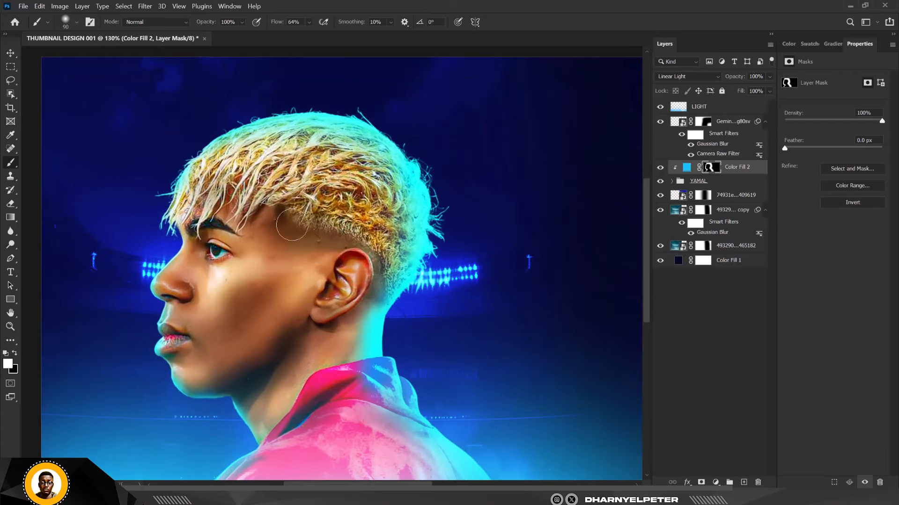
pyautogui.moveTo(292, 225)
pyautogui.mouseDown()
pyautogui.moveTo(178, 259)
pyautogui.moveTo(177, 228)
pyautogui.mouseUp()
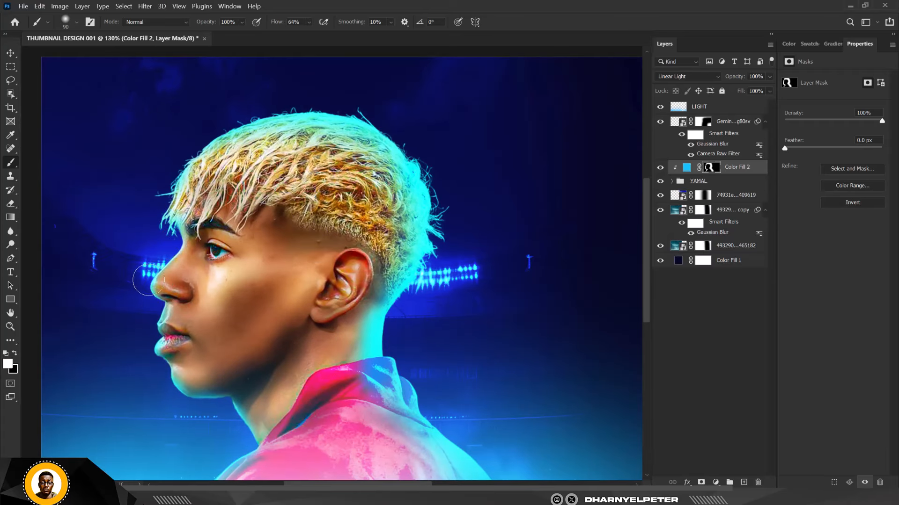
pyautogui.scroll(-3, 185, 264)
pyautogui.scroll(-3, 240, 288)
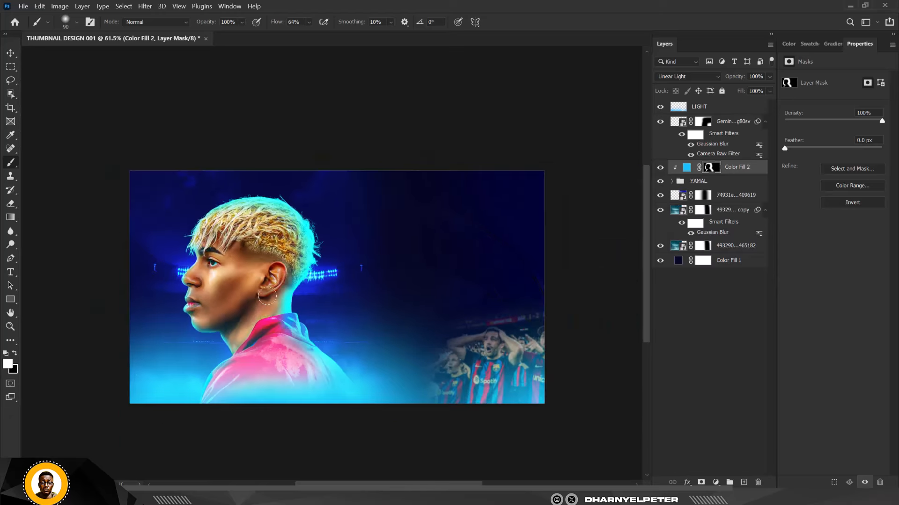
pyautogui.scroll(5, 268, 295)
pyautogui.scroll(-4, 283, 298)
pyautogui.scroll(4, 329, 330)
pyautogui.scroll(2, 329, 329)
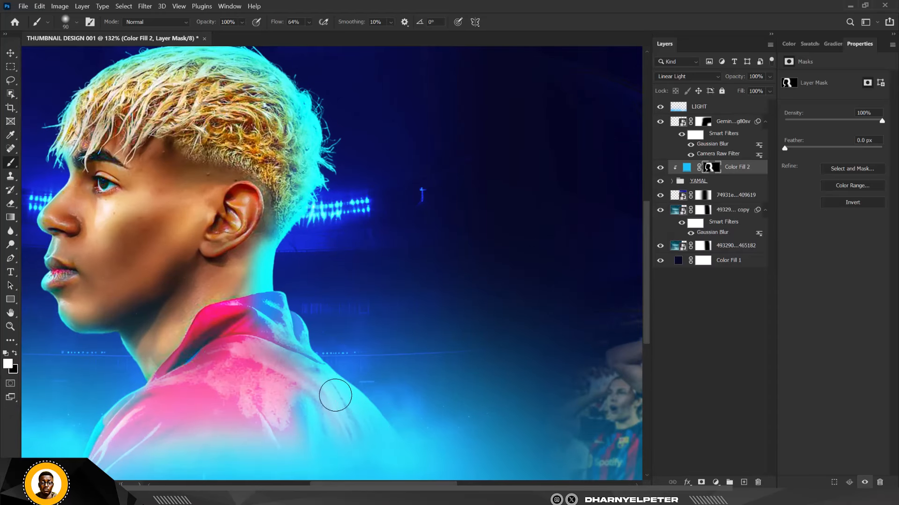
pyautogui.scroll(-4, 312, 310)
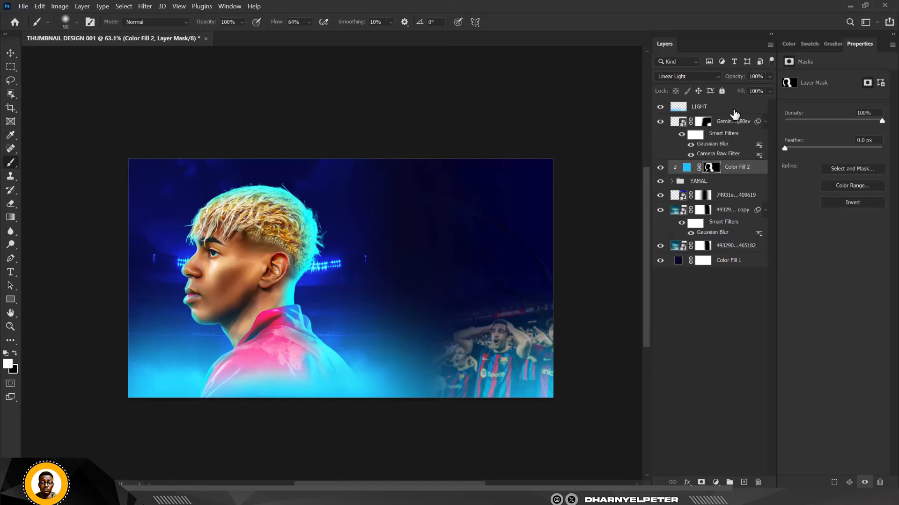
# Add a solid color fill layer in white (#ffffff) above the blue fill and clip it to the YAMAL group.
pyautogui.click(714, 484)
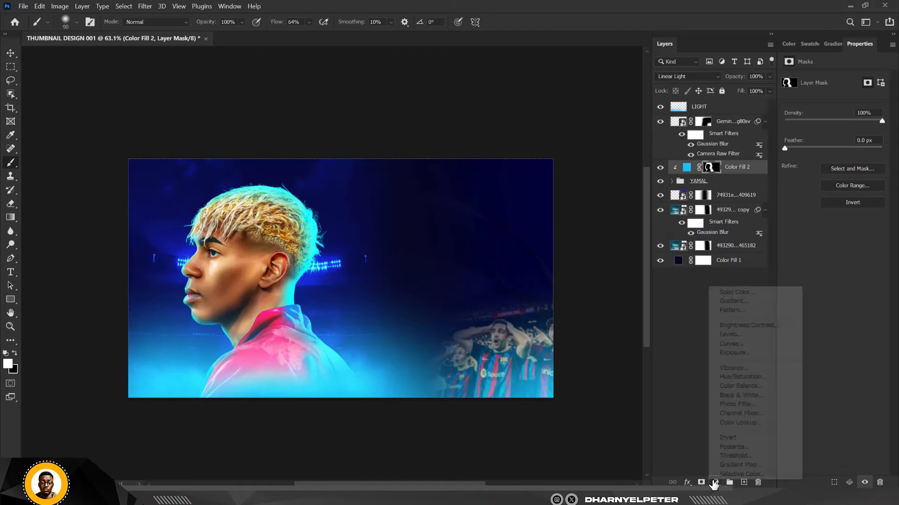
pyautogui.click(735, 288)
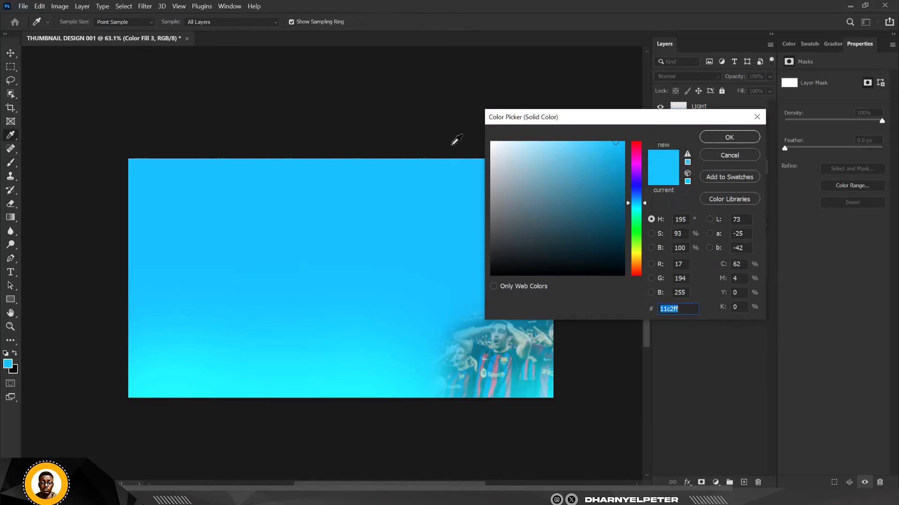
pyautogui.moveTo(577, 157); pyautogui.dragTo(399, 127)
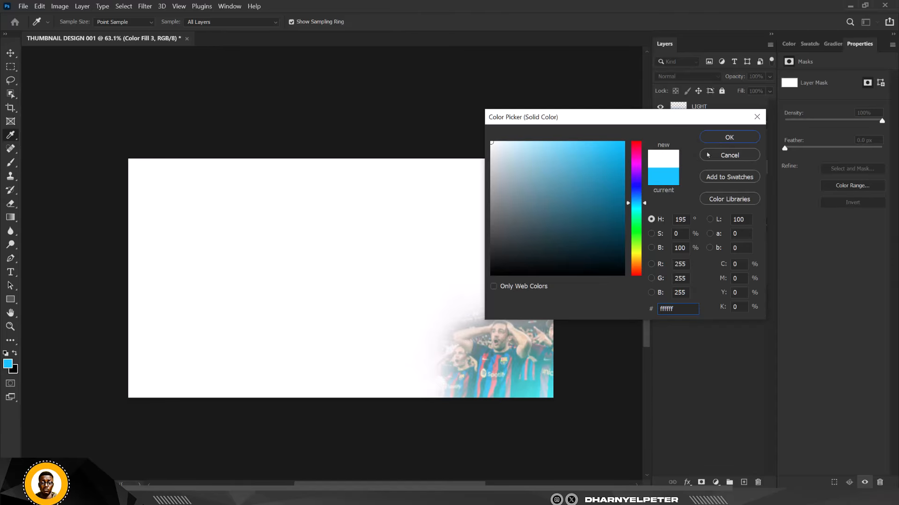
pyautogui.click(723, 138)
pyautogui.rightClick(751, 174)
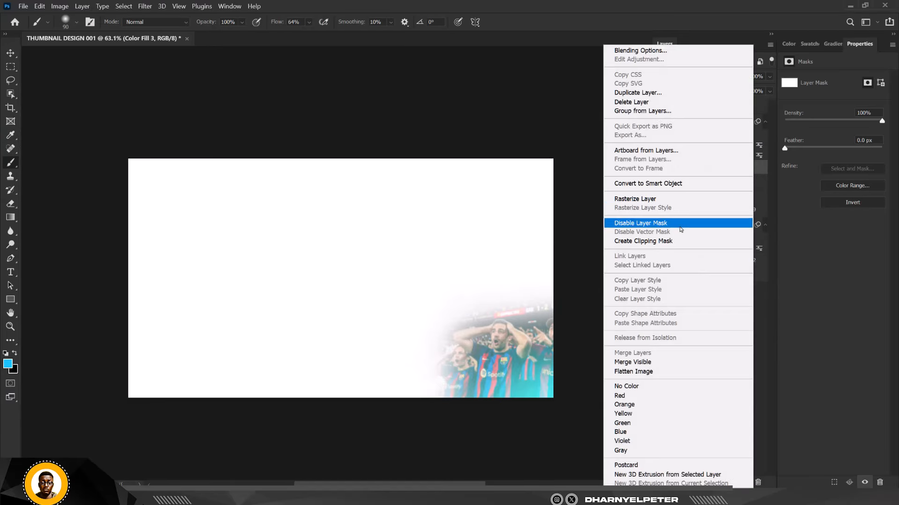
pyautogui.click(676, 243)
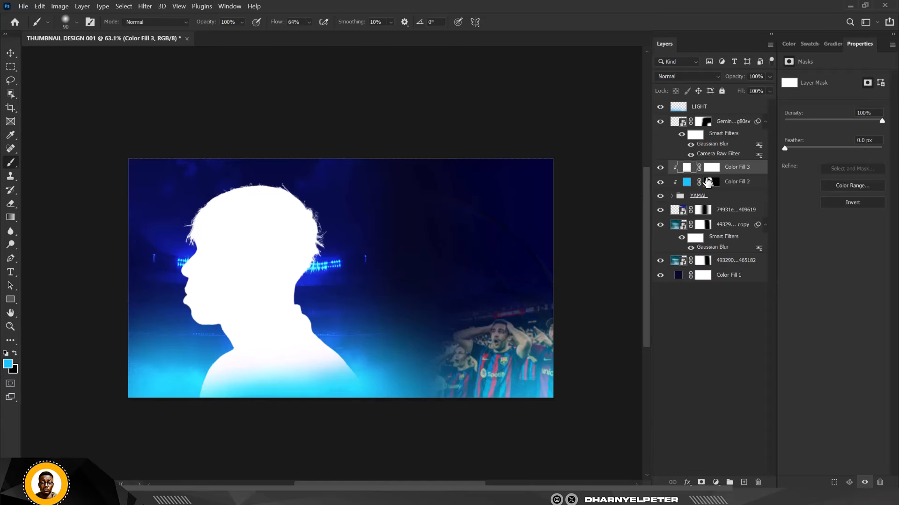
# Invert the white fill's layer mask to black and set the brush flow to 80%.
pyautogui.click(712, 168)
pyautogui.hotkey('ctrl', 'i')
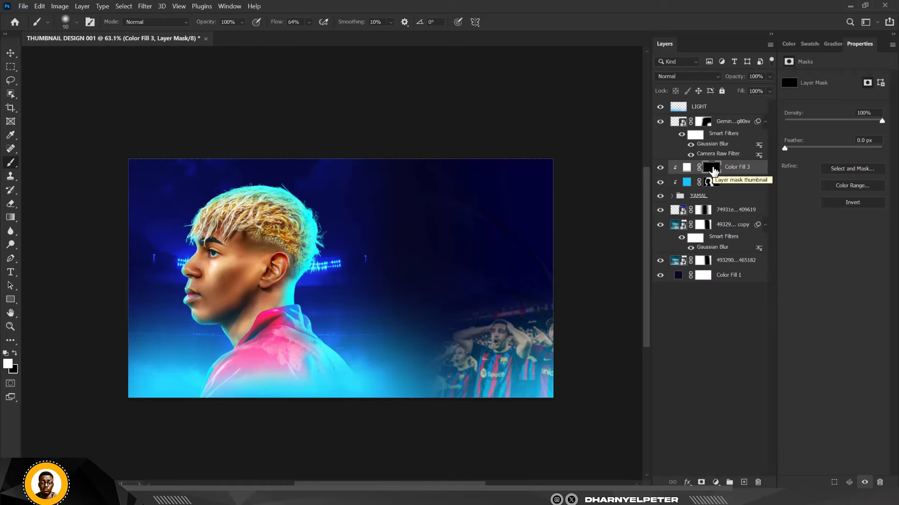
pyautogui.scroll(3, 270, 187)
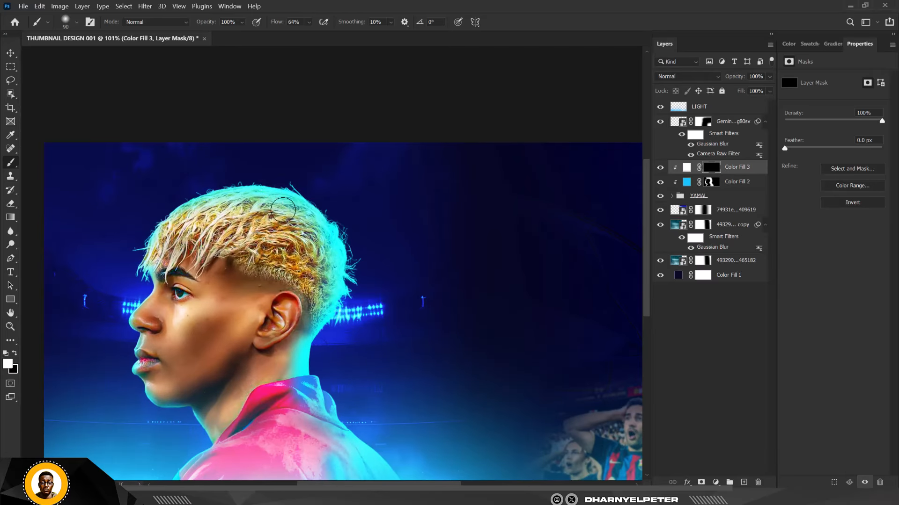
pyautogui.scroll(2, 283, 209)
pyautogui.scroll(-2, 284, 187)
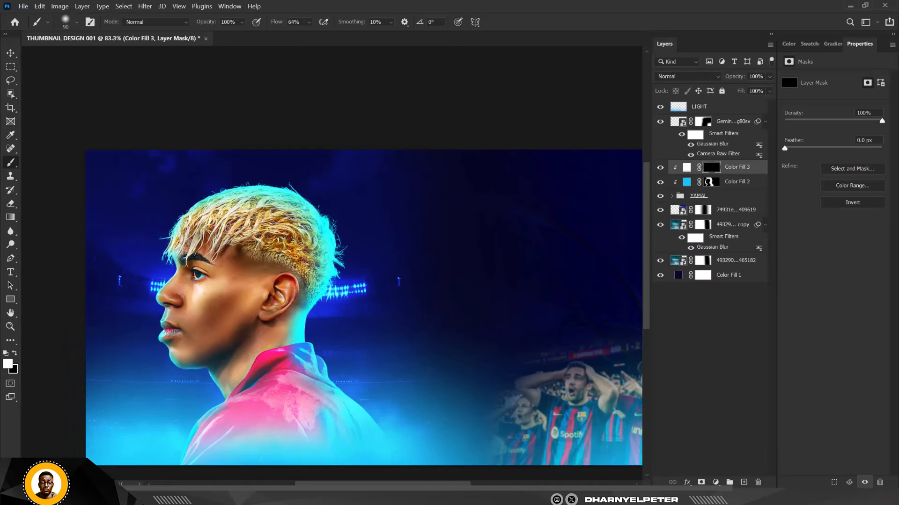
pyautogui.click(309, 22)
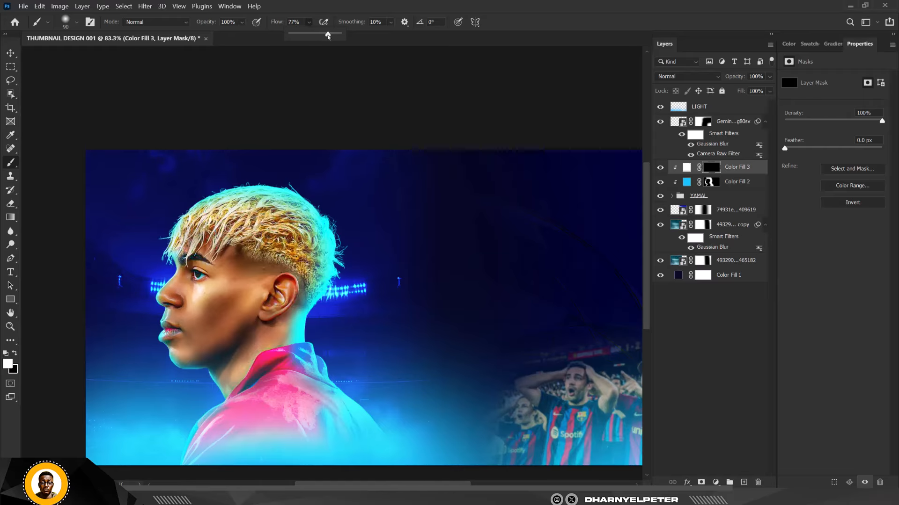
# Paint white on the mask with the 90 px brush along the back of the head and crown to add a white edge highlight.
pyautogui.scroll(2, 319, 220)
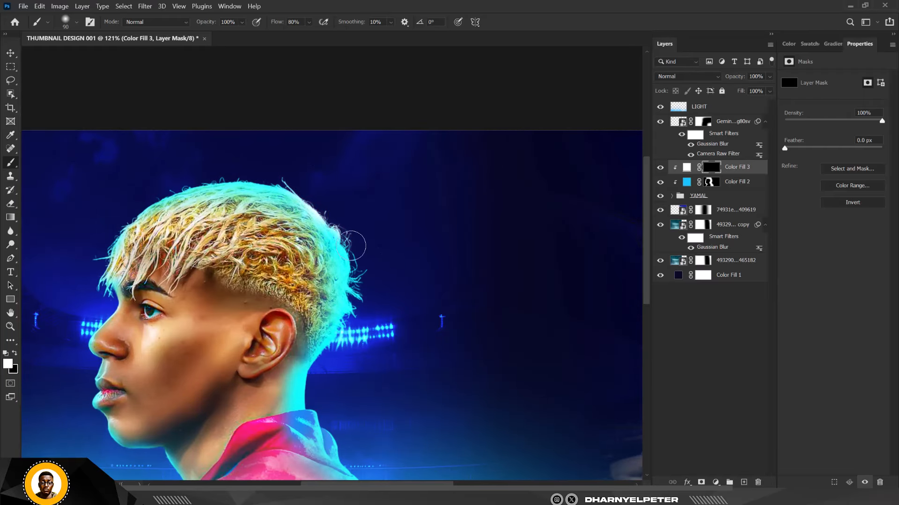
pyautogui.moveTo(360, 354)
pyautogui.mouseDown()
pyautogui.moveTo(350, 376)
pyautogui.moveTo(335, 366)
pyautogui.moveTo(359, 322)
pyautogui.moveTo(348, 340)
pyautogui.mouseUp()
pyautogui.moveTo(325, 197); pyautogui.dragTo(71, 159)
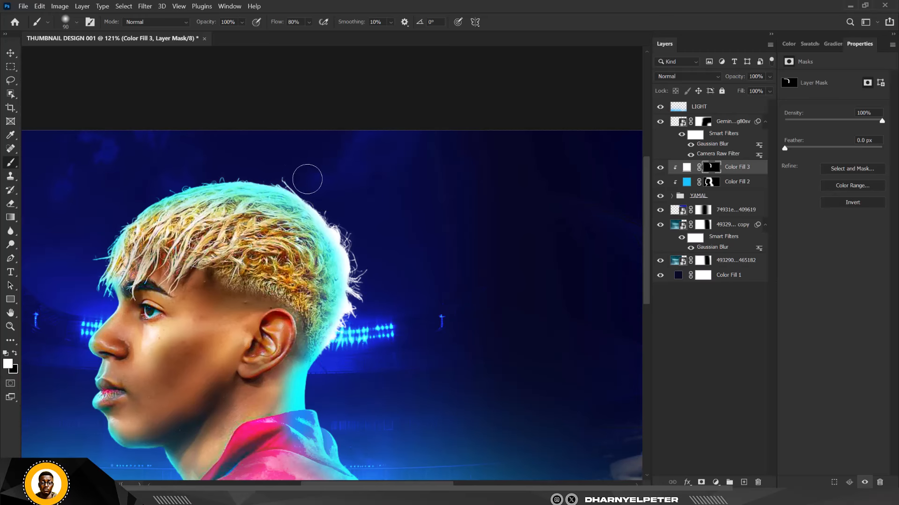
pyautogui.moveTo(312, 179); pyautogui.dragTo(48, 170)
pyautogui.moveTo(271, 173)
pyautogui.mouseDown()
pyautogui.moveTo(163, 178)
pyautogui.moveTo(23, 237)
pyautogui.mouseUp()
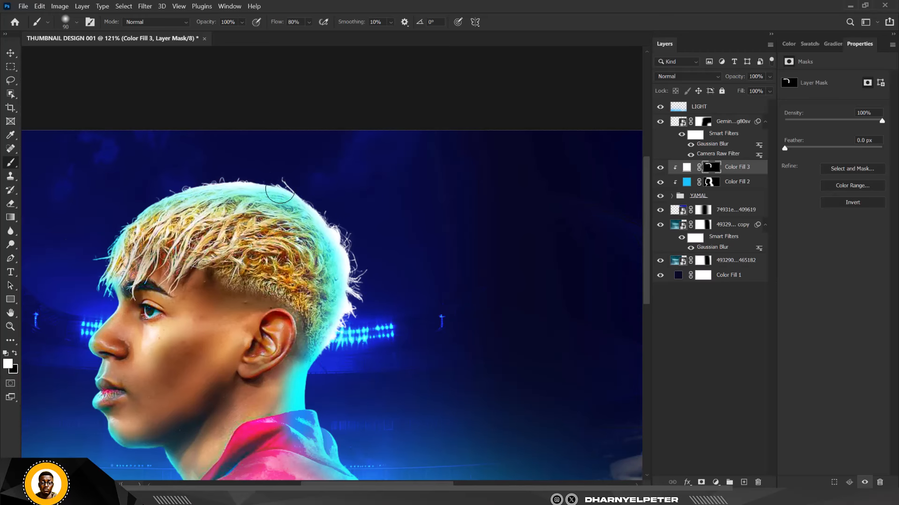
pyautogui.moveTo(235, 174); pyautogui.dragTo(18, 266)
pyautogui.scroll(-5, 137, 244)
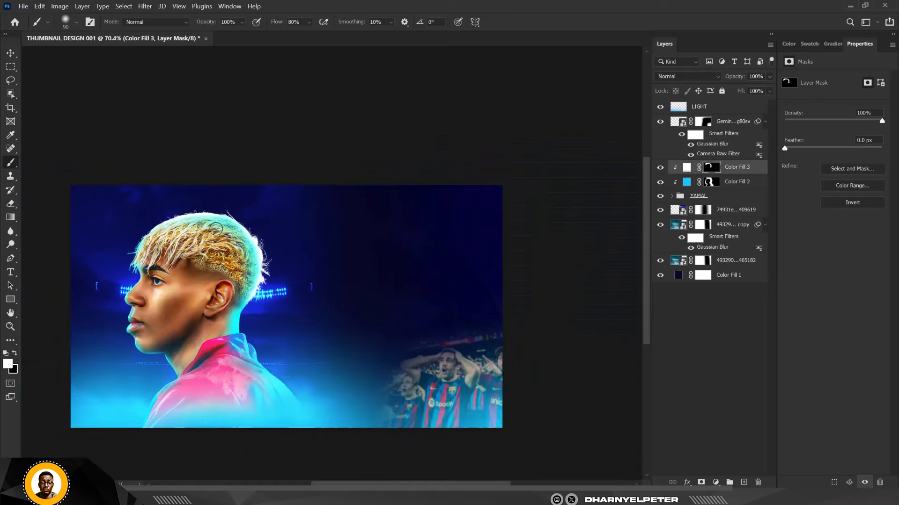
# Extend the white edge highlight along the back of the neck, collar and rear shoulder with a 150 px brush.
pyautogui.scroll(8, 309, 323)
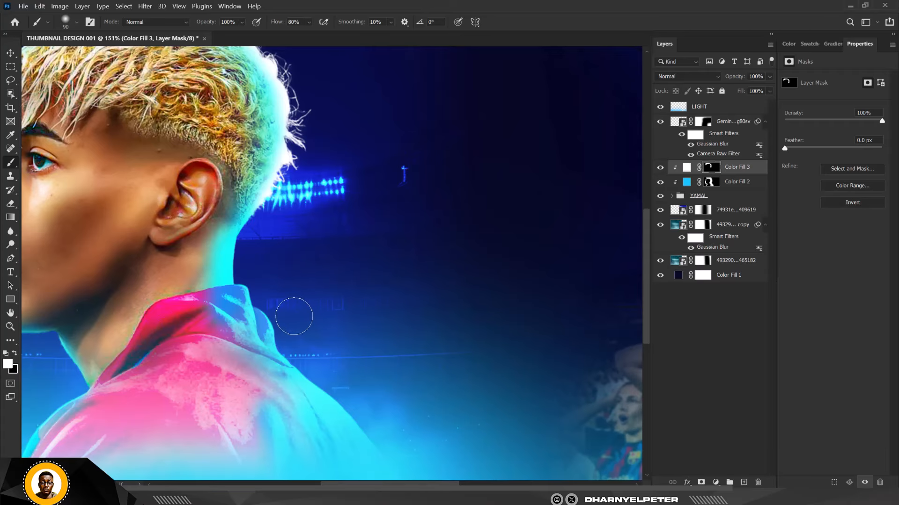
pyautogui.press(']')
pyautogui.press(']')
pyautogui.press(']')
pyautogui.moveTo(265, 268)
pyautogui.mouseDown()
pyautogui.moveTo(365, 386)
pyautogui.moveTo(318, 374)
pyautogui.moveTo(306, 335)
pyautogui.moveTo(392, 415)
pyautogui.moveTo(387, 384)
pyautogui.moveTo(370, 375)
pyautogui.moveTo(382, 428)
pyautogui.mouseUp()
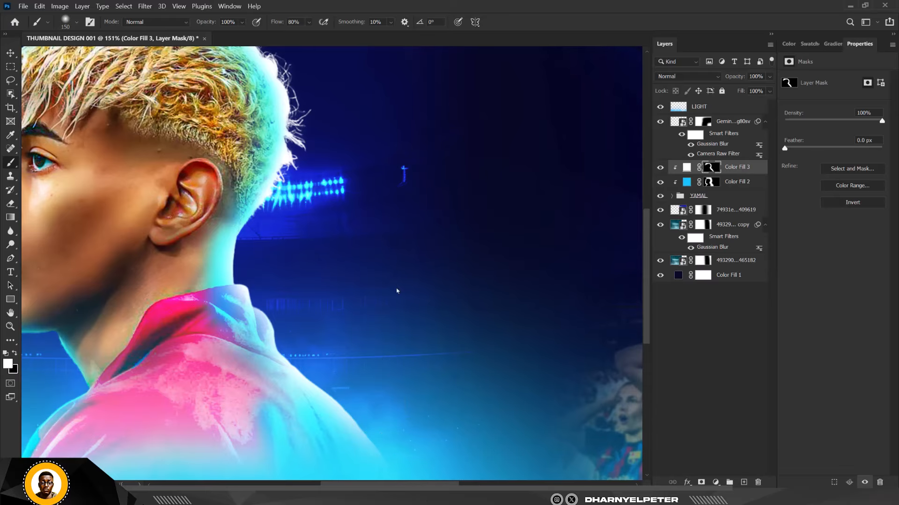
pyautogui.scroll(-6, 395, 295)
# Paint the white edge highlight along the face profile, chin, front of the neck and front shoulder with the 150 px brush.
pyautogui.scroll(3, 251, 250)
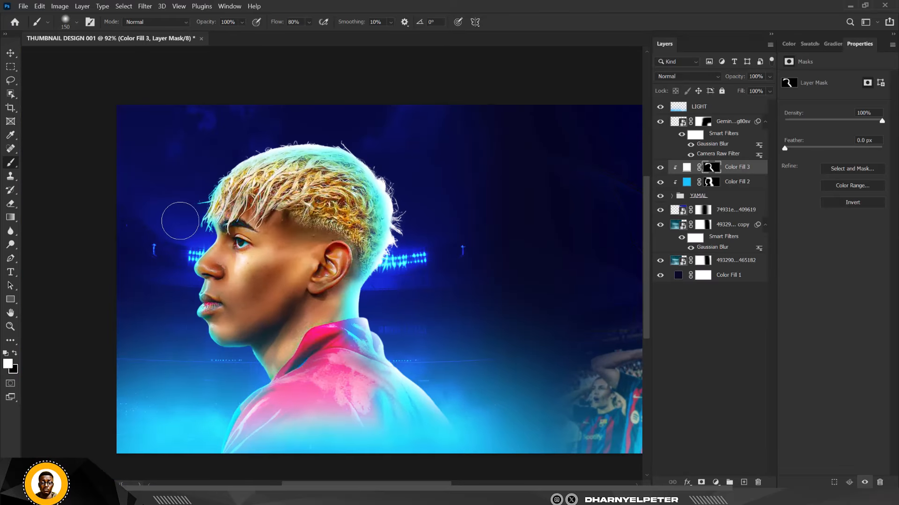
pyautogui.scroll(2, 183, 221)
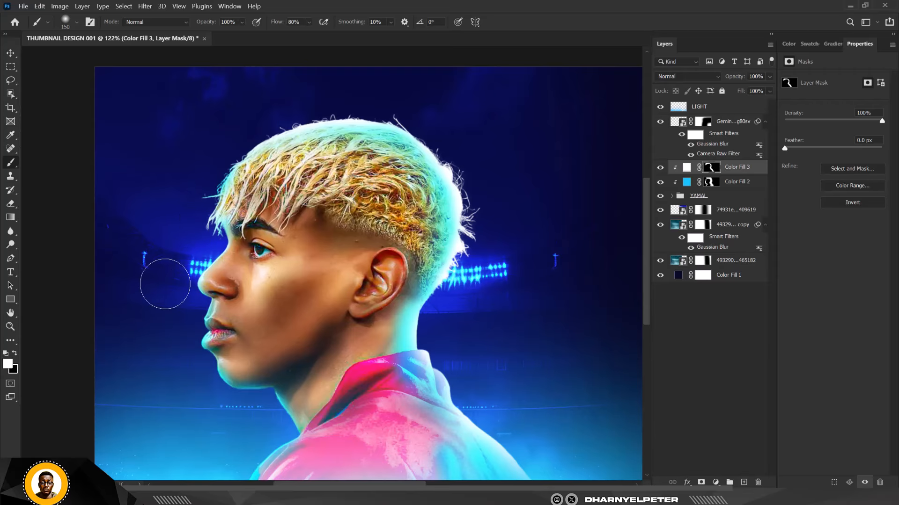
pyautogui.moveTo(191, 384)
pyautogui.mouseDown()
pyautogui.moveTo(200, 401)
pyautogui.moveTo(268, 428)
pyautogui.moveTo(259, 422)
pyautogui.mouseUp()
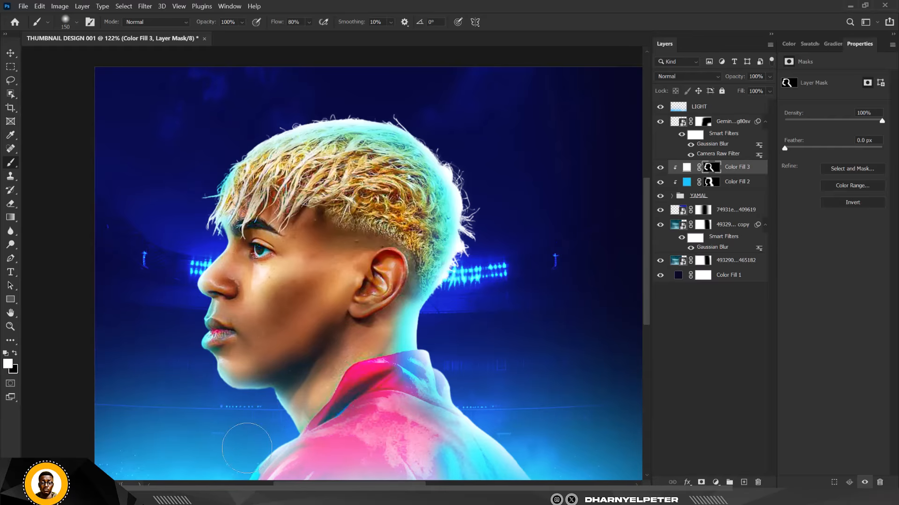
pyautogui.scroll(-3, 259, 421)
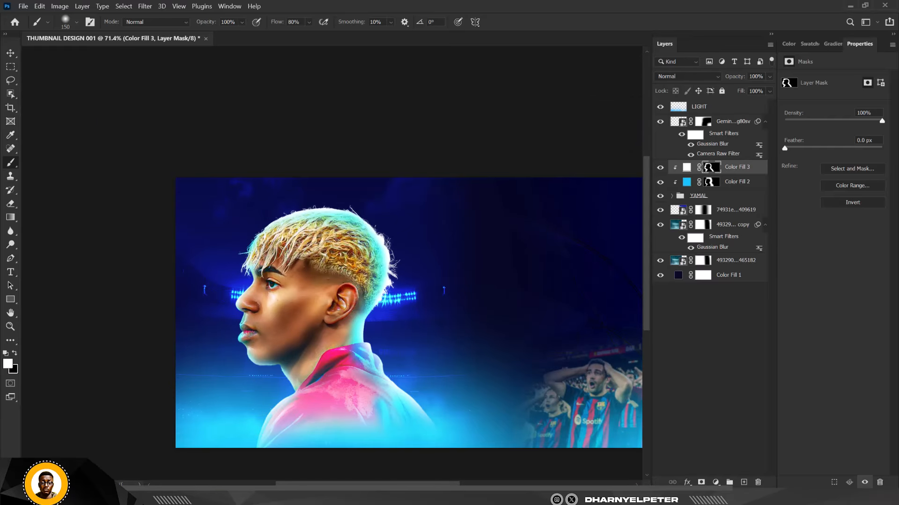
# Lower the opacity of the white fill layer for the edge highlight to 36%.
pyautogui.scroll(4, 247, 305)
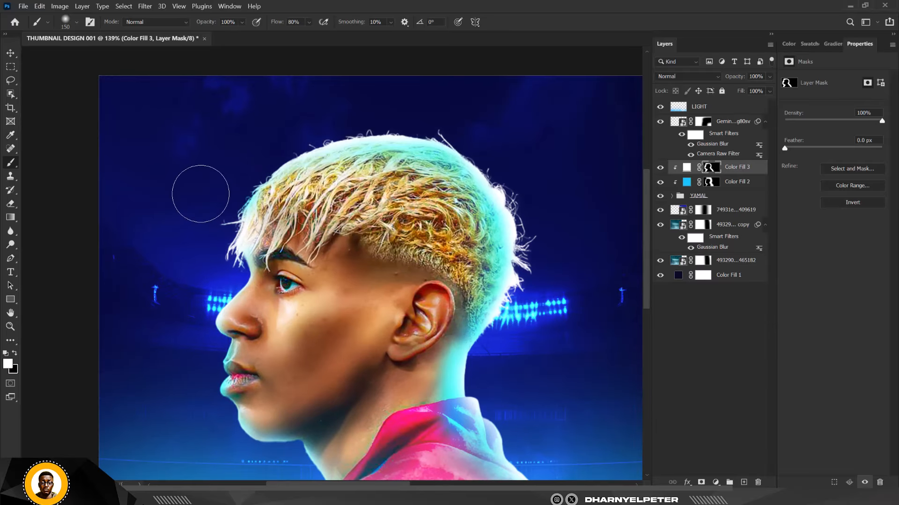
pyautogui.scroll(-2, 353, 197)
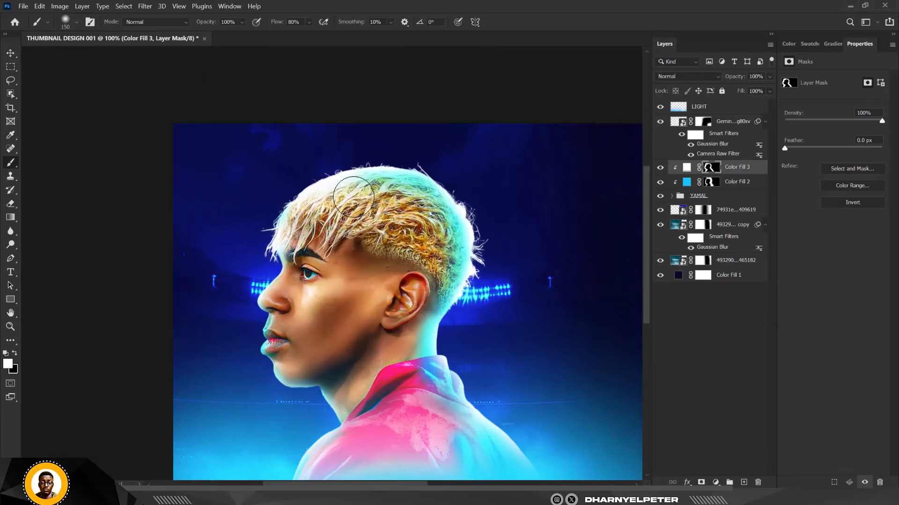
pyautogui.scroll(1, 354, 197)
pyautogui.click(770, 77)
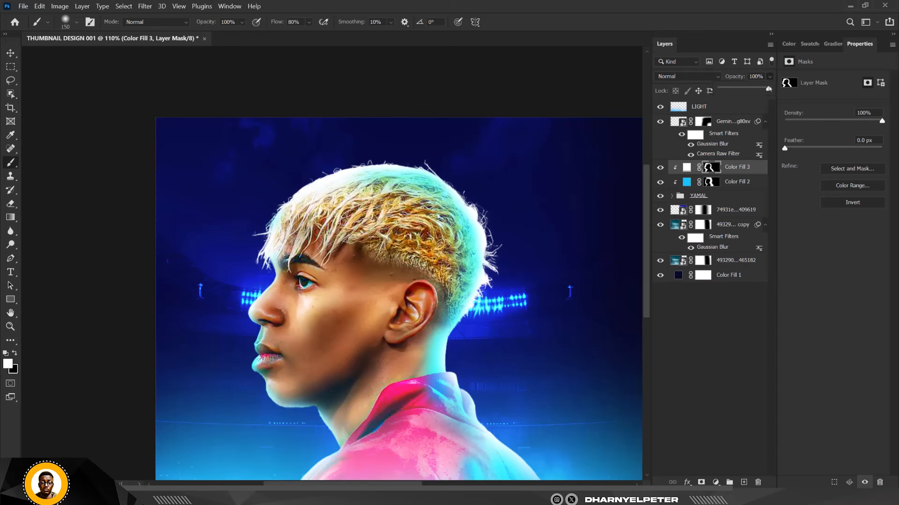
pyautogui.scroll(-5, 357, 291)
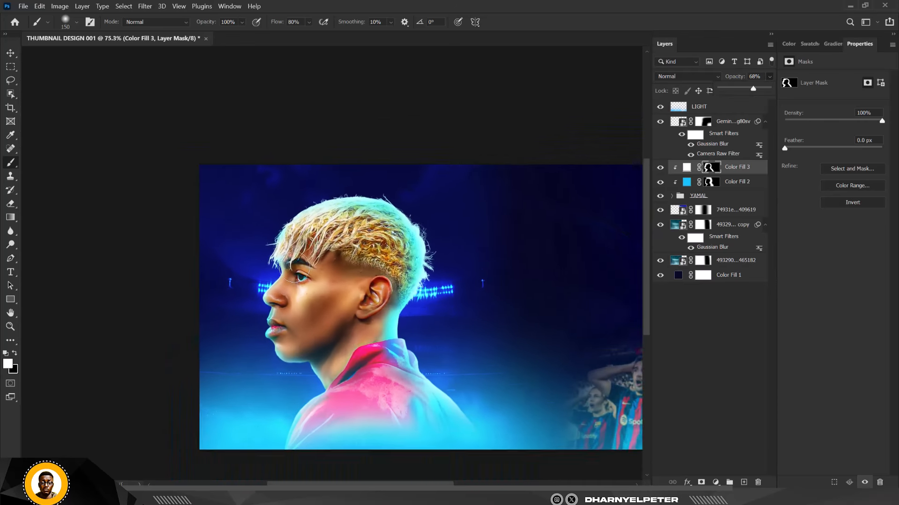
pyautogui.scroll(3, 357, 291)
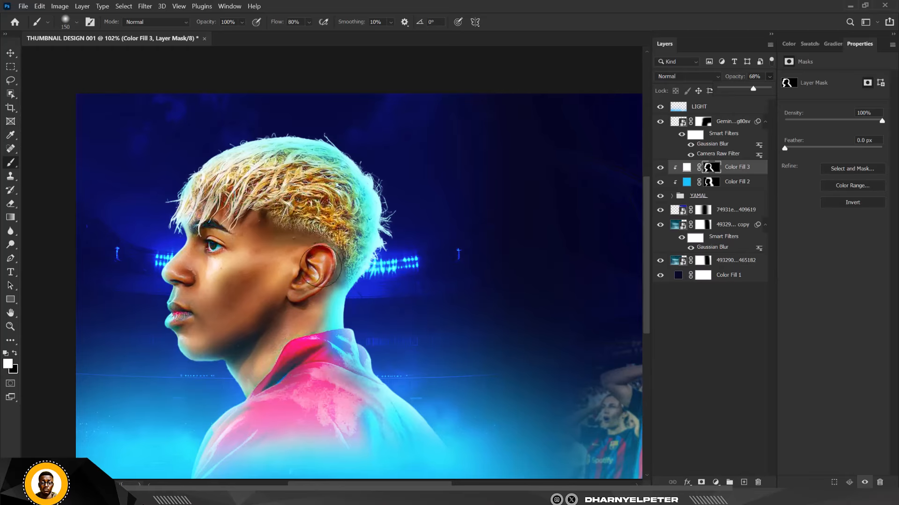
pyautogui.scroll(-3, 307, 247)
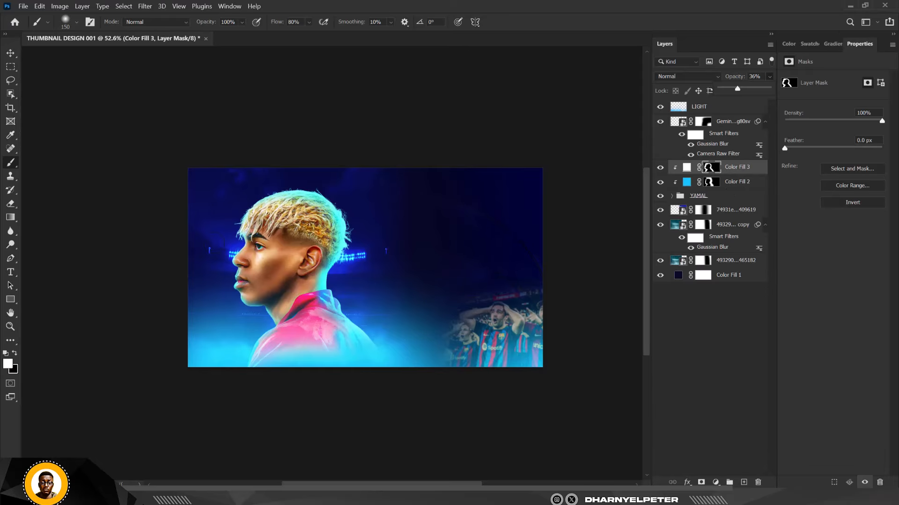
pyautogui.scroll(3, 332, 237)
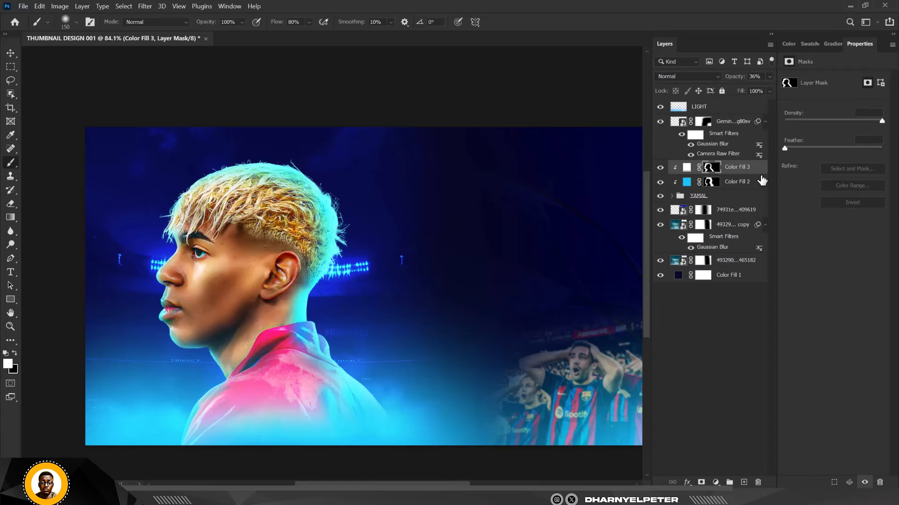
# Lower the opacity of the blue Linear Light fill layer on the player to 61%.
pyautogui.hotkey('ctrl', '2')
pyautogui.click(758, 183)
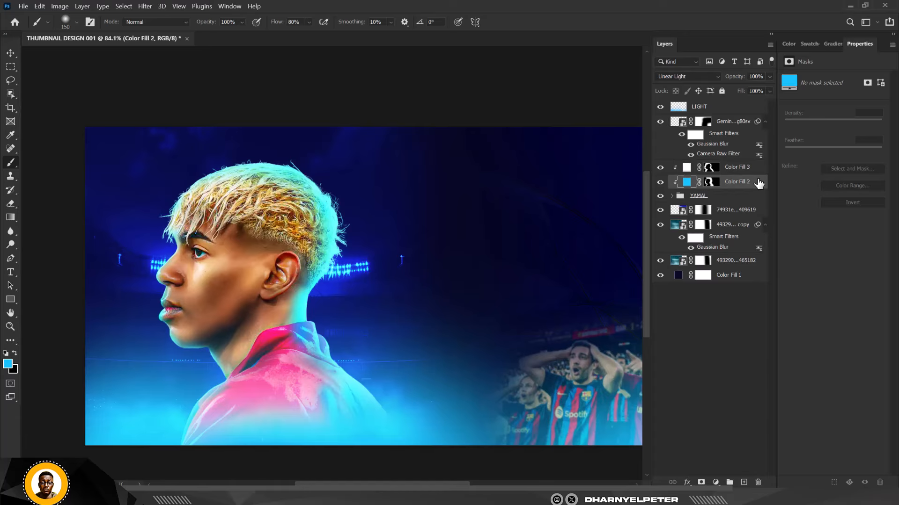
pyautogui.click(769, 77)
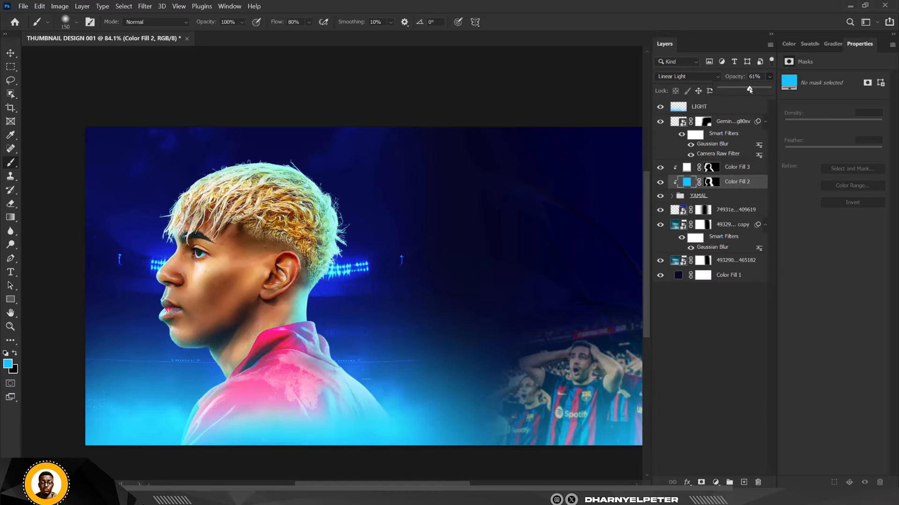
pyautogui.scroll(-1, 463, 215)
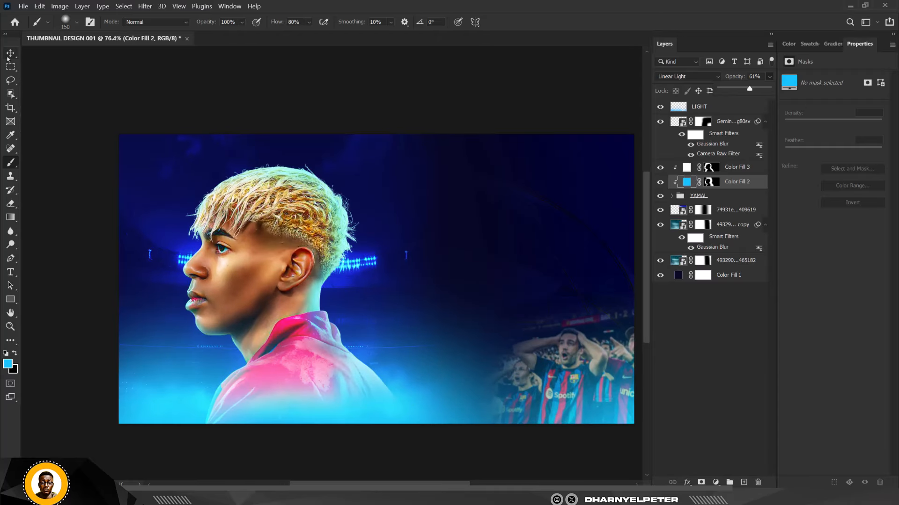
pyautogui.click(10, 53)
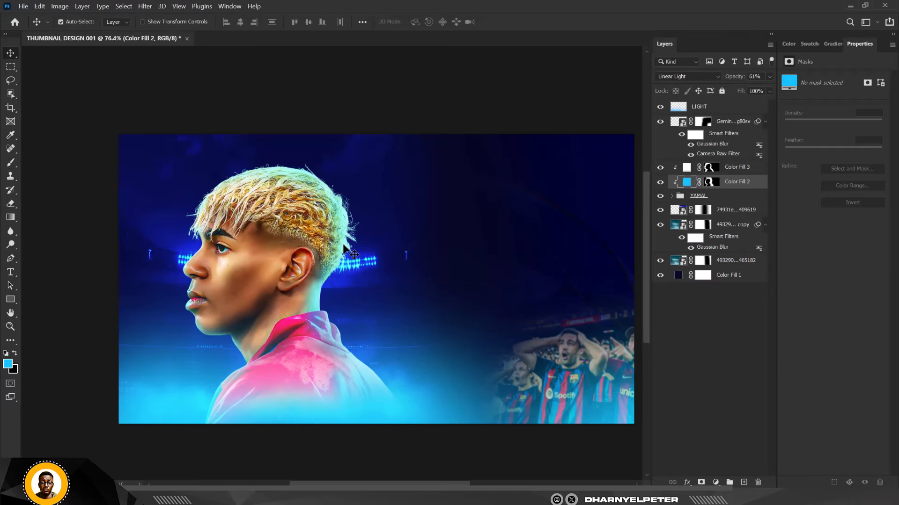
# Lower the opacity of the lower Color Dodge stadium image layer, just above the dark blue base fill, to 48%.
pyautogui.click(724, 107)
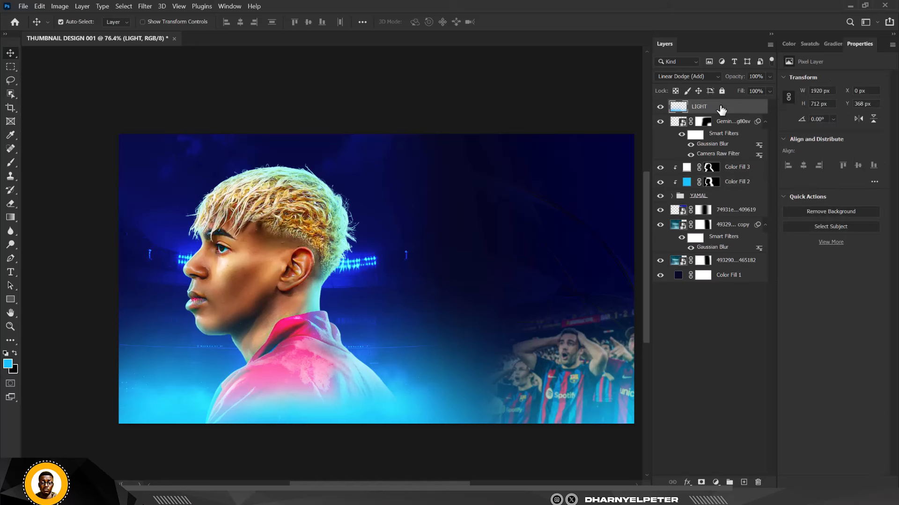
pyautogui.scroll(-3, 327, 303)
pyautogui.scroll(3, 431, 256)
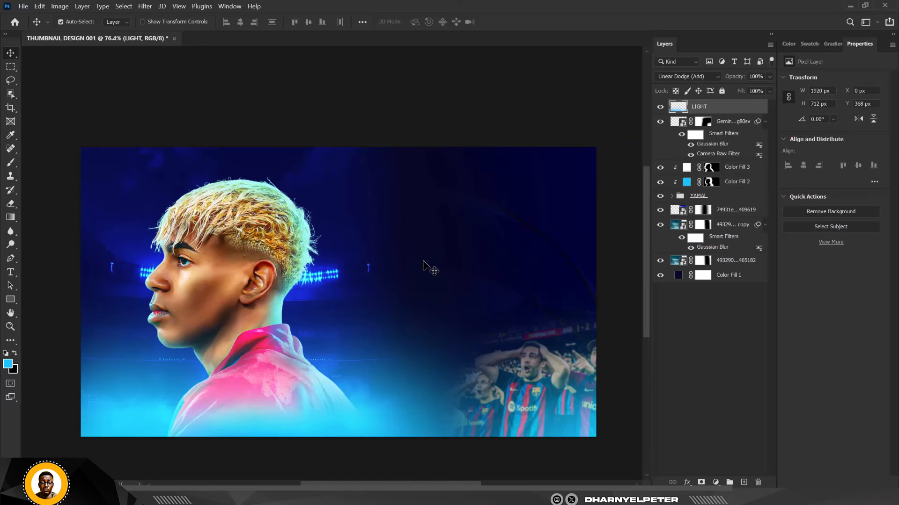
pyautogui.scroll(1, 407, 270)
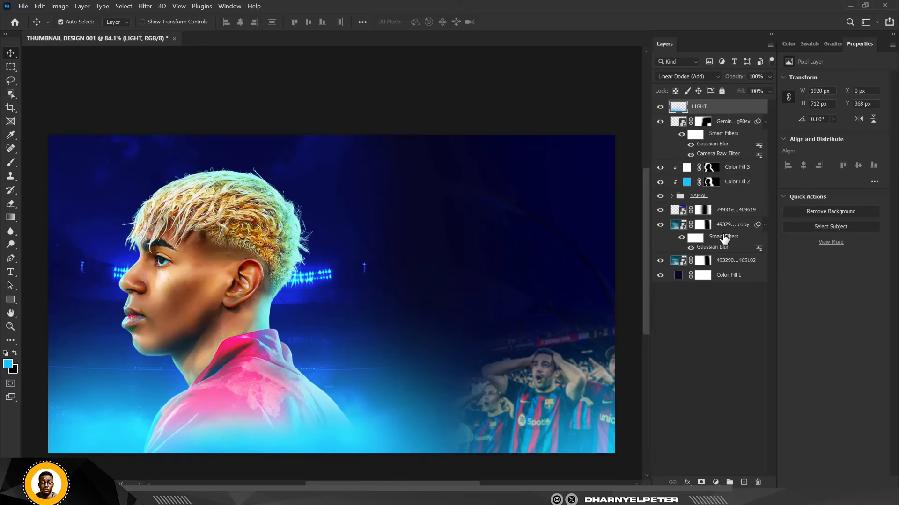
pyautogui.click(736, 261)
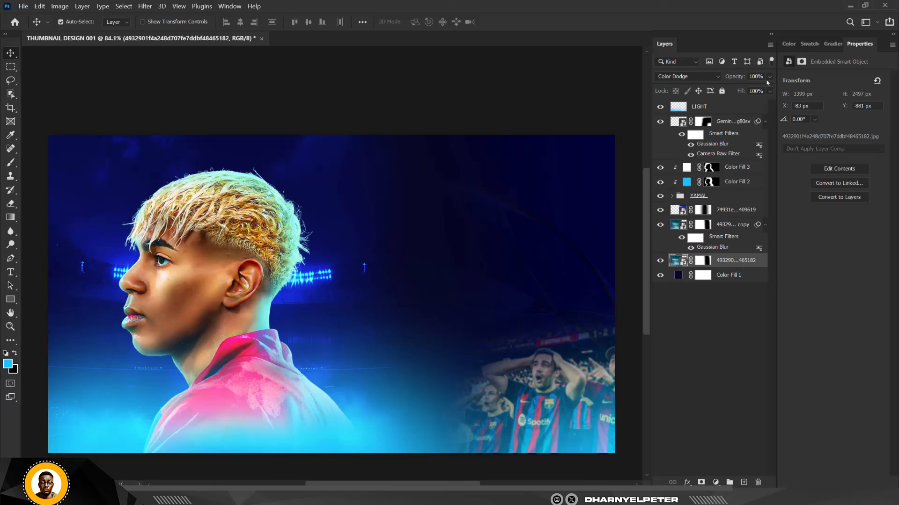
pyautogui.click(770, 77)
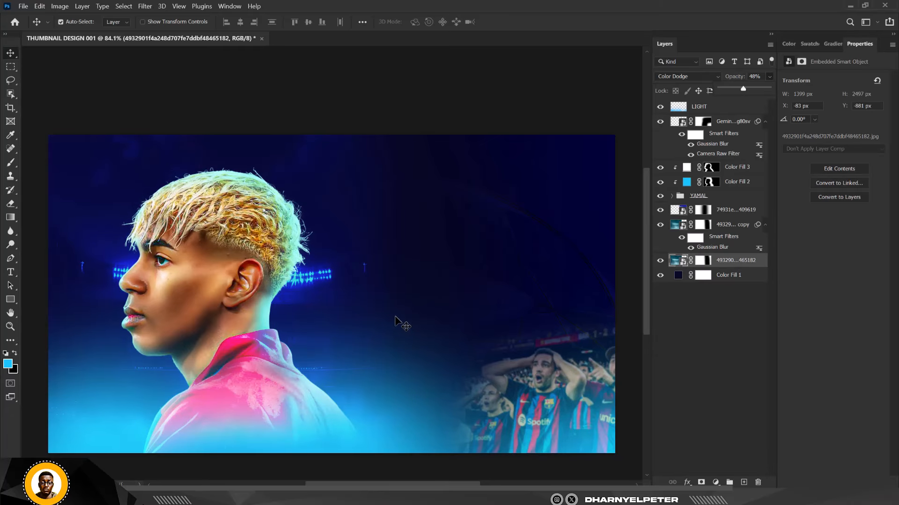
# Add the white 72 pt GalanoGrotesqueAlt-Heavy text "HOW" above the LIGHT layer and place it in the dark area behind the player's head.
pyautogui.click(722, 109)
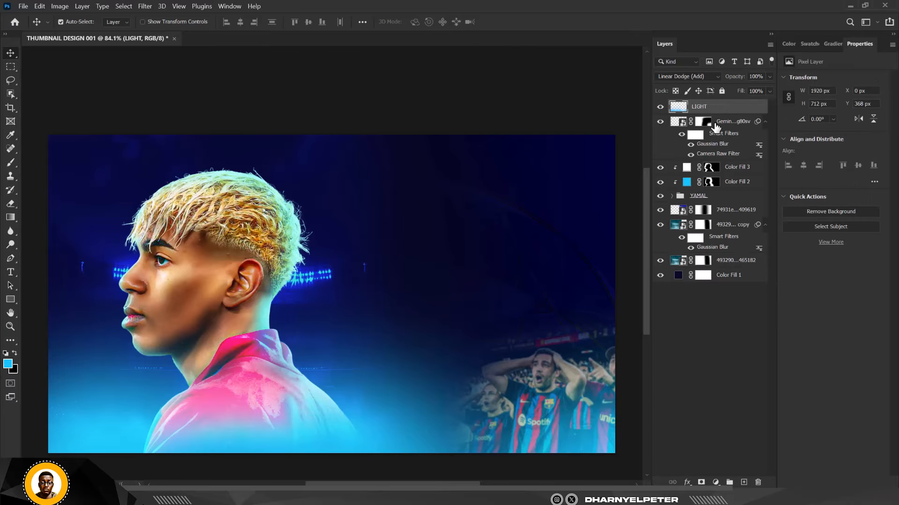
pyautogui.click(10, 272)
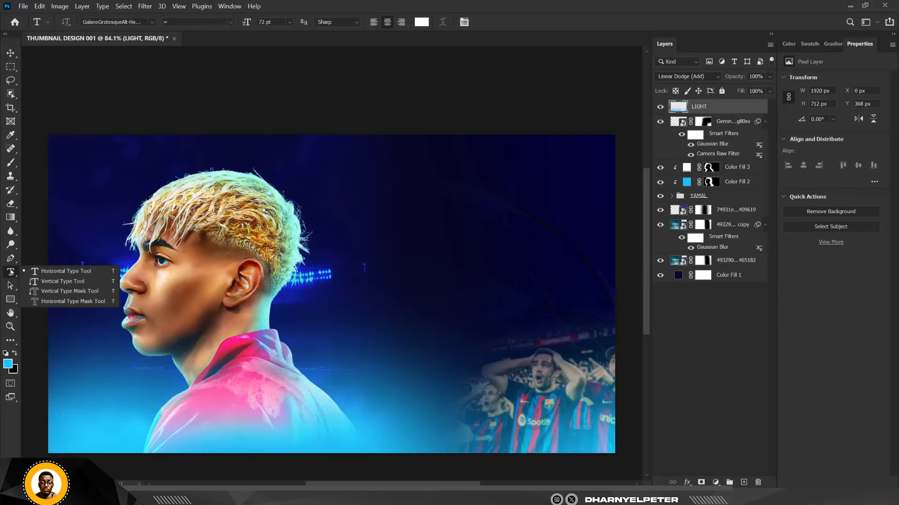
pyautogui.click(56, 270)
pyautogui.click(384, 264)
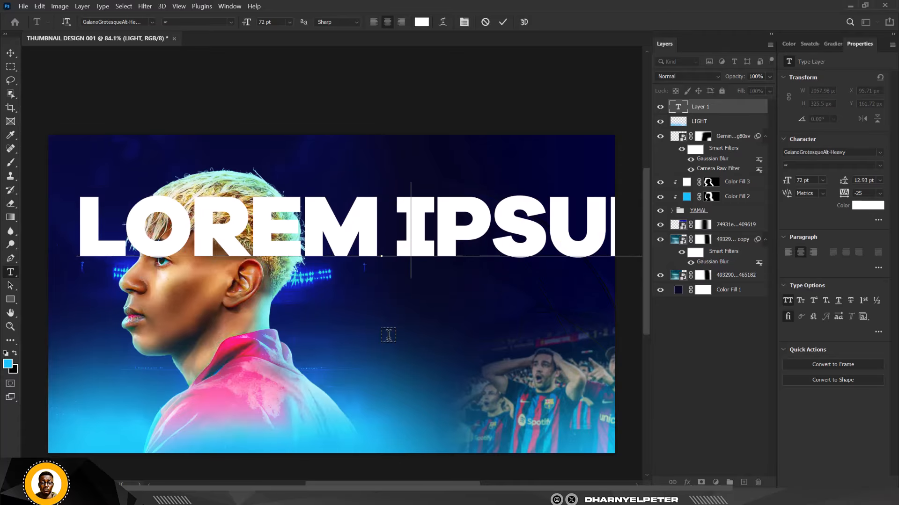
pyautogui.write('HOW')
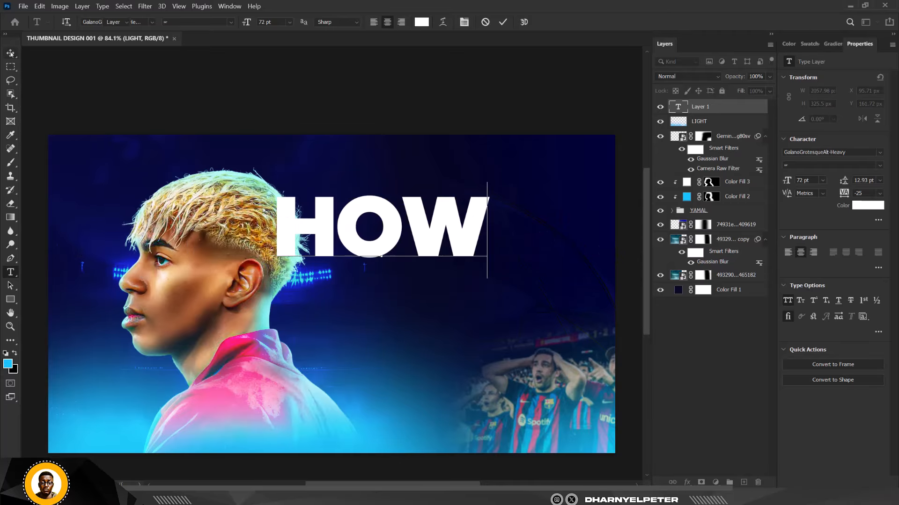
pyautogui.click(10, 53)
pyautogui.moveTo(370, 210); pyautogui.dragTo(444, 240)
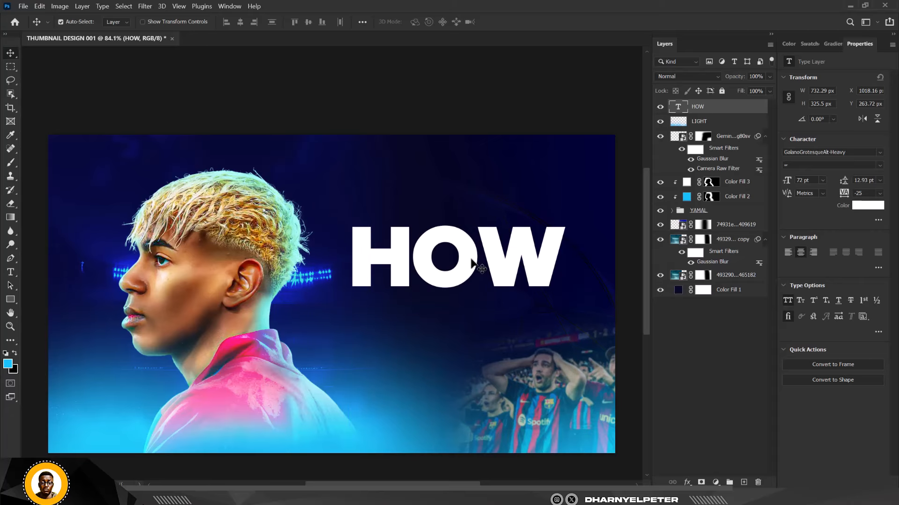
# Squash the "HOW" text vertically to about 85% of its height, keeping its width.
pyautogui.hotkey('ctrl', 't')
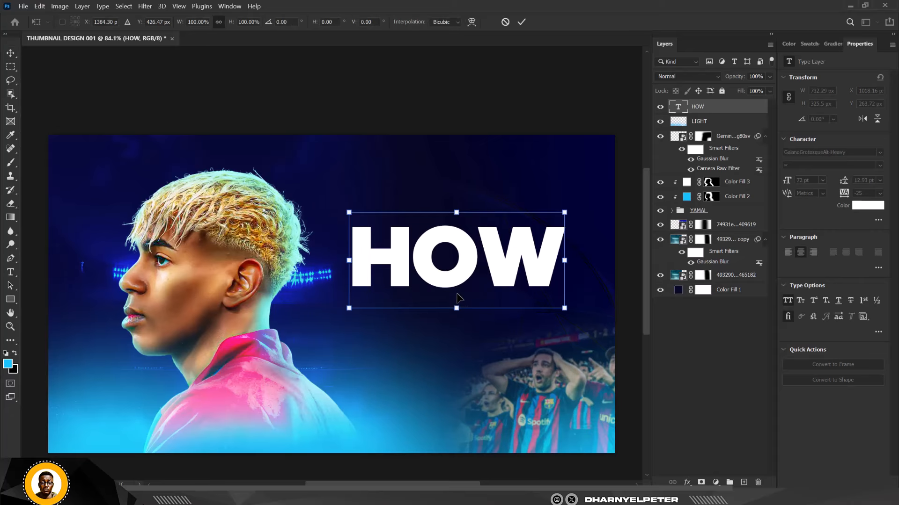
pyautogui.moveTo(456, 311); pyautogui.dragTo(456, 299)
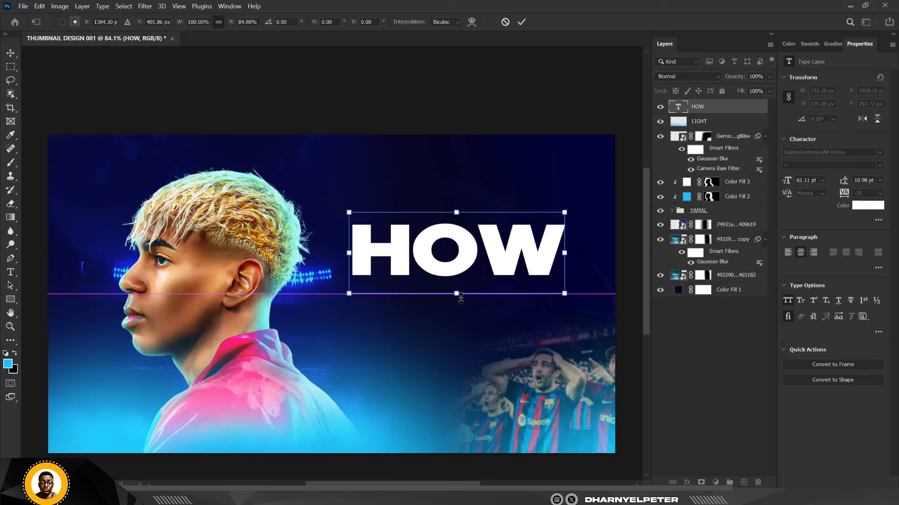
pyautogui.press('Return')
# Duplicate the "HOW" text directly below the original and change the copy to "BAD?".
pyautogui.moveTo(467, 246); pyautogui.dragTo(468, 306)
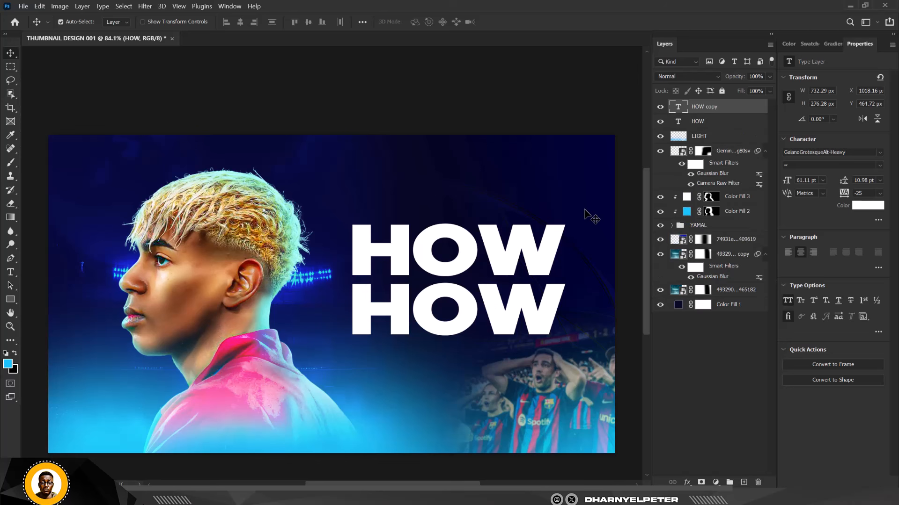
pyautogui.doubleClick(677, 107)
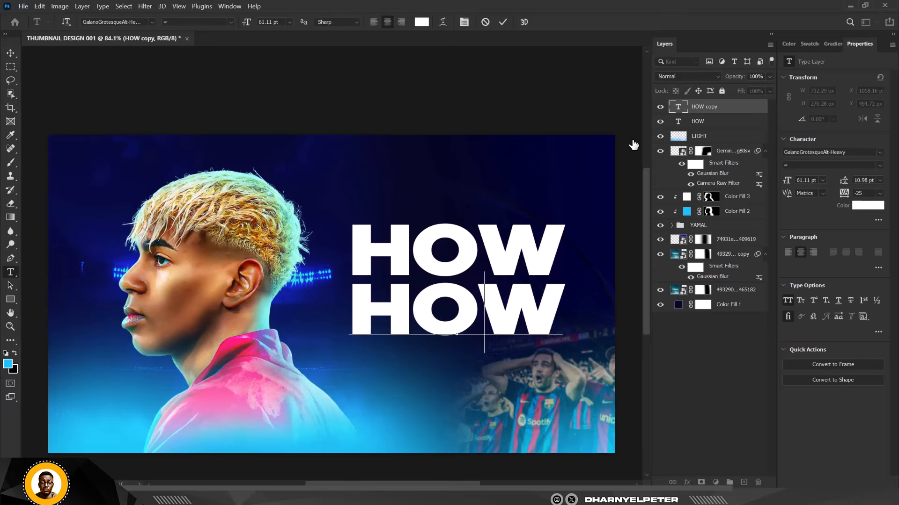
pyautogui.write('BAD?')
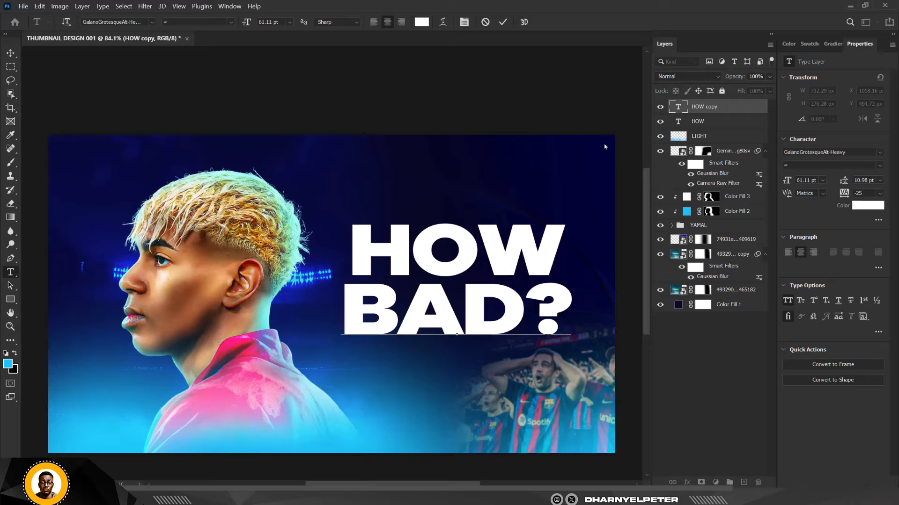
pyautogui.hotkey('ctrl', 'Return')
pyautogui.press('v')
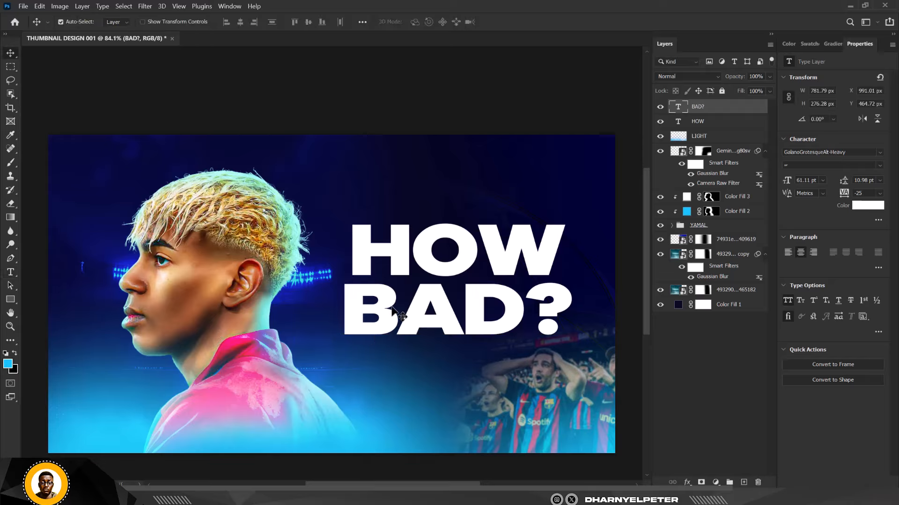
# Move "BAD?" about 27 px right and 21 px down to align its left edge with "HOW".
pyautogui.moveTo(392, 302); pyautogui.dragTo(395, 301)
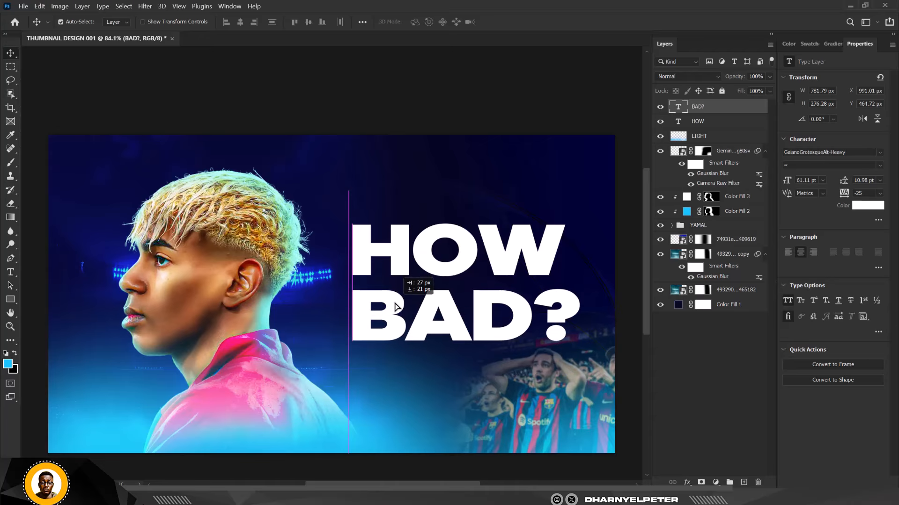
pyautogui.scroll(-2, 442, 304)
pyautogui.scroll(2, 442, 304)
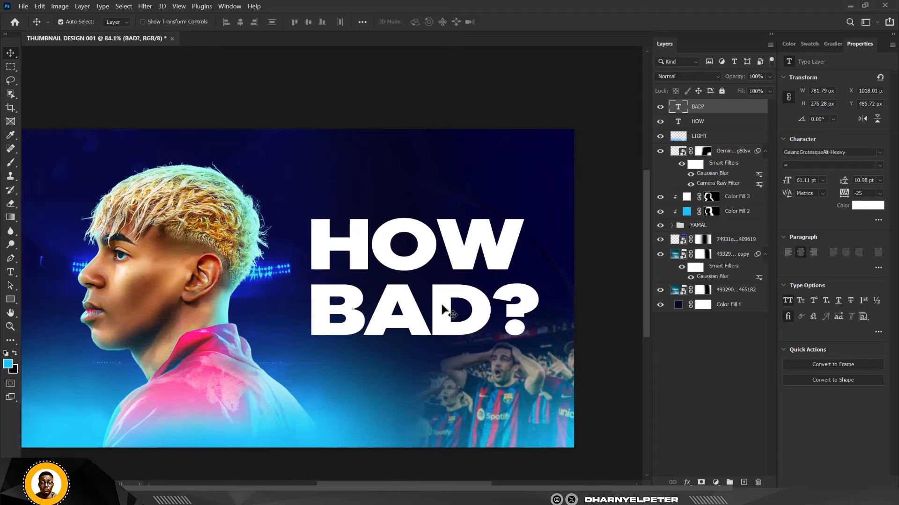
# Draw a rectangle about 855 × 235 px behind the "BAD?" text, above the LIGHT layer.
pyautogui.click(733, 136)
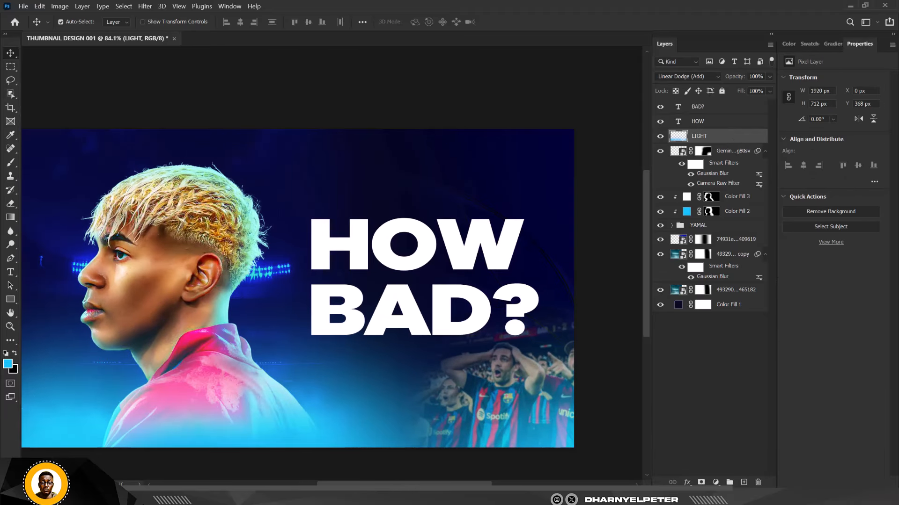
pyautogui.click(10, 299)
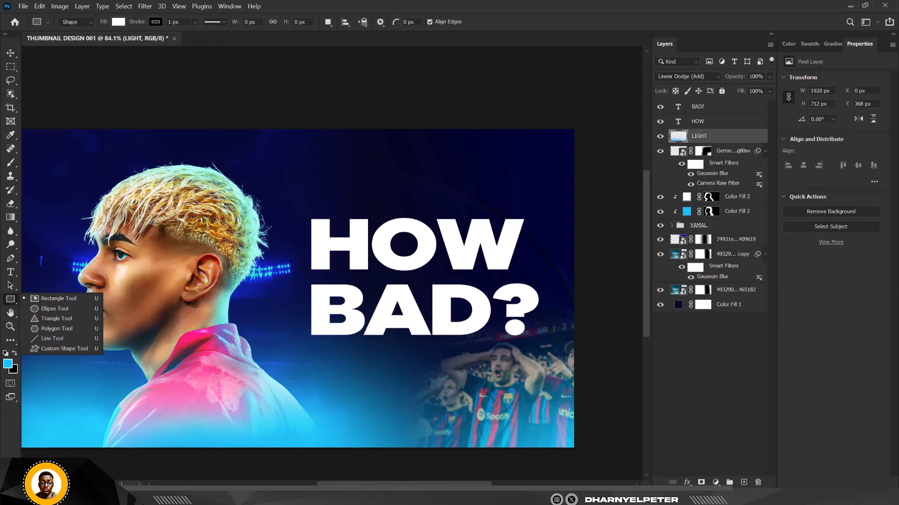
pyautogui.click(105, 300)
pyautogui.moveTo(295, 277); pyautogui.dragTo(546, 345)
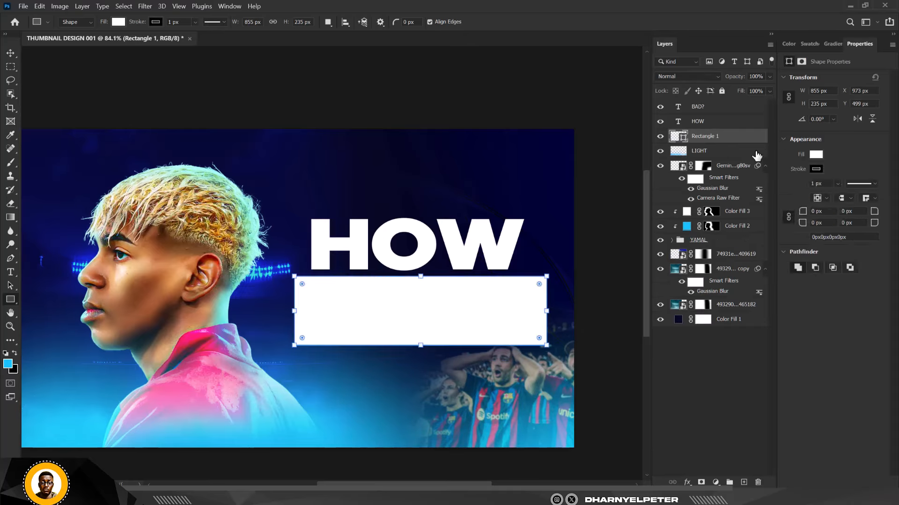
# Change the rectangle's fill colour to red, ff0000.
pyautogui.doubleClick(679, 139)
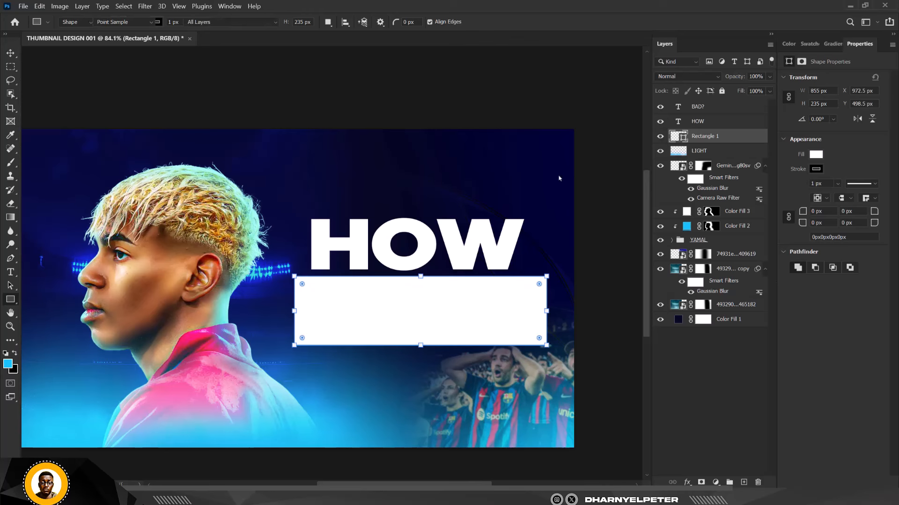
pyautogui.write('ff0000')
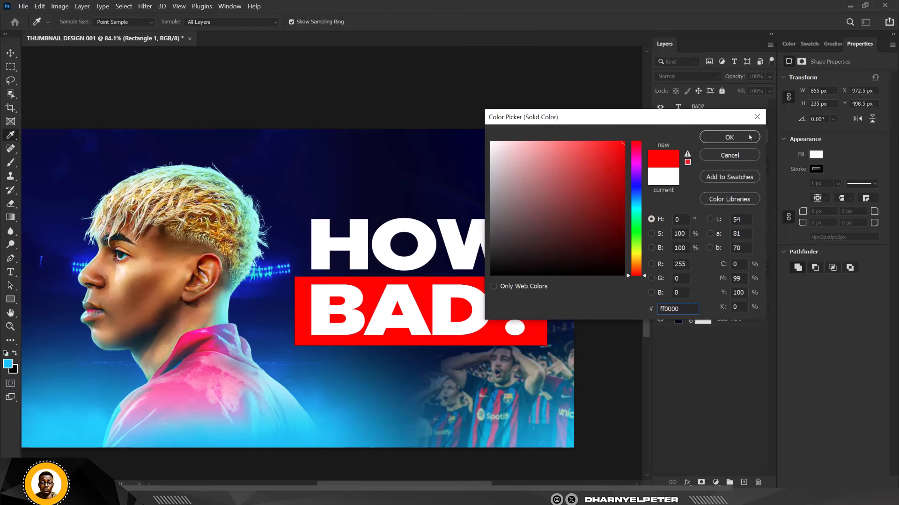
pyautogui.click(751, 137)
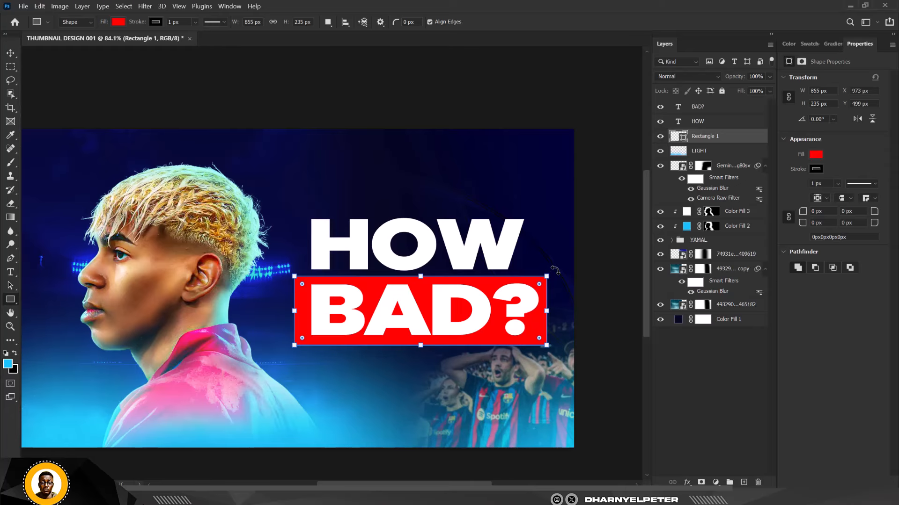
# Rotate the red rectangle behind "BAD?" to an angle of about -2.25°.
pyautogui.moveTo(555, 270); pyautogui.dragTo(553, 266)
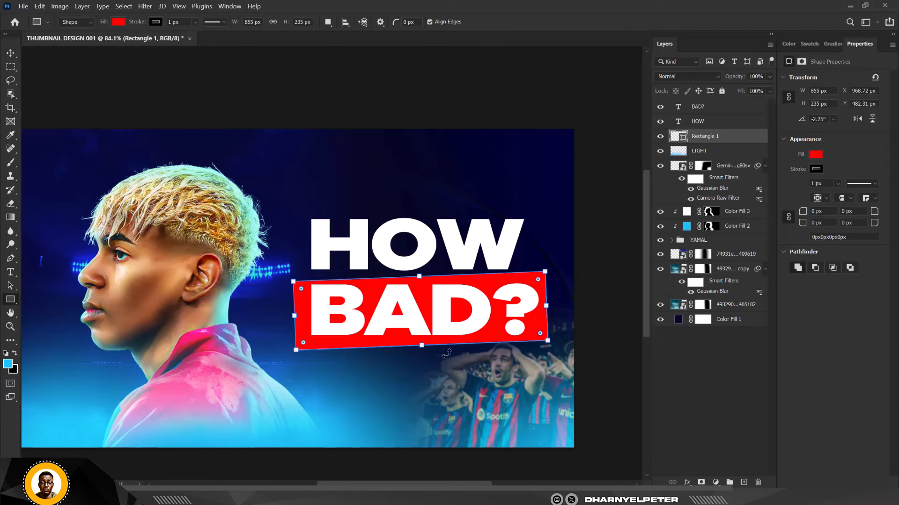
pyautogui.press('v')
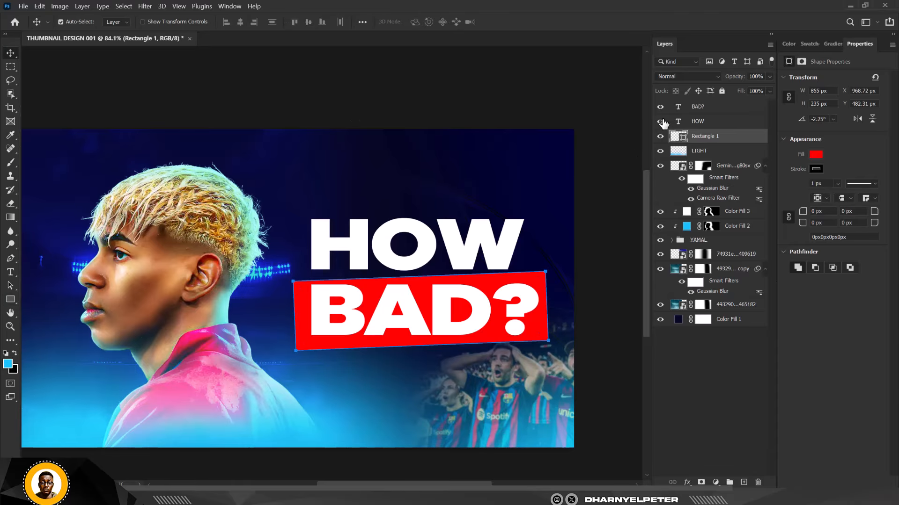
# Scale "HOW", "BAD?" and the red rectangle together to about 86%, moving them about 40 px left and 7 px down.
pyautogui.keyDown('shift'); pyautogui.click(712, 109); pyautogui.keyUp('shift')
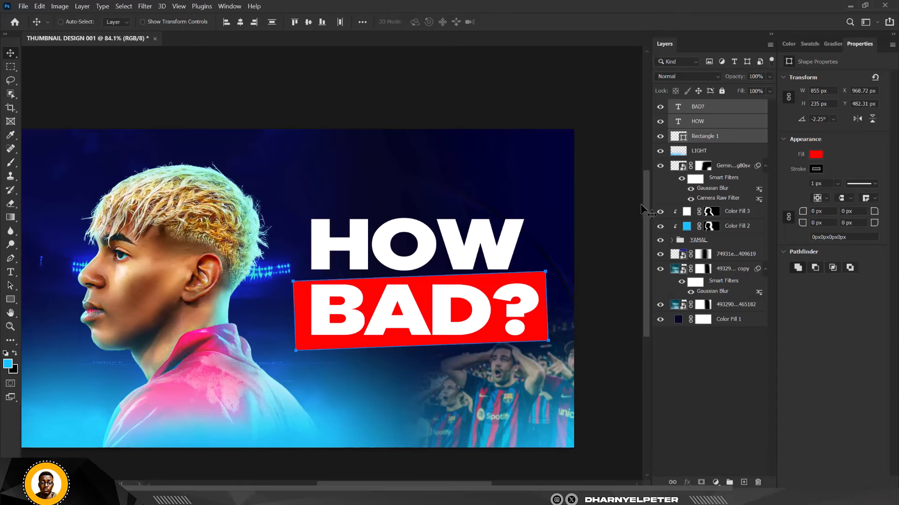
pyautogui.hotkey('ctrl', 't')
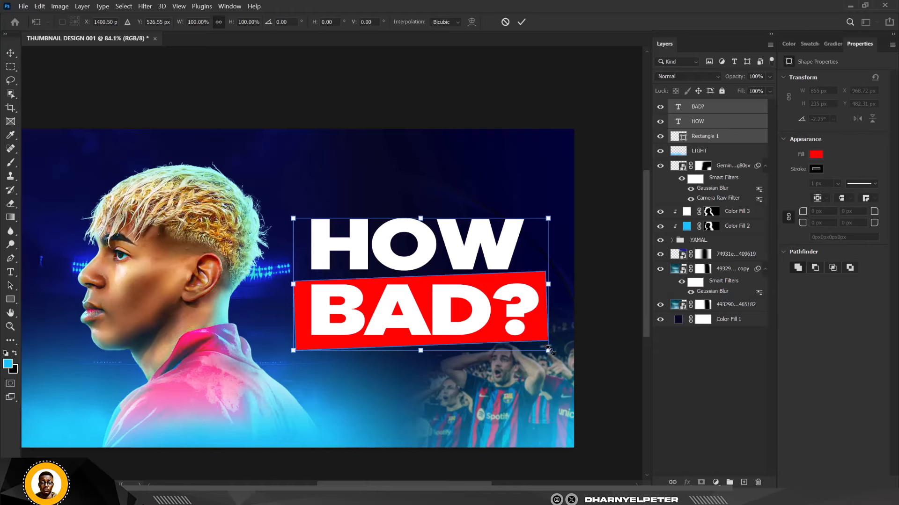
pyautogui.moveTo(549, 350); pyautogui.dragTo(513, 333)
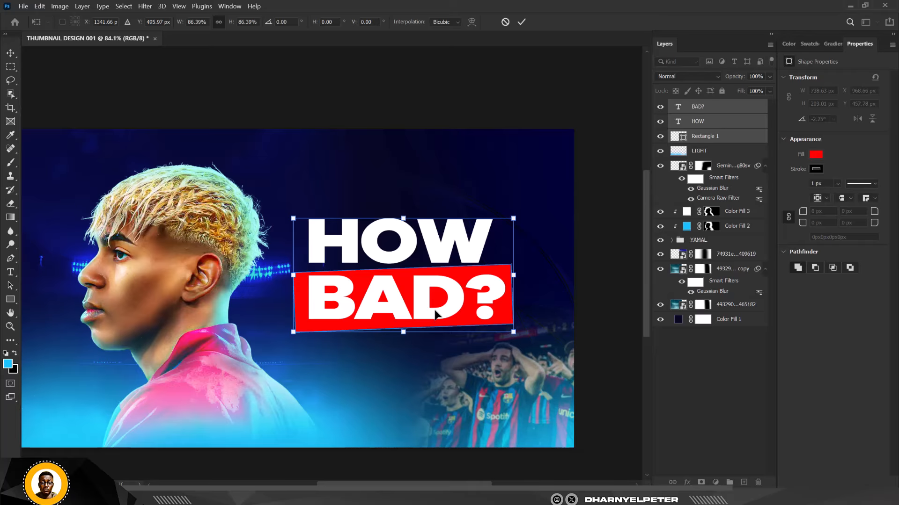
pyautogui.moveTo(438, 315)
pyautogui.mouseDown()
pyautogui.moveTo(447, 297)
pyautogui.moveTo(427, 318)
pyautogui.mouseUp()
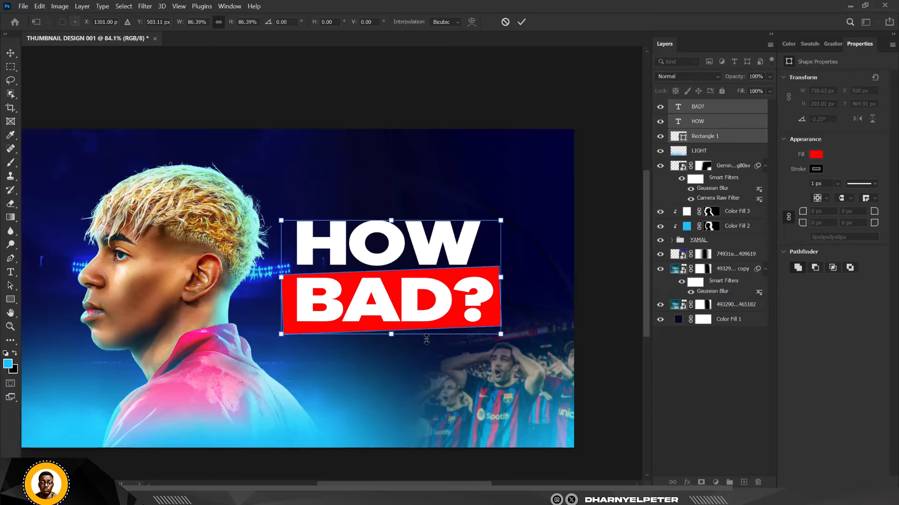
pyautogui.press('Return')
pyautogui.scroll(-4, 423, 337)
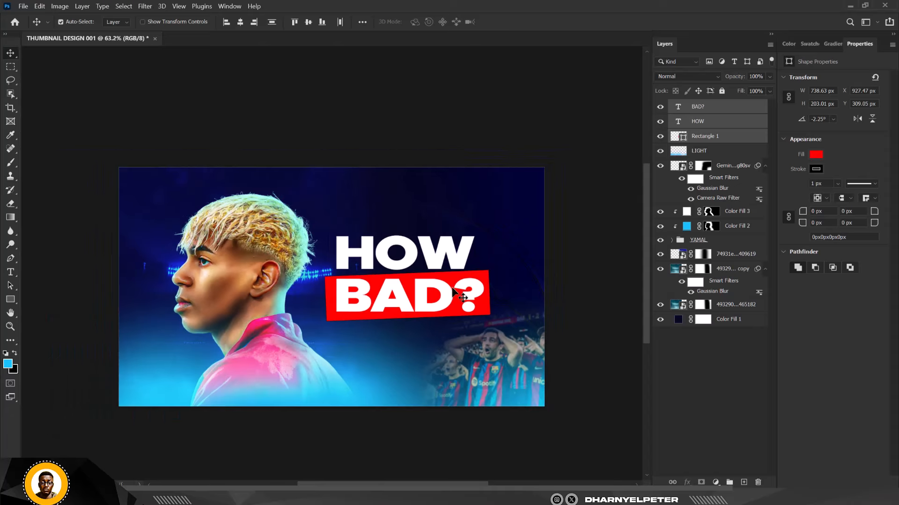
pyautogui.scroll(3, 418, 333)
pyautogui.scroll(-3, 419, 335)
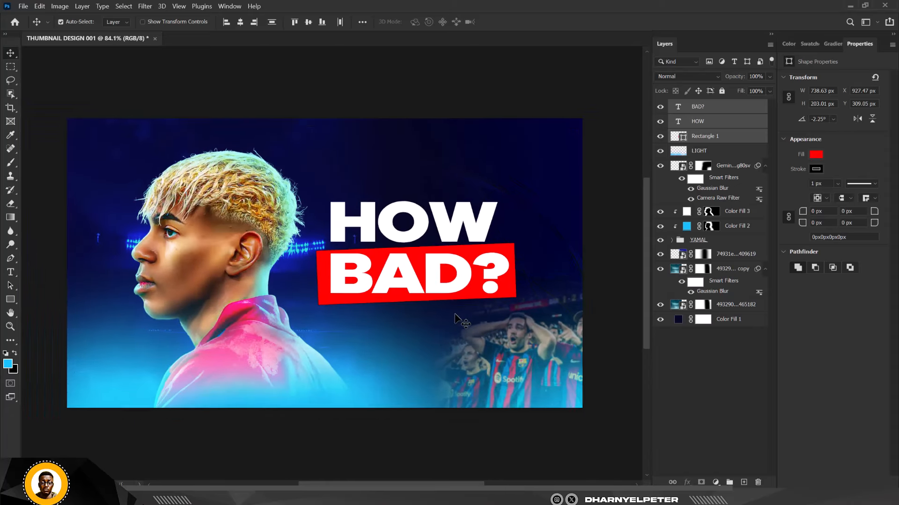
pyautogui.scroll(2, 425, 321)
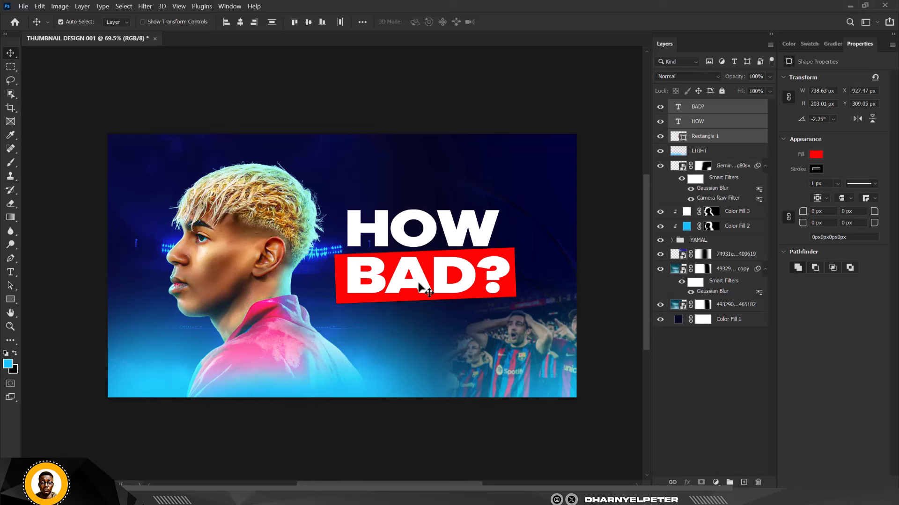
# Rotate the shocked fans image about 2.6° clockwise and move it about 10 px left and 38 px down.
pyautogui.click(674, 255)
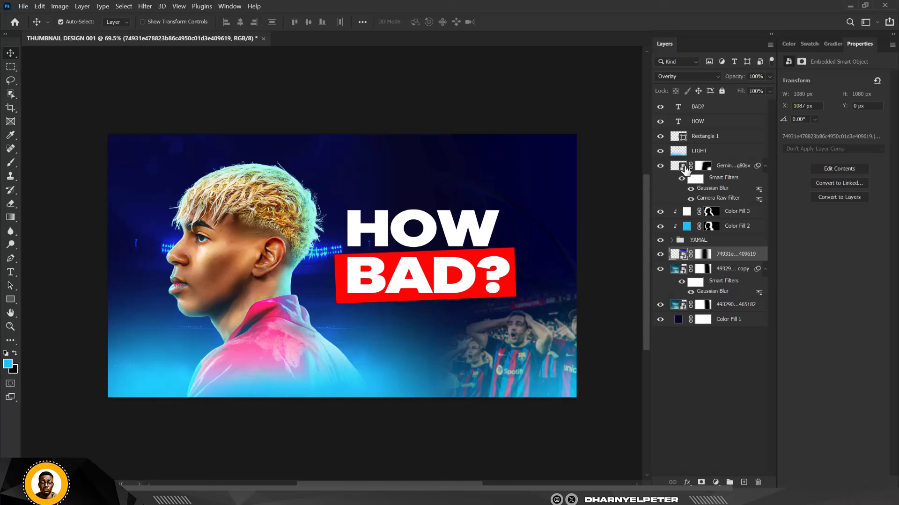
pyautogui.click(731, 170)
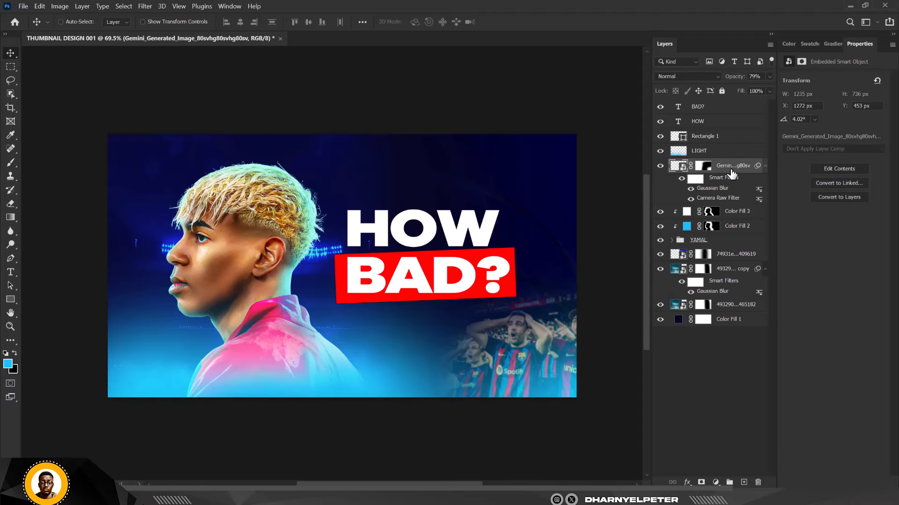
pyautogui.hotkey('ctrl', 't')
pyautogui.scroll(-1, 576, 229)
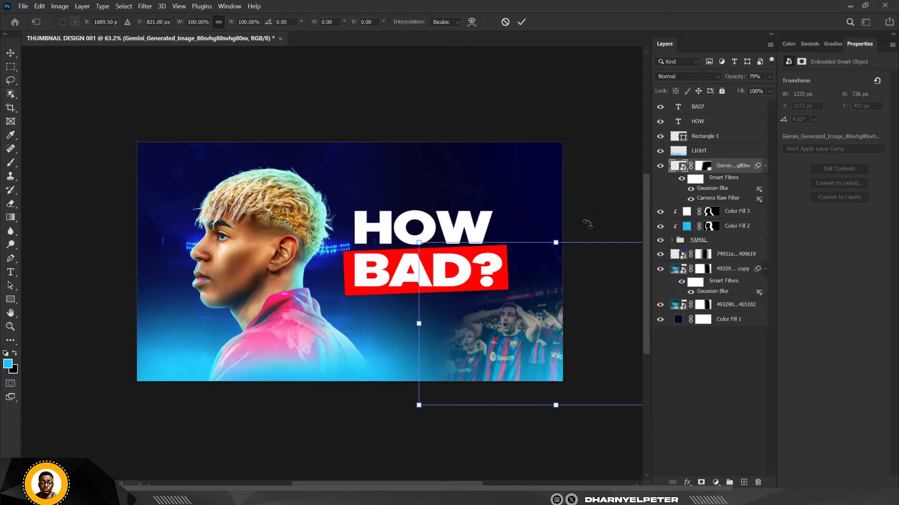
pyautogui.moveTo(587, 224); pyautogui.dragTo(591, 225)
pyautogui.moveTo(550, 301); pyautogui.dragTo(546, 311)
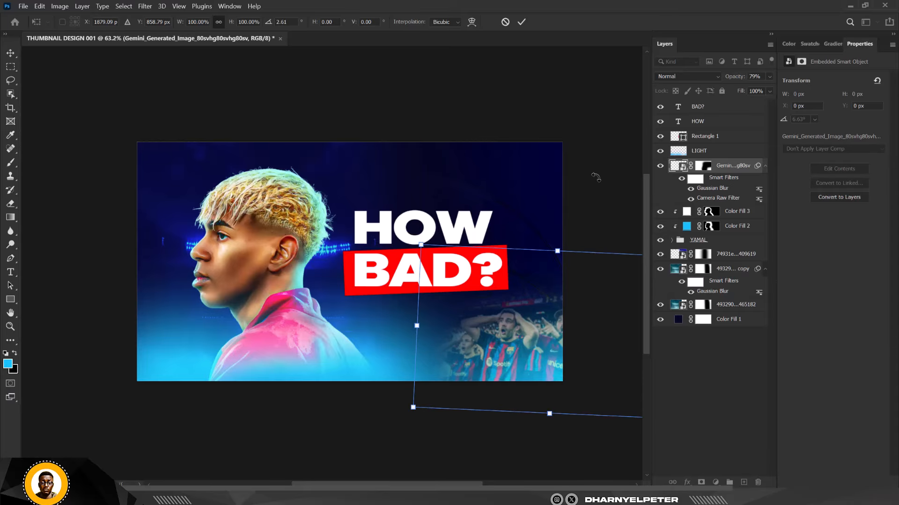
pyautogui.press('Return')
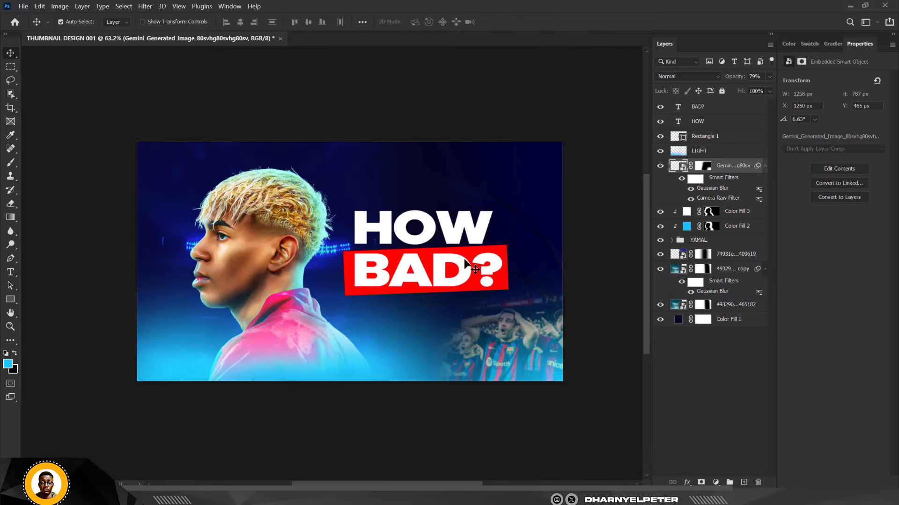
pyautogui.scroll(1, 447, 288)
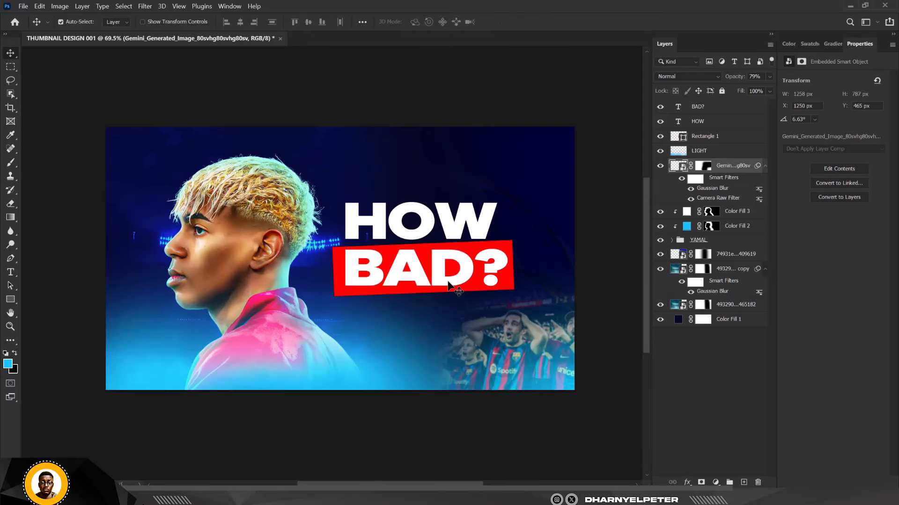
# Duplicate the LIGHT layer and squash the copy to about 31% of its height along the canvas's lower edge.
pyautogui.click(423, 374)
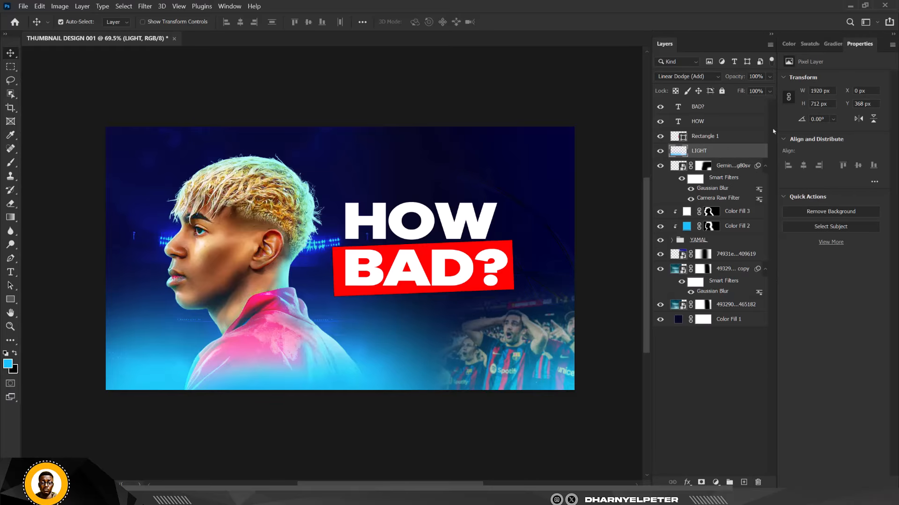
pyautogui.hotkey('ctrl', 'j')
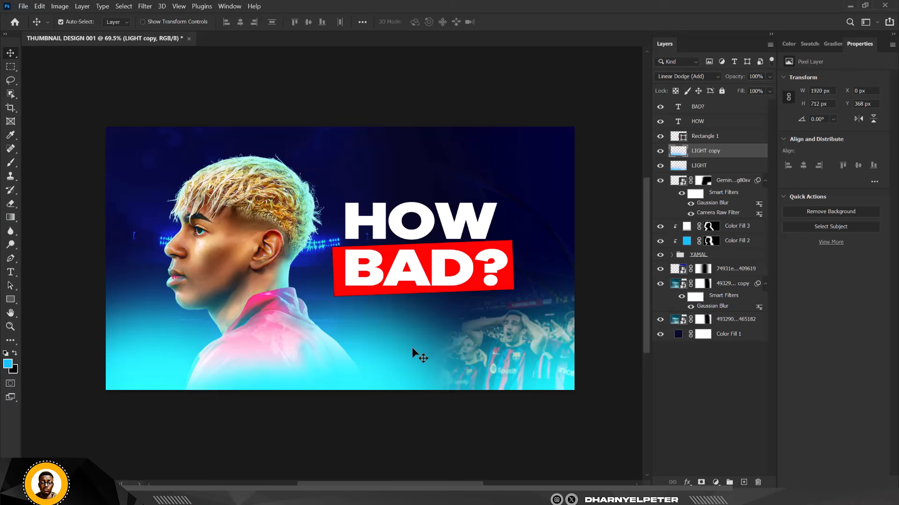
pyautogui.hotkey('ctrl', 't')
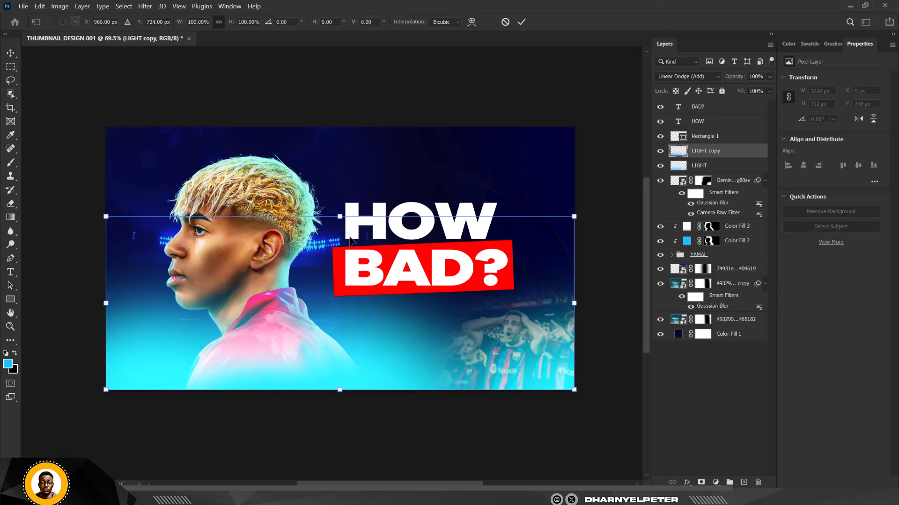
pyautogui.moveTo(340, 216); pyautogui.dragTo(351, 332)
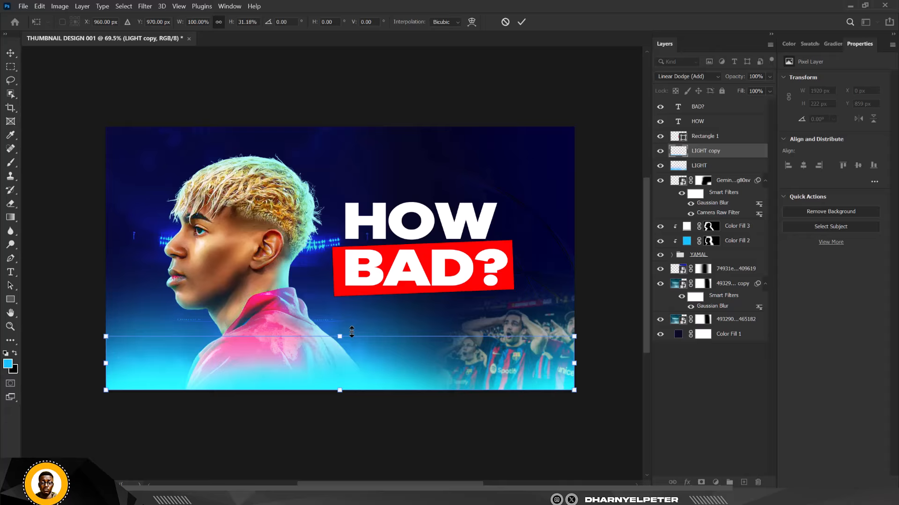
pyautogui.press('Return')
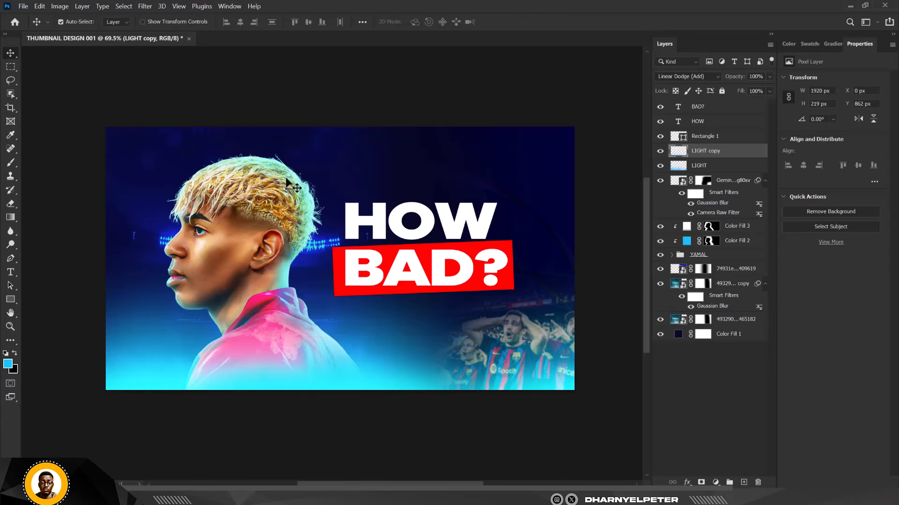
pyautogui.click(396, 94)
pyautogui.scroll(2, 381, 184)
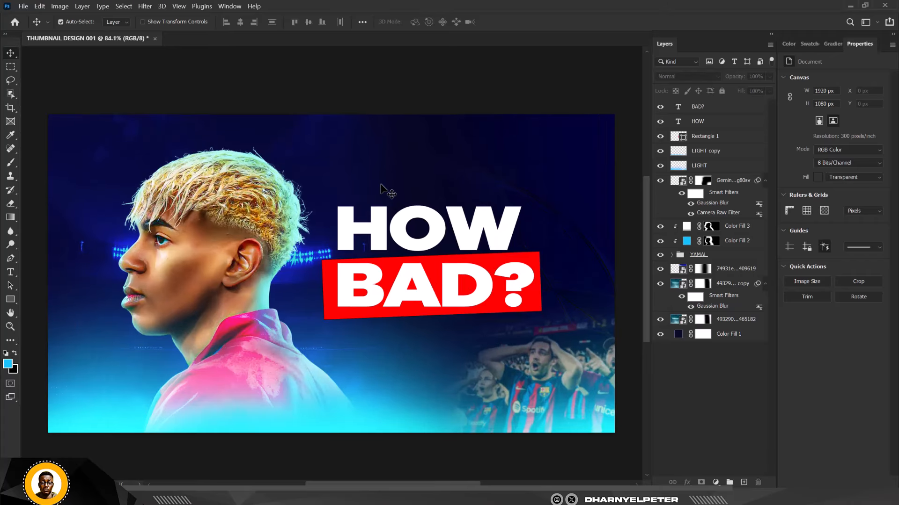
pyautogui.scroll(-3, 400, 213)
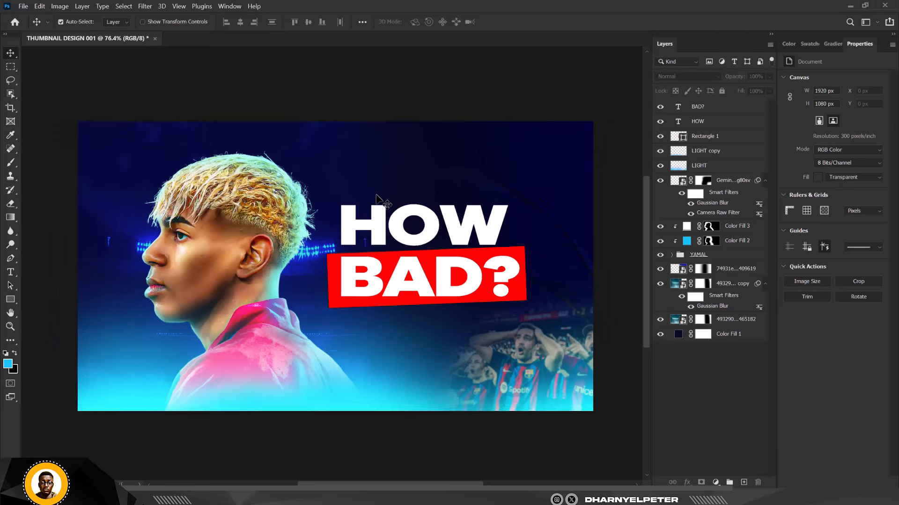
# Rotate the "BAD?" text to -3° to follow the tilt of the red rectangle.
pyautogui.scroll(4, 472, 270)
pyautogui.scroll(1, 472, 266)
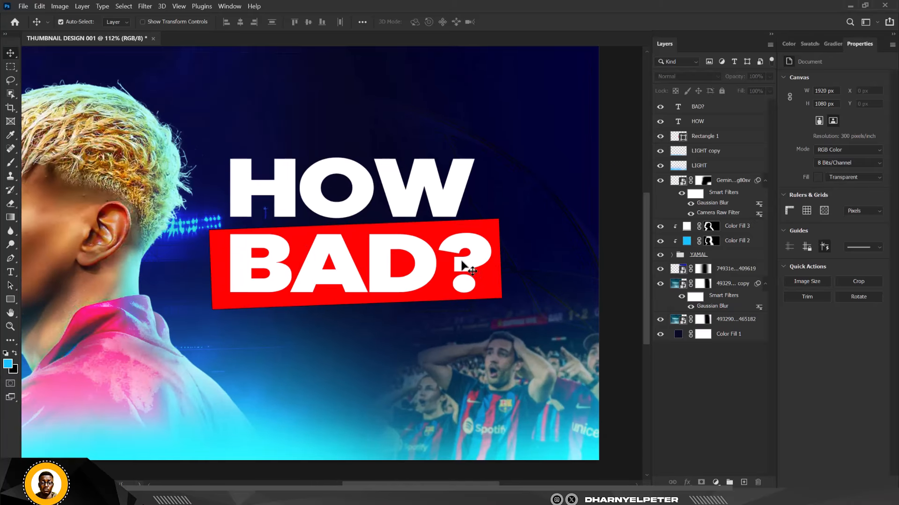
pyautogui.click(421, 267)
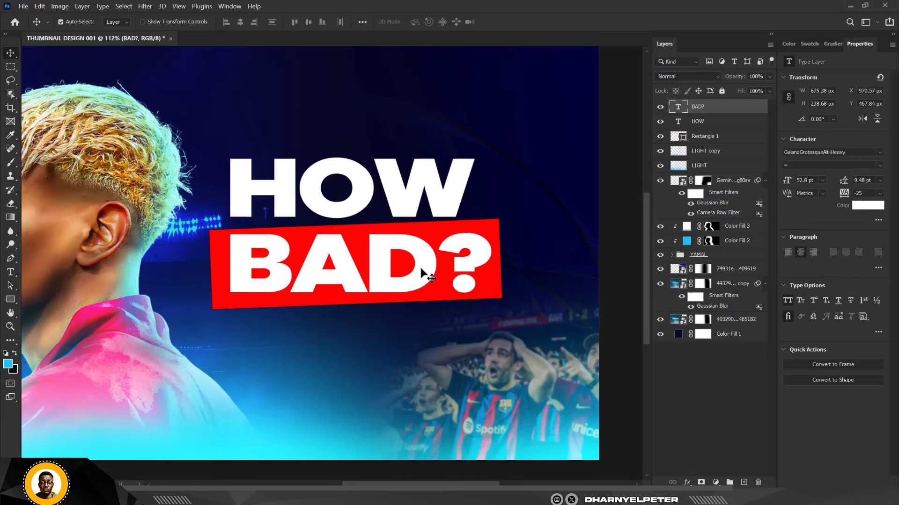
pyautogui.hotkey('ctrl', 't')
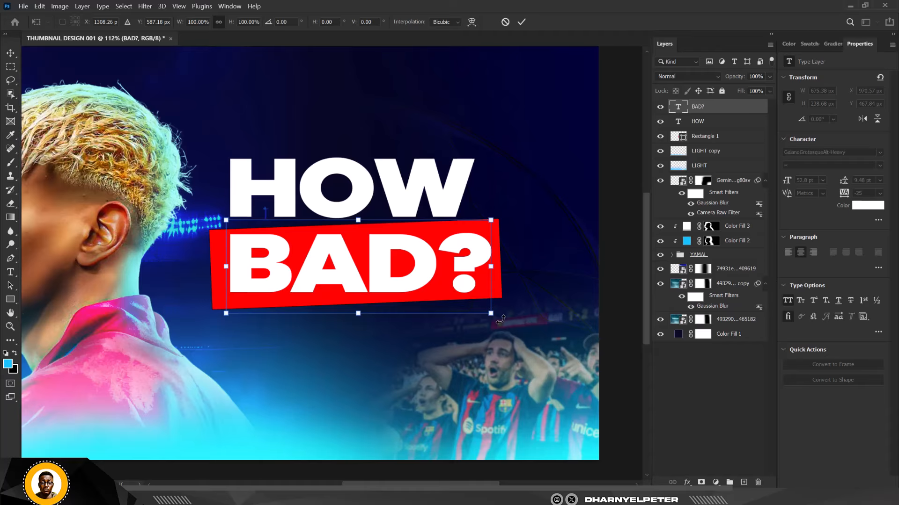
pyautogui.moveTo(500, 320); pyautogui.dragTo(517, 316)
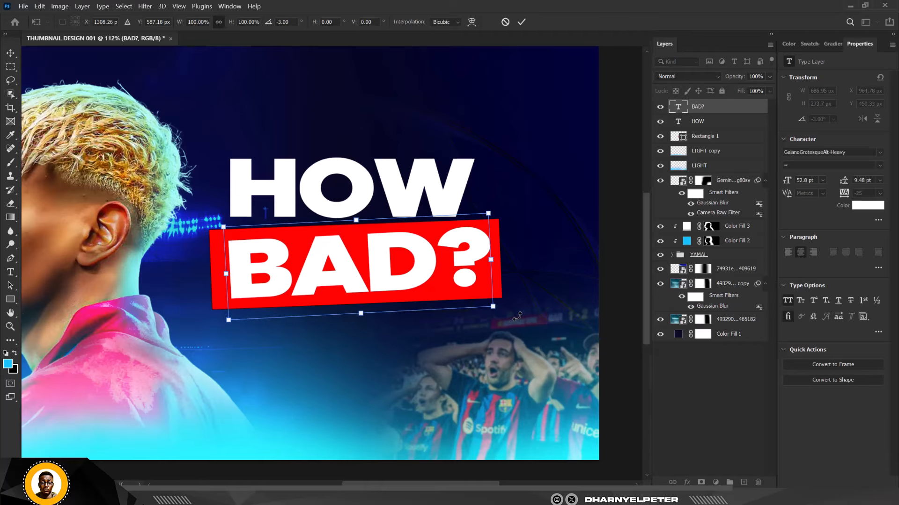
pyautogui.press('Return')
pyautogui.scroll(-5, 372, 281)
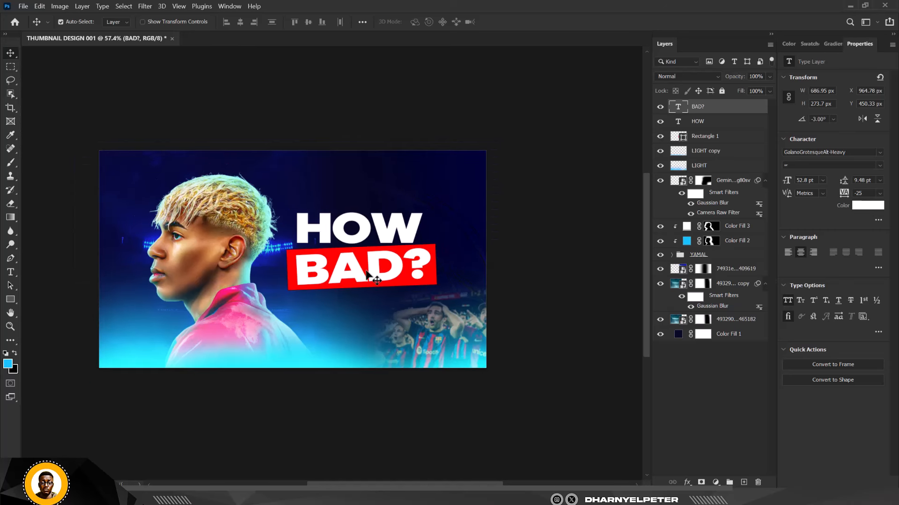
pyautogui.scroll(2, 408, 314)
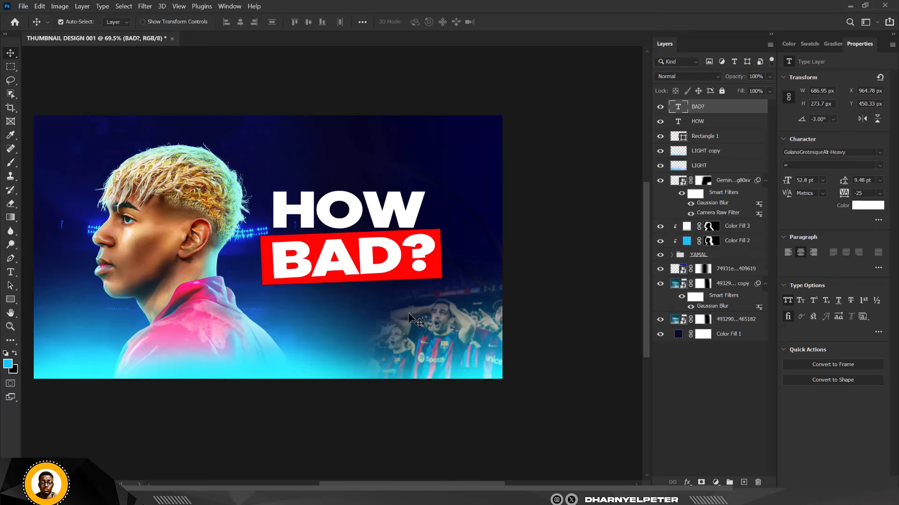
pyautogui.scroll(-1, 408, 313)
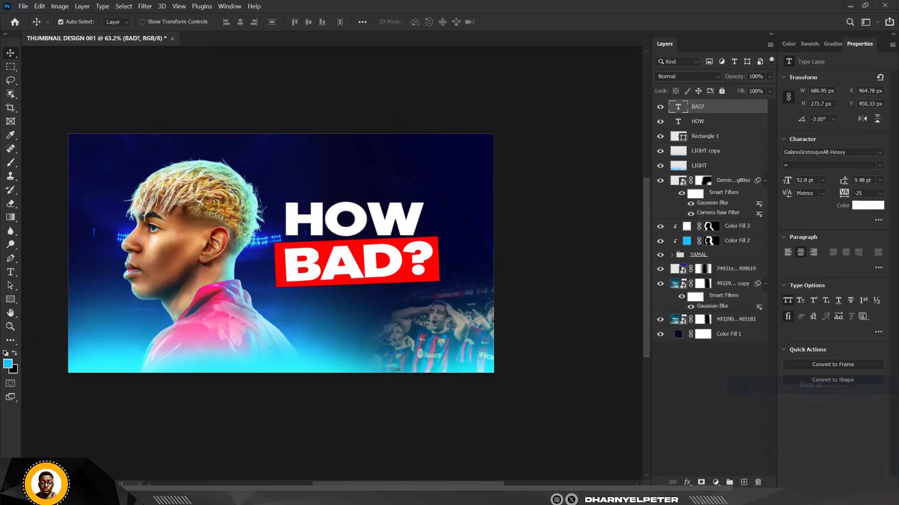
pyautogui.scroll(4, 354, 317)
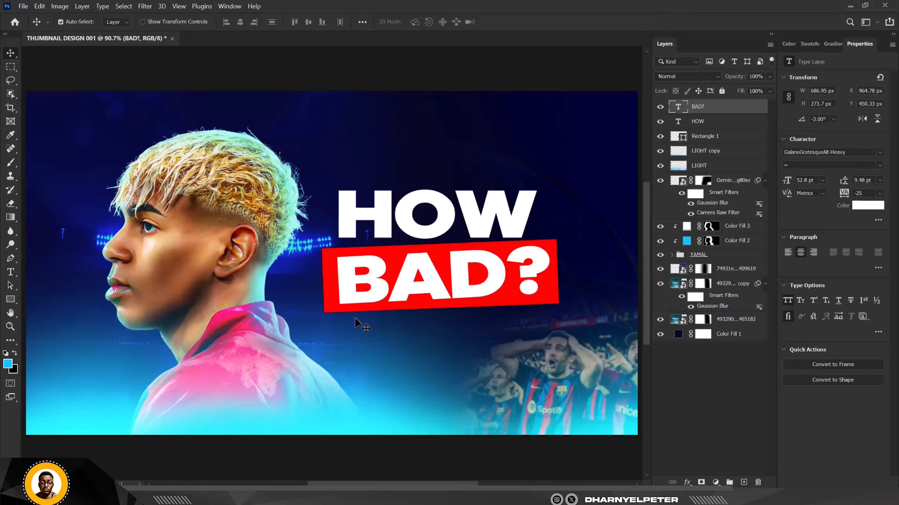
pyautogui.scroll(-1, 258, 236)
pyautogui.scroll(-1, 257, 240)
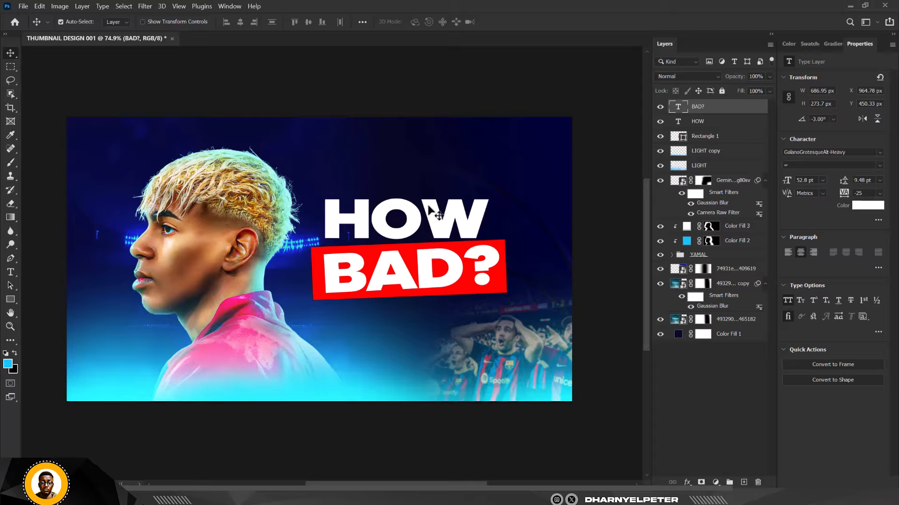
# Add a Curves adjustment layer above all layers, lower the midtones of its RGB curve slightly, and select its layer mask.
pyautogui.click(716, 483)
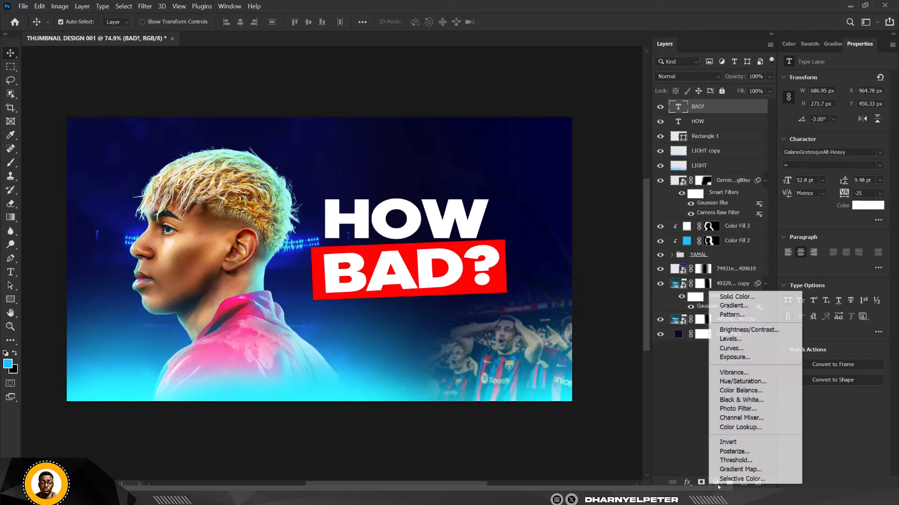
pyautogui.click(749, 350)
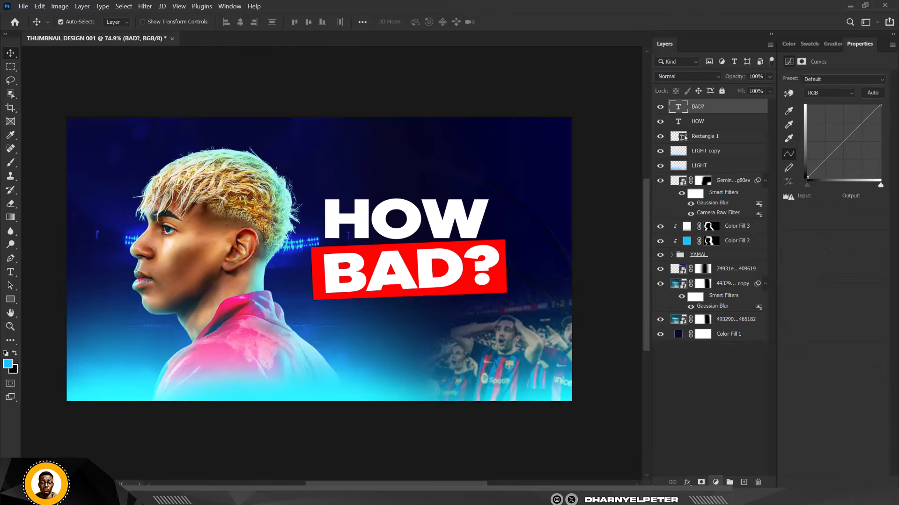
pyautogui.moveTo(841, 145); pyautogui.dragTo(841, 150)
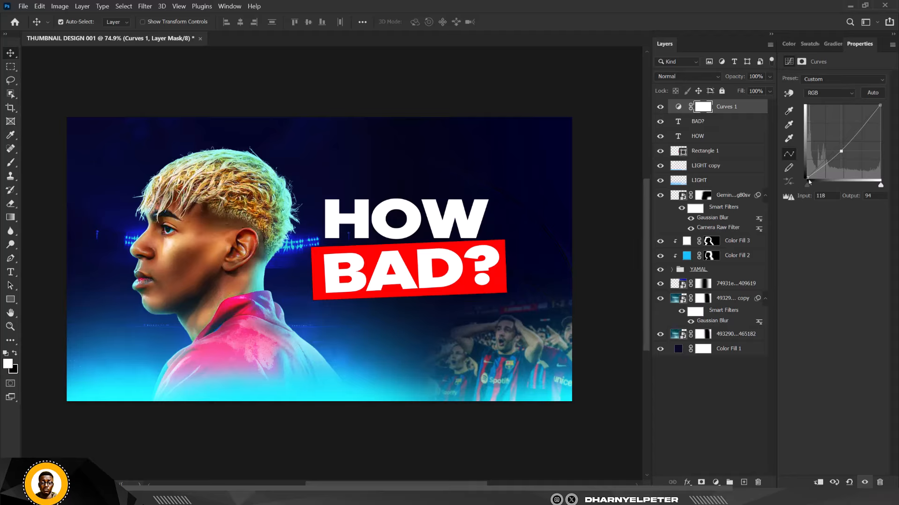
pyautogui.moveTo(841, 152); pyautogui.dragTo(840, 154)
pyautogui.click(706, 108)
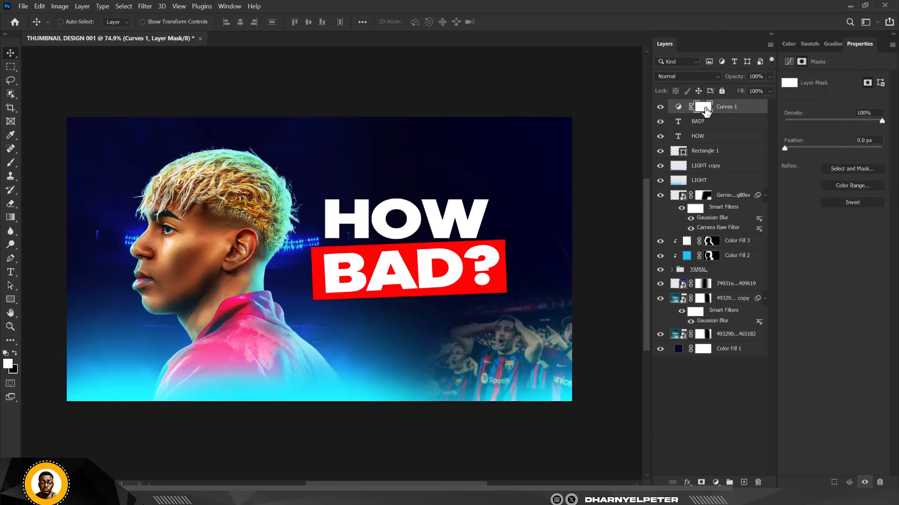
# Invert the Curves 1 mask to black and paint it white over the player with a soft 500 px brush.
pyautogui.hotkey('ctrl', 'i')
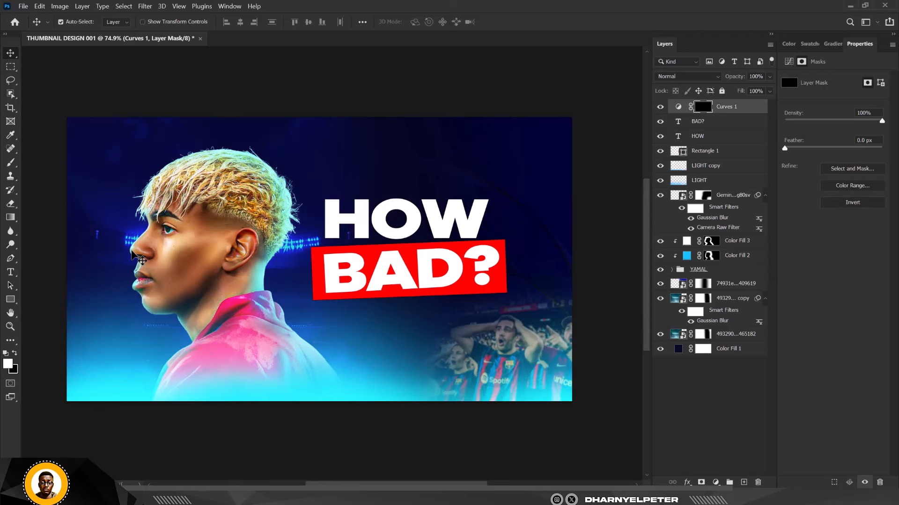
pyautogui.press('b')
pyautogui.press(']')
pyautogui.press(']')
pyautogui.press(']')
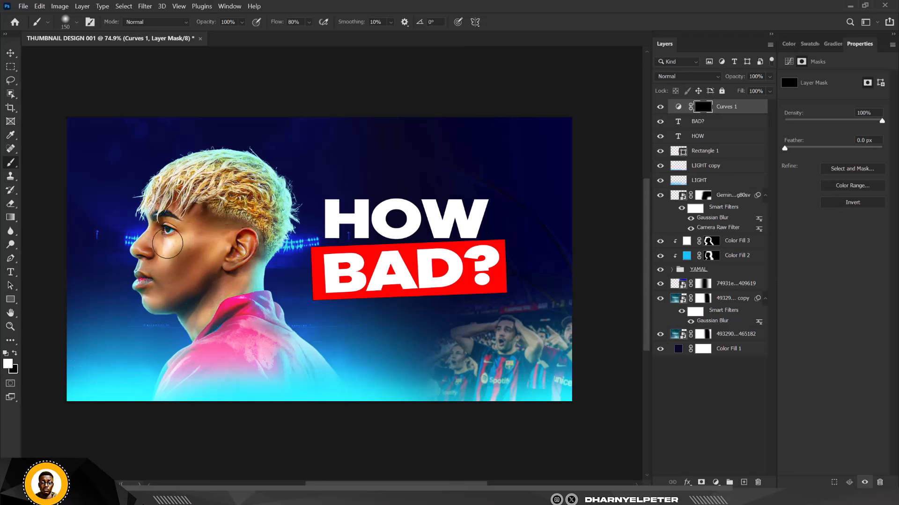
pyautogui.press(']')
pyautogui.moveTo(184, 227); pyautogui.dragTo(186, 276)
pyautogui.moveTo(264, 255)
pyautogui.mouseDown()
pyautogui.moveTo(265, 318)
pyautogui.moveTo(253, 310)
pyautogui.moveTo(234, 322)
pyautogui.moveTo(221, 402)
pyautogui.moveTo(237, 378)
pyautogui.moveTo(257, 415)
pyautogui.moveTo(283, 372)
pyautogui.moveTo(371, 451)
pyautogui.moveTo(339, 434)
pyautogui.moveTo(219, 431)
pyautogui.moveTo(248, 386)
pyautogui.moveTo(262, 419)
pyautogui.mouseUp()
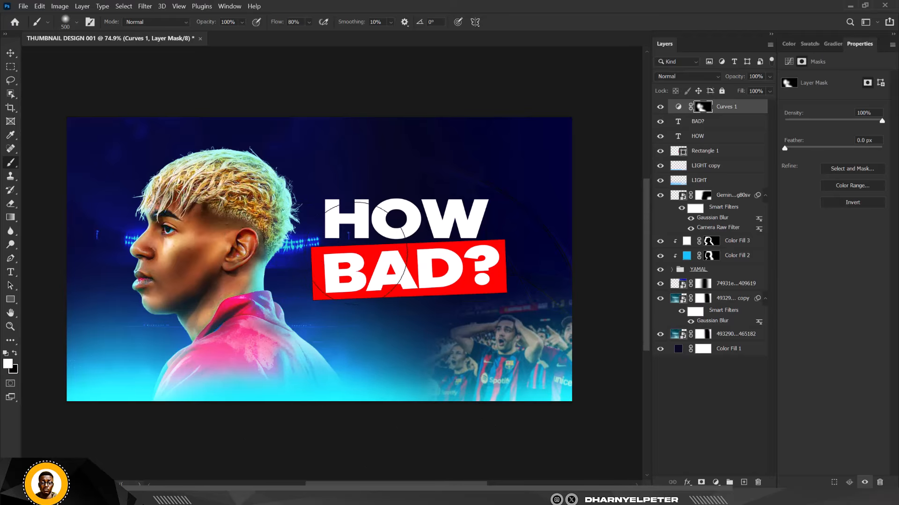
# Paint white on the Curves 1 mask across the dark background above the headline and over the shocked fans.
pyautogui.moveTo(377, 146)
pyautogui.mouseDown()
pyautogui.moveTo(553, 156)
pyautogui.moveTo(546, 184)
pyautogui.moveTo(551, 156)
pyautogui.mouseUp()
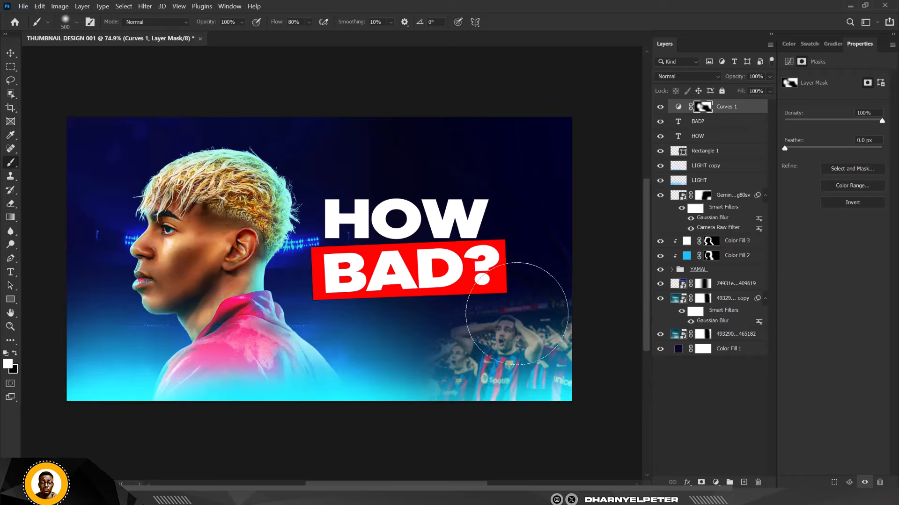
pyautogui.moveTo(482, 321)
pyautogui.mouseDown()
pyautogui.moveTo(512, 381)
pyautogui.moveTo(481, 431)
pyautogui.moveTo(551, 395)
pyautogui.mouseUp()
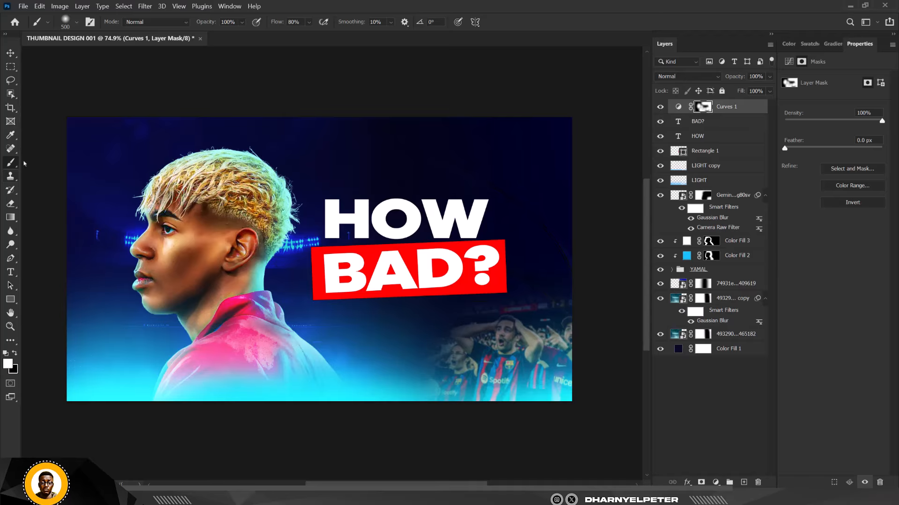
pyautogui.click(8, 55)
pyautogui.scroll(1, 412, 284)
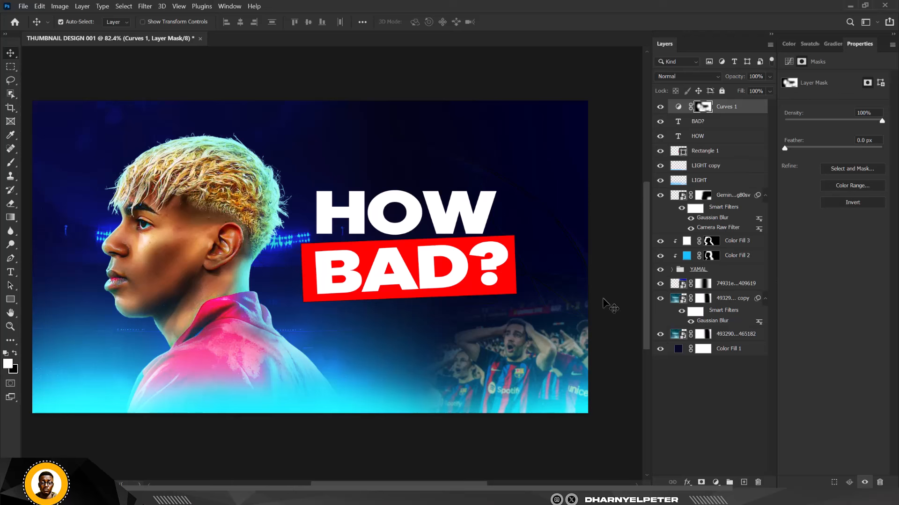
# Add a top Color Balance adjustment layer with midtones red +11 and blue +11, and highlights blue +17.
pyautogui.click(715, 482)
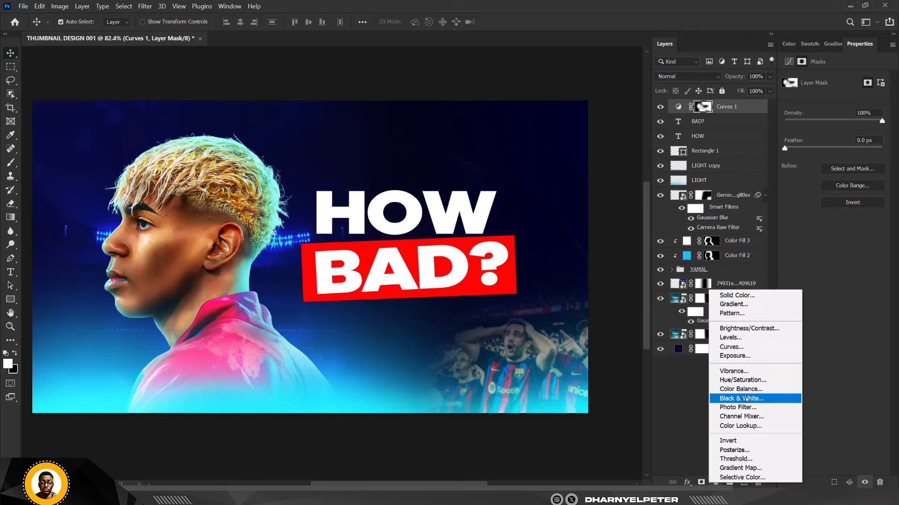
pyautogui.click(746, 389)
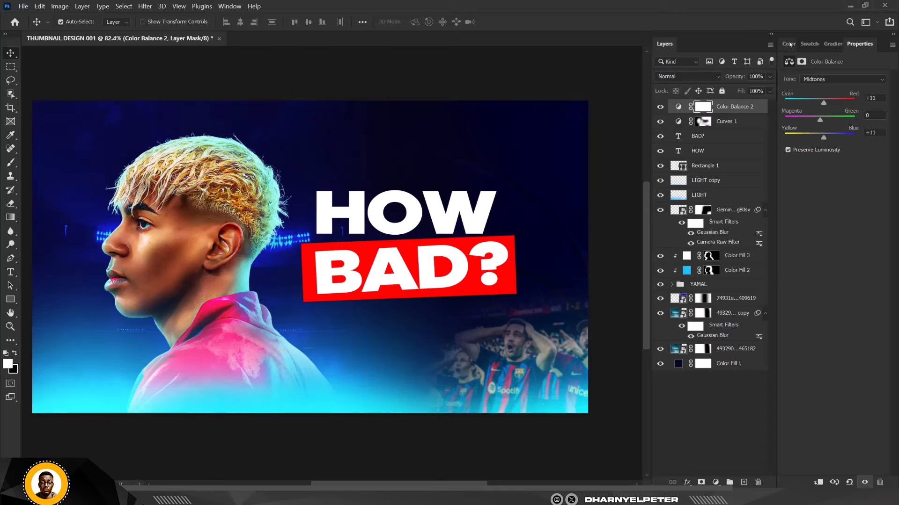
pyautogui.click(841, 80)
pyautogui.click(838, 105)
pyautogui.click(838, 80)
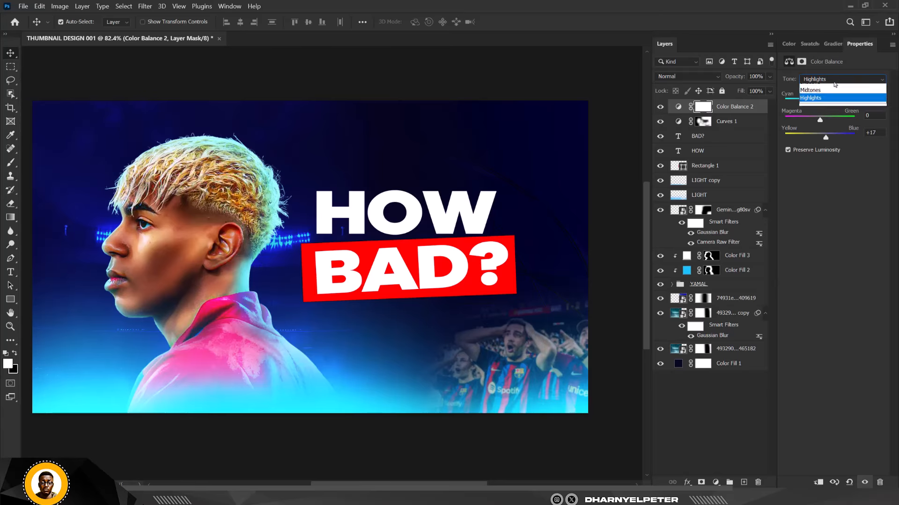
pyautogui.click(831, 87)
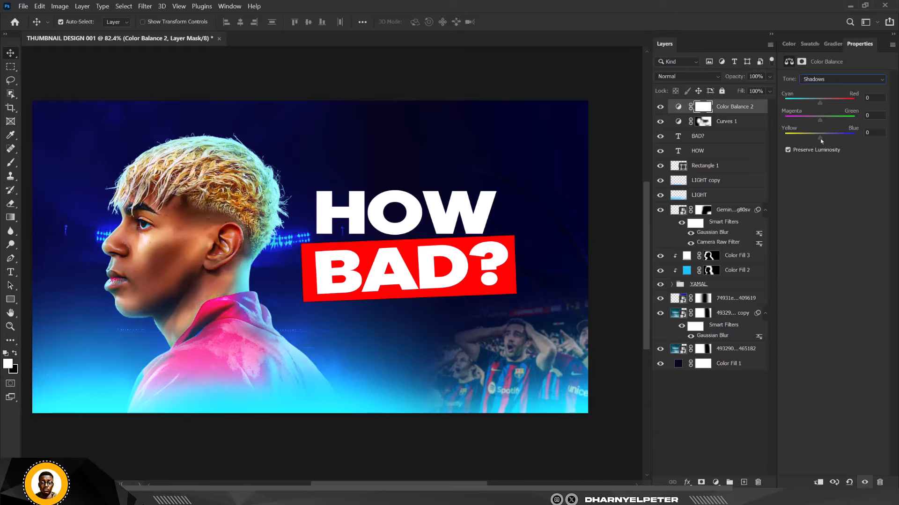
pyautogui.moveTo(822, 141); pyautogui.dragTo(822, 140)
pyautogui.click(379, 71)
pyautogui.scroll(-2, 400, 161)
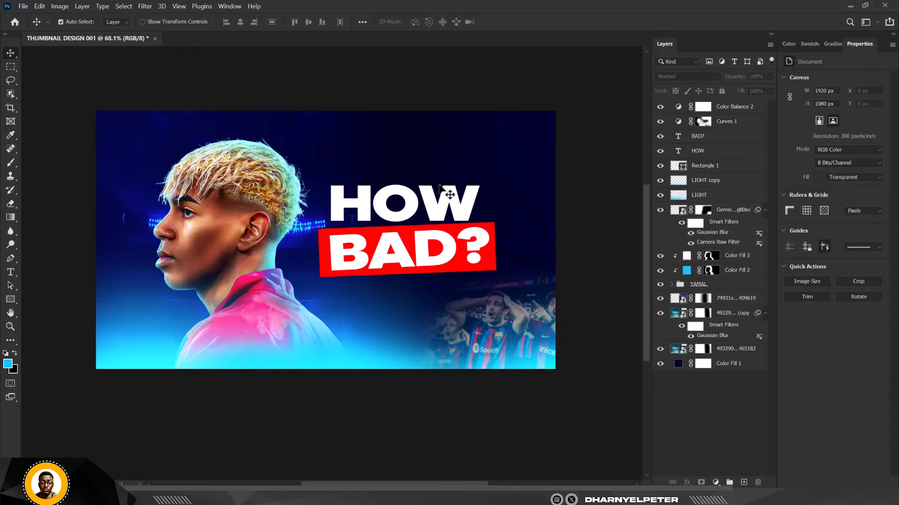
# Change the Color Balance 2 midtones Yellow-Blue value to -8.
pyautogui.click(679, 107)
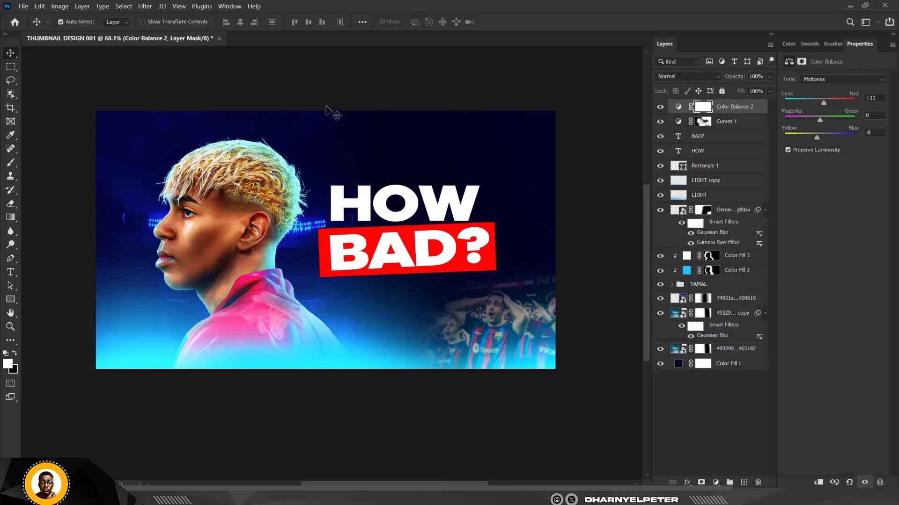
pyautogui.click(361, 104)
pyautogui.scroll(-1, 363, 177)
pyautogui.scroll(6, 364, 182)
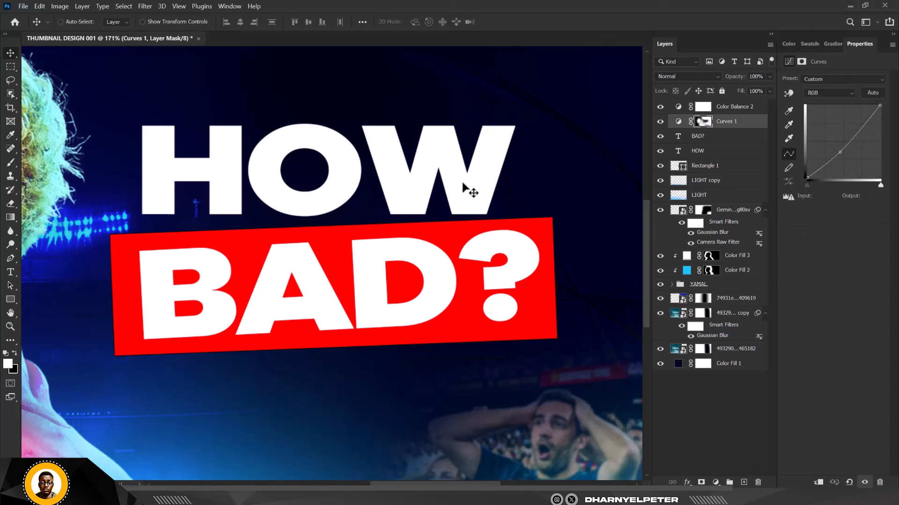
pyautogui.hotkey('ctrl', 't')
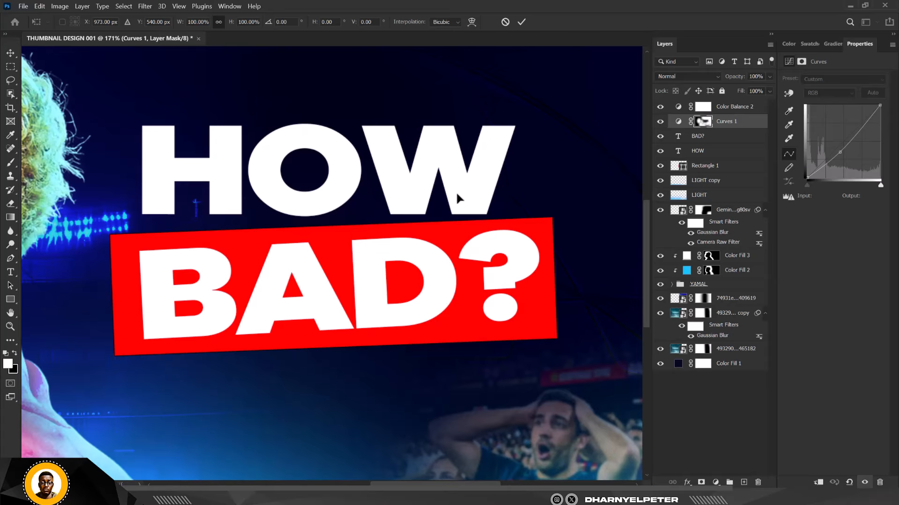
pyautogui.scroll(-2, 456, 191)
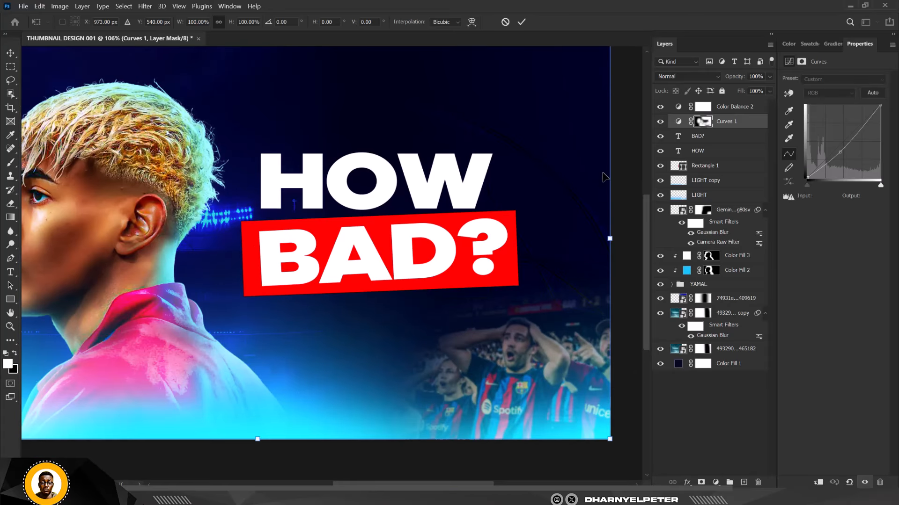
pyautogui.press('Return')
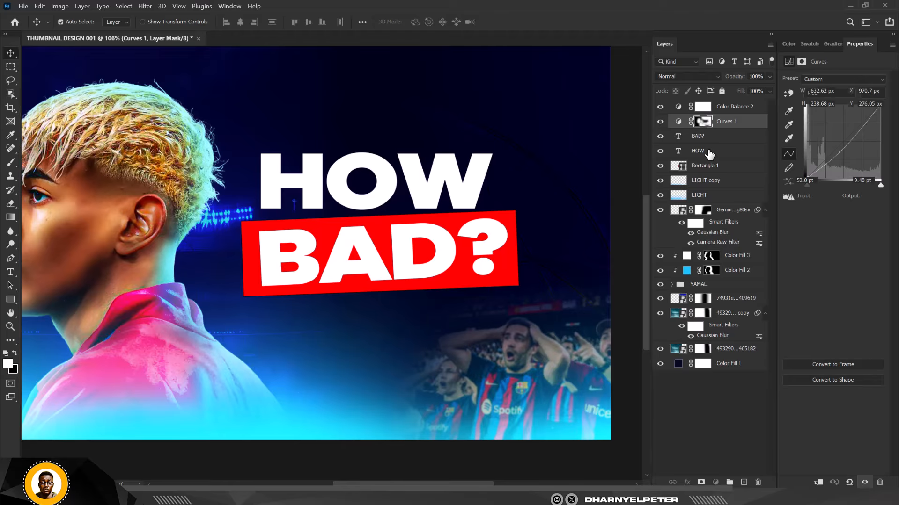
# Rotate the "HOW" text layer to -1.46° so it follows the tilt of the red box.
pyautogui.click(707, 151)
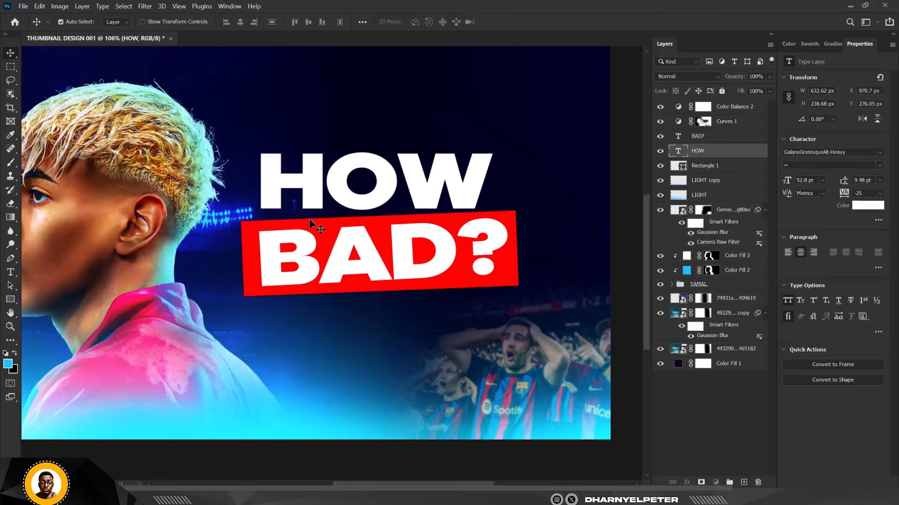
pyautogui.hotkey('ctrl', 't')
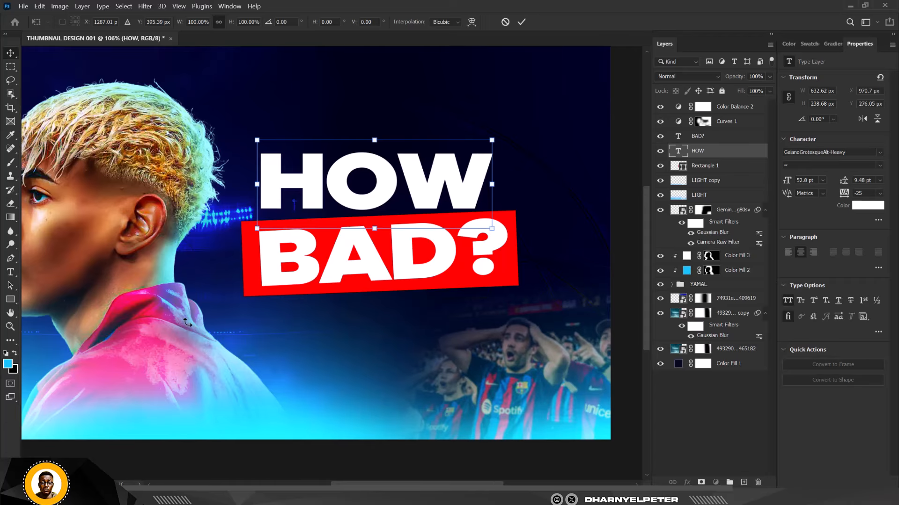
pyautogui.scroll(-1, 189, 319)
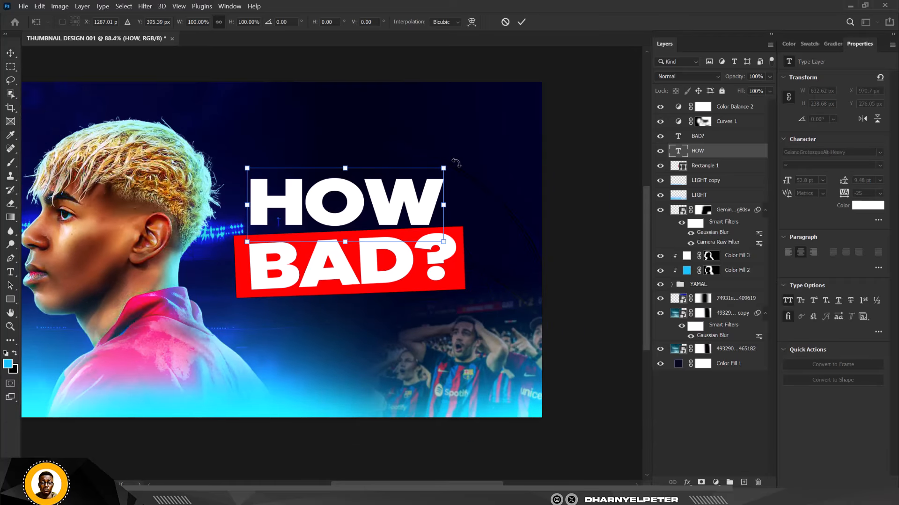
pyautogui.moveTo(455, 161)
pyautogui.mouseDown()
pyautogui.moveTo(474, 145)
pyautogui.moveTo(445, 174)
pyautogui.mouseUp()
pyautogui.press('Return')
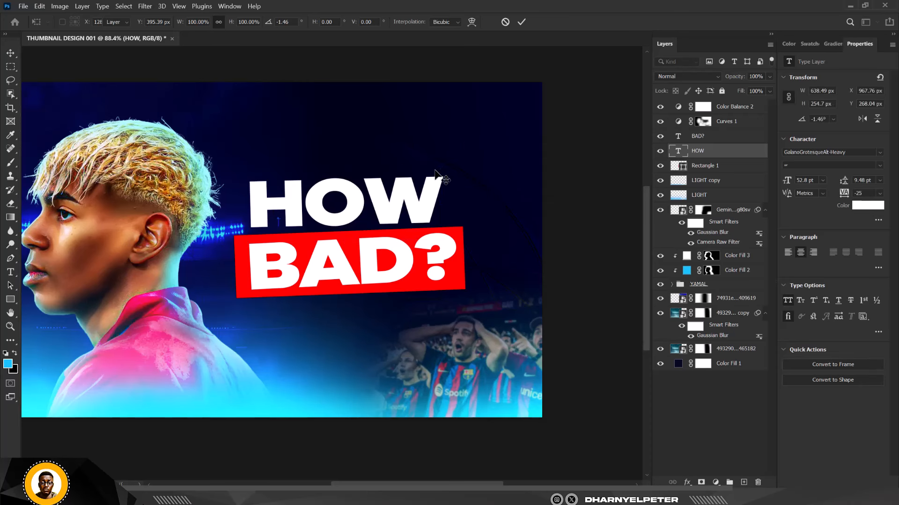
# Move the "BAD?", "HOW" and Rectangle 1 layers together 30 px down.
pyautogui.scroll(-1, 418, 216)
pyautogui.scroll(-1, 418, 216)
pyautogui.scroll(-1, 339, 244)
pyautogui.scroll(3, 344, 234)
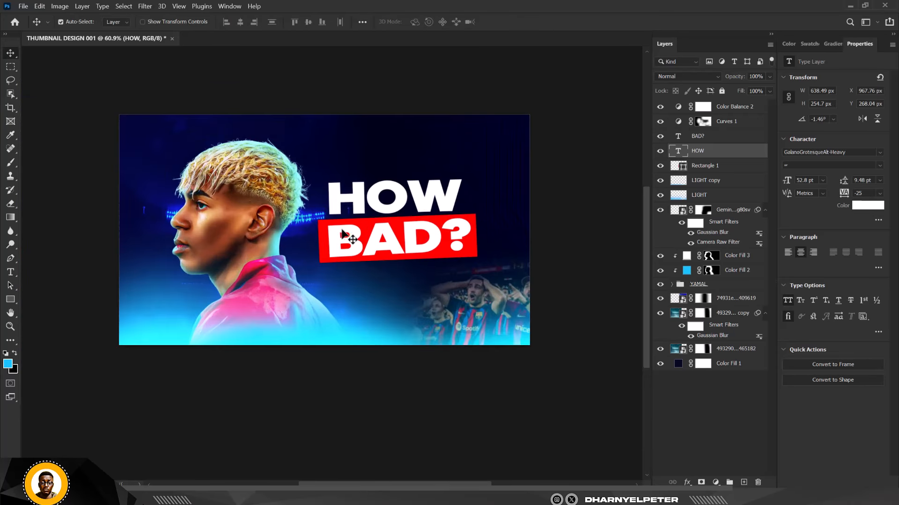
pyautogui.scroll(2, 342, 230)
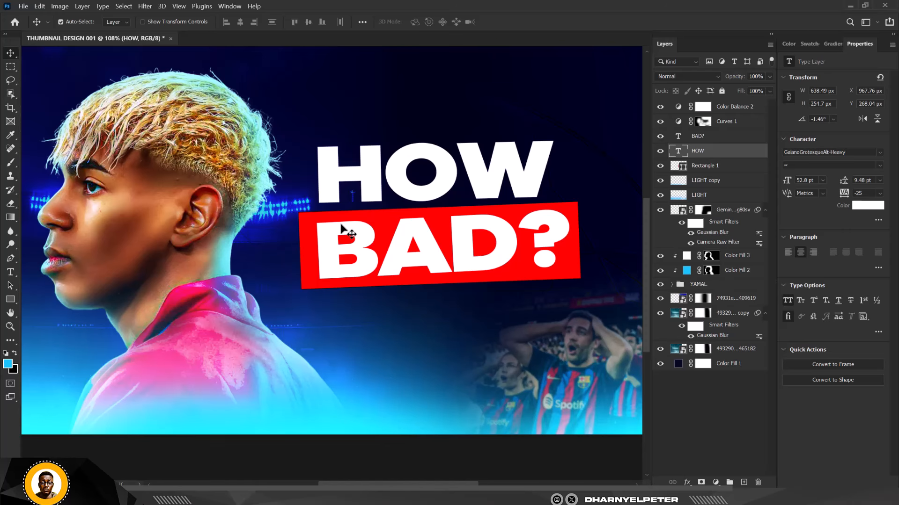
pyautogui.scroll(-2, 344, 232)
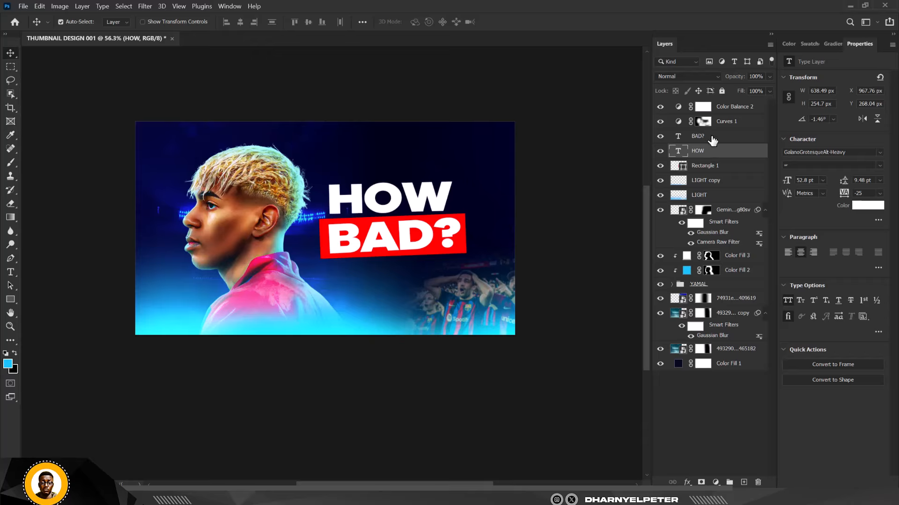
pyautogui.click(711, 137)
pyautogui.keyDown('shift'); pyautogui.click(709, 167); pyautogui.keyUp('shift')
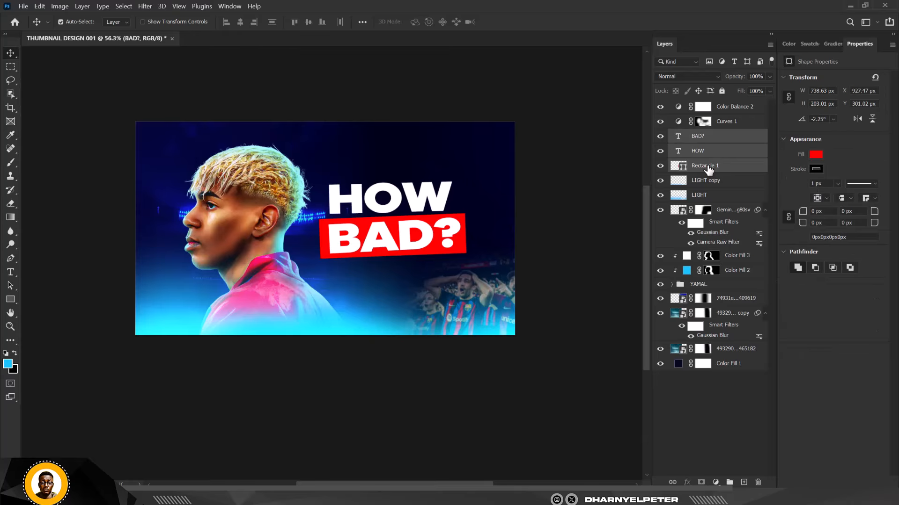
pyautogui.hotkey('shift', 'Down')
pyautogui.hotkey('shift', 'Down')
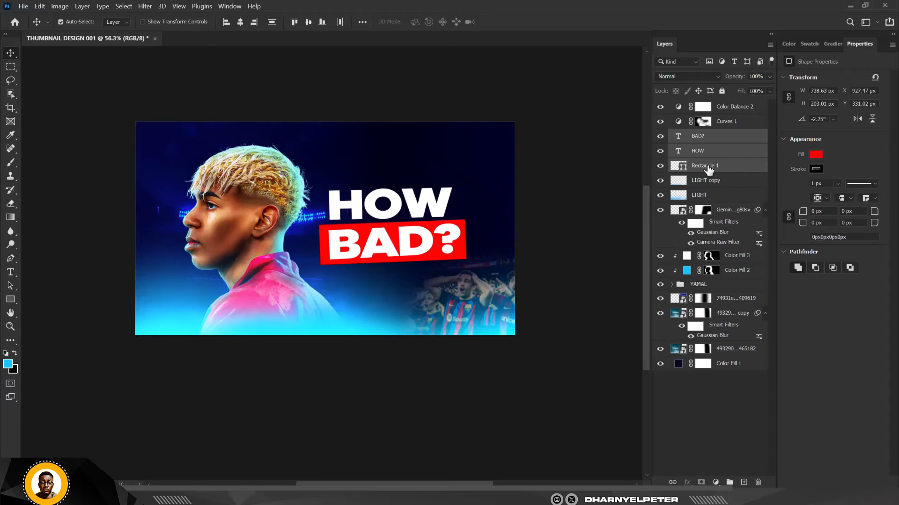
pyautogui.click(552, 118)
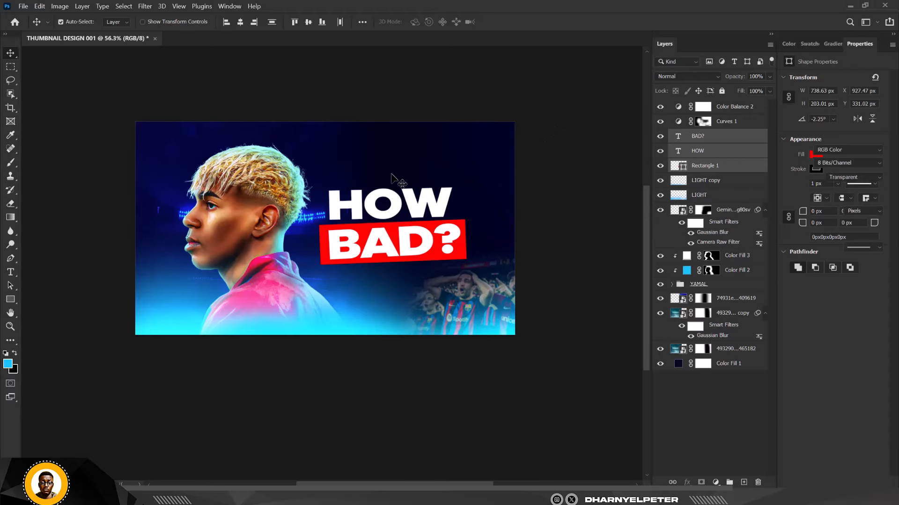
# Place preview-275663-gPj4unKRhW-high_0016 from the DIRT EFFECT folder as the top layer, covering the whole canvas, with Screen blending.
pyautogui.scroll(1, 391, 174)
pyautogui.scroll(4, 391, 174)
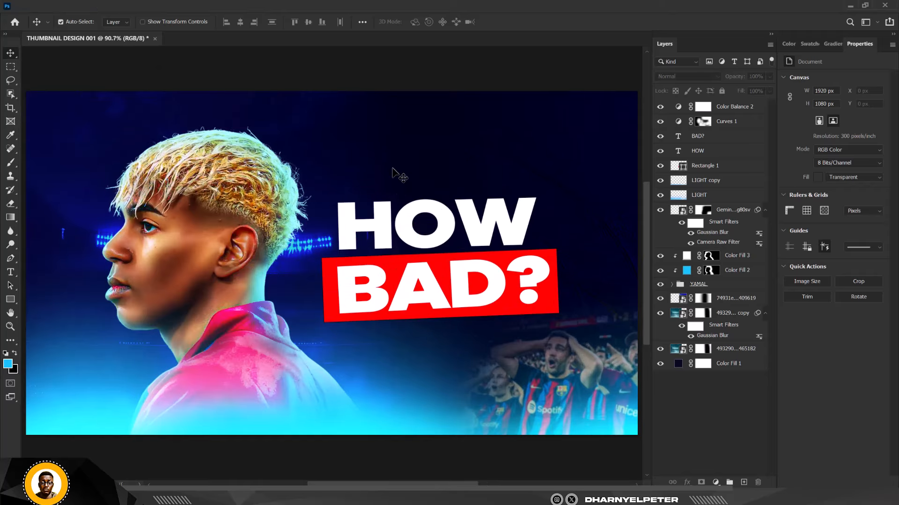
pyautogui.moveTo(210, 501)
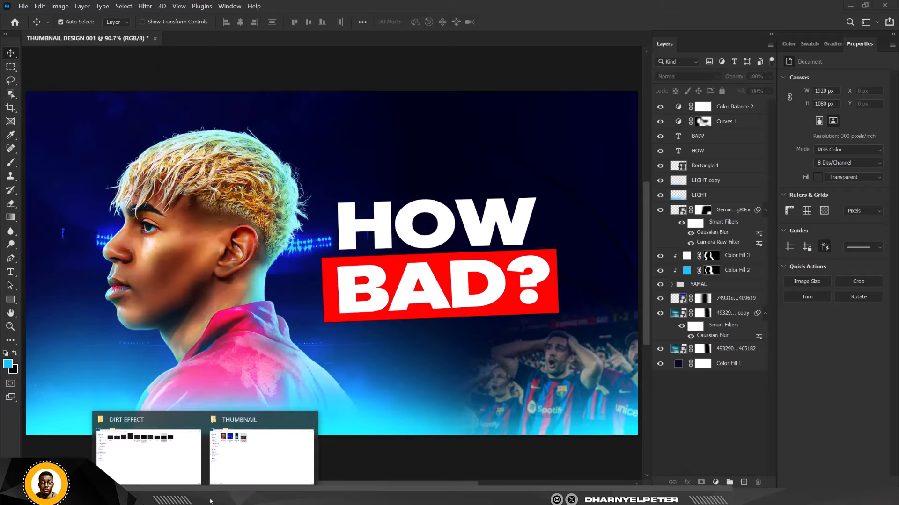
pyautogui.click(152, 456)
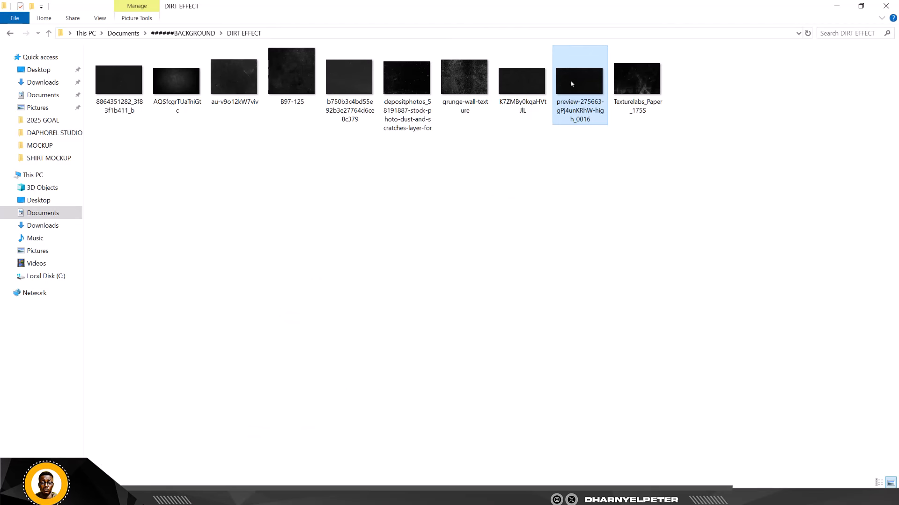
pyautogui.moveTo(582, 83); pyautogui.dragTo(319, 156)
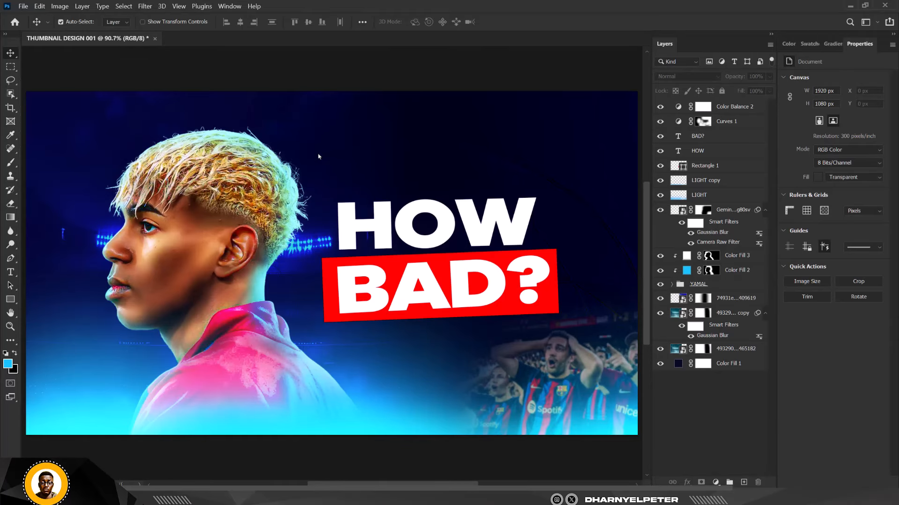
pyautogui.scroll(-1, 321, 159)
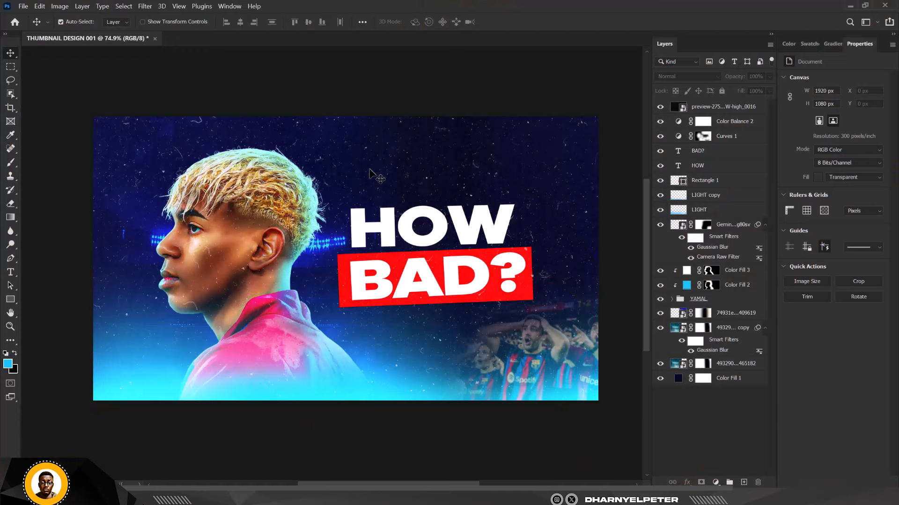
# Add a layer mask to the dust texture and paint it black over the player's face with the soft 500 px brush.
pyautogui.click(396, 167)
pyautogui.scroll(2, 220, 207)
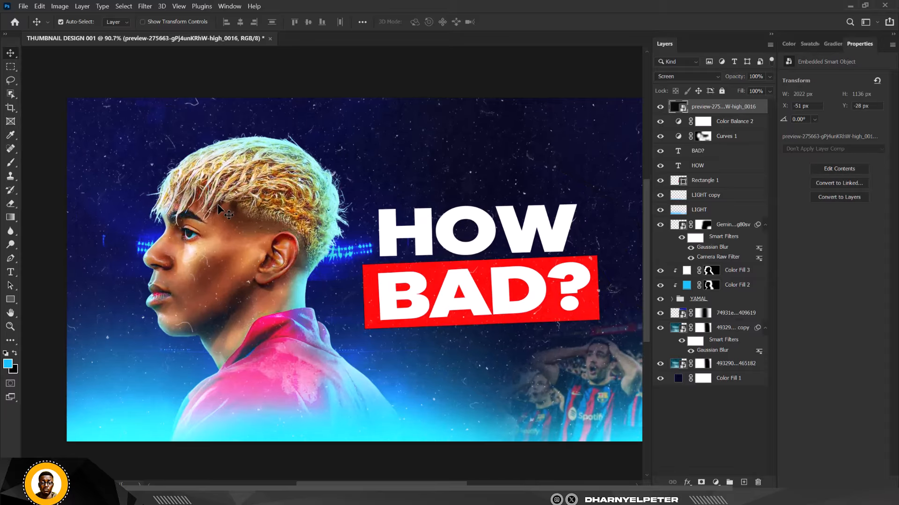
pyautogui.click(700, 482)
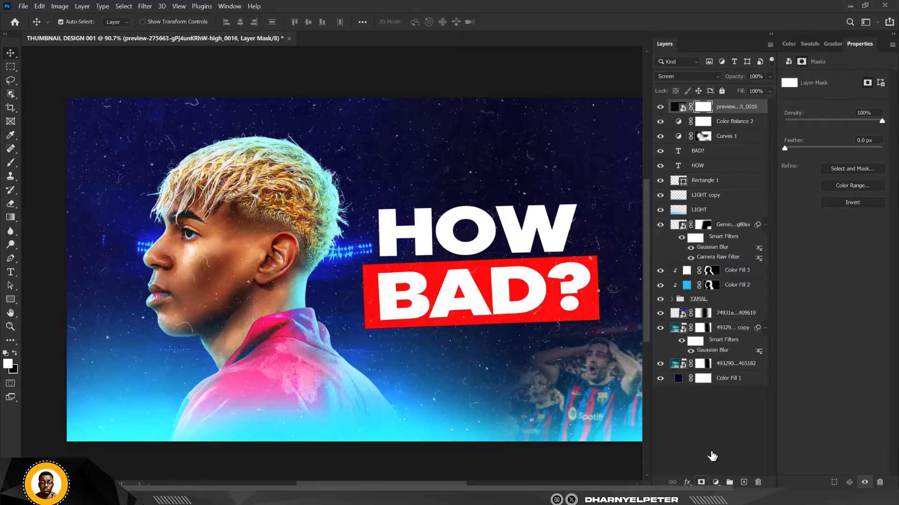
pyautogui.press('b')
pyautogui.press('x')
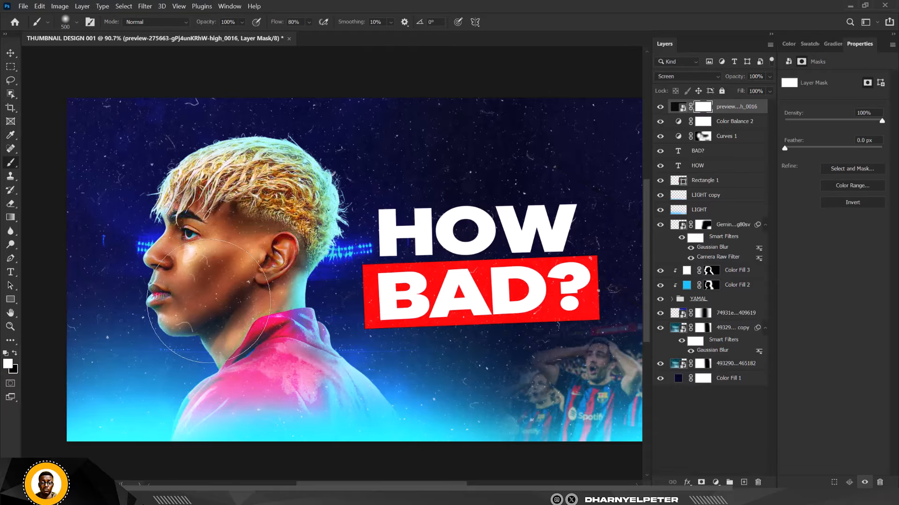
pyautogui.moveTo(189, 292); pyautogui.dragTo(178, 305)
pyautogui.scroll(-4, 233, 257)
pyautogui.scroll(-2, 233, 257)
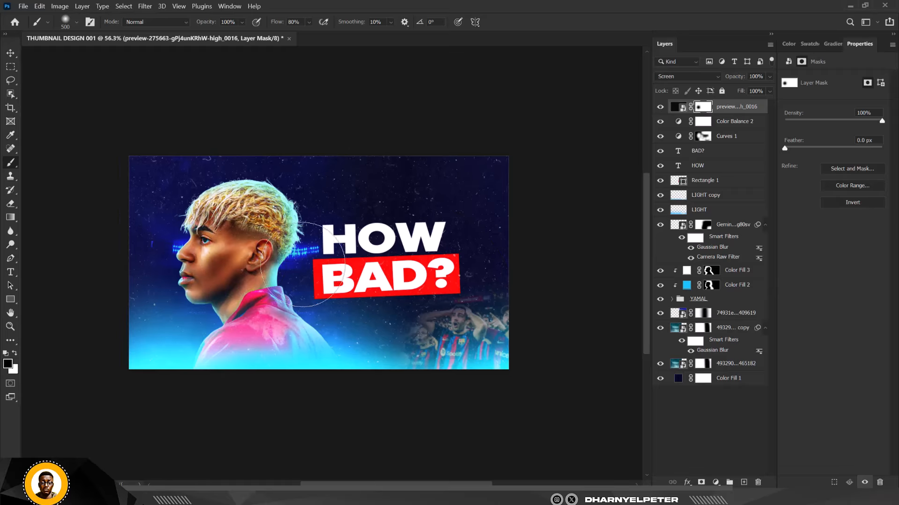
# Lower the dust texture layer's opacity to 64% and deselect the layer.
pyautogui.scroll(3, 233, 256)
pyautogui.click(769, 77)
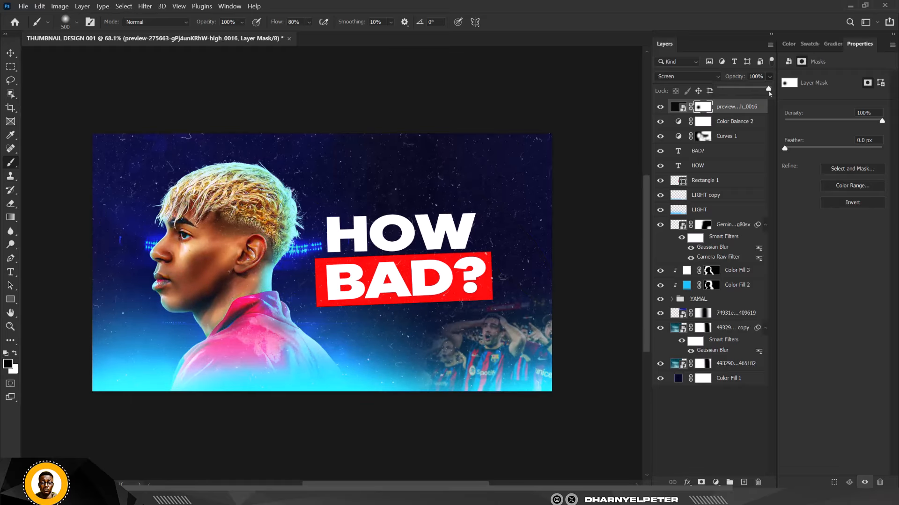
pyautogui.moveTo(747, 97); pyautogui.dragTo(755, 97)
pyautogui.click(12, 54)
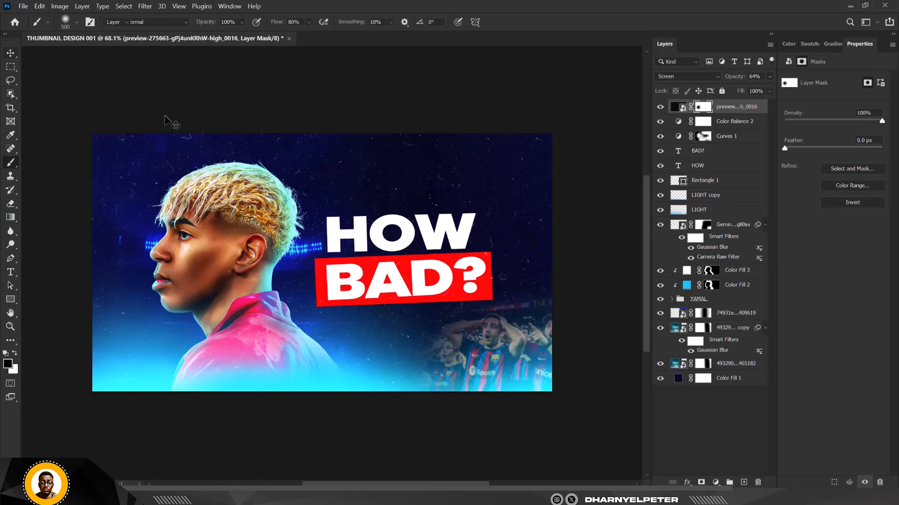
pyautogui.click(307, 114)
pyautogui.scroll(-1, 303, 170)
pyautogui.scroll(3, 307, 177)
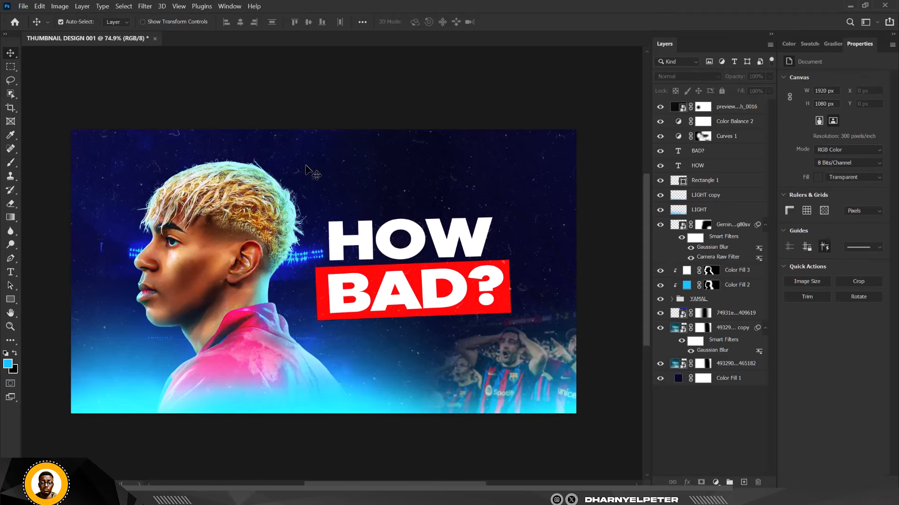